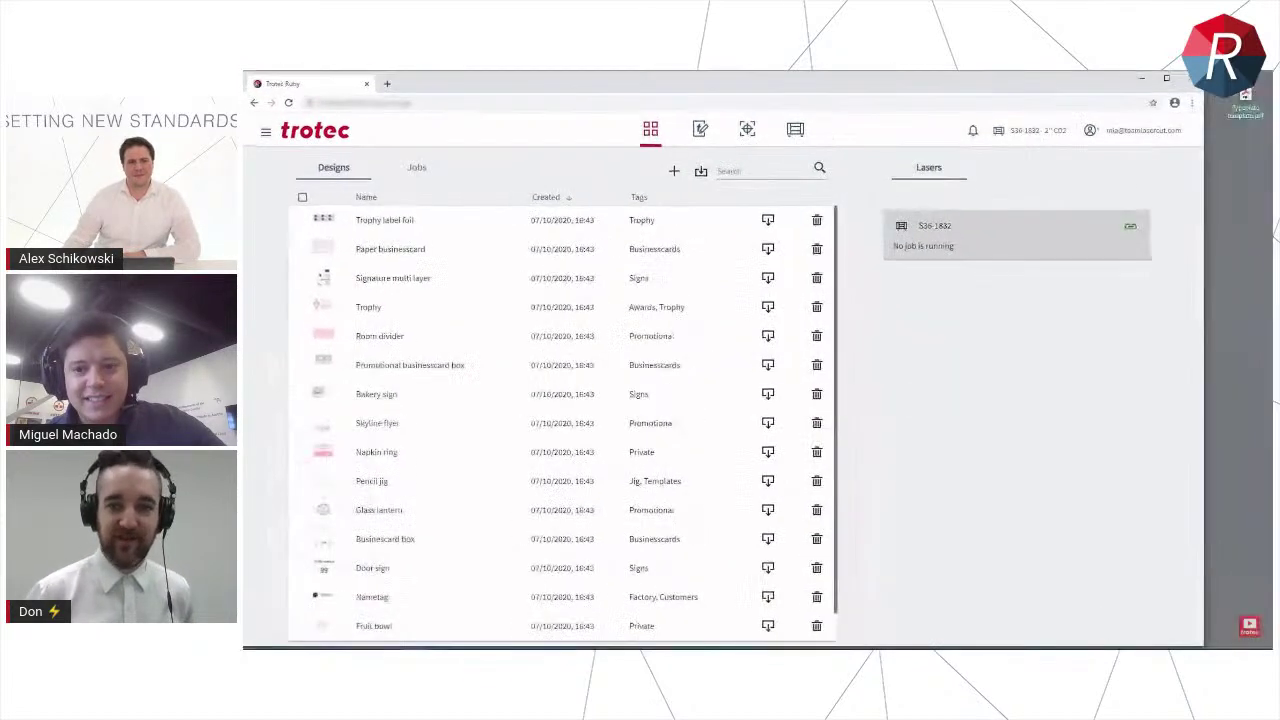
Upload the typeplate template PDF into the Designs list and open it in the editor
{"action": "left_click_drag", "start_coordinate": [1245, 98], "coordinate": [757, 247]}
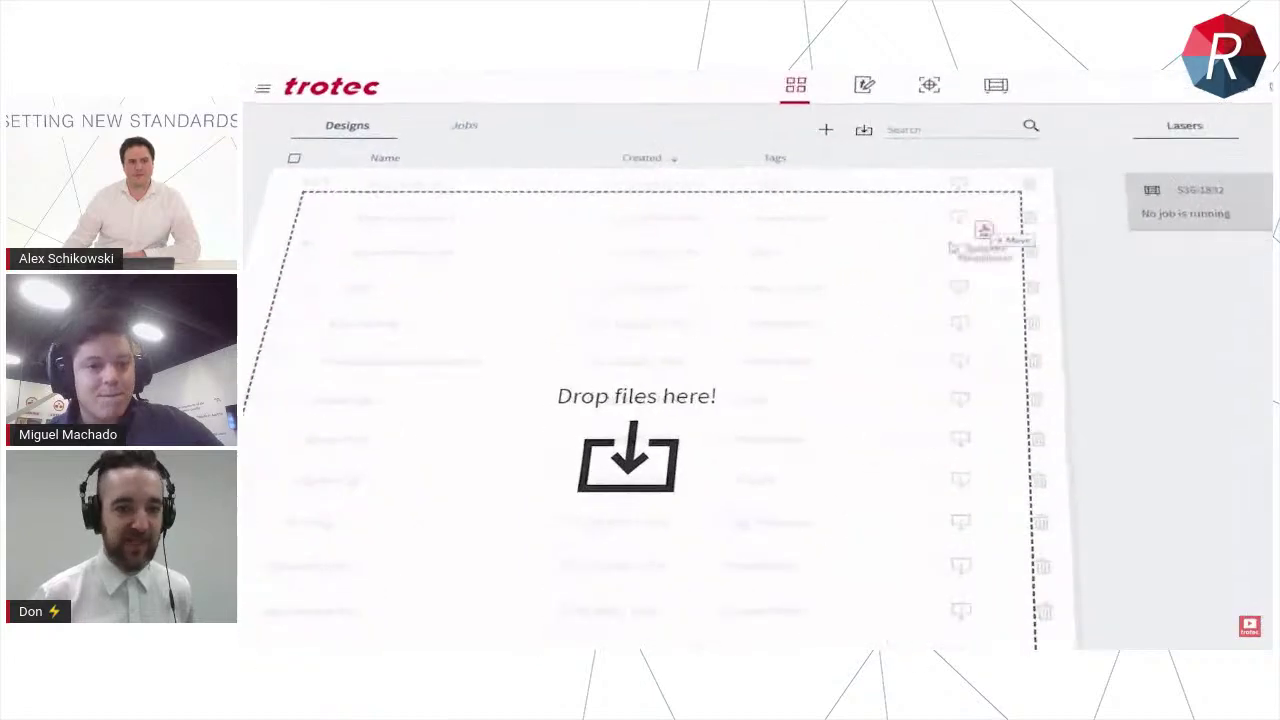
{"action": "left_click_drag", "start_coordinate": [984, 232], "coordinate": [842, 312]}
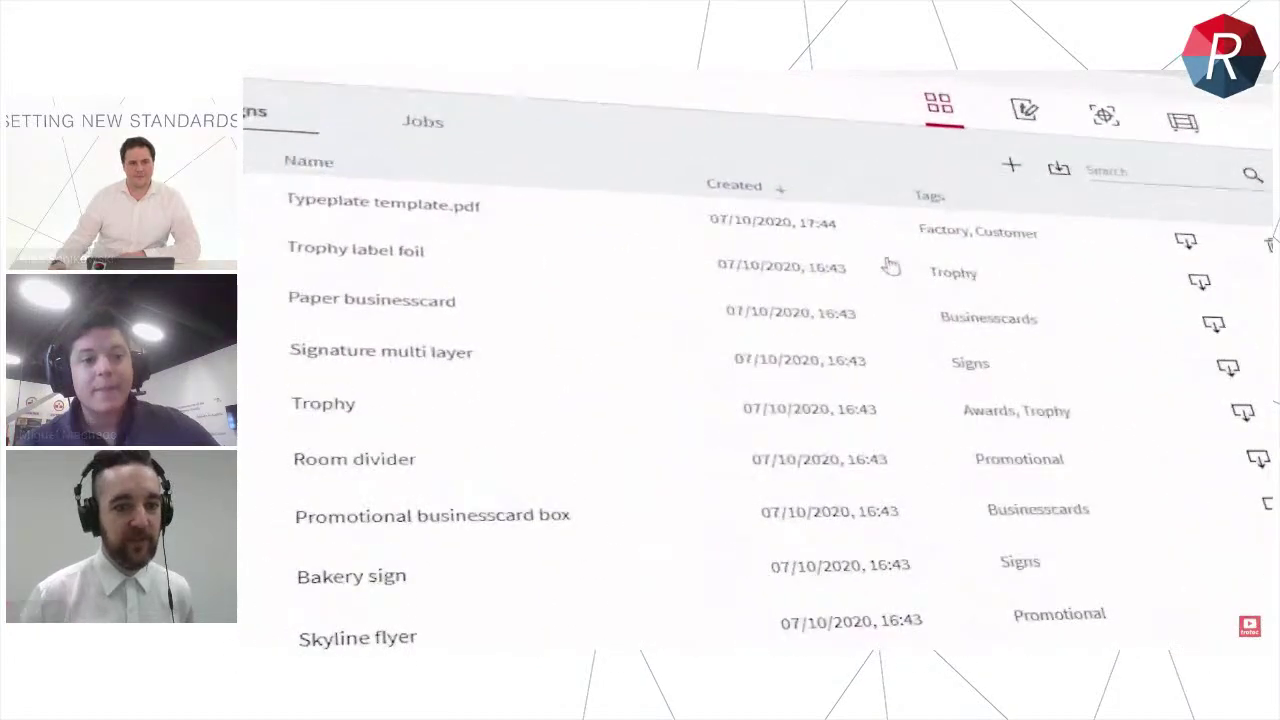
{"action": "mouse_move", "coordinate": [295, 170]}
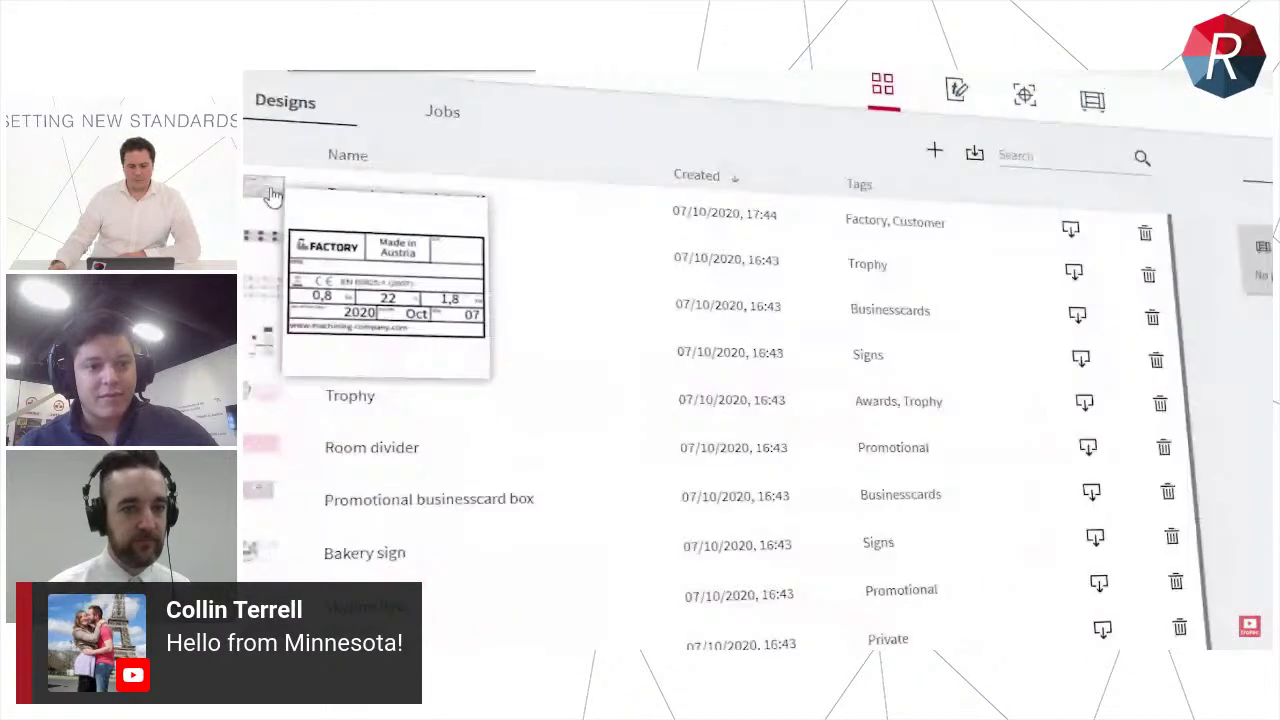
{"action": "left_click", "coordinate": [272, 196]}
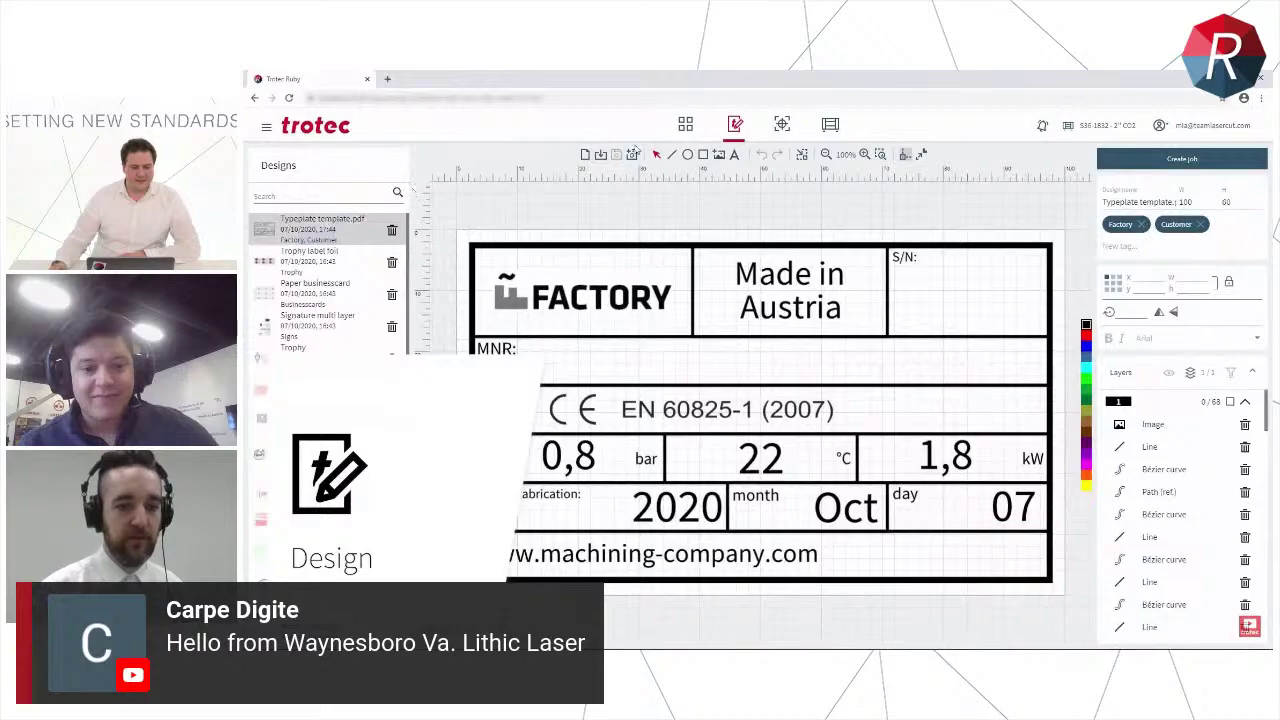
Type the placeholder <SN> in the S/N cell and <MNR> in the MNR cell
{"action": "left_click", "coordinate": [904, 275]}
{"action": "type", "text": "<"}
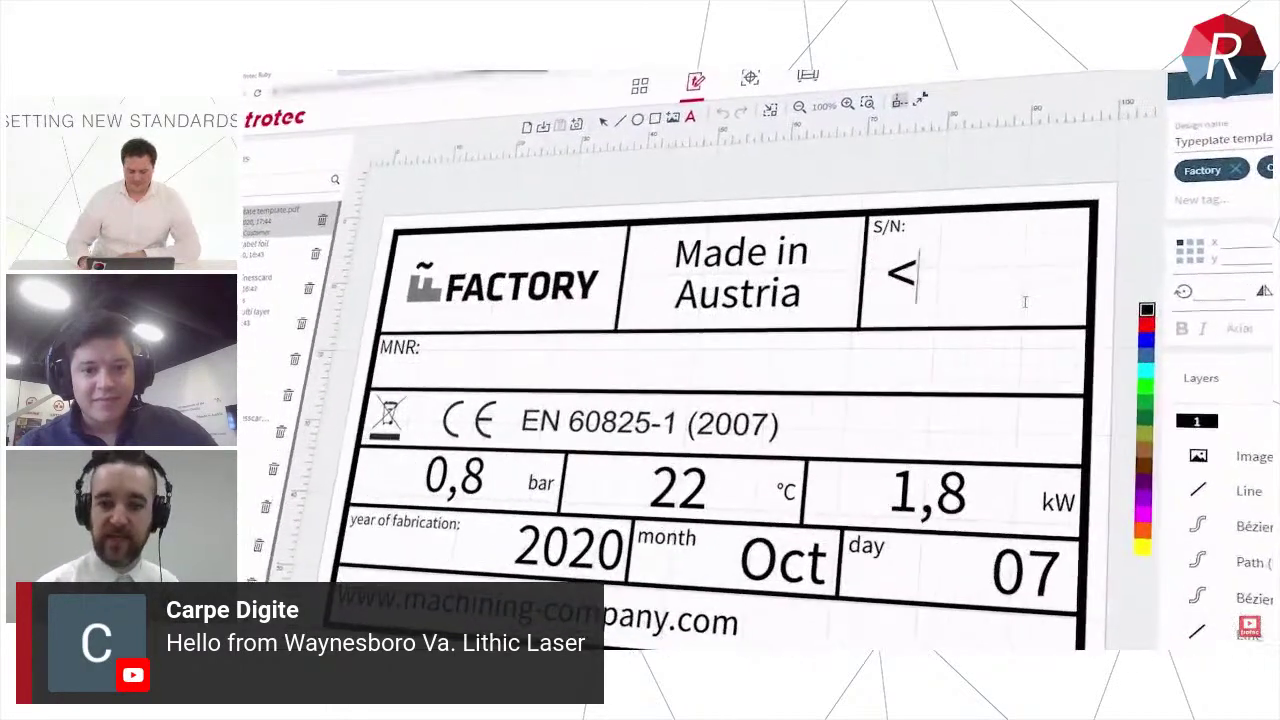
{"action": "type", "text": "SN>"}
{"action": "key", "text": "Escape"}
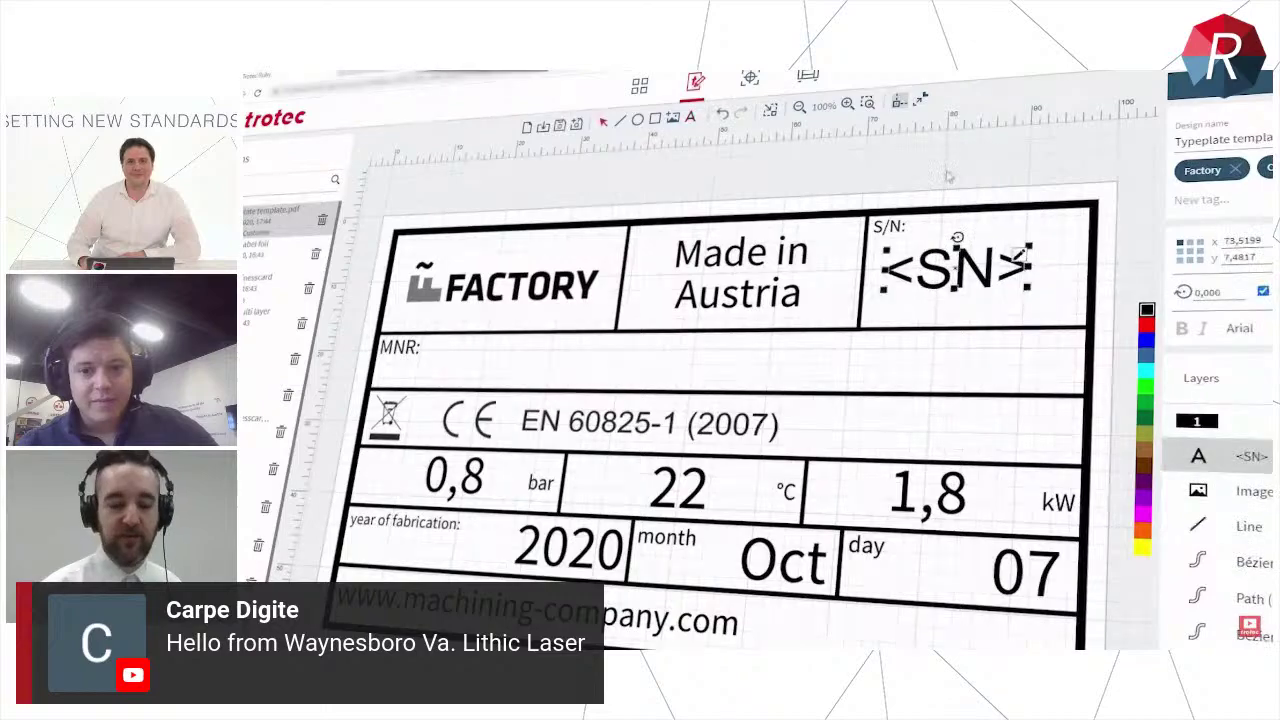
{"action": "key", "text": "Escape"}
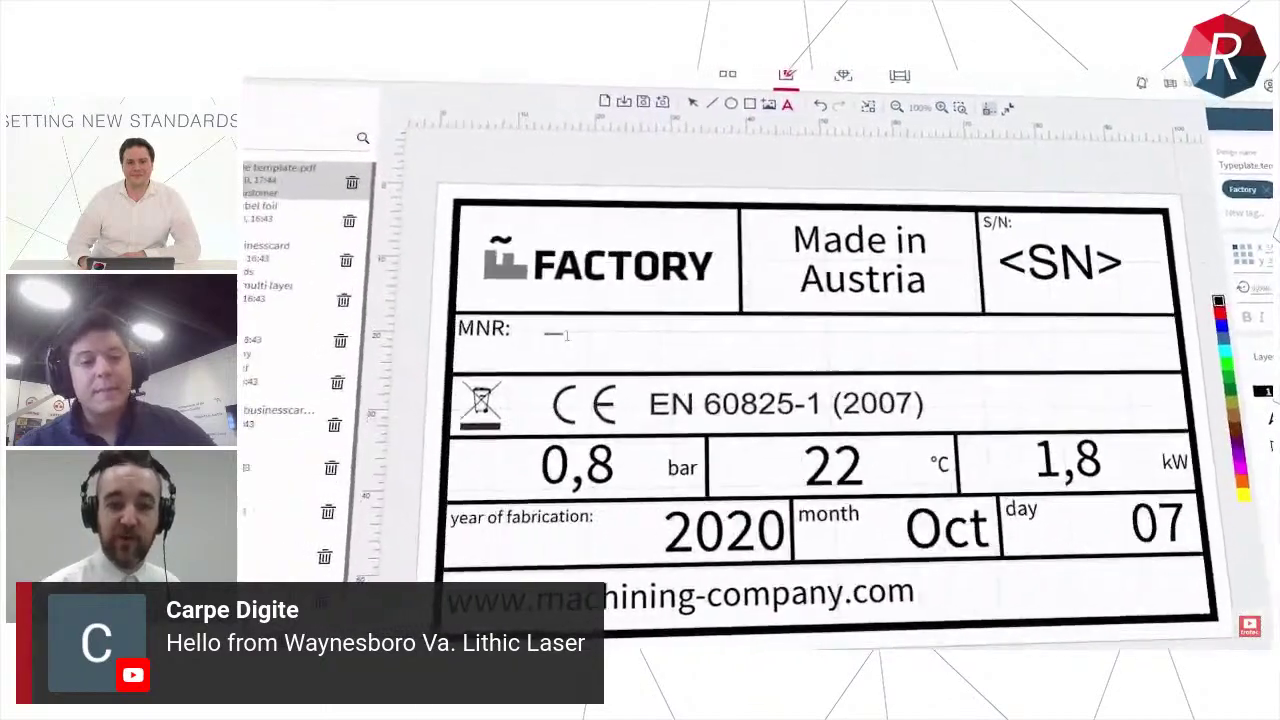
{"action": "left_click", "coordinate": [556, 335]}
{"action": "type", "text": "<M"}
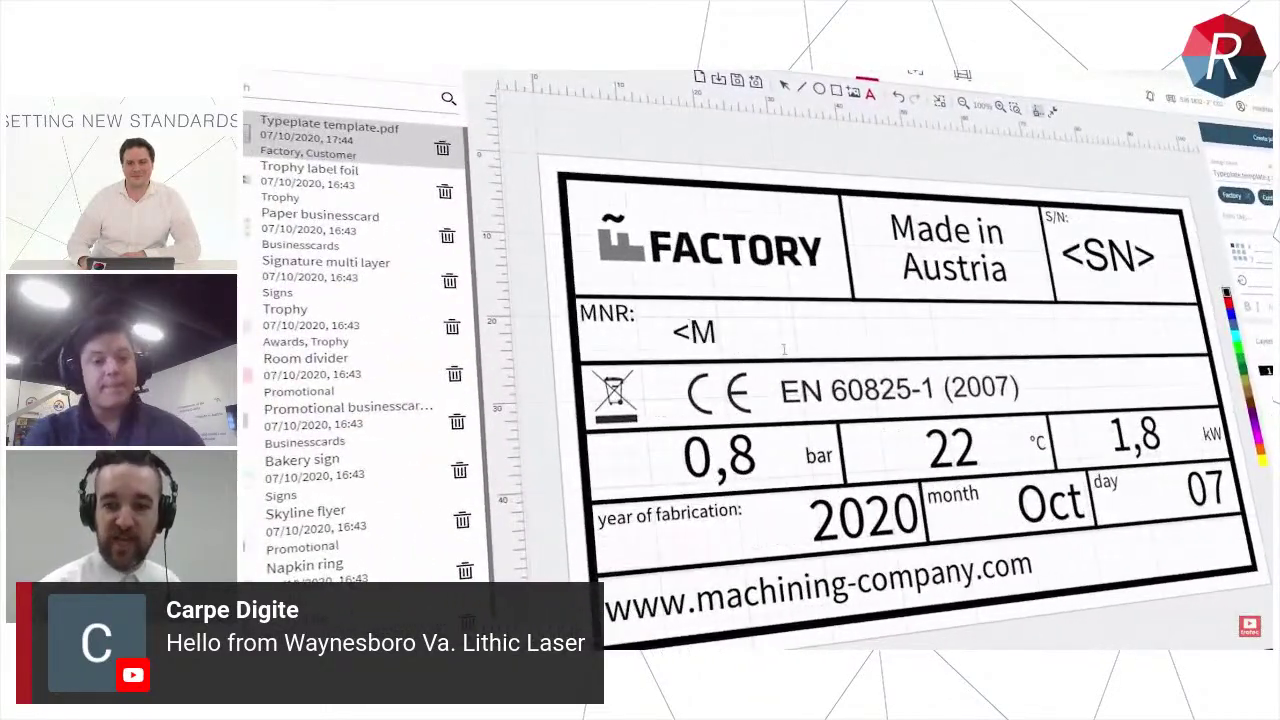
{"action": "type", "text": "NR>"}
{"action": "key", "text": "Escape"}
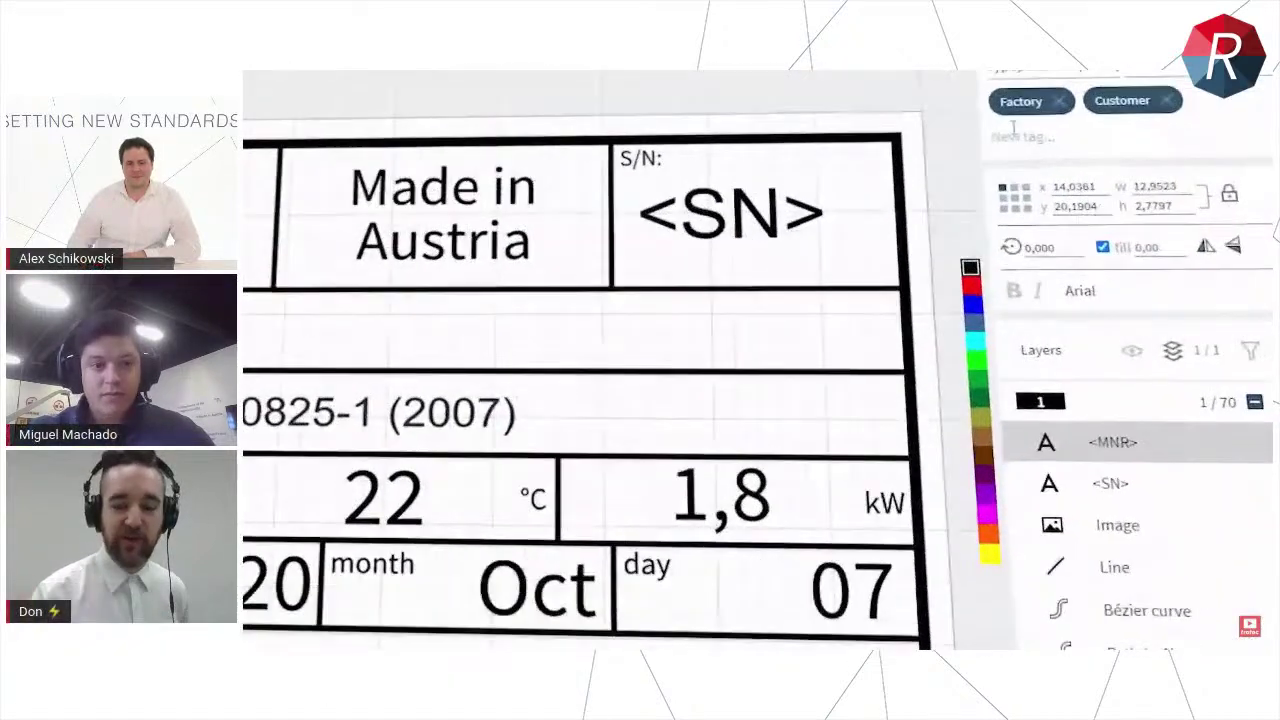
{"action": "left_click", "coordinate": [1172, 195]}
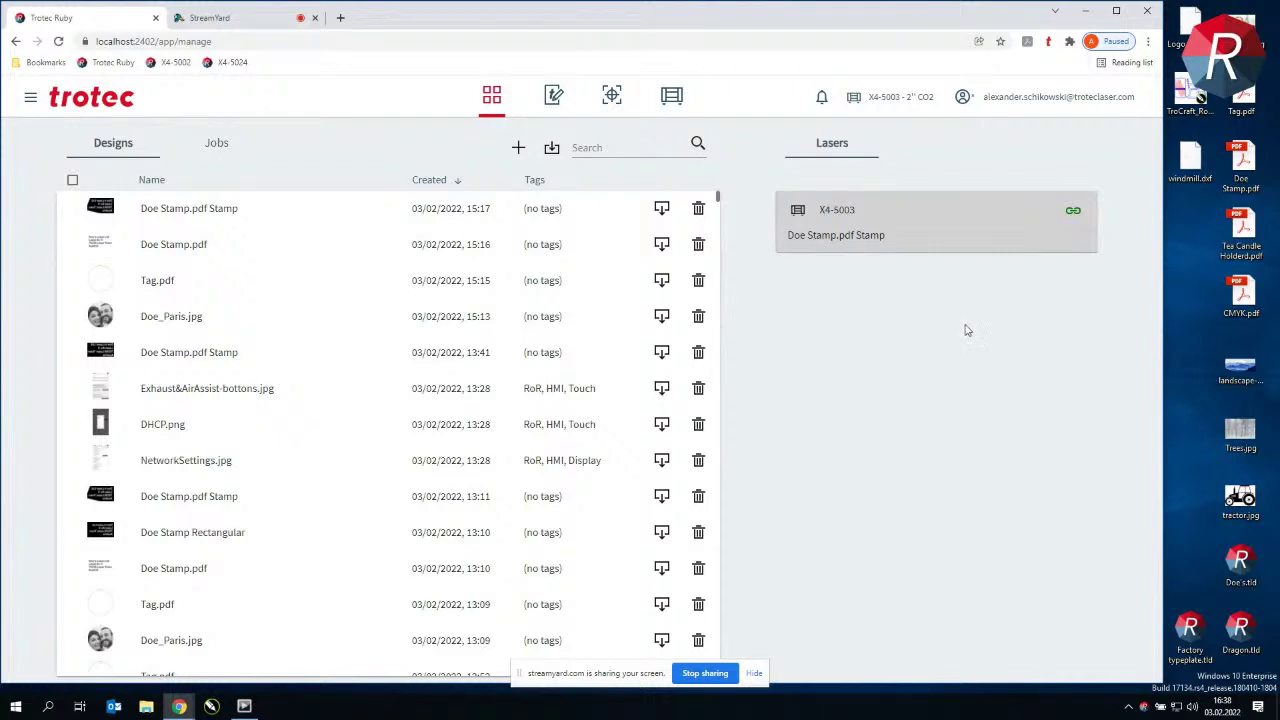
Open the design editor from Ruby's Designs list
{"action": "left_click", "coordinate": [555, 97]}
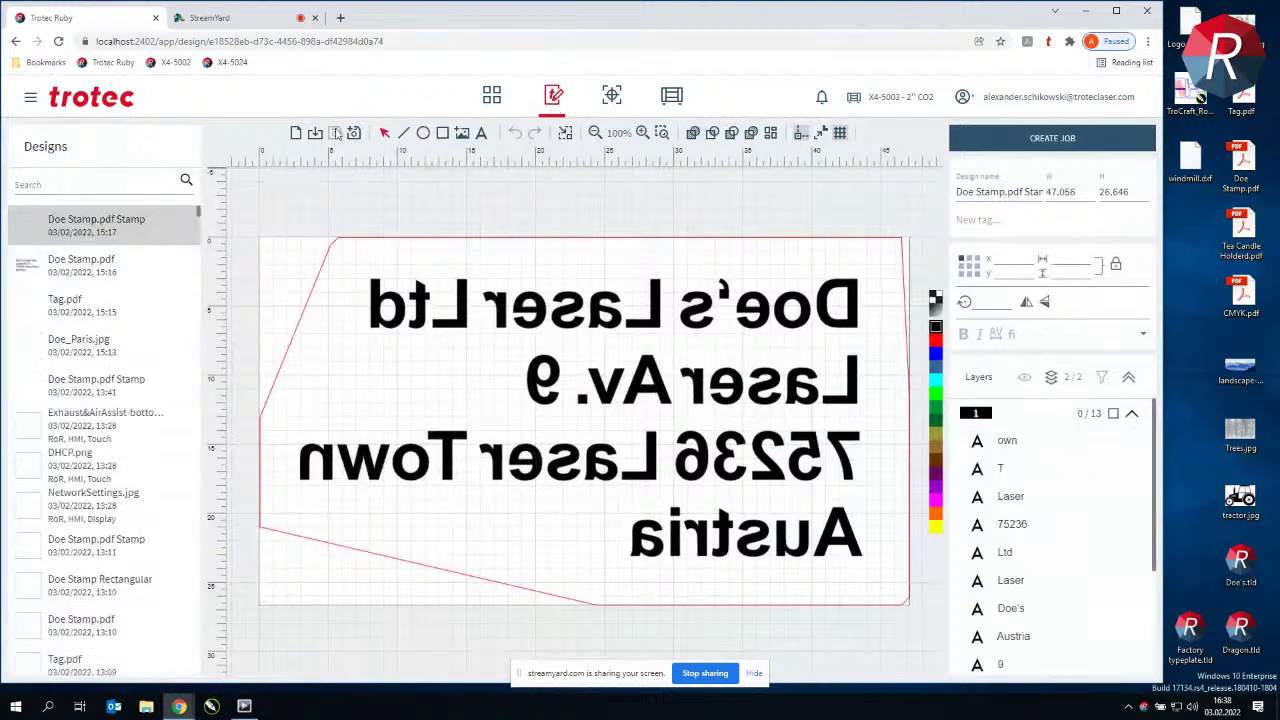
Create a new design, upload Doe_Paris.jpg into it, and maximize the browser window
{"action": "left_click", "coordinate": [296, 133]}
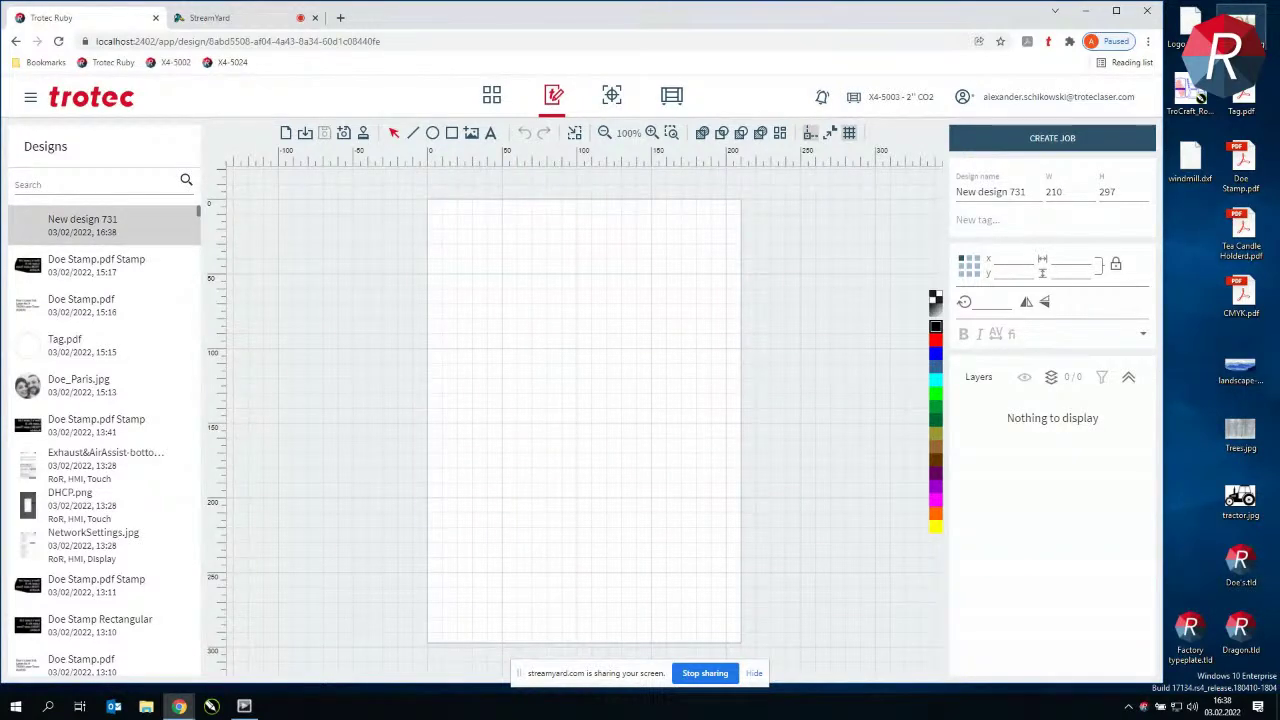
{"action": "left_click_drag", "start_coordinate": [1241, 28], "coordinate": [591, 324]}
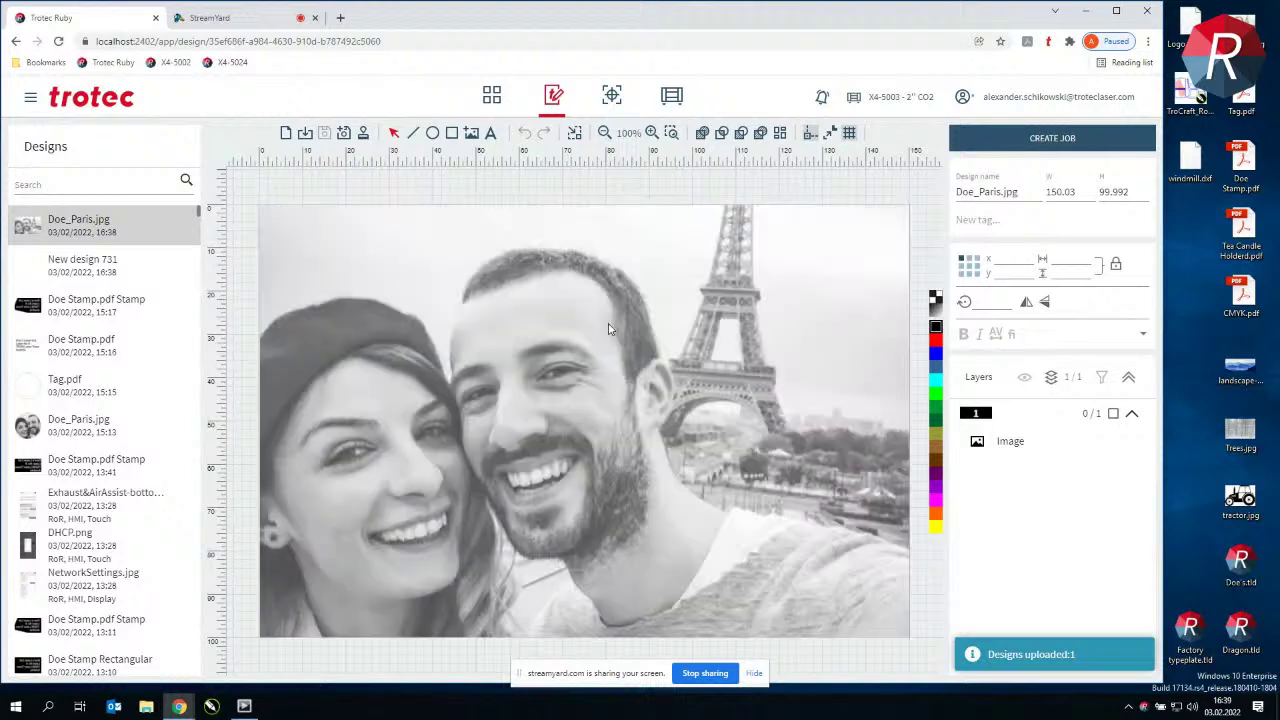
{"action": "double_click", "coordinate": [745, 20]}
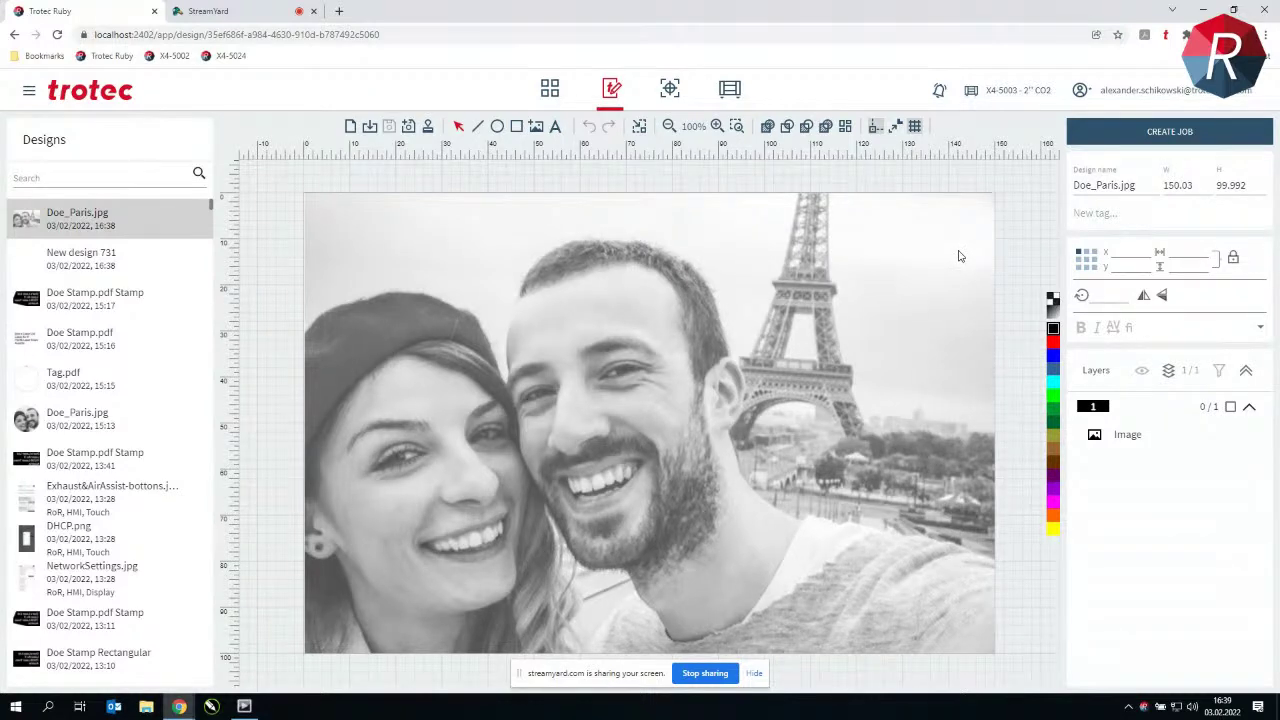
Select the Doe_Paris photo and open its tone-curve adjustment
{"action": "left_click", "coordinate": [958, 256]}
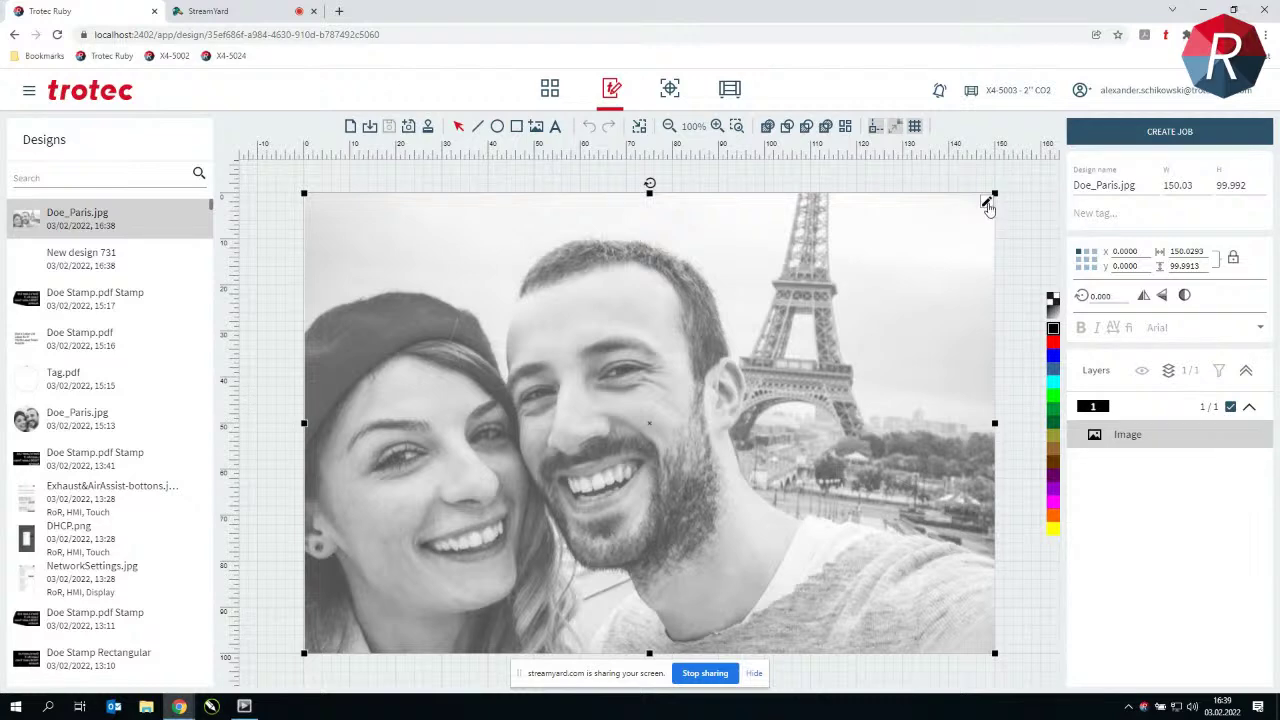
{"action": "left_click", "coordinate": [987, 203]}
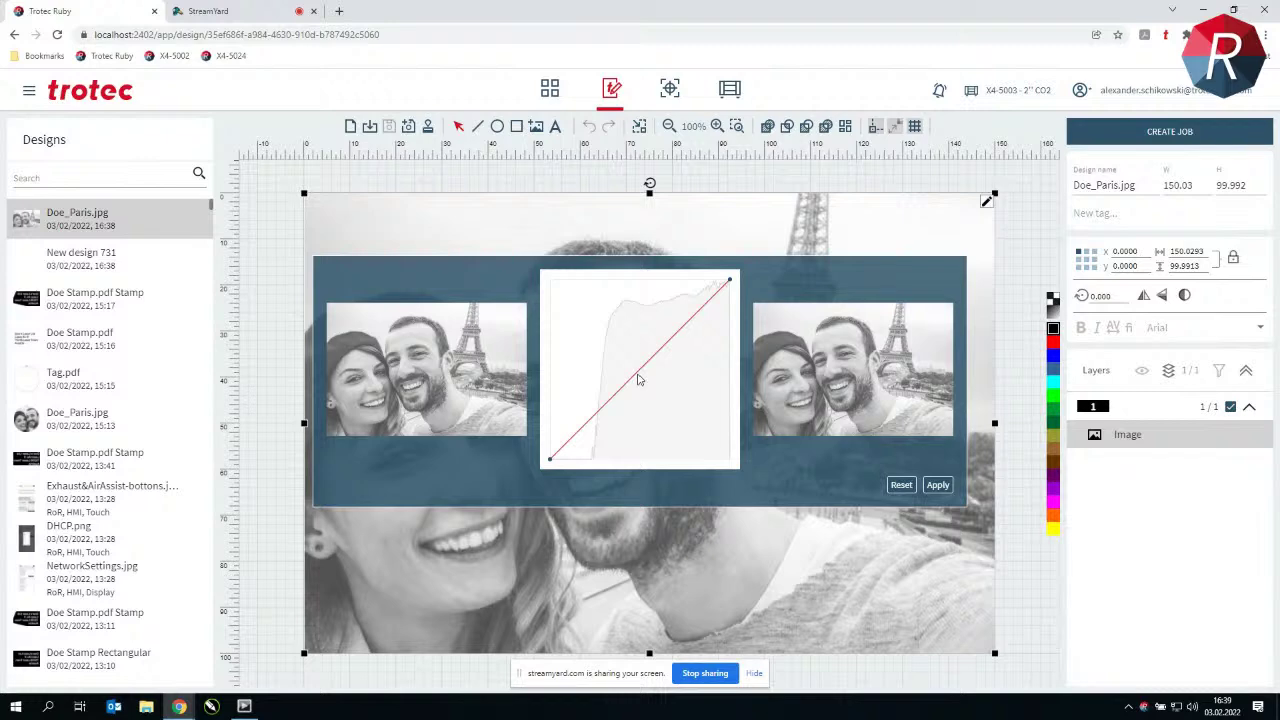
{"action": "left_click_drag", "start_coordinate": [637, 377], "coordinate": [673, 324]}
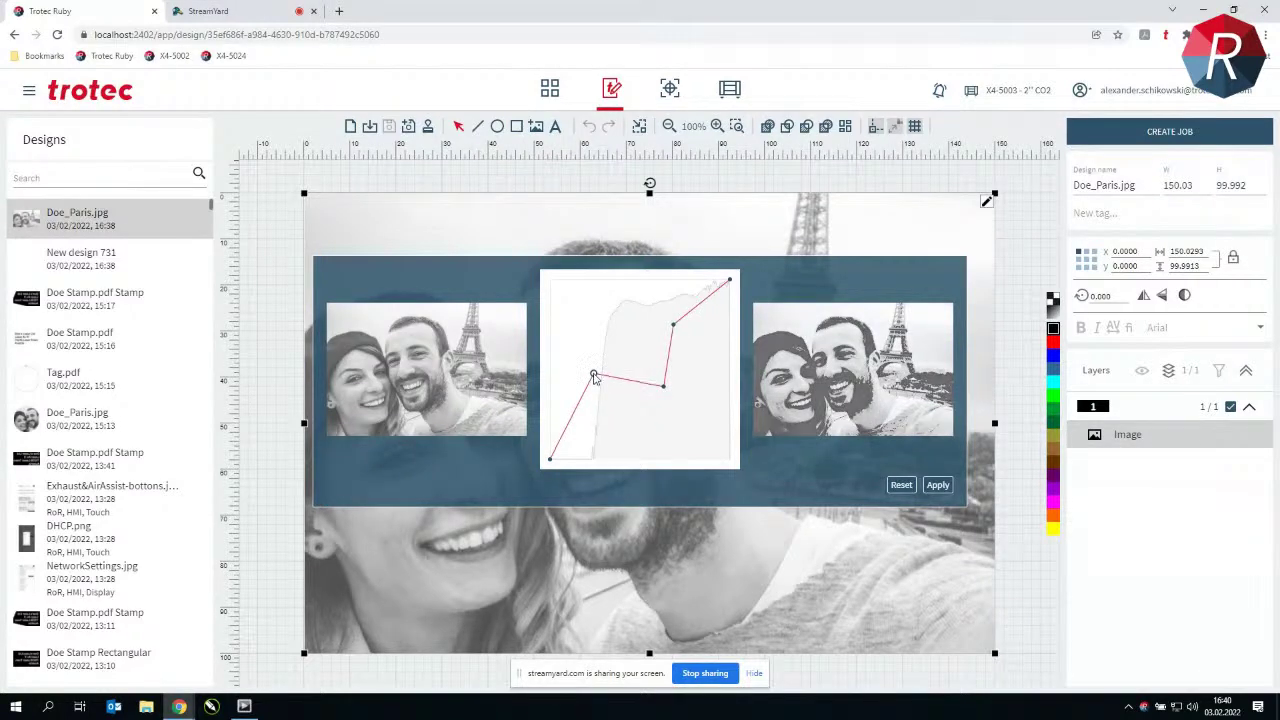
{"action": "left_click_drag", "start_coordinate": [594, 377], "coordinate": [599, 381]}
{"action": "double_click", "coordinate": [663, 385]}
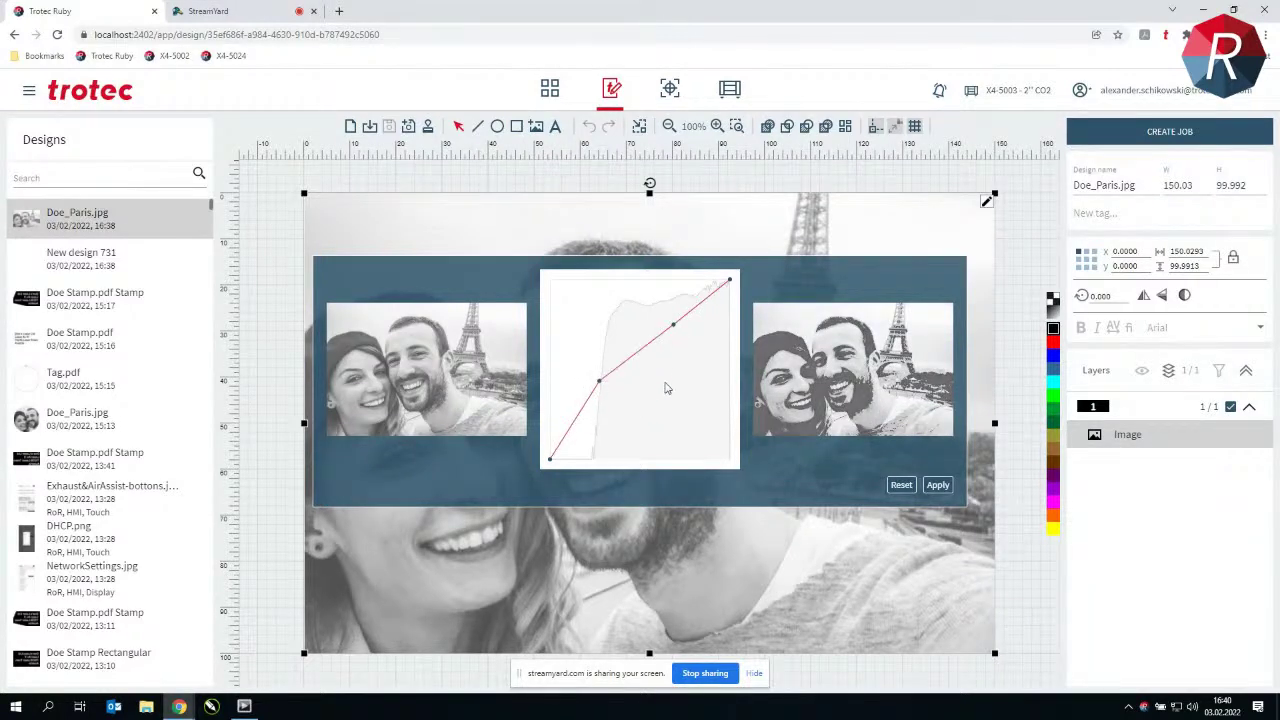
{"action": "double_click", "coordinate": [673, 324]}
{"action": "double_click", "coordinate": [600, 384]}
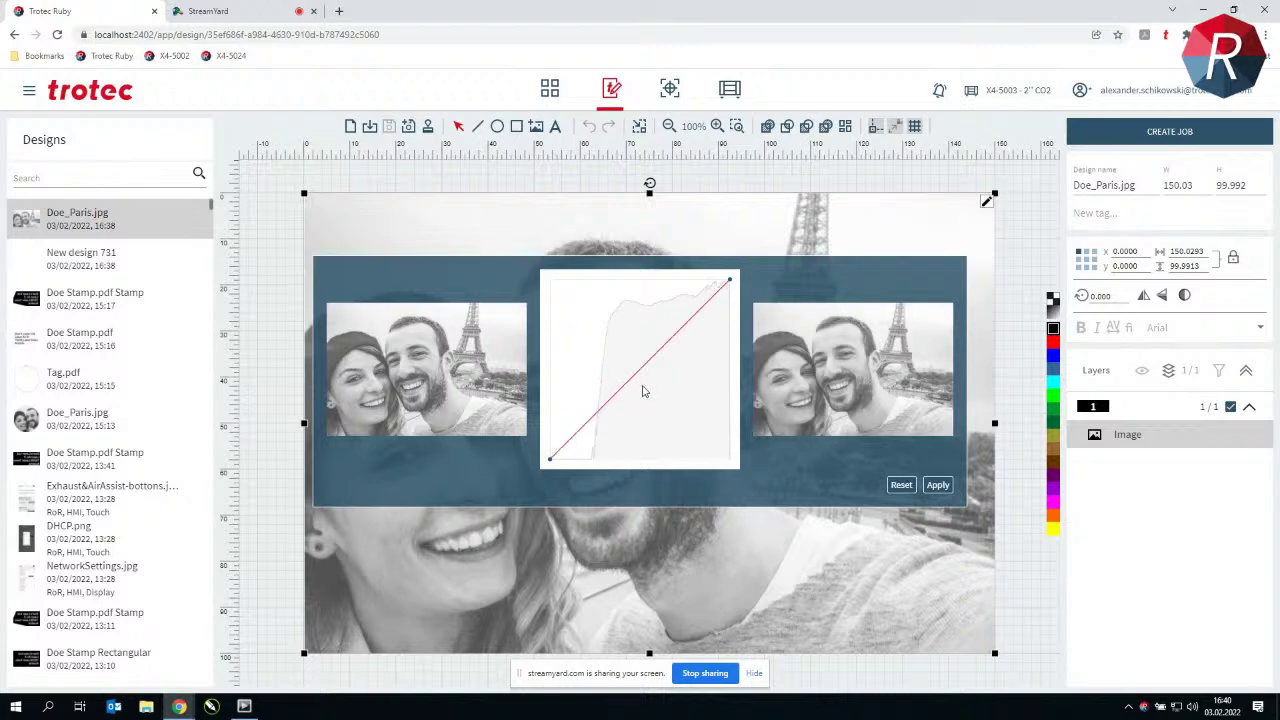
{"action": "left_click_drag", "start_coordinate": [634, 380], "coordinate": [742, 479]}
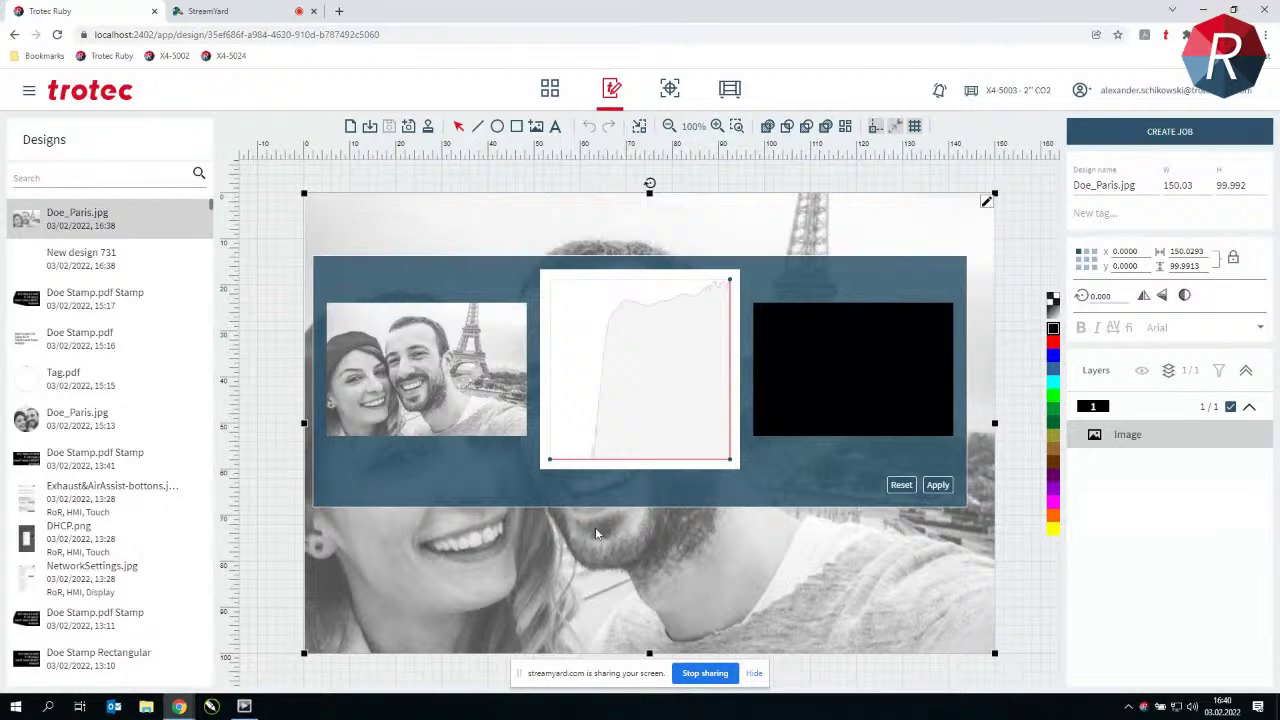
{"action": "left_click_drag", "start_coordinate": [654, 465], "coordinate": [546, 254]}
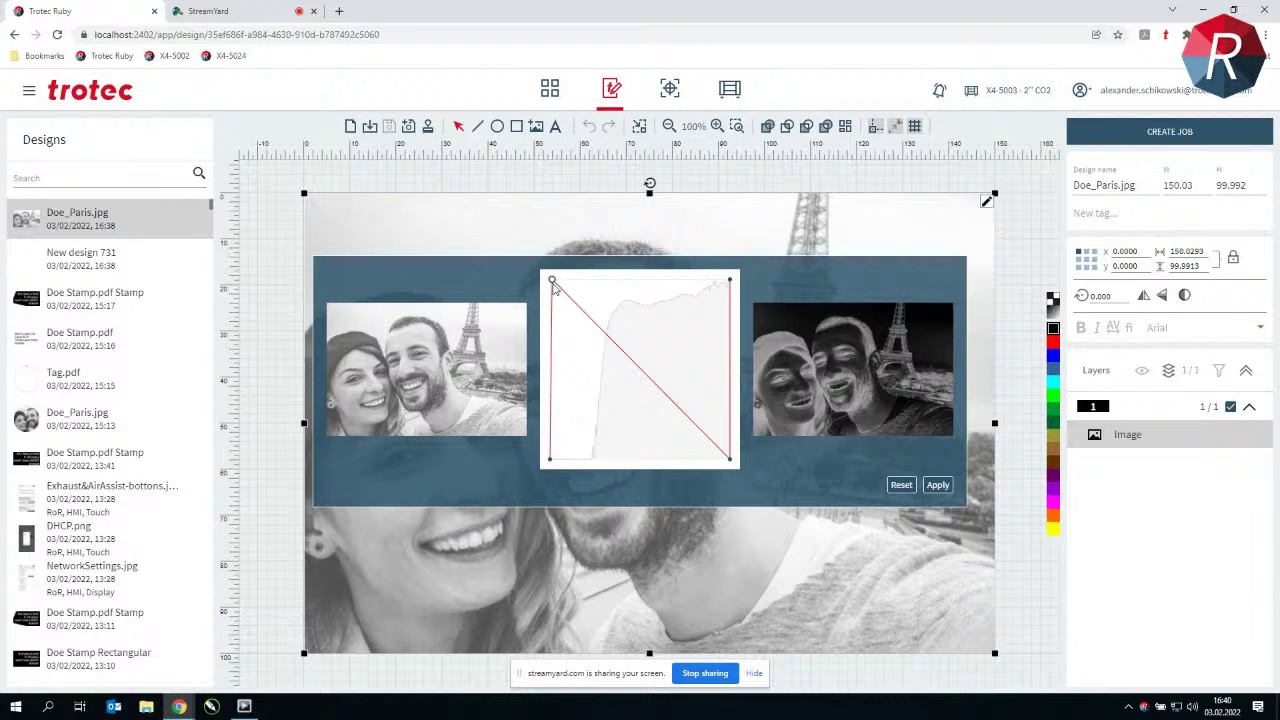
{"action": "left_click_drag", "start_coordinate": [552, 281], "coordinate": [550, 460]}
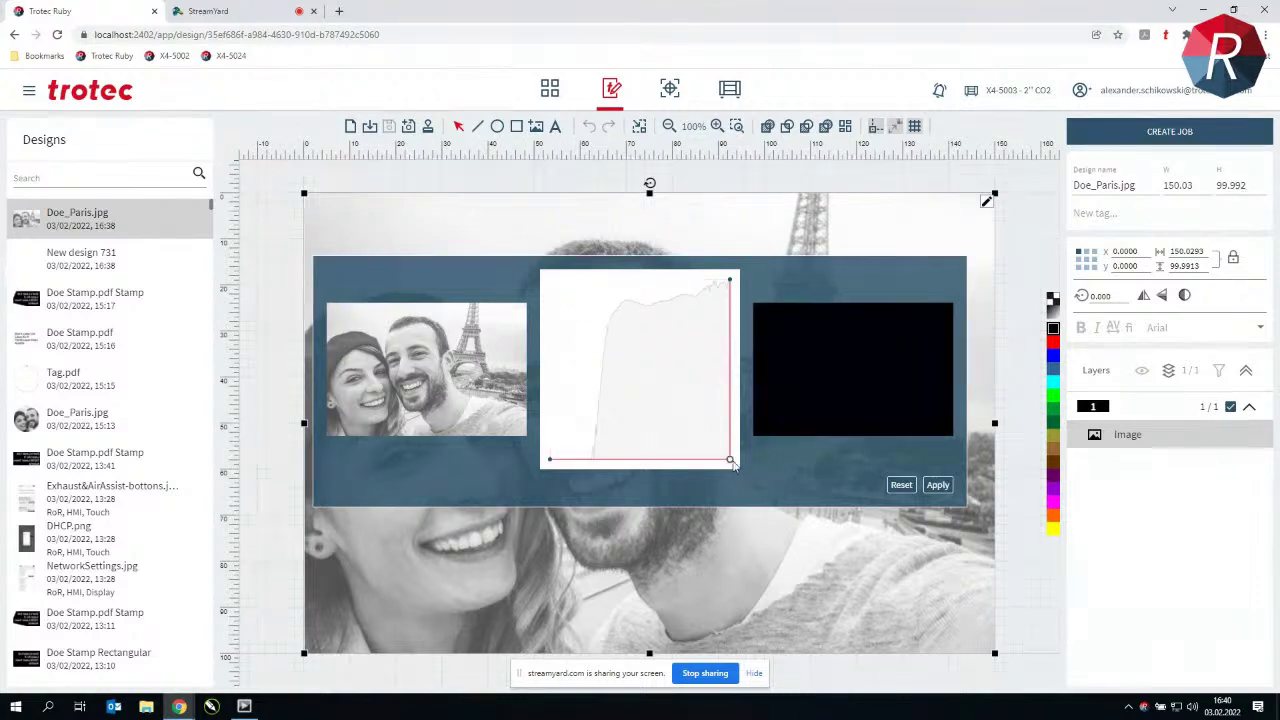
{"action": "double_click", "coordinate": [732, 461]}
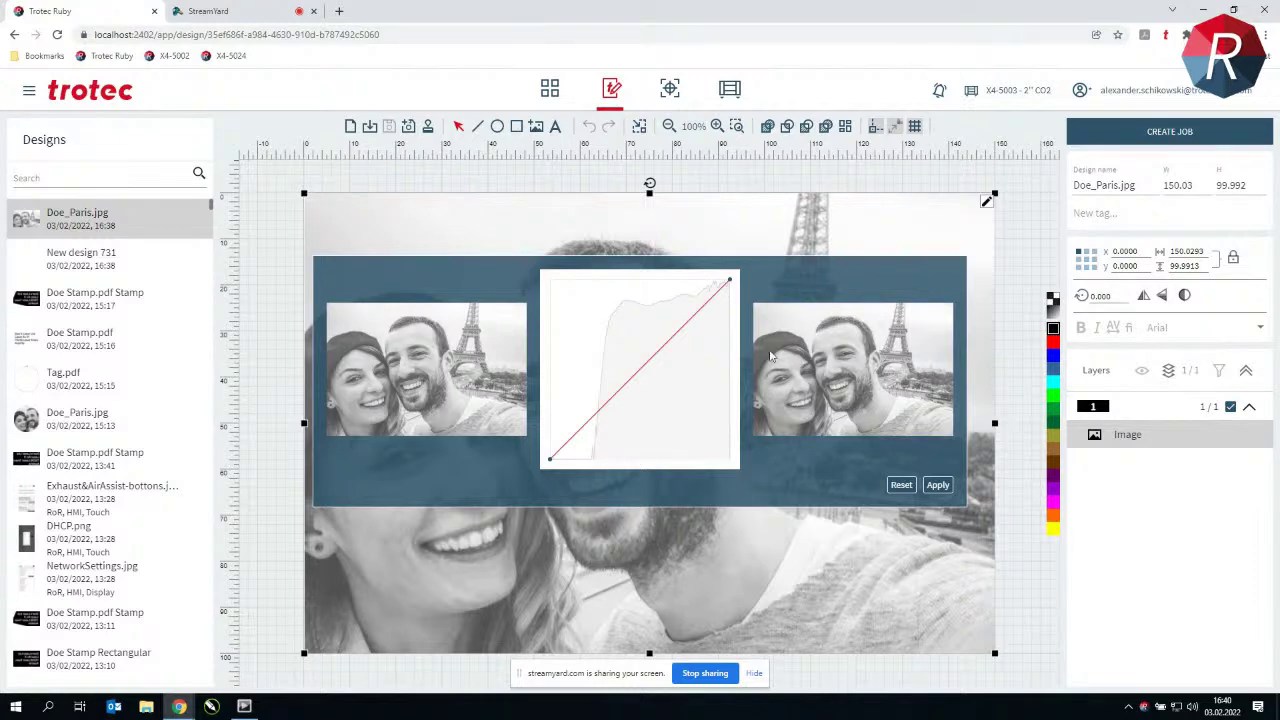
{"action": "left_click", "coordinate": [581, 431]}
Pull a low curve point down to darken the shadows, apply it, and save the design
{"action": "left_click_drag", "start_coordinate": [581, 431], "coordinate": [591, 461]}
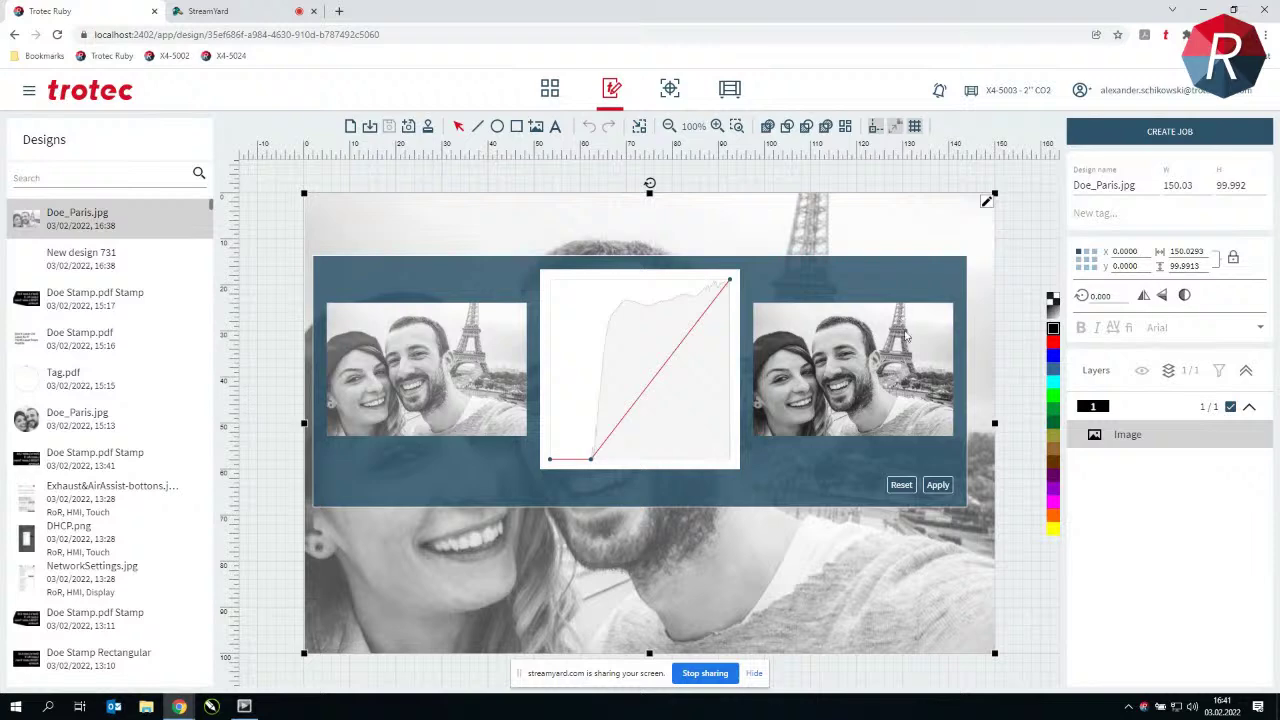
{"action": "left_click", "coordinate": [938, 486]}
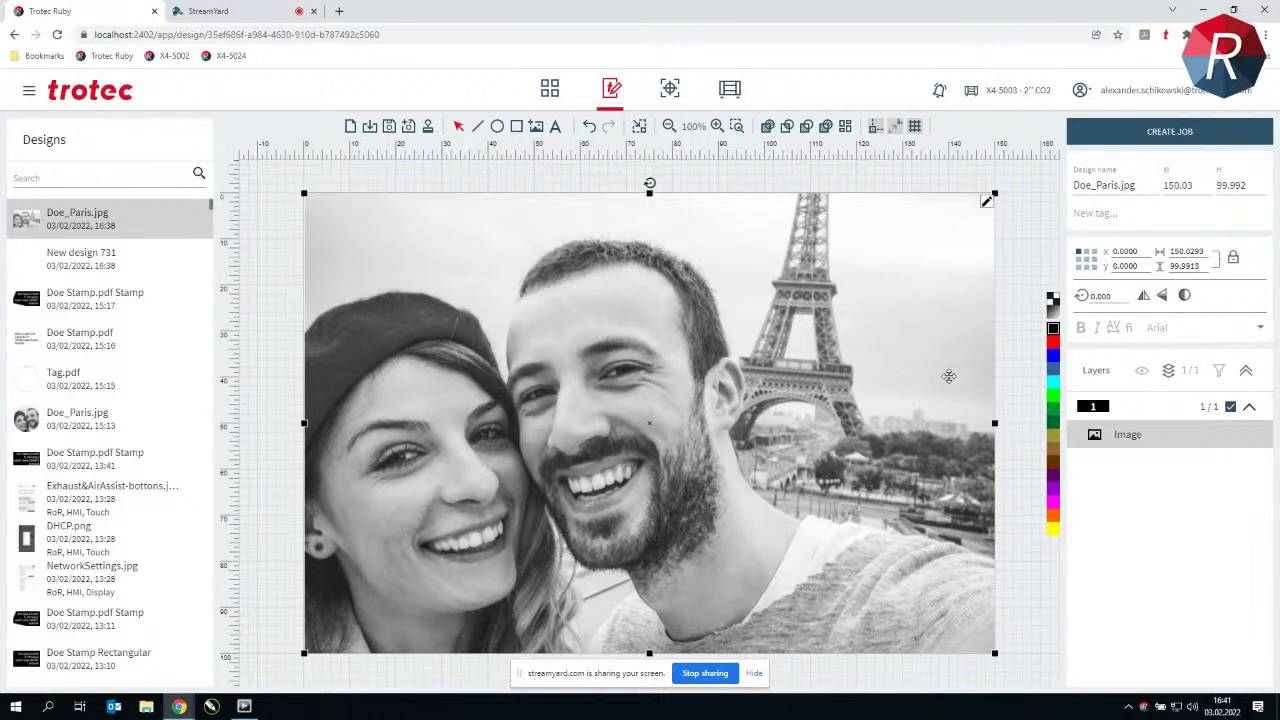
{"action": "left_click", "coordinate": [390, 128]}
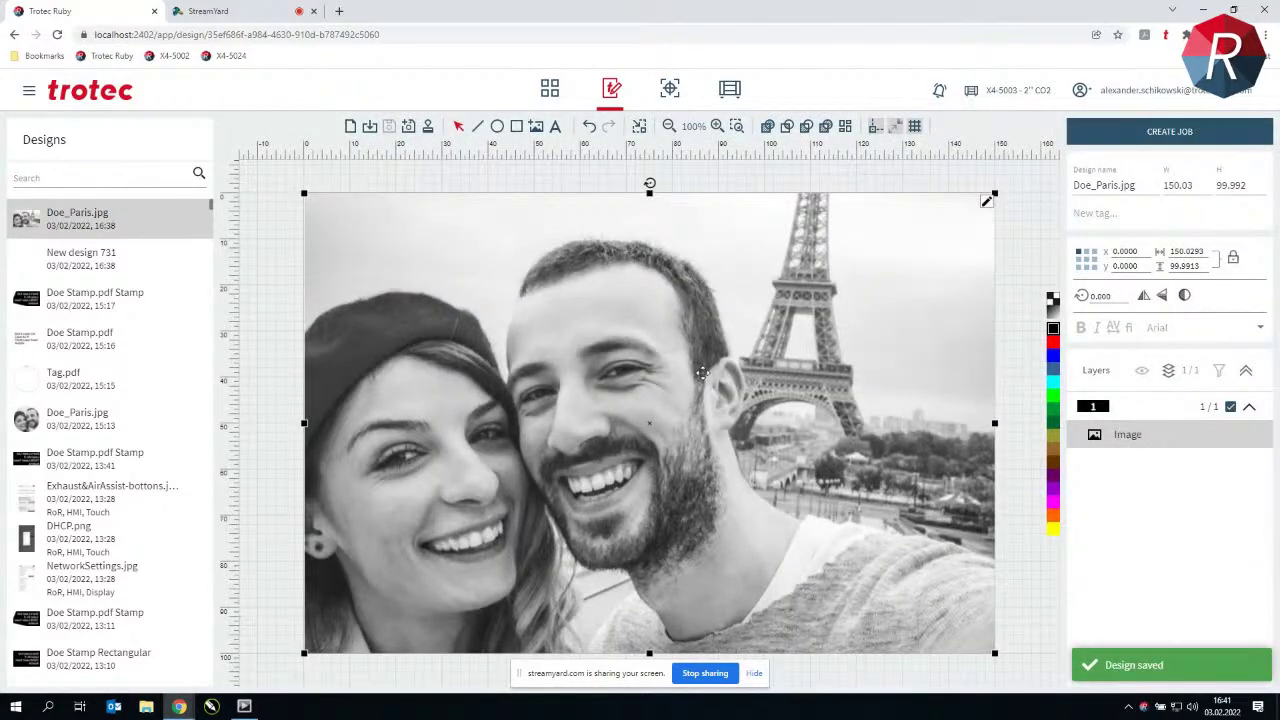
Restore the window, upload Tag.pdf, and select both paths of the round tag
{"action": "double_click", "coordinate": [922, 12]}
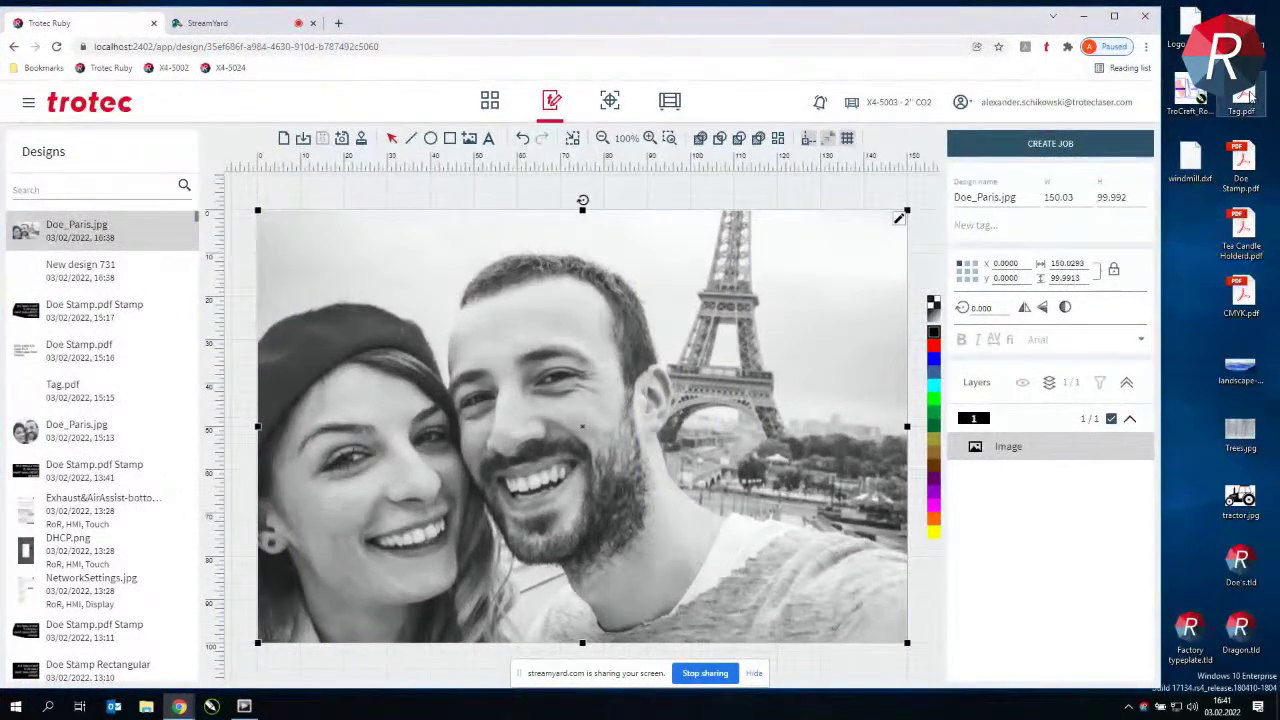
{"action": "left_click_drag", "start_coordinate": [1248, 95], "coordinate": [708, 263]}
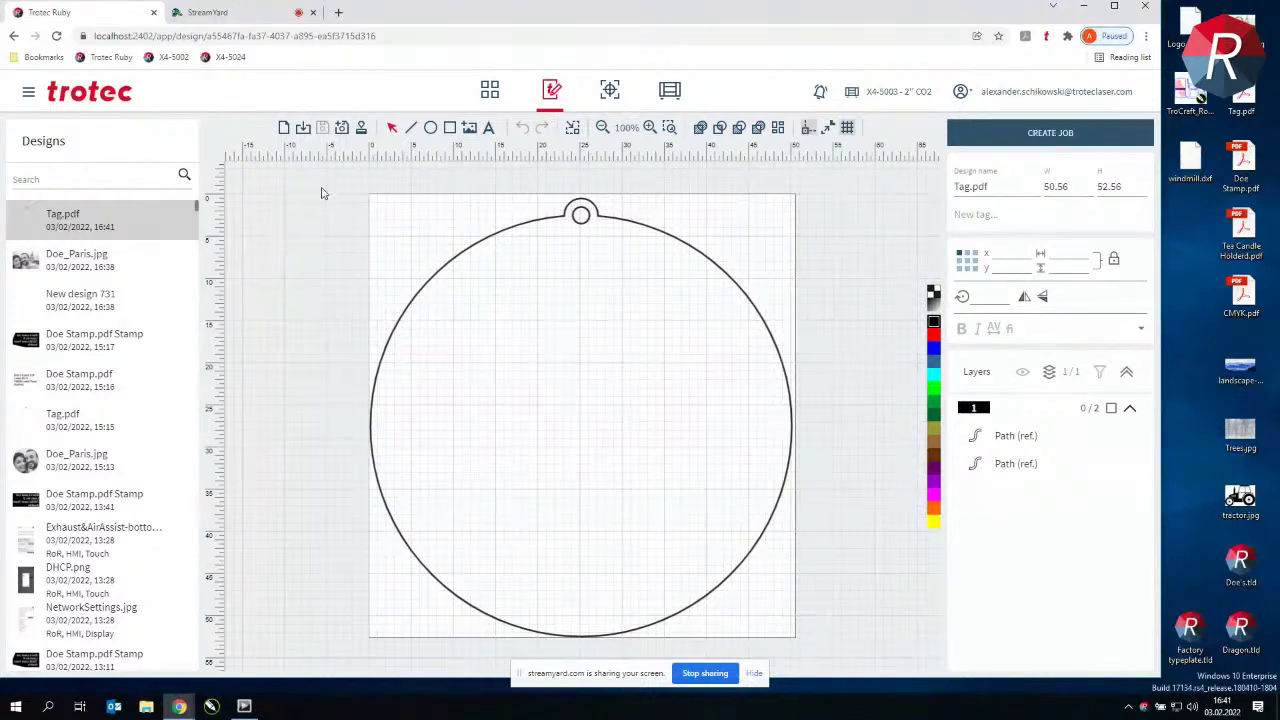
{"action": "left_click_drag", "start_coordinate": [322, 192], "coordinate": [886, 664]}
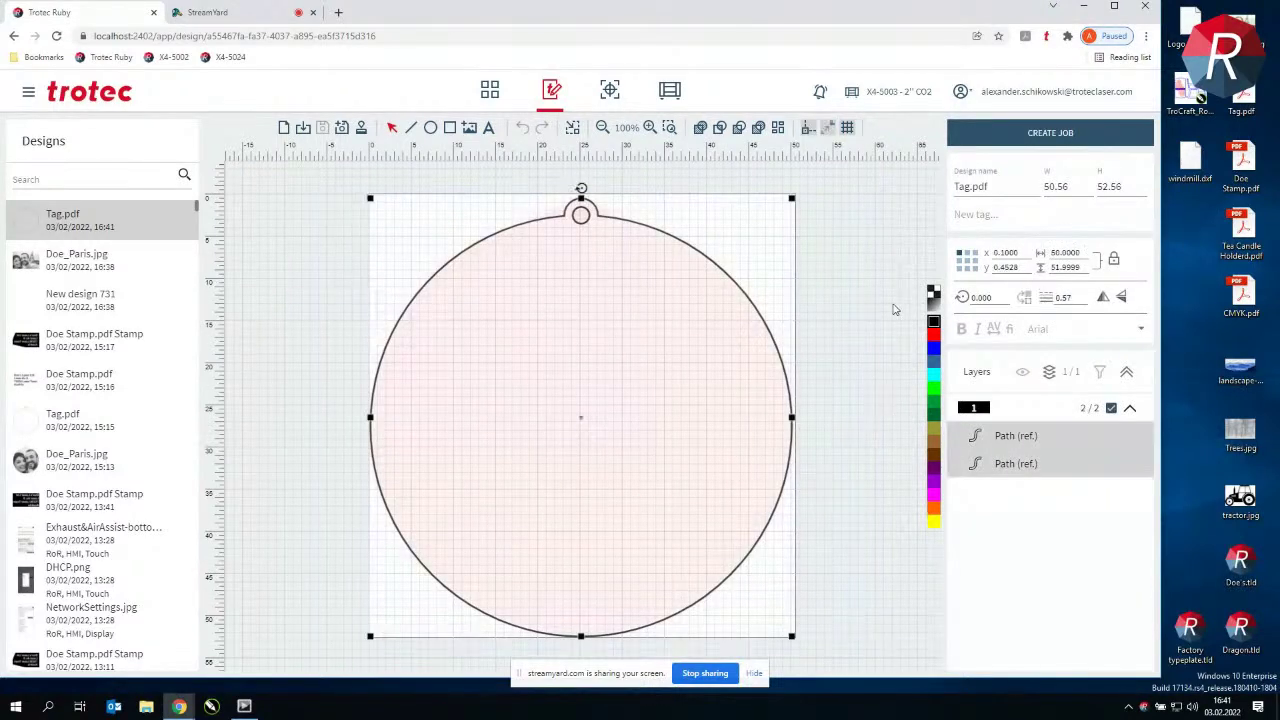
Put both tag paths on red layer 2, then open Doe_Paris.jpg and discard the tag changes
{"action": "left_click", "coordinate": [933, 335]}
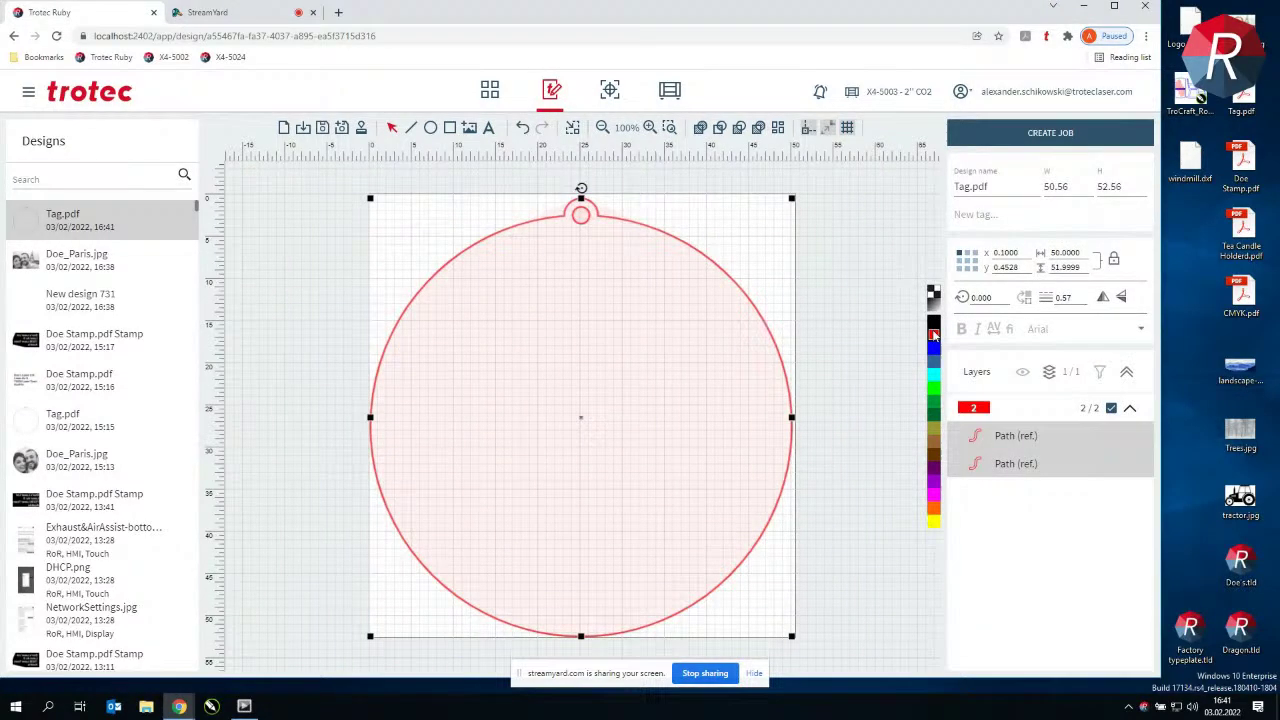
{"action": "left_click", "coordinate": [878, 227]}
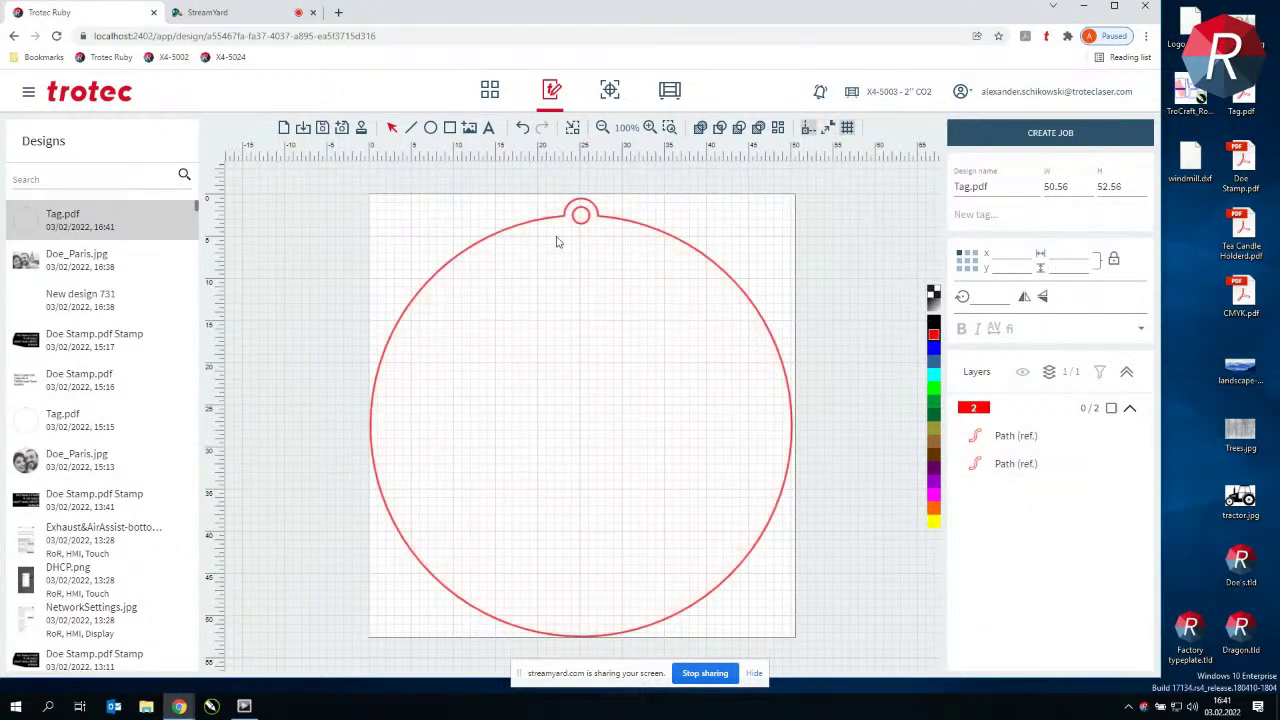
{"action": "left_click", "coordinate": [535, 338]}
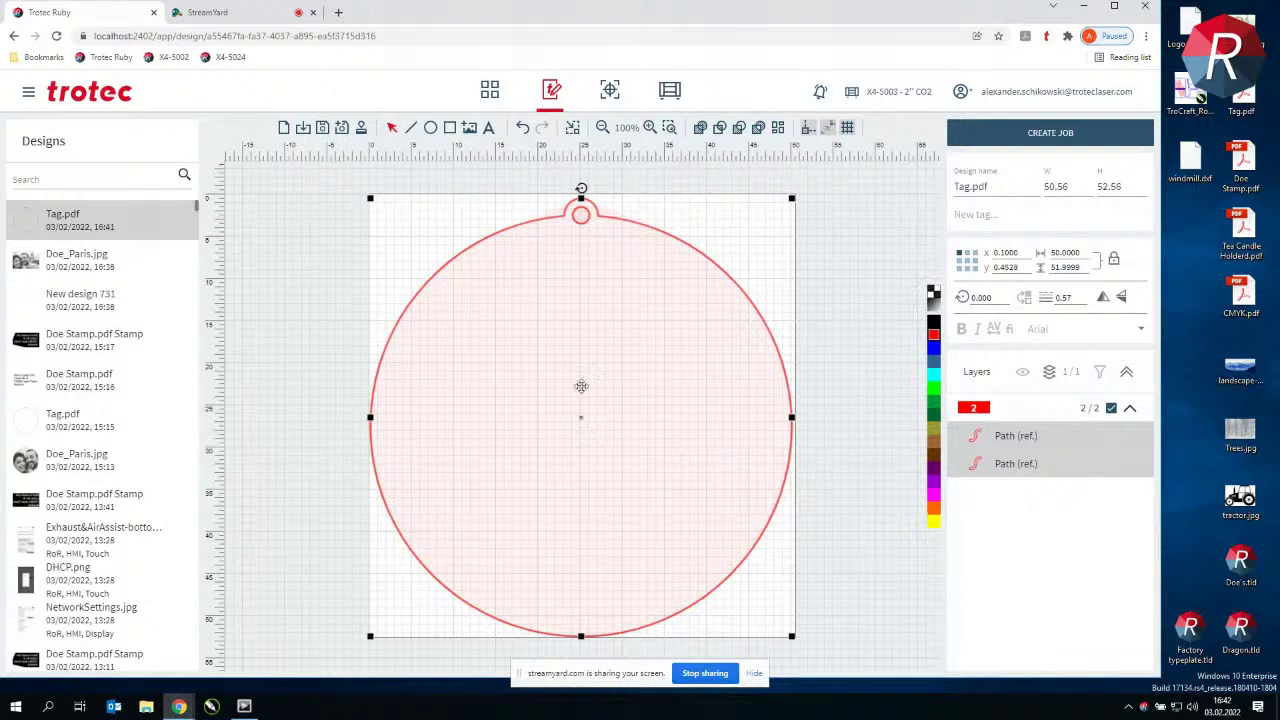
{"action": "left_click", "coordinate": [105, 263]}
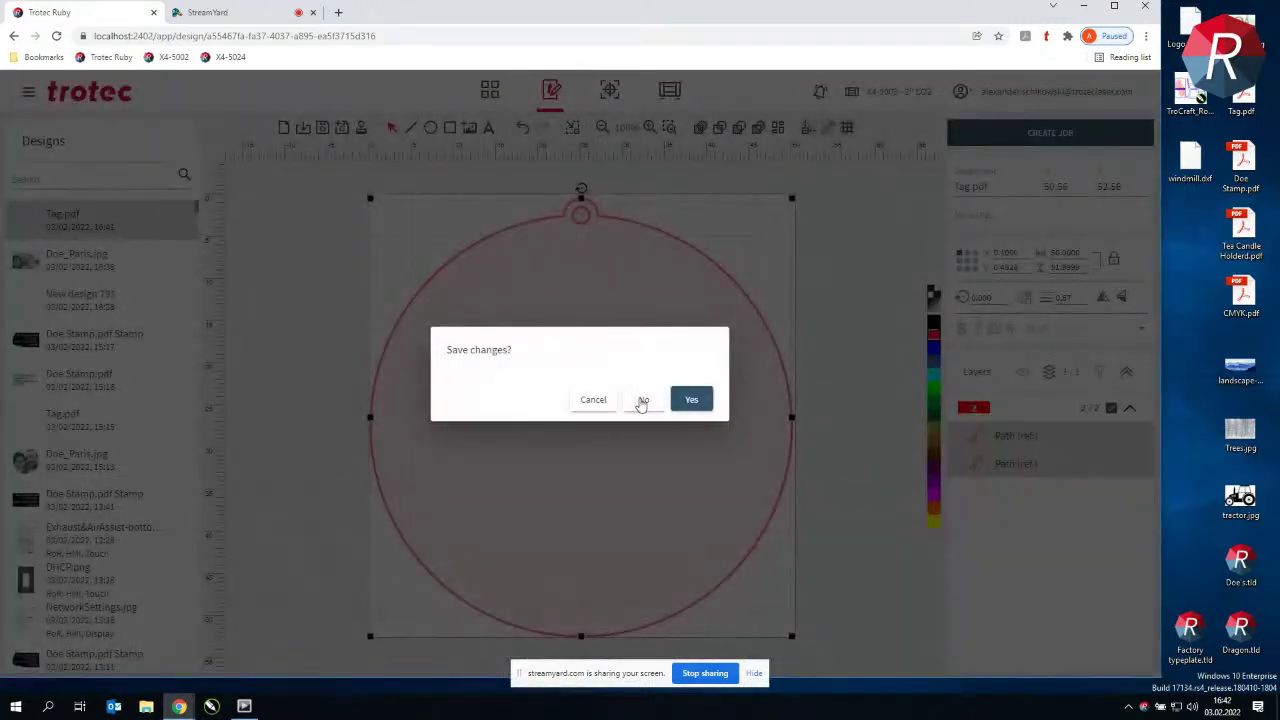
{"action": "left_click", "coordinate": [643, 400]}
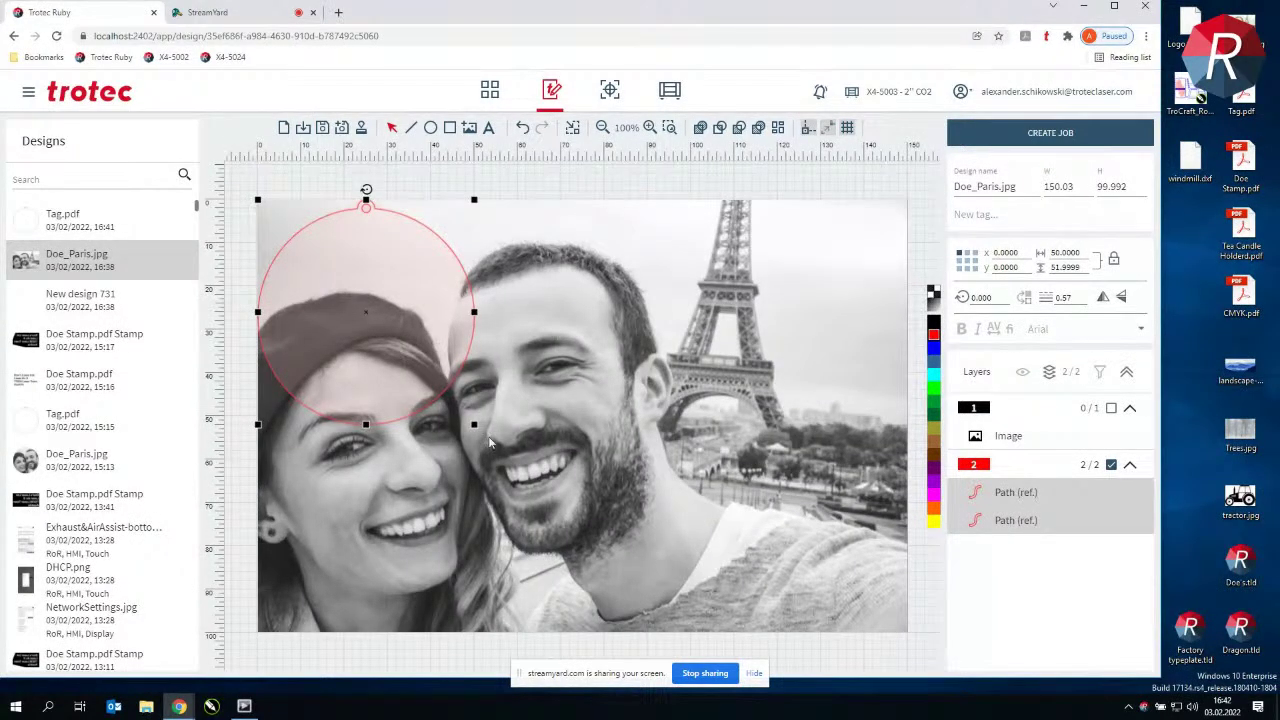
Resize the photo to a width of 80
{"action": "left_click", "coordinate": [728, 427]}
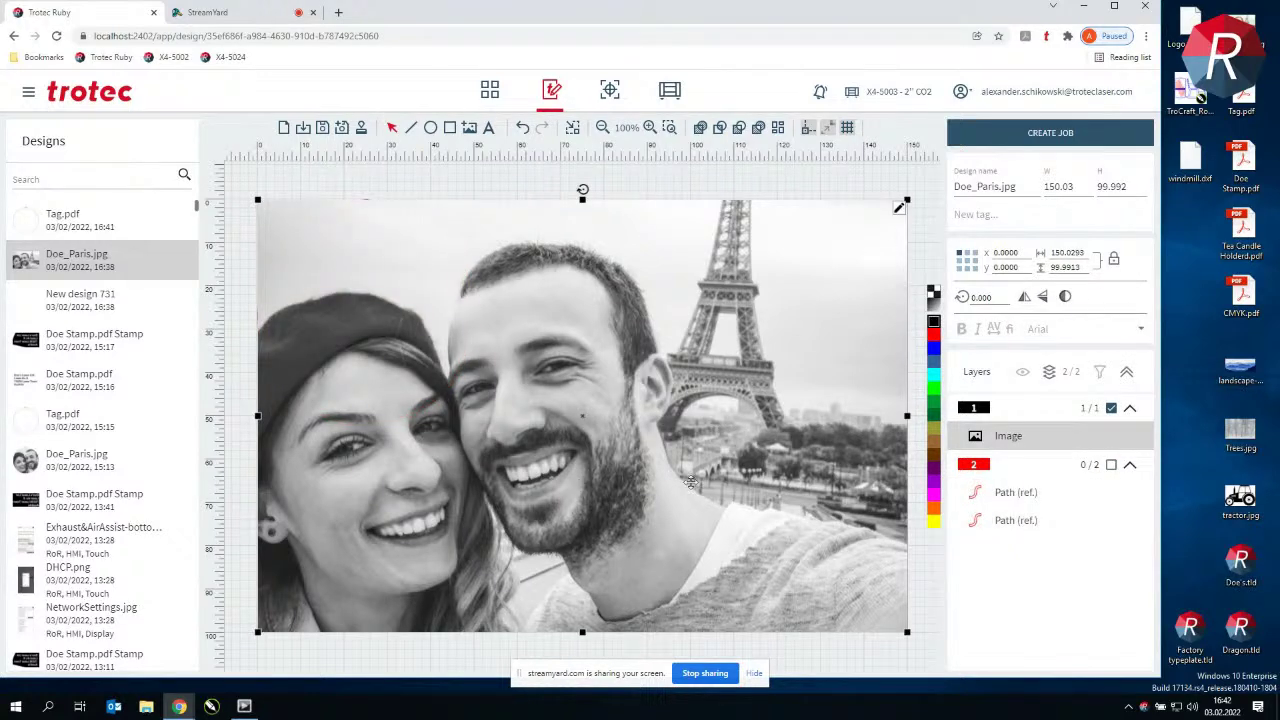
{"action": "double_click", "coordinate": [1070, 253]}
{"action": "type", "text": "80"}
{"action": "key", "text": "Return"}
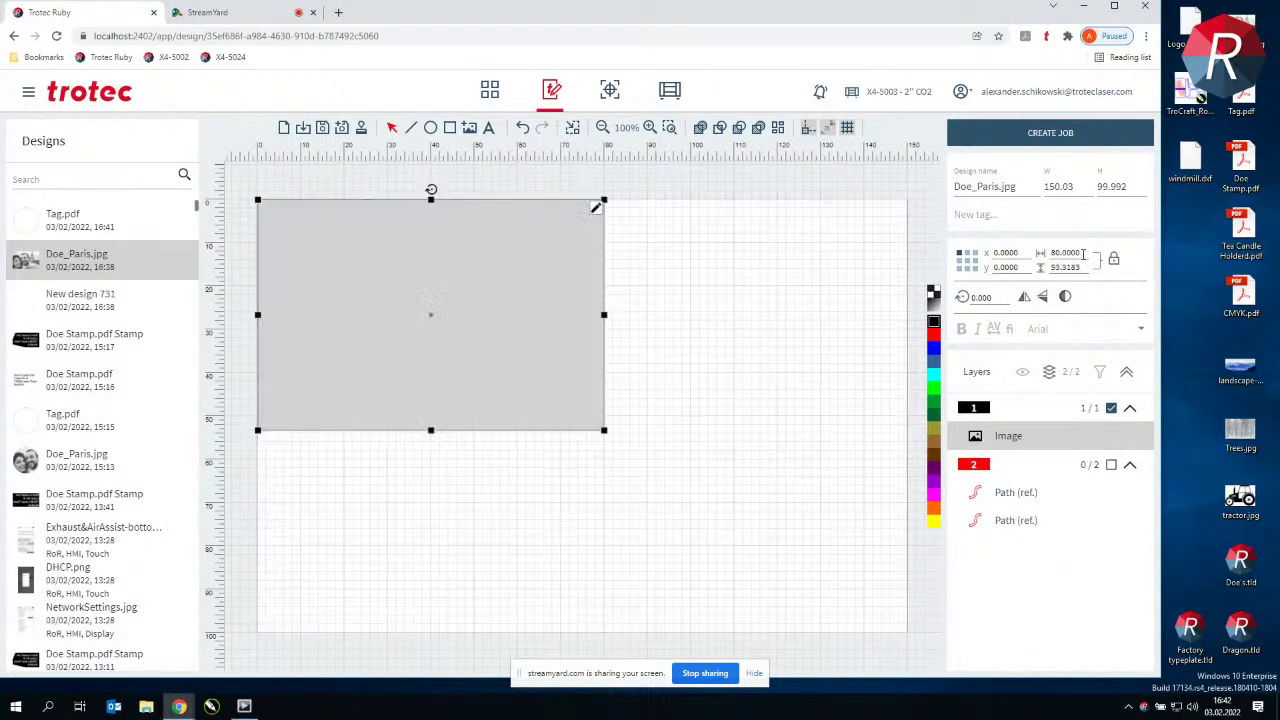
Select the round tag outline together with the photo
{"action": "left_click", "coordinate": [689, 447]}
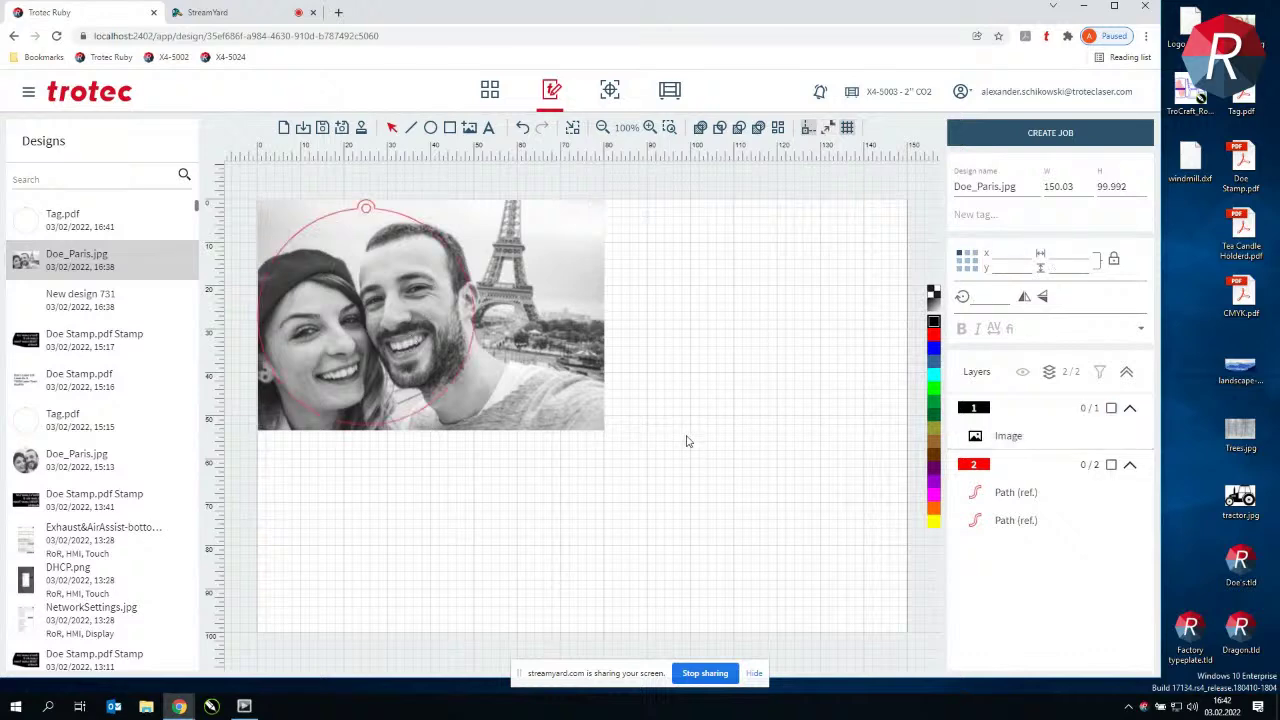
{"action": "left_click", "coordinate": [425, 370]}
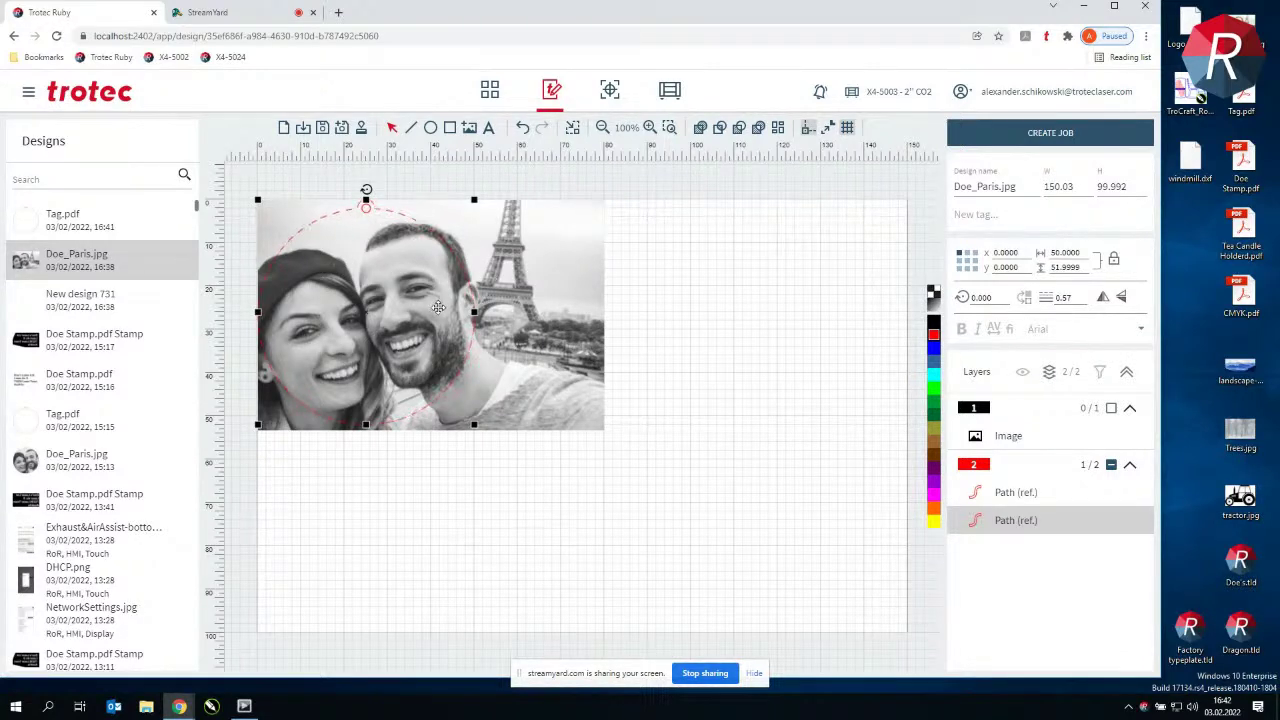
{"action": "left_click", "coordinate": [548, 295]}
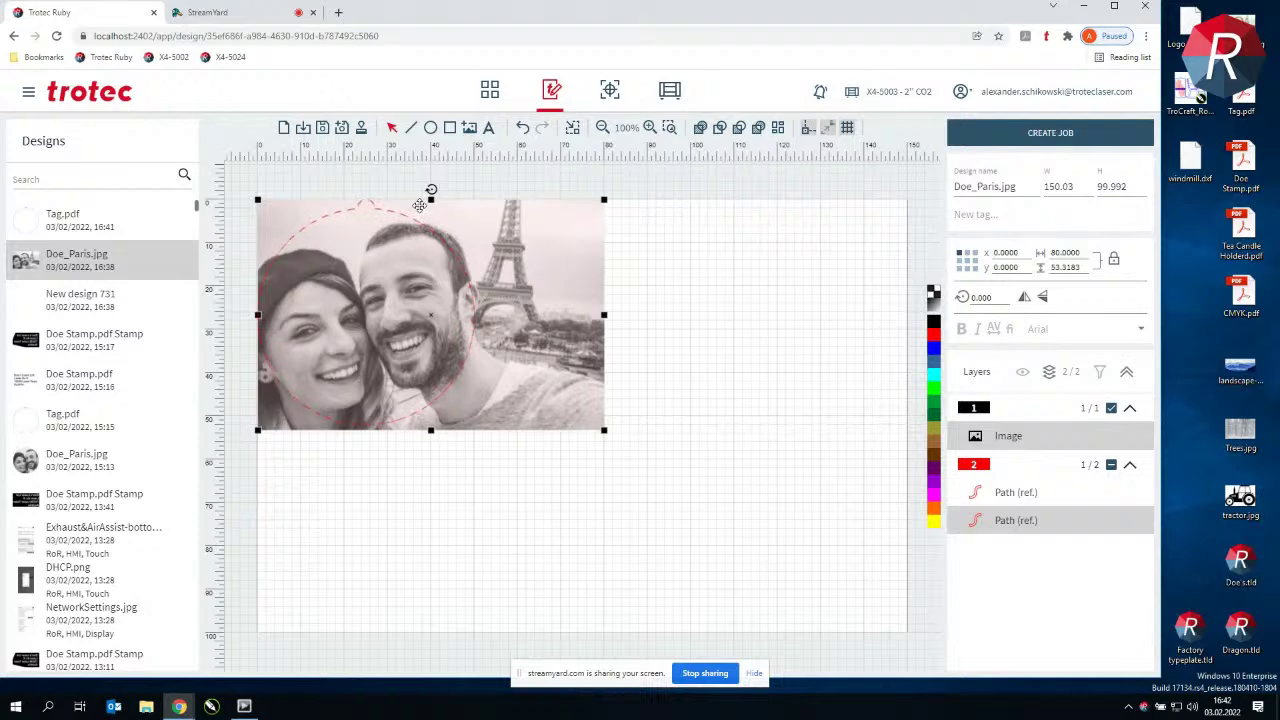
Intersect the tag circle with the photo to crop it round, then list objects individually
{"action": "left_click", "coordinate": [717, 130]}
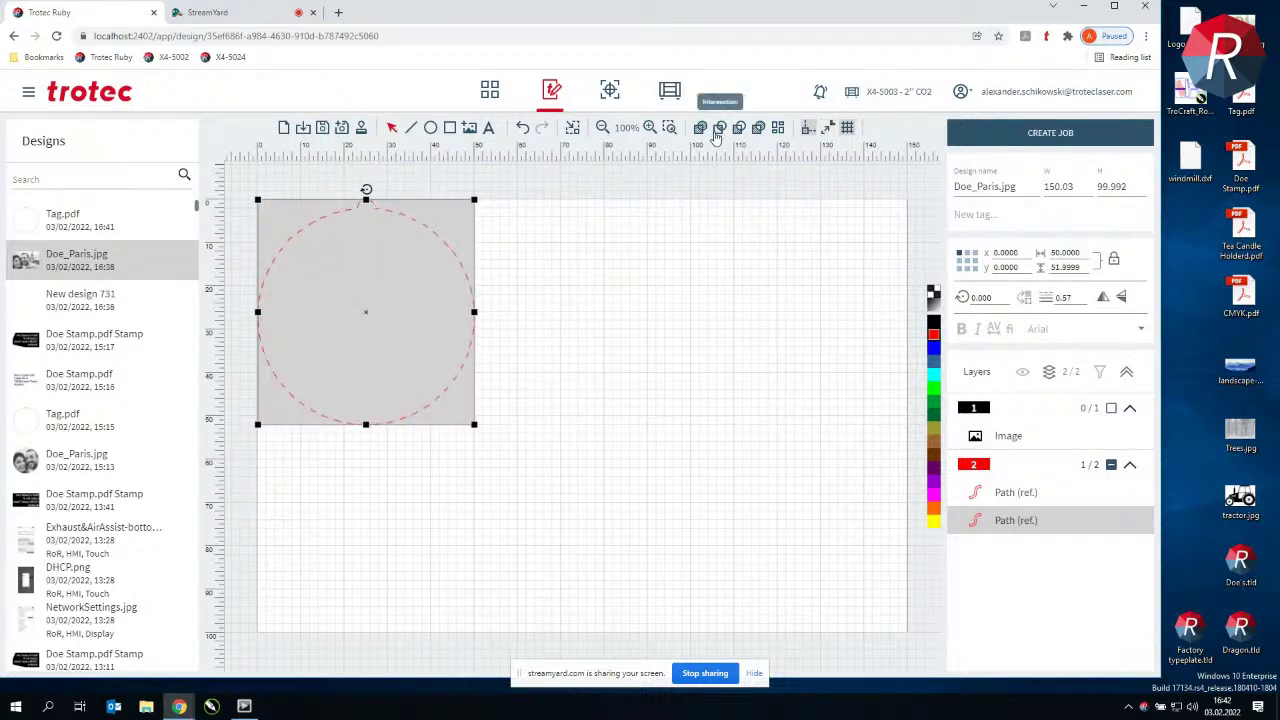
{"action": "left_click", "coordinate": [551, 338]}
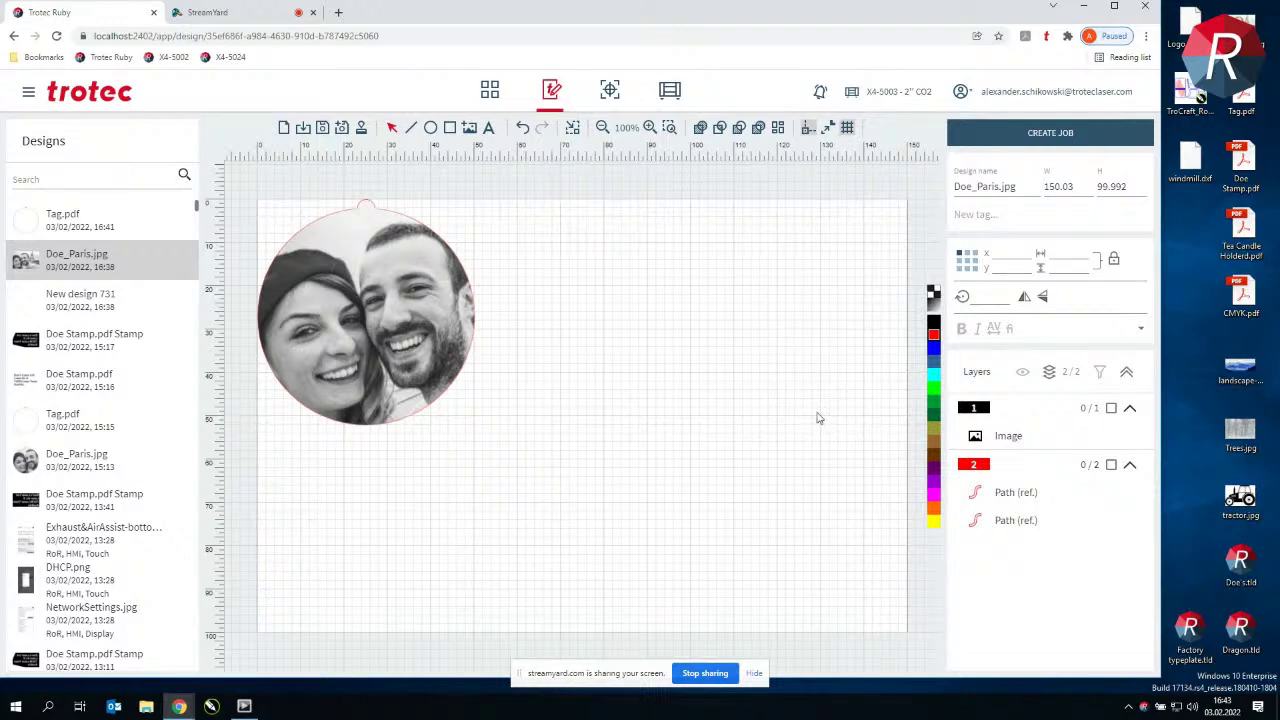
{"action": "left_click", "coordinate": [1050, 372]}
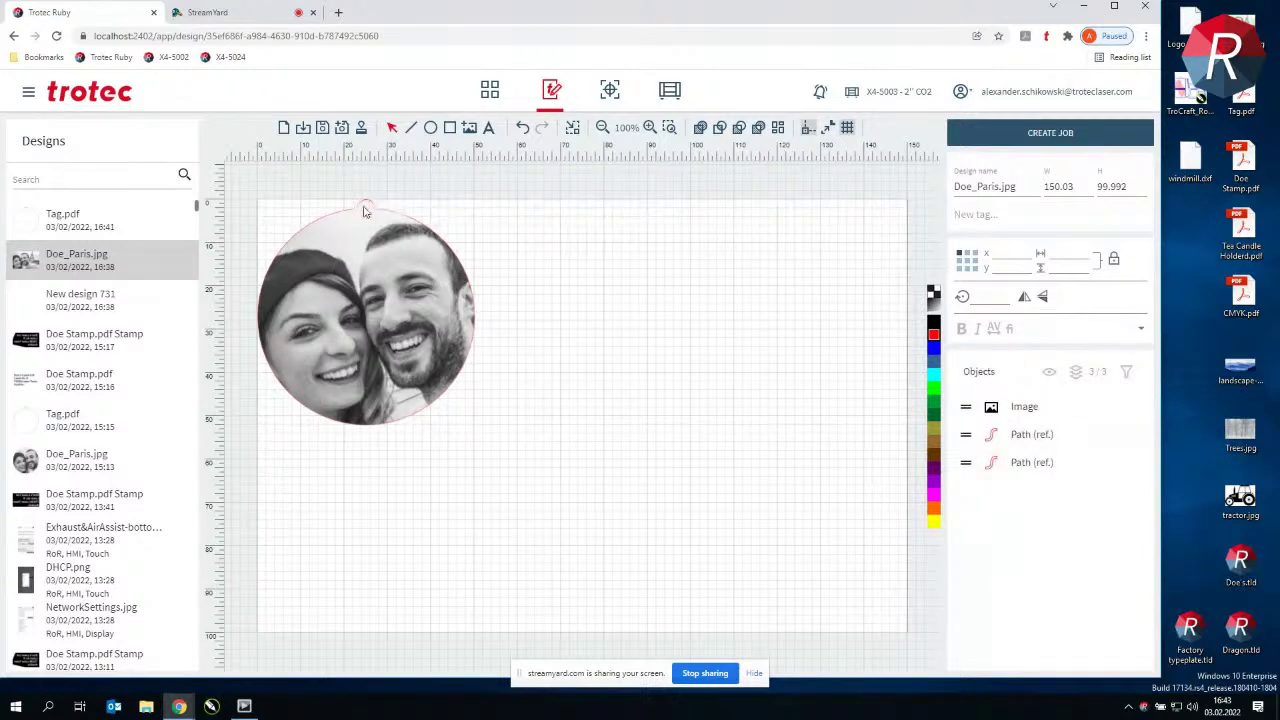
{"action": "scroll", "coordinate": [365, 211], "scroll_direction": "up", "scroll_amount": 1}
Drag one tag Path (ref.) above the Image in the Objects list, then return to the layer grouping
{"action": "scroll", "coordinate": [360, 237], "scroll_direction": "up", "scroll_amount": 1}
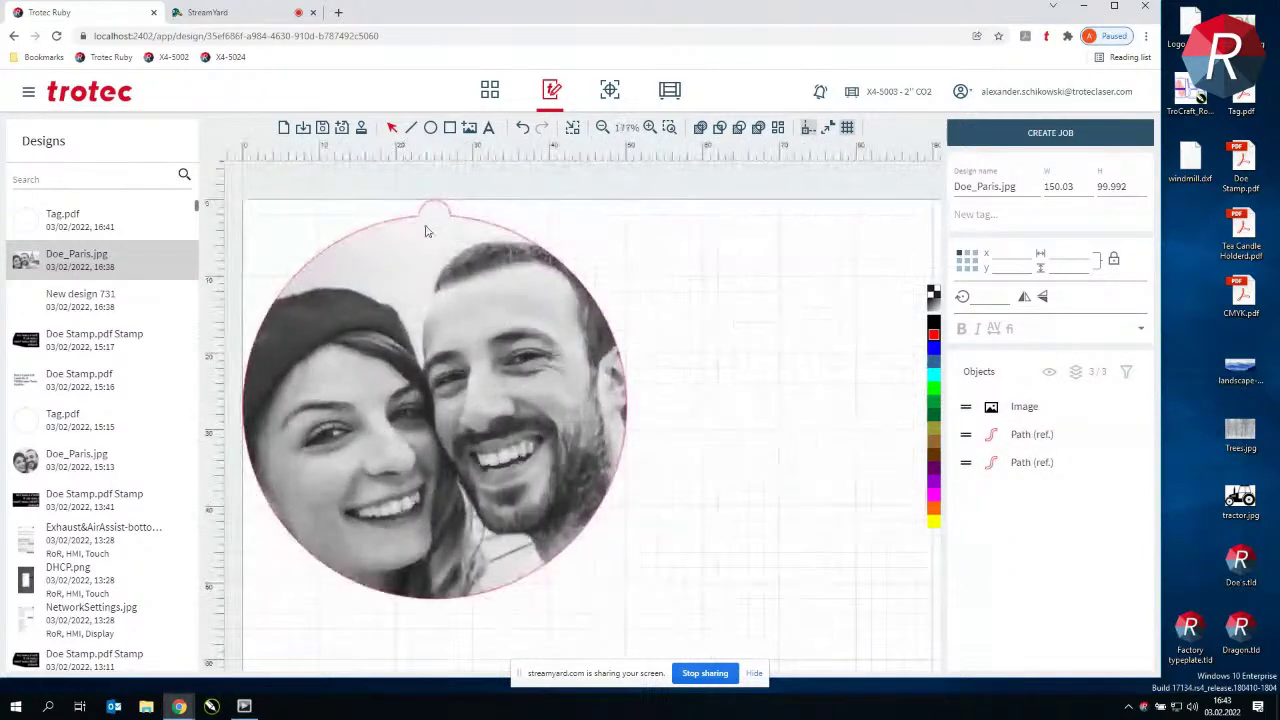
{"action": "left_click", "coordinate": [1080, 375]}
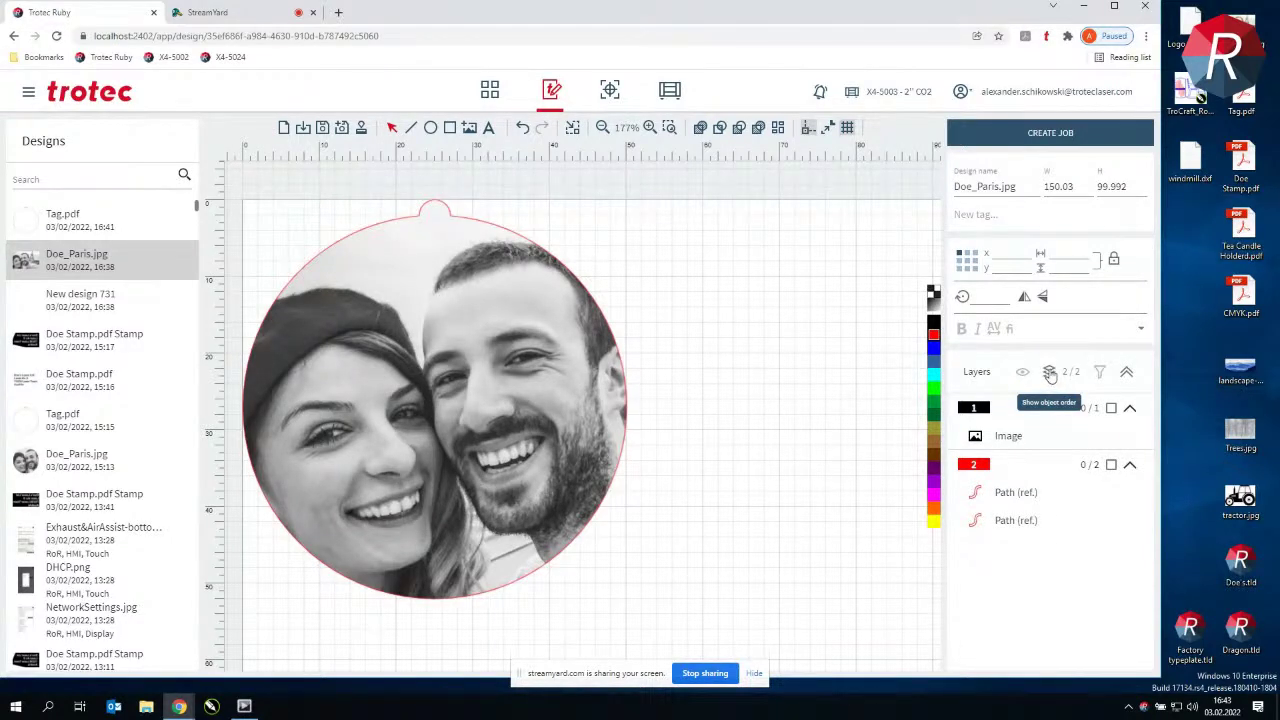
{"action": "left_click", "coordinate": [1048, 373]}
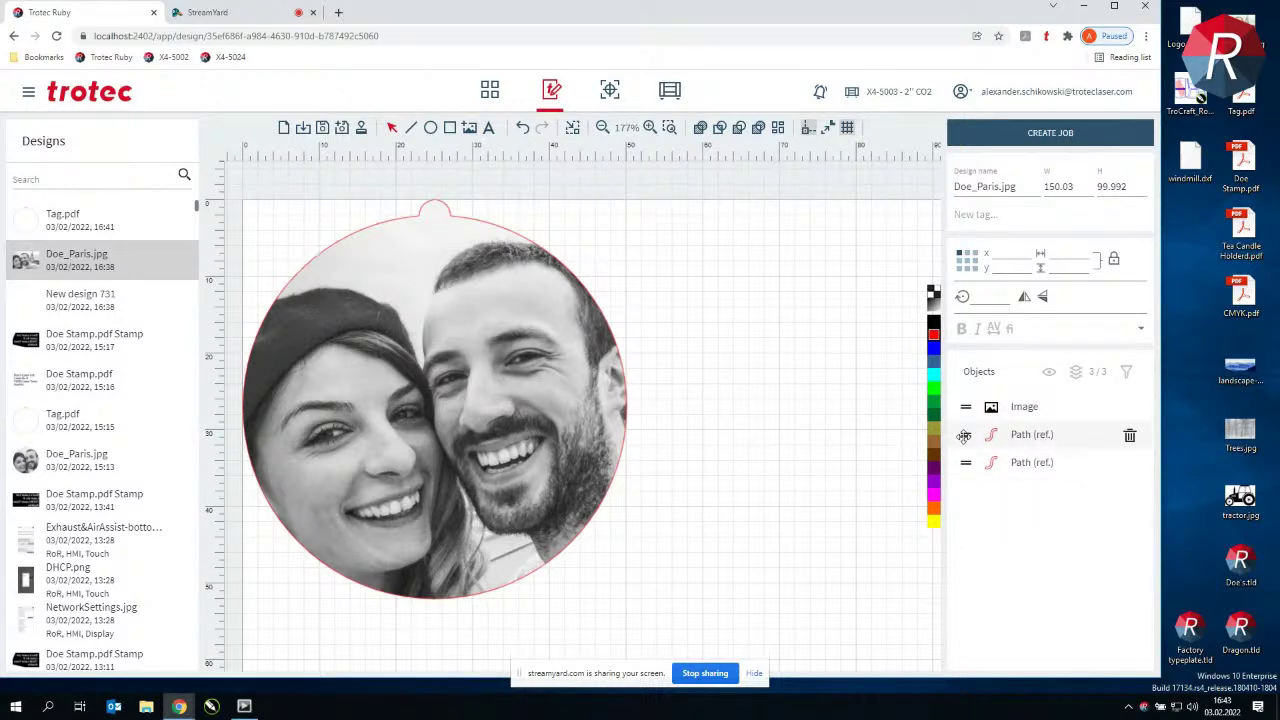
{"action": "left_click_drag", "start_coordinate": [964, 435], "coordinate": [965, 407]}
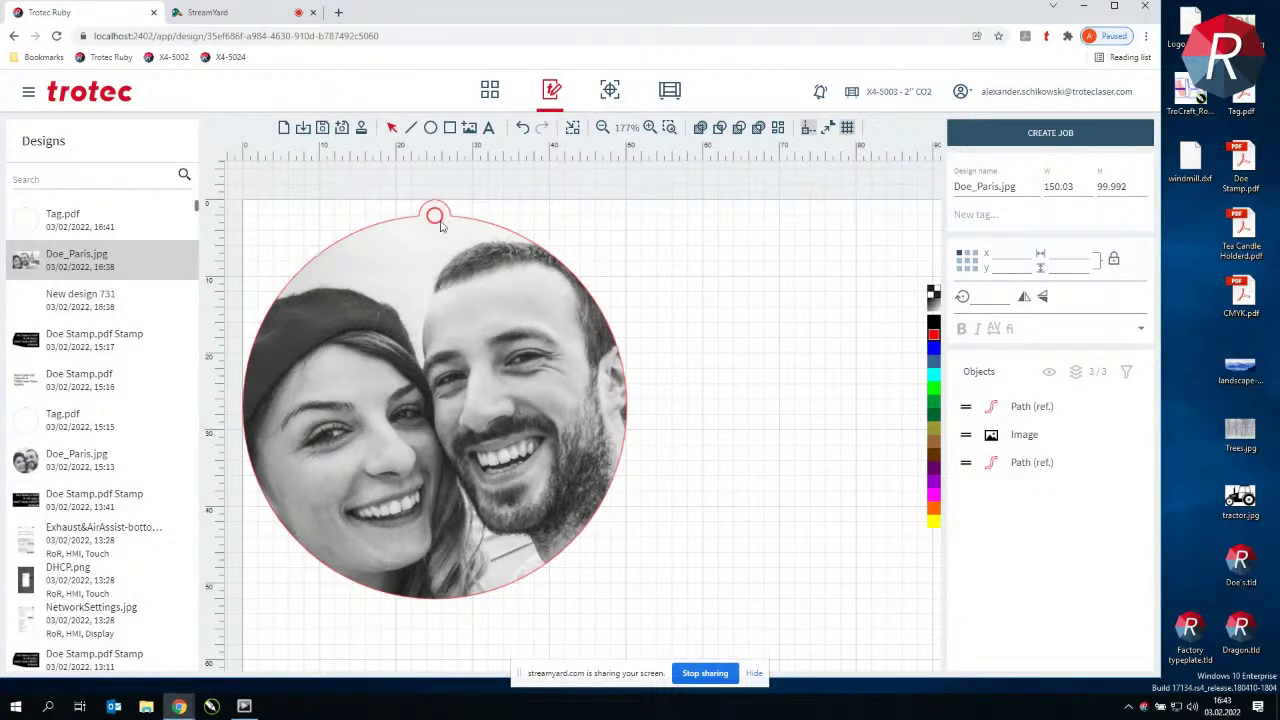
{"action": "left_click", "coordinate": [1073, 380]}
{"action": "scroll", "coordinate": [687, 265], "scroll_direction": "down", "scroll_amount": 3}
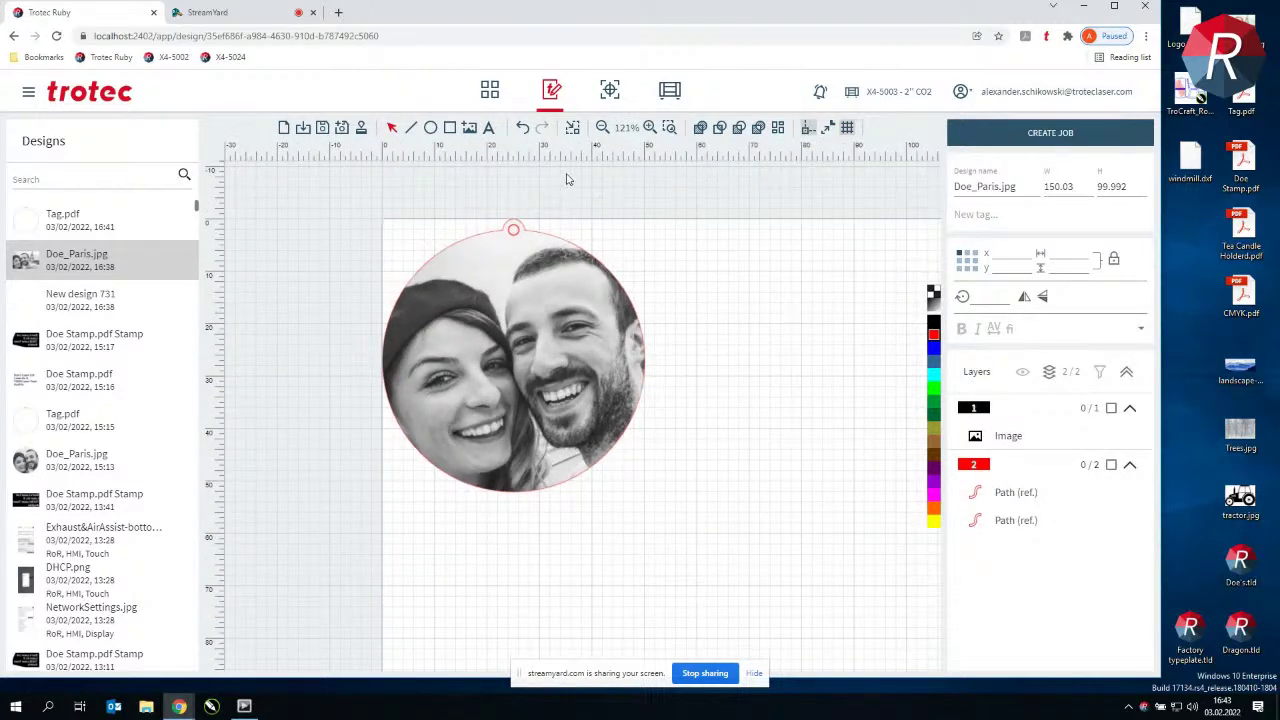
Fit the design area tightly around the tag
{"action": "left_click", "coordinate": [572, 131]}
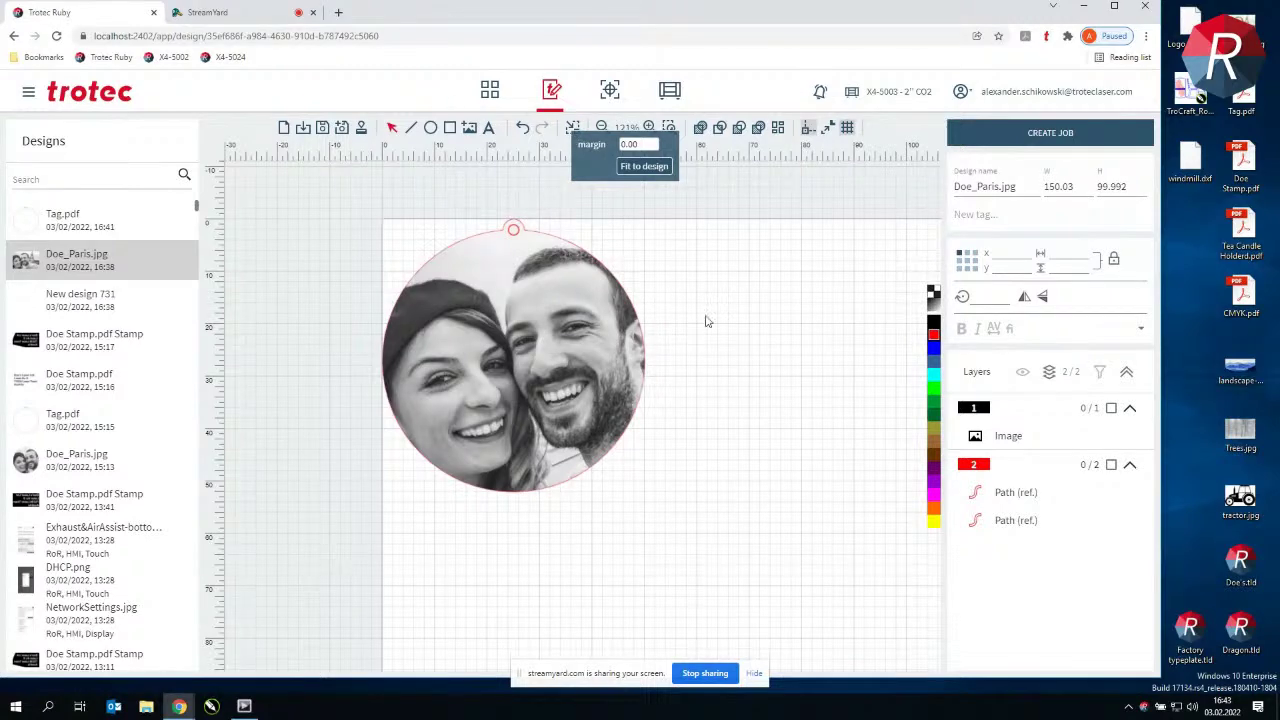
{"action": "left_click", "coordinate": [776, 265]}
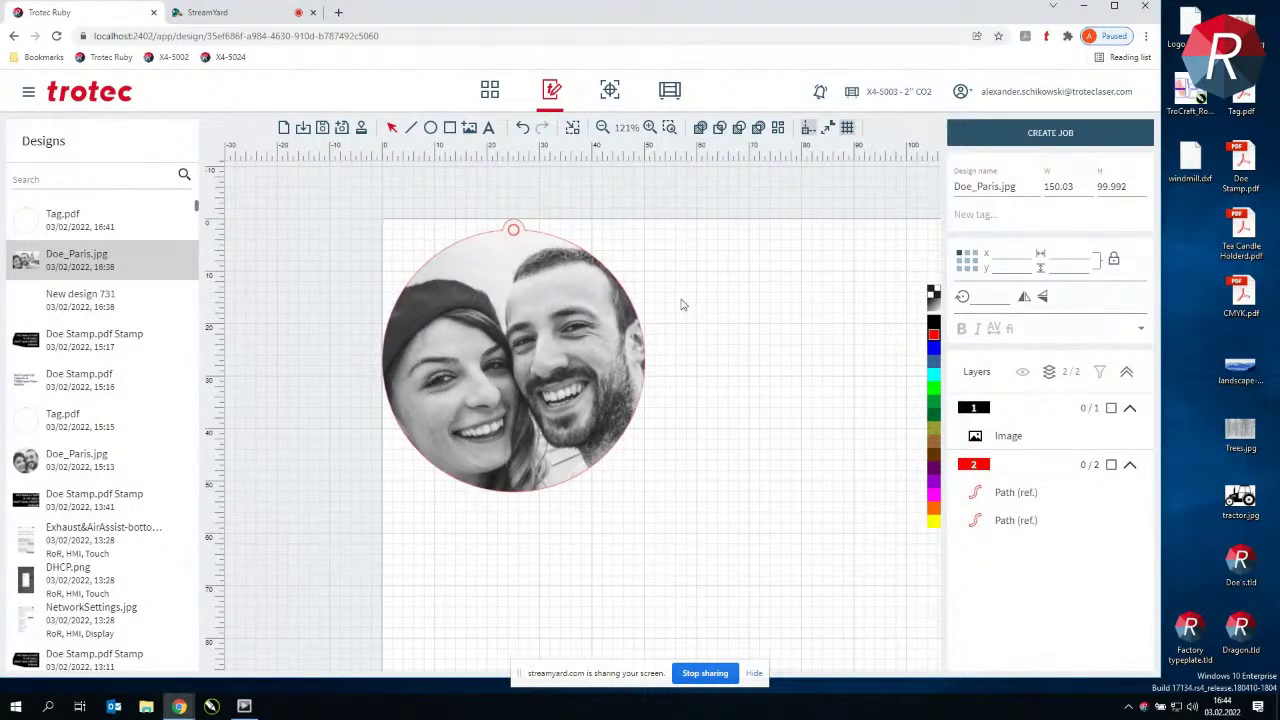
{"action": "left_click", "coordinate": [573, 128]}
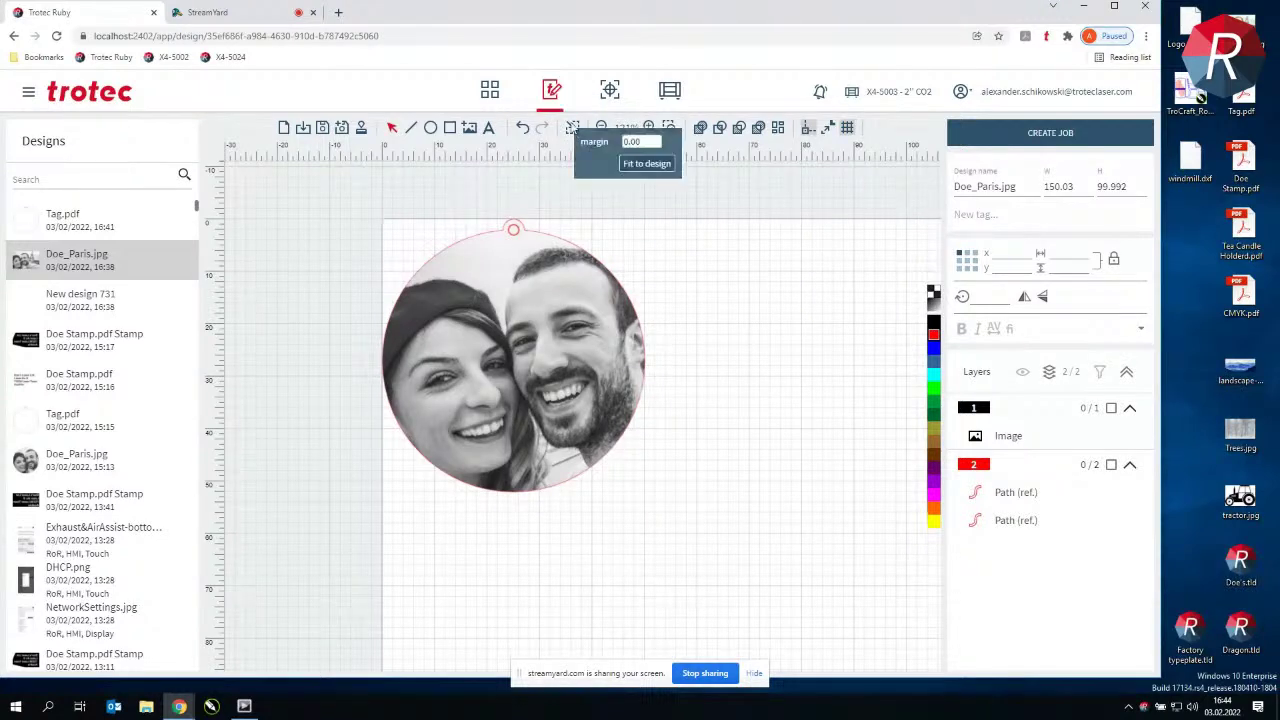
{"action": "left_click", "coordinate": [646, 165]}
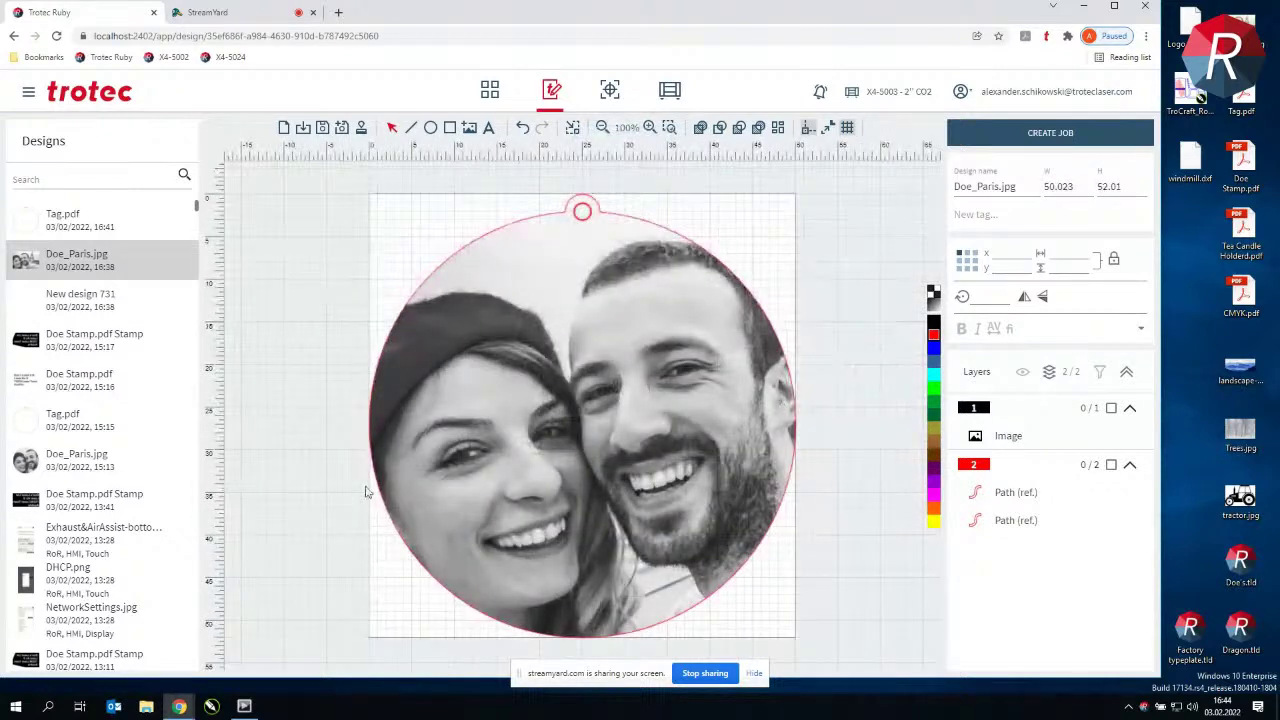
Refit the design area with a margin of 5, making it 60.023 × 62.01
{"action": "left_click", "coordinate": [575, 131]}
{"action": "left_click_drag", "start_coordinate": [634, 140], "coordinate": [622, 146]}
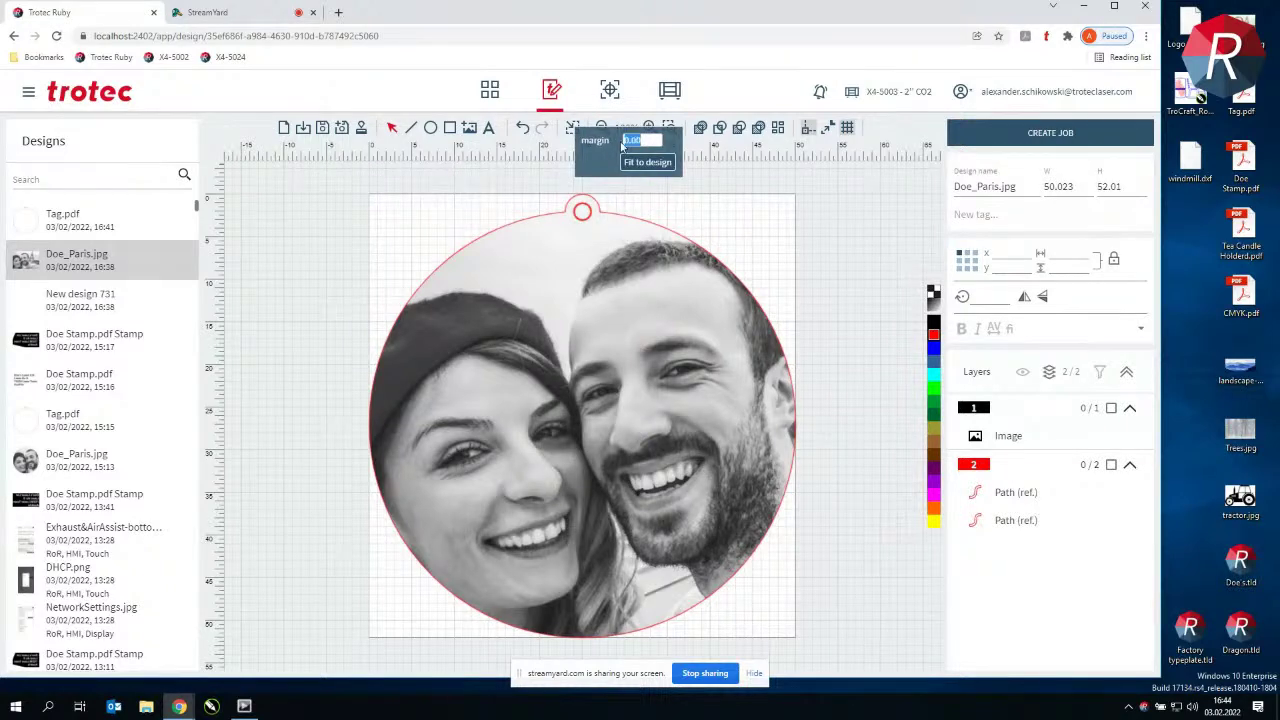
{"action": "type", "text": "5"}
{"action": "left_click", "coordinate": [647, 170]}
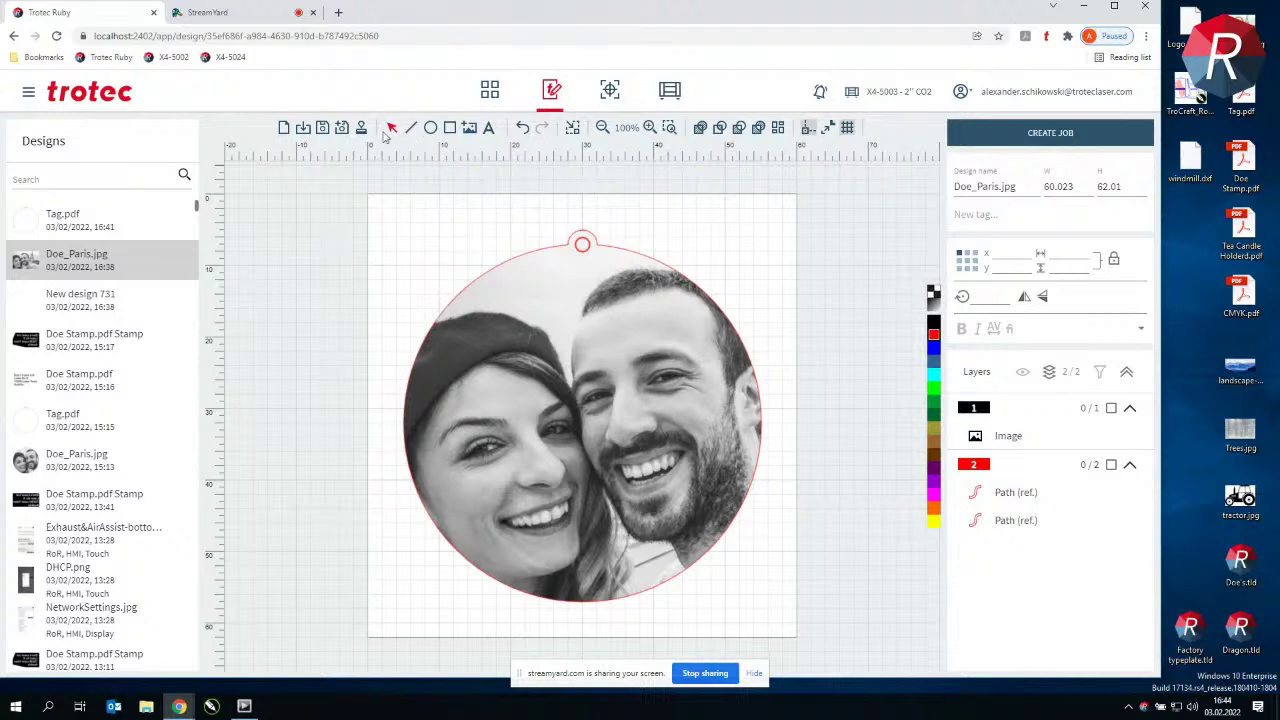
Save the current photo tag design
{"action": "left_click", "coordinate": [322, 128]}
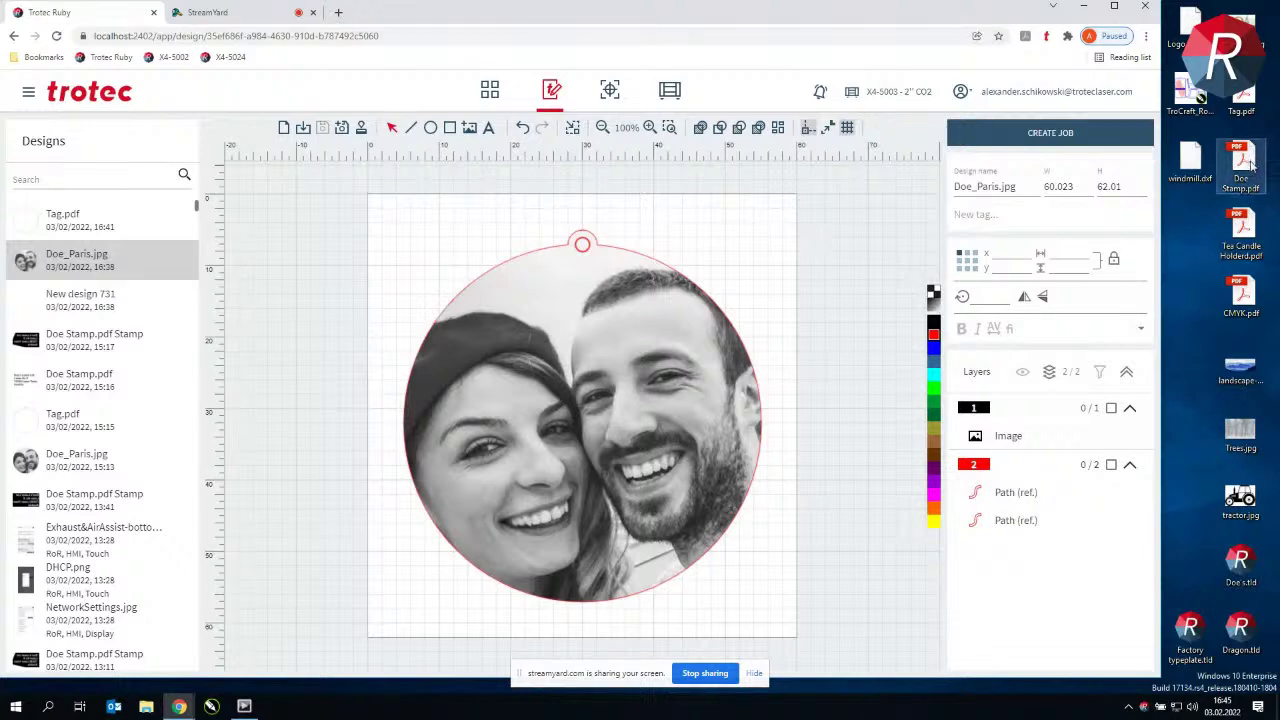
Import Doe Stamp.pdf from the desktop, a 48.01 × 28.01 four-line address layout
{"action": "left_click_drag", "start_coordinate": [1250, 165], "coordinate": [682, 291]}
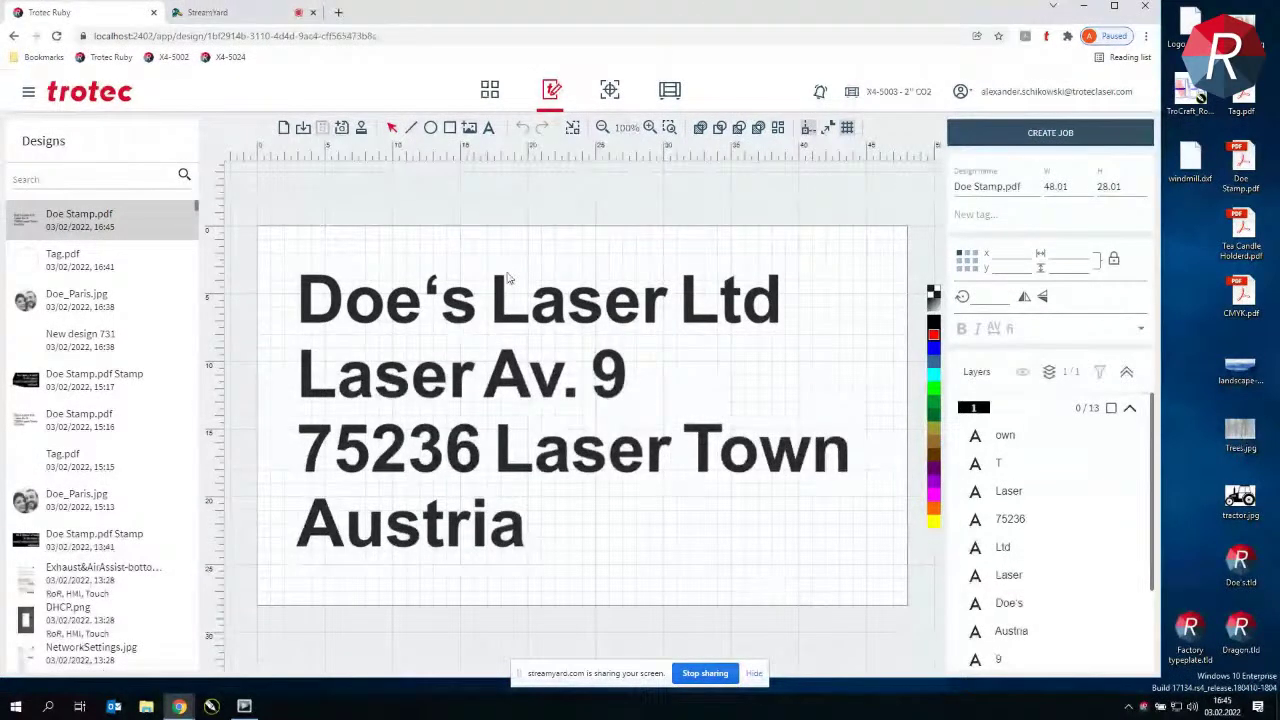
Generate a mirrored Doe Stamp.pdf Stamp with a Convex cutline at 1.00 distance
{"action": "left_click", "coordinate": [362, 131]}
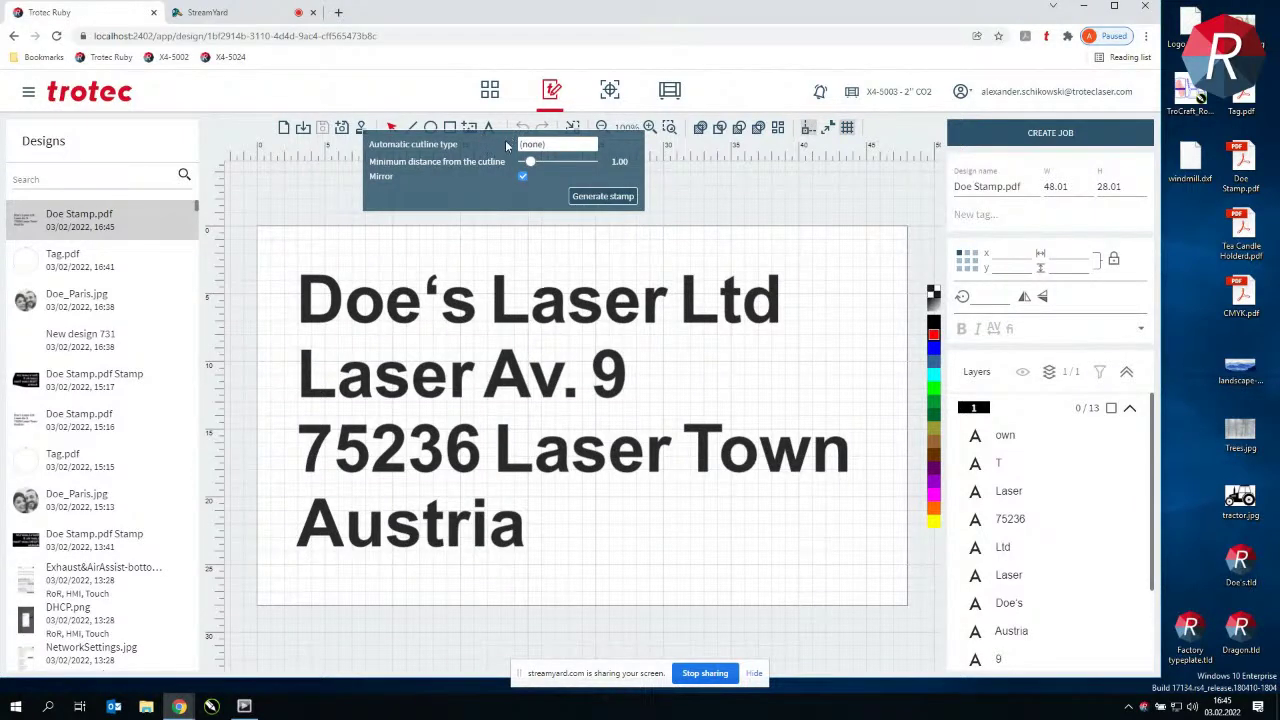
{"action": "left_click", "coordinate": [563, 149]}
{"action": "left_click", "coordinate": [564, 159]}
{"action": "left_click", "coordinate": [576, 146]}
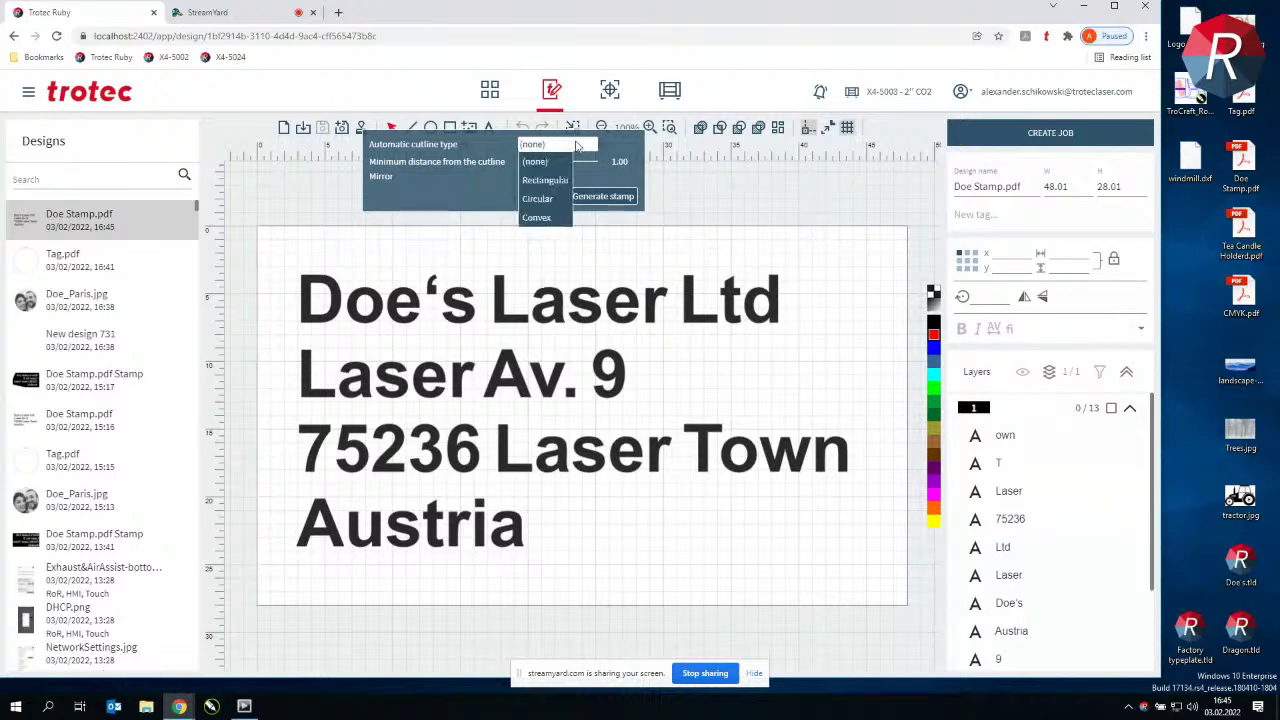
{"action": "left_click", "coordinate": [580, 151]}
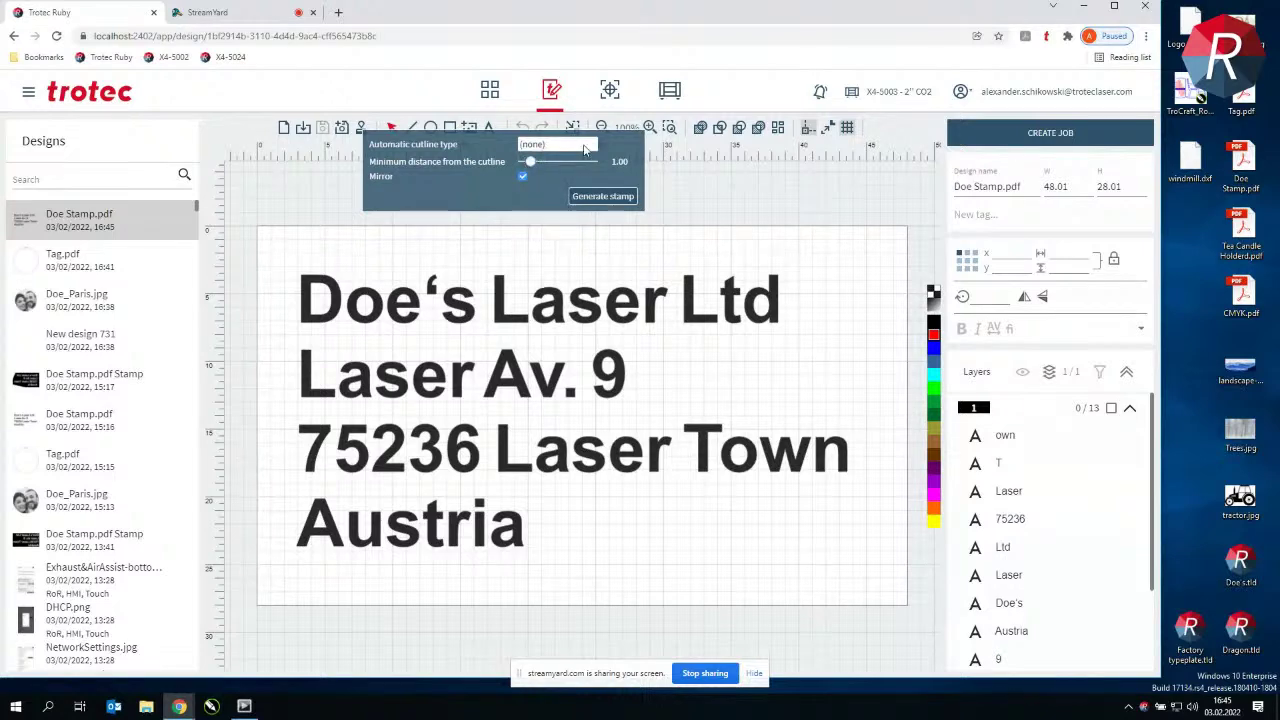
{"action": "left_click", "coordinate": [585, 149]}
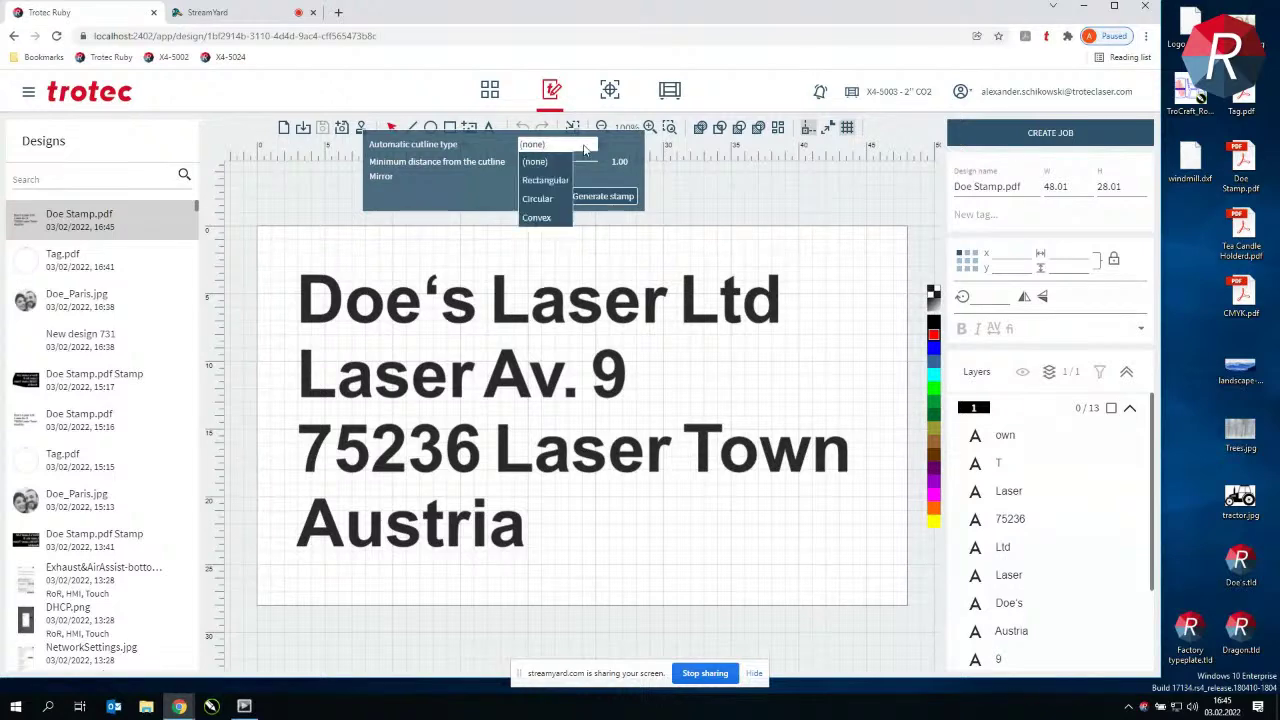
{"action": "left_click", "coordinate": [549, 218]}
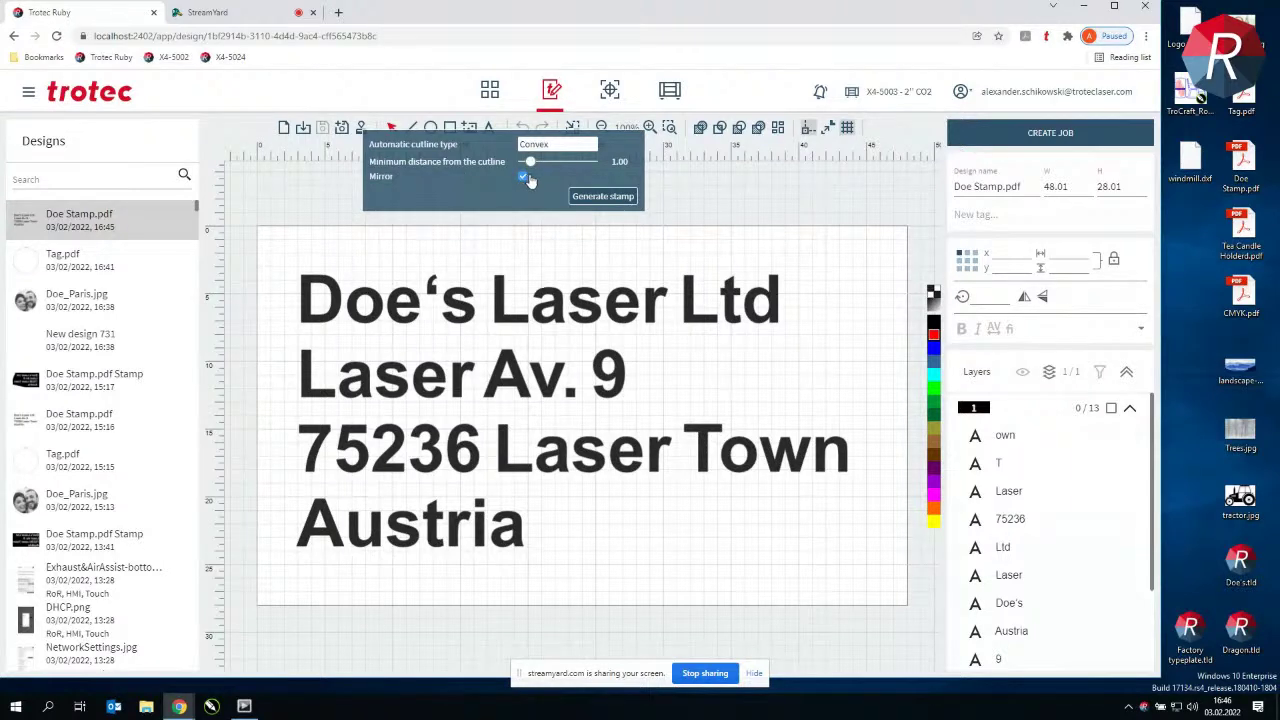
{"action": "left_click", "coordinate": [601, 196]}
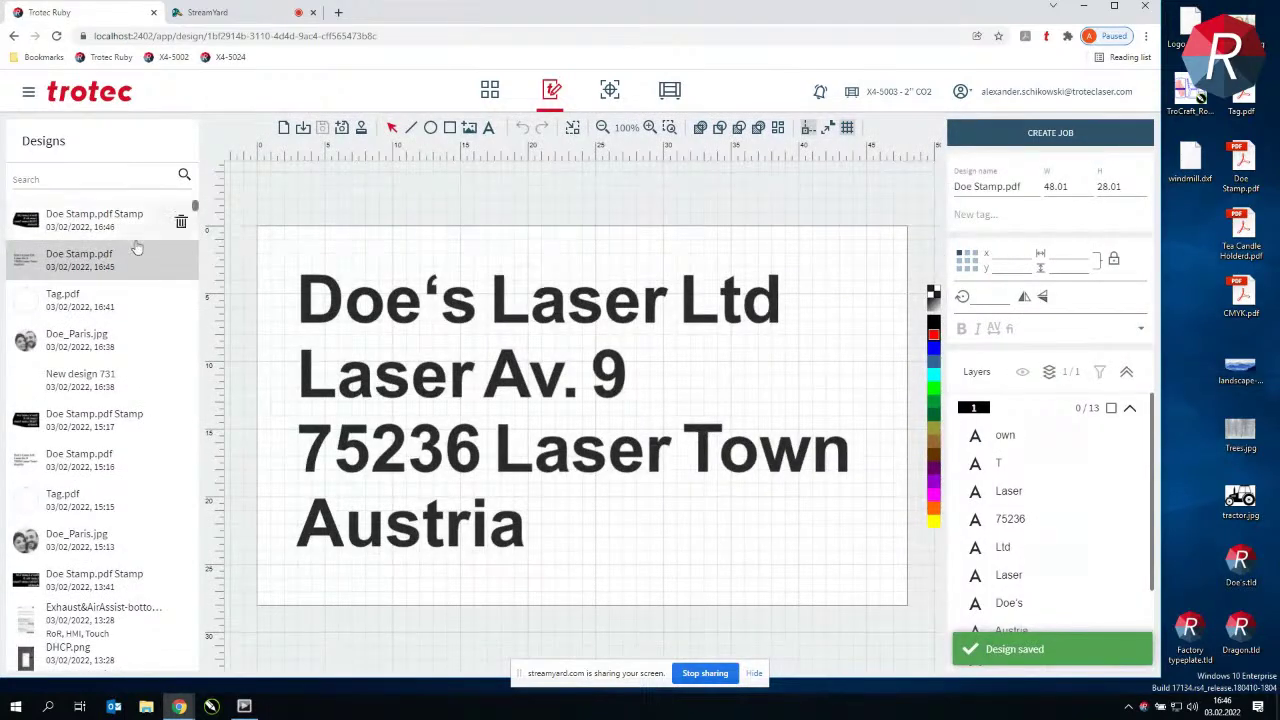
Select the Doe Stamp.pdf Stamp design and create a laser job from it on TroLase laminate
{"action": "left_click", "coordinate": [117, 227]}
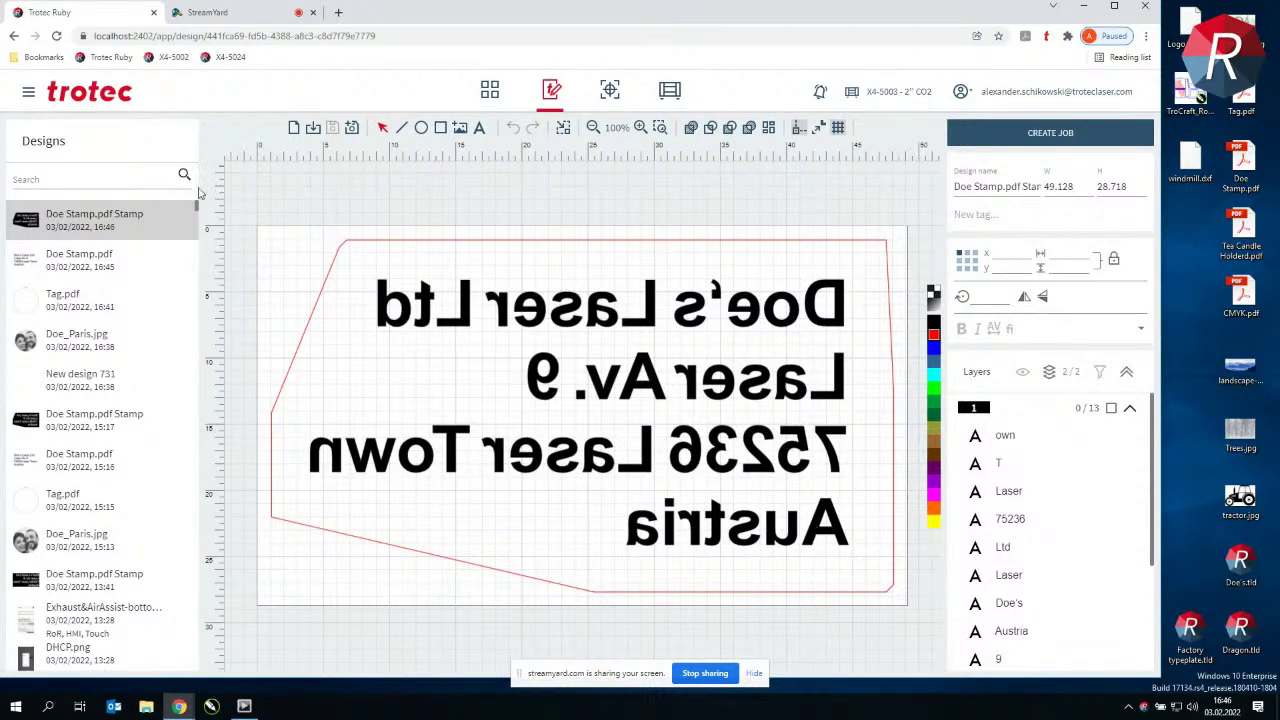
{"action": "mouse_move", "coordinate": [29, 233]}
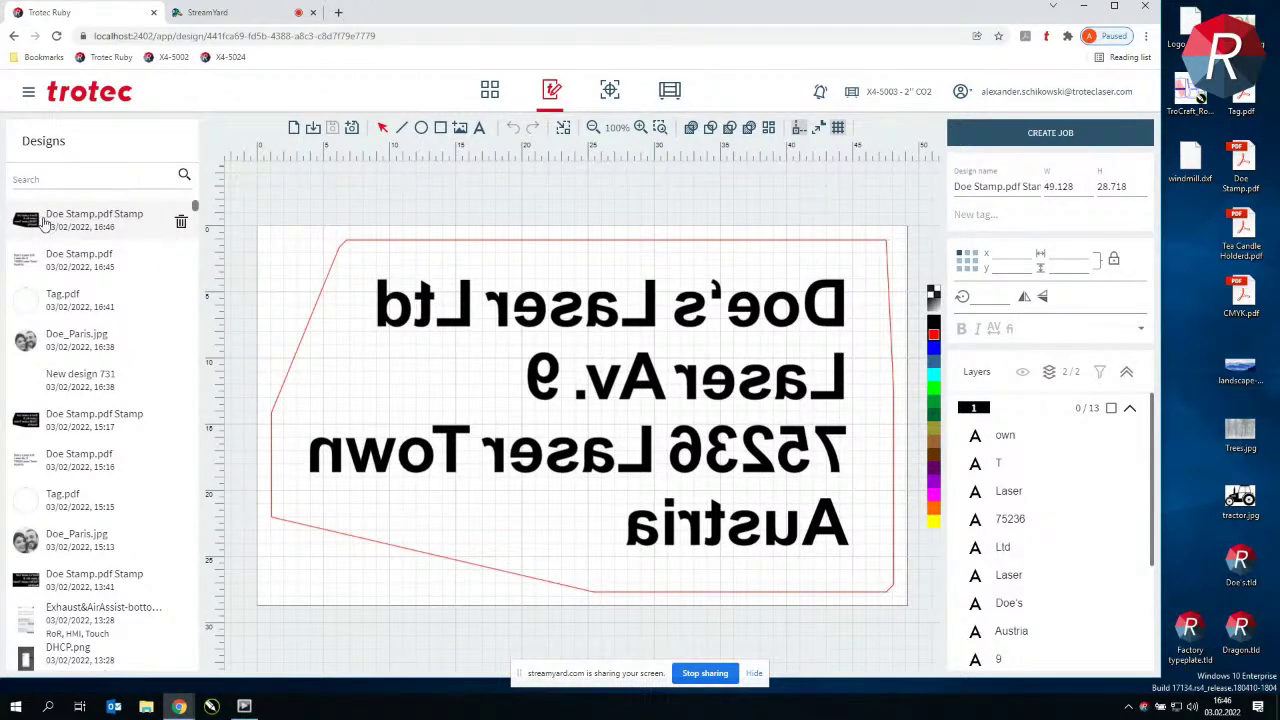
{"action": "left_click", "coordinate": [32, 233]}
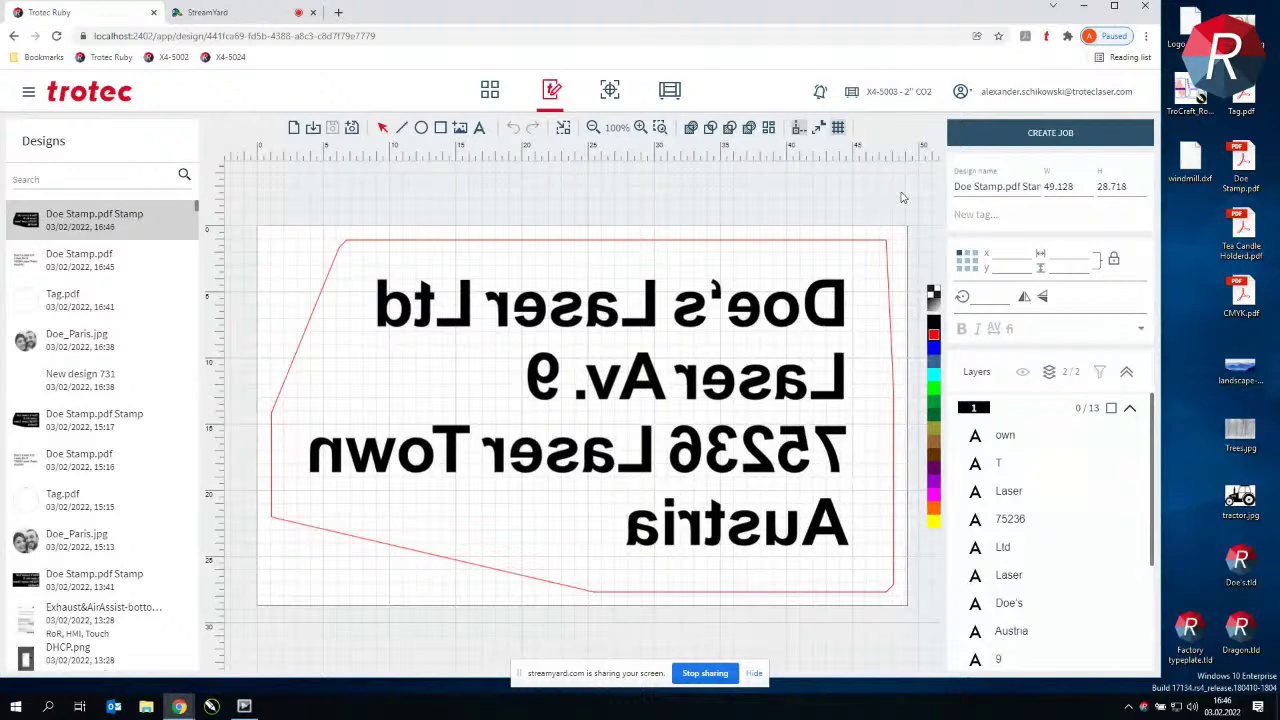
{"action": "left_click", "coordinate": [1008, 137]}
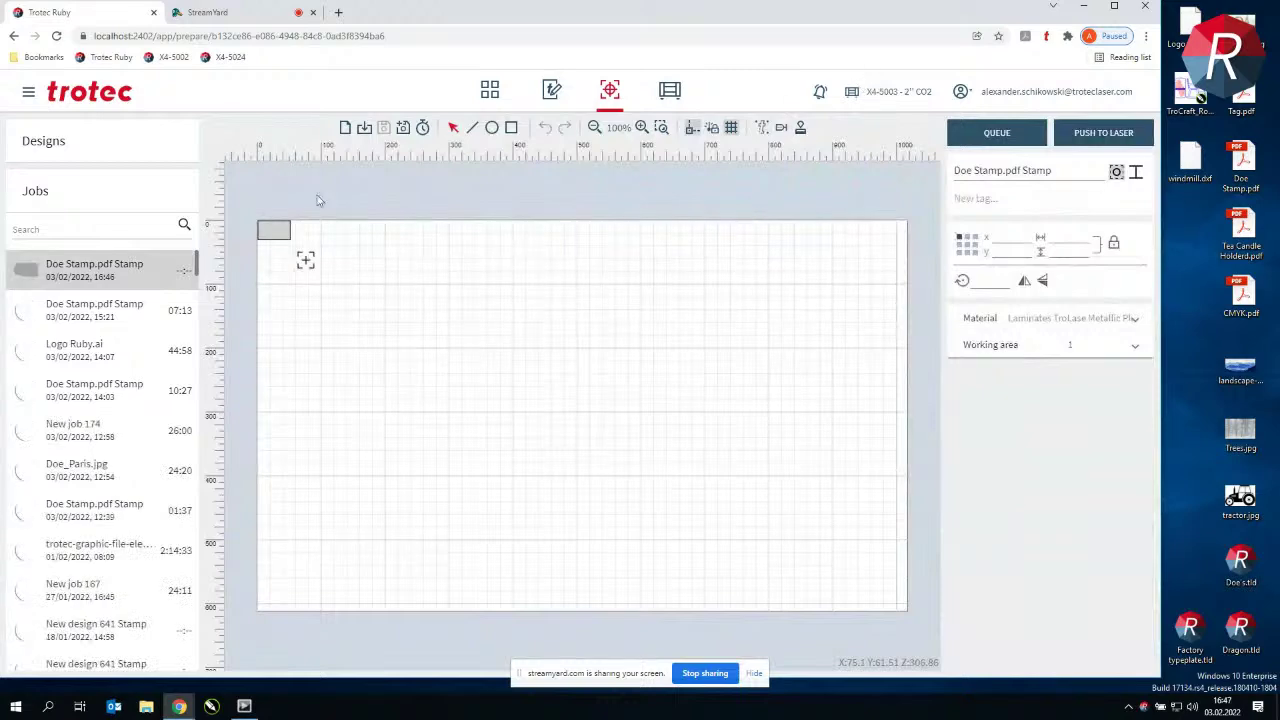
Duplicate the stamp into four copies along the plate's top edge and switch to Stamp mode view
{"action": "scroll", "coordinate": [283, 238], "scroll_direction": "up", "scroll_amount": 5}
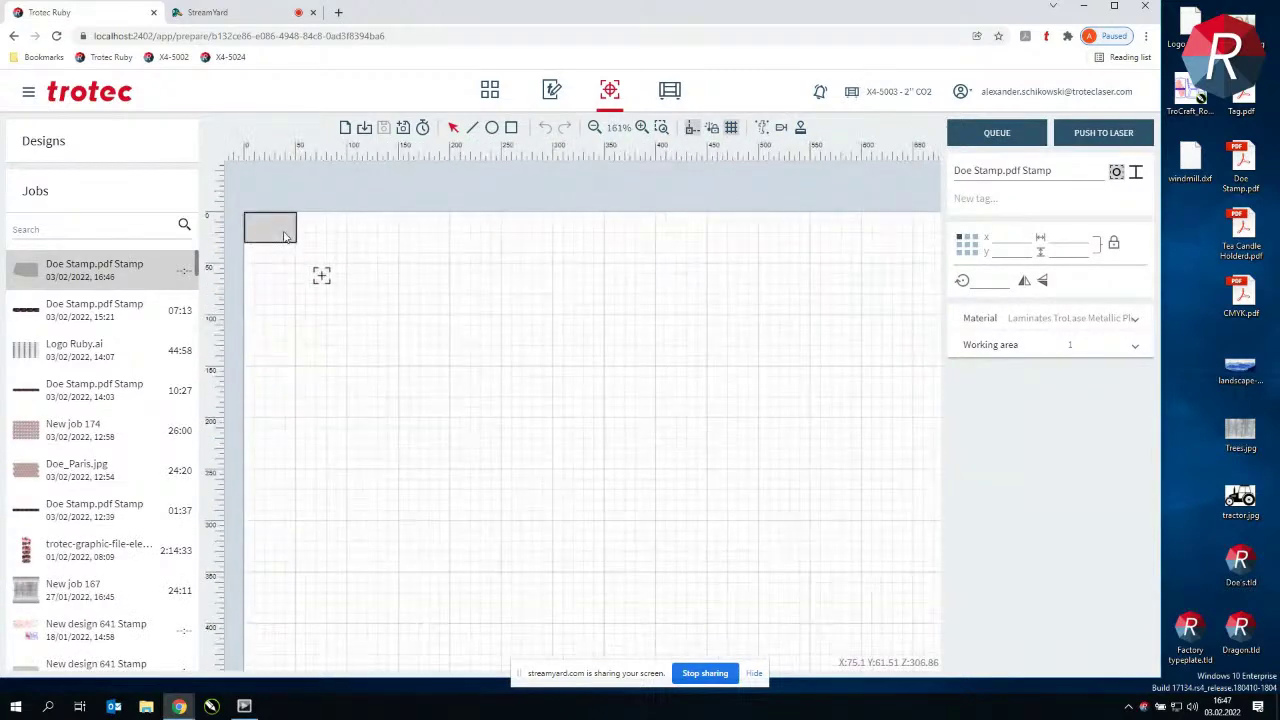
{"action": "scroll", "coordinate": [334, 345], "scroll_direction": "up", "scroll_amount": 1}
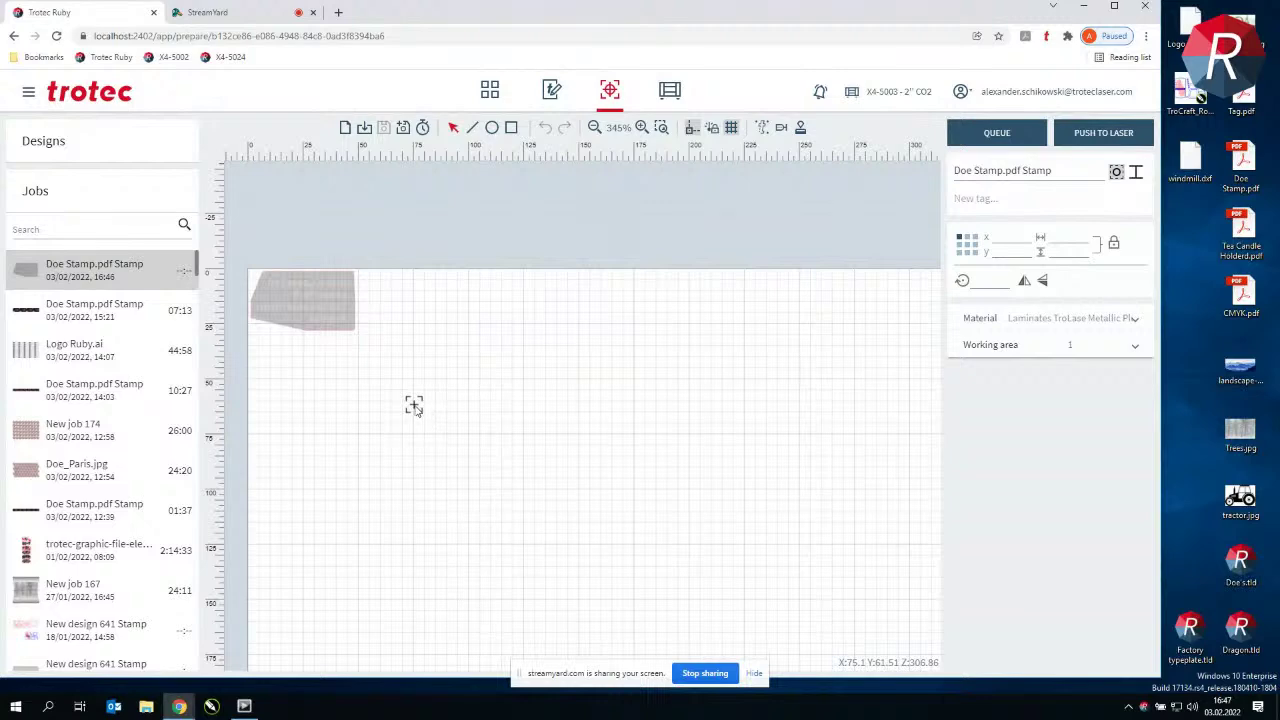
{"action": "left_click", "coordinate": [338, 318]}
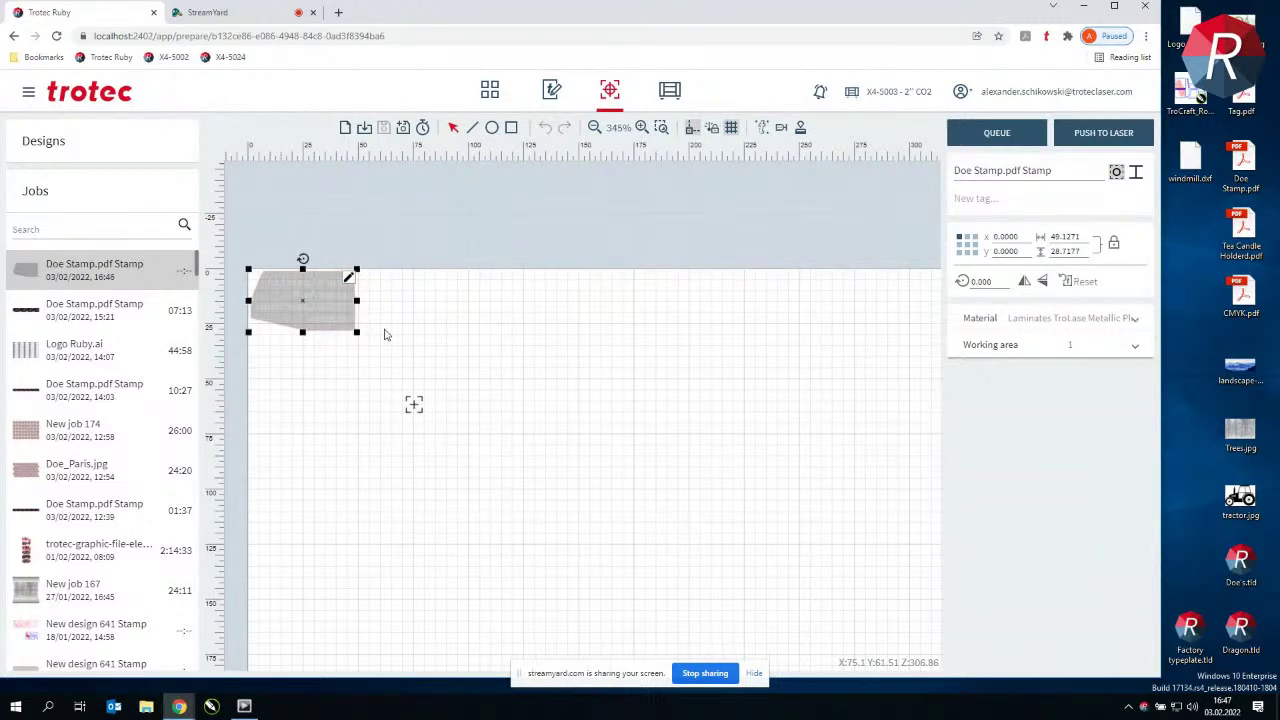
{"action": "key", "text": "ctrl+d"}
{"action": "key", "text": "ctrl+d"}
{"action": "key", "text": "ctrl+d"}
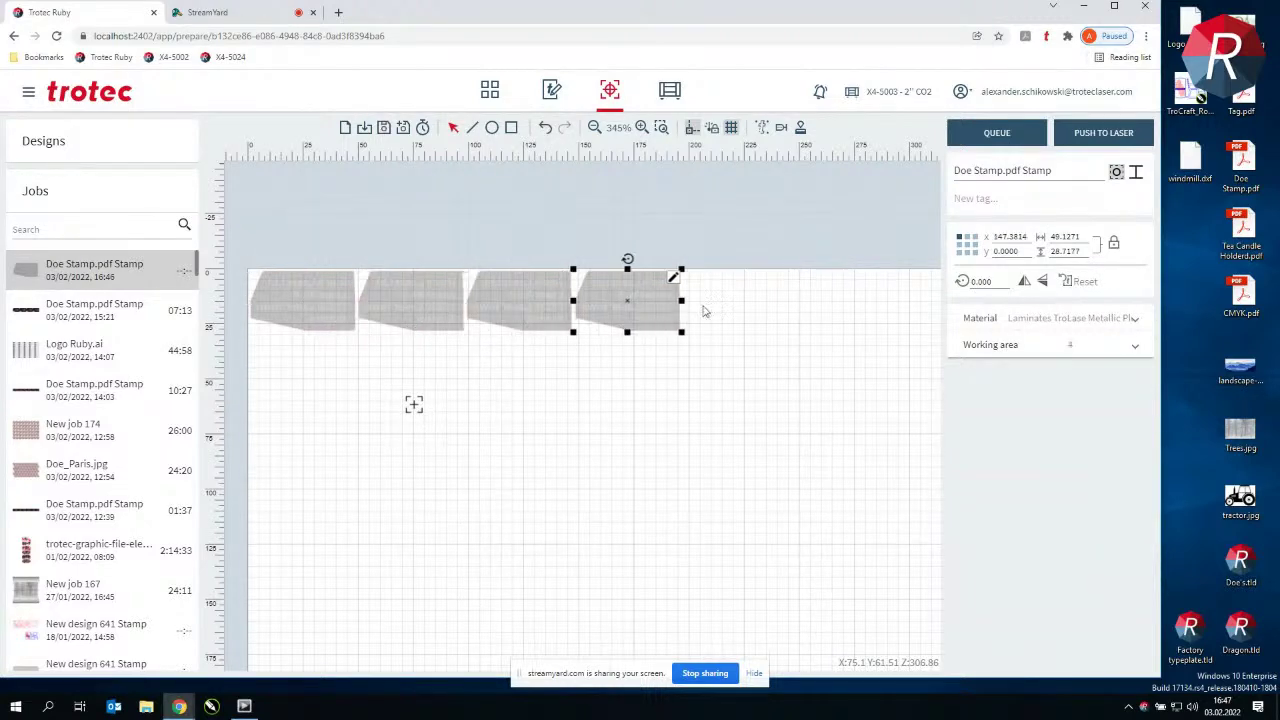
{"action": "left_click", "coordinate": [798, 266]}
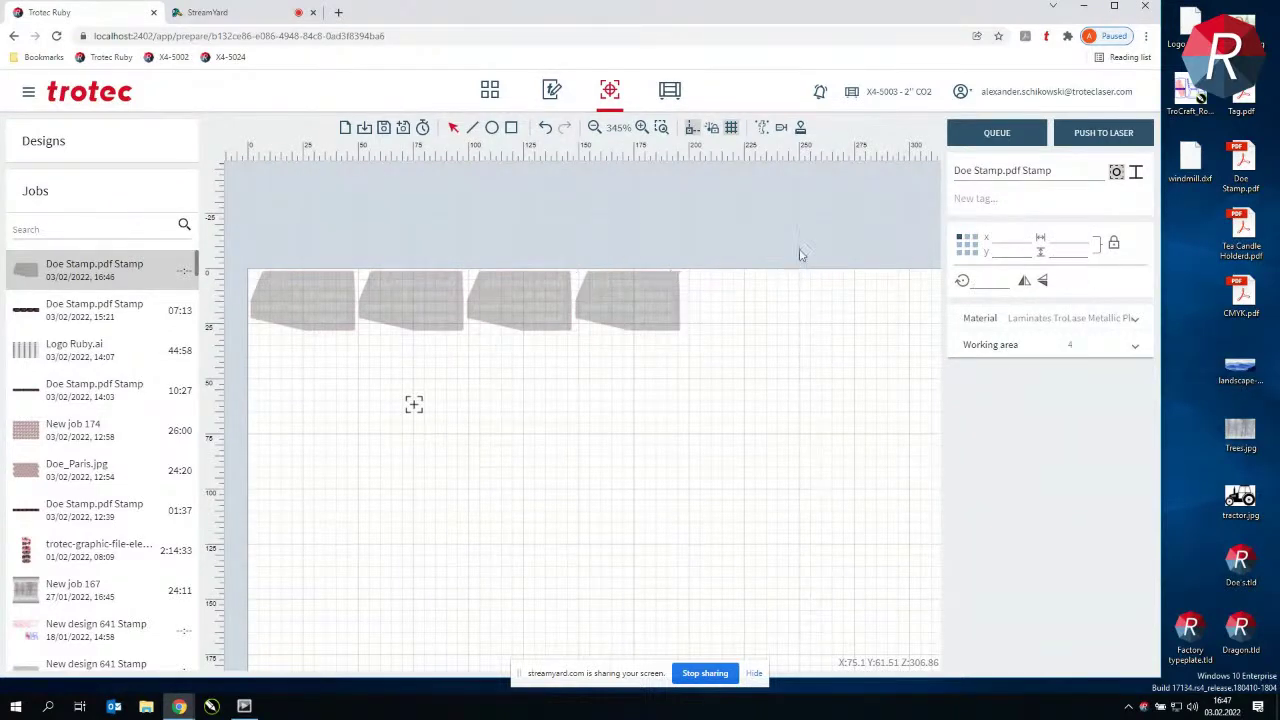
{"action": "left_click", "coordinate": [801, 130]}
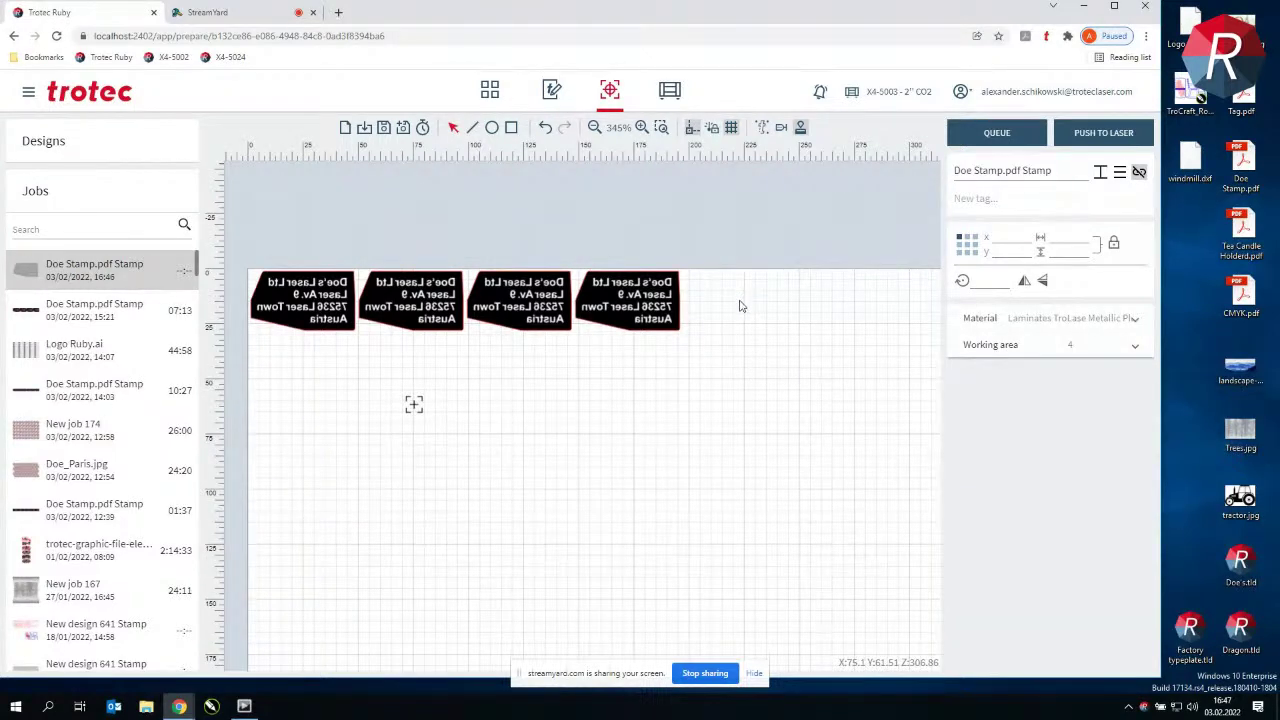
Open the shoulder style options for the four black mirrored stamps
{"action": "left_click", "coordinate": [1122, 175]}
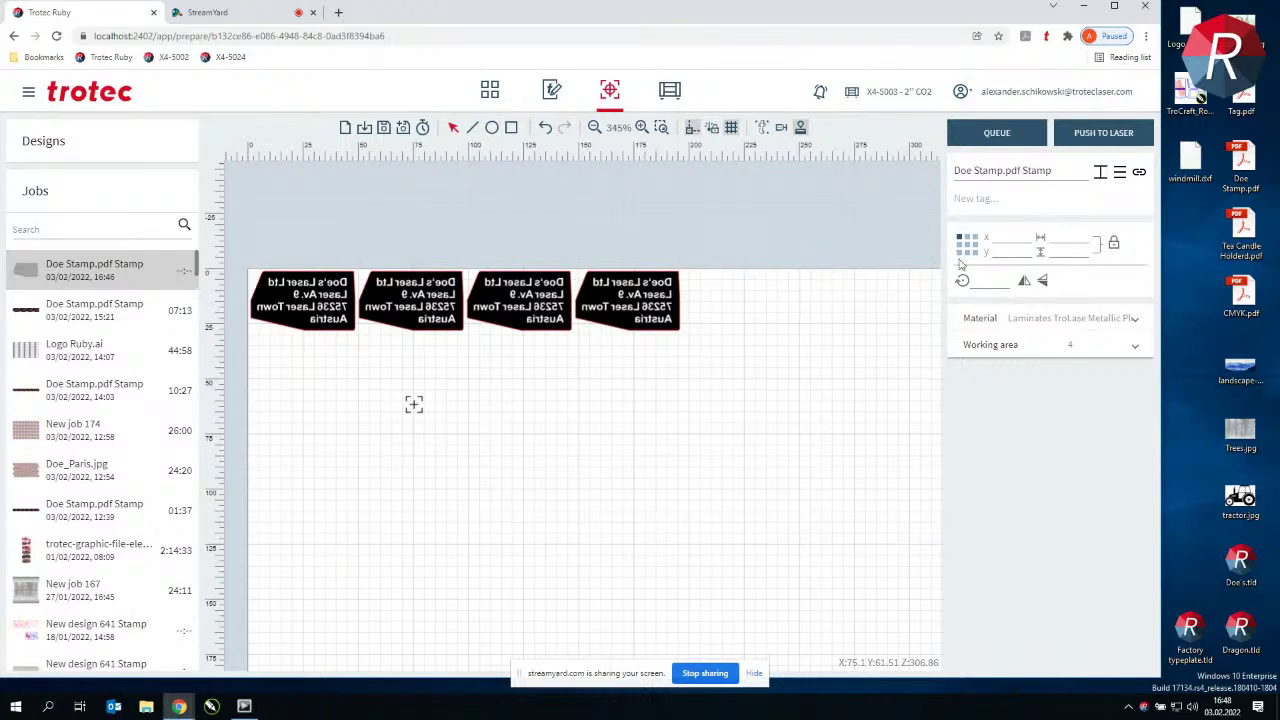
Save the four-stamp job, then reopen the original unmirrored 48.01 × 28.01 Doe Stamp.pdf design
{"action": "left_click", "coordinate": [1027, 320]}
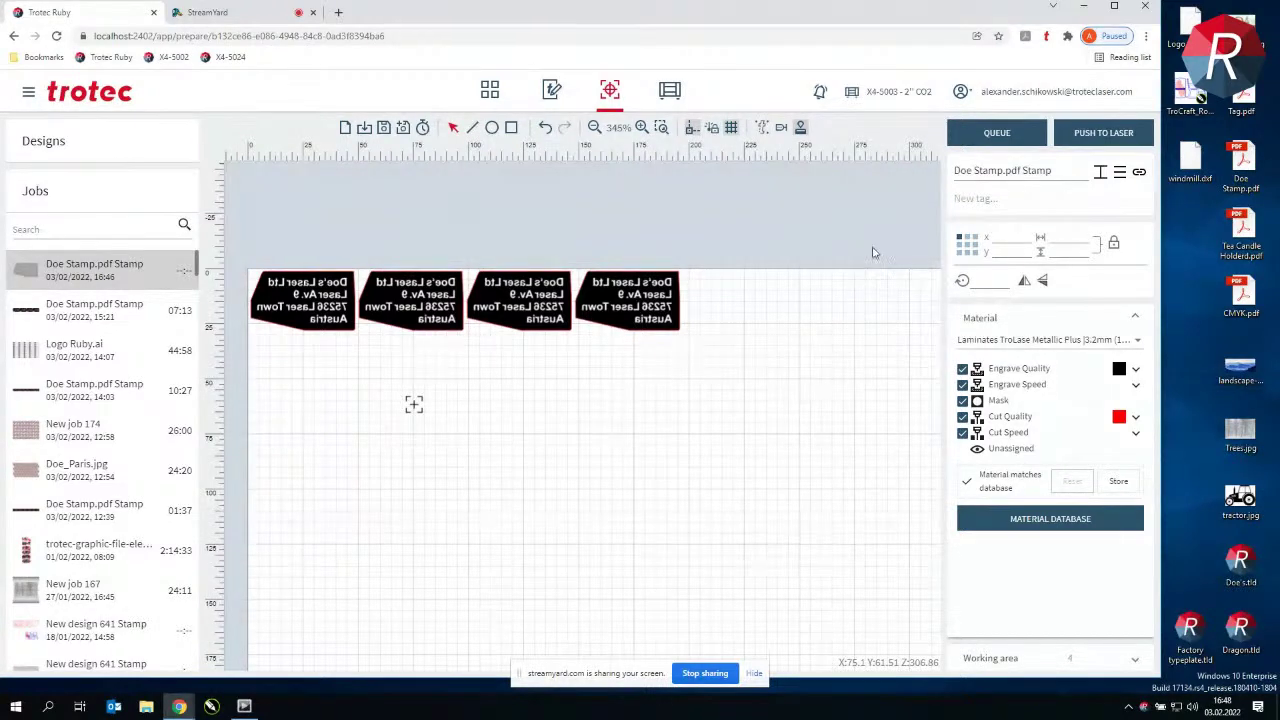
{"action": "left_click", "coordinate": [388, 130]}
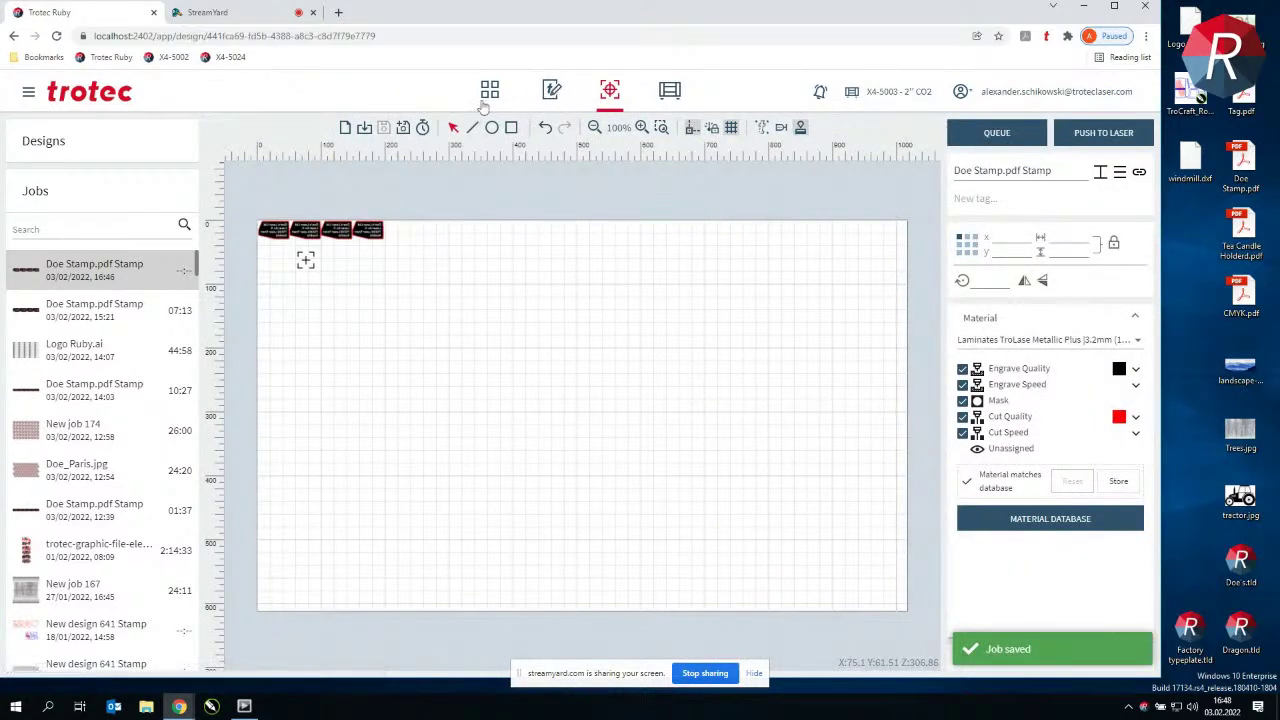
{"action": "left_click", "coordinate": [552, 90]}
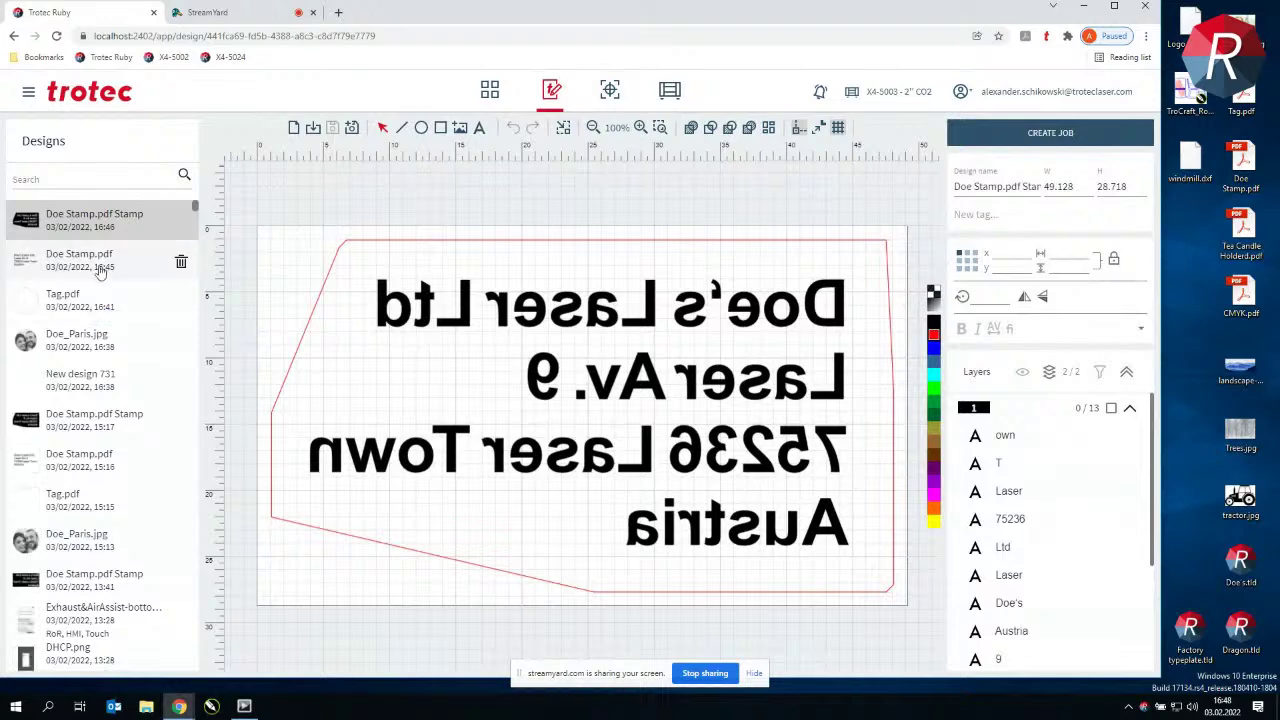
{"action": "left_click", "coordinate": [93, 265]}
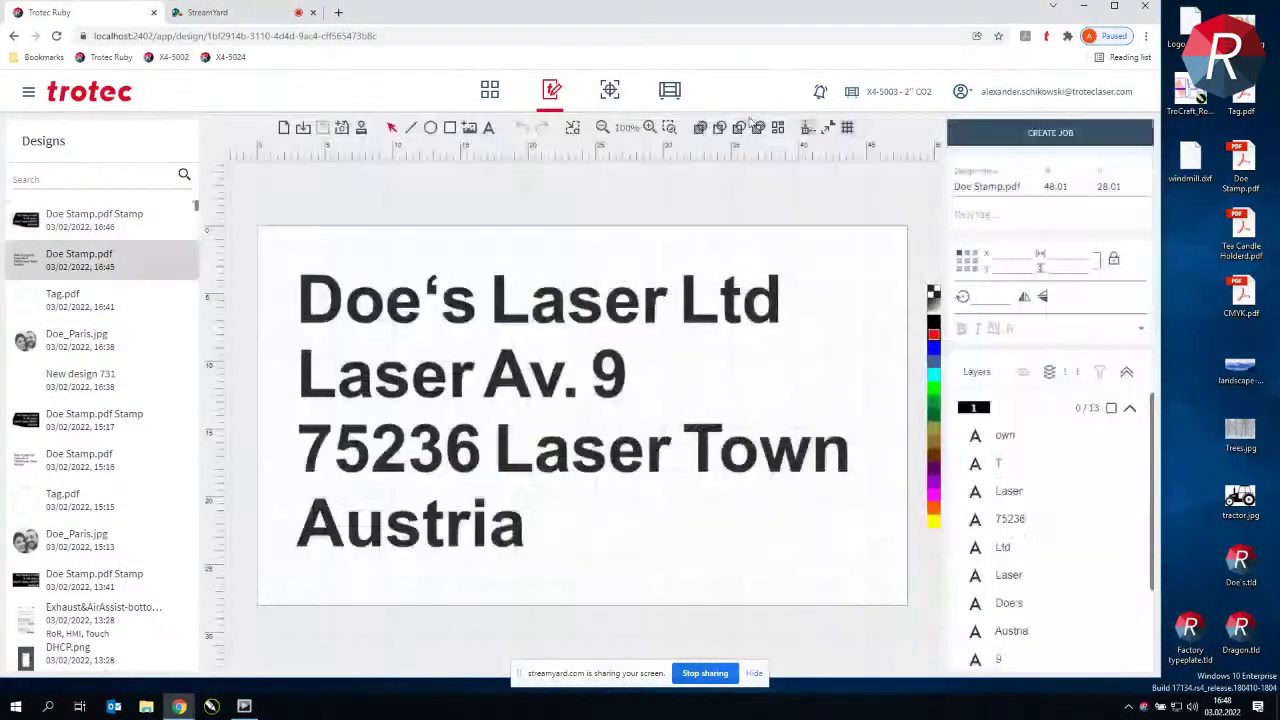
Generate a mirrored Doe Stamp.pdf stamp with a Rectangular cutline and open it
{"action": "left_click", "coordinate": [364, 129]}
{"action": "left_click", "coordinate": [580, 143]}
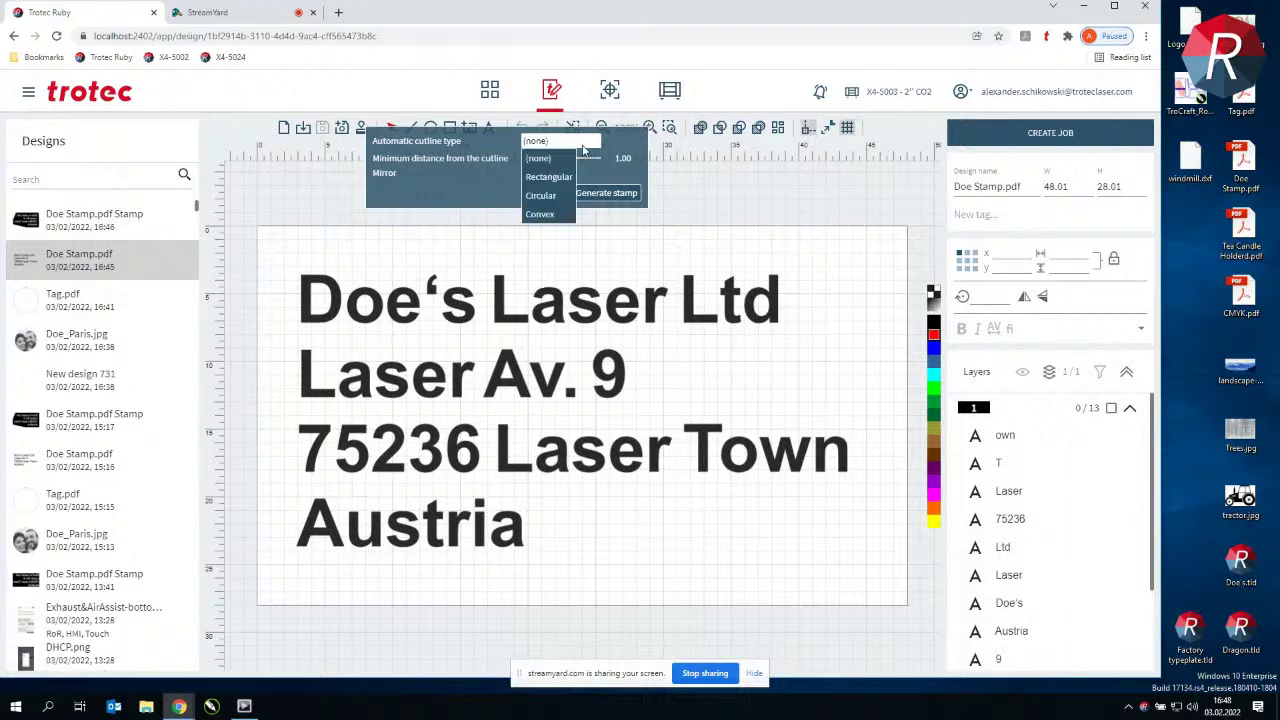
{"action": "left_click", "coordinate": [565, 180]}
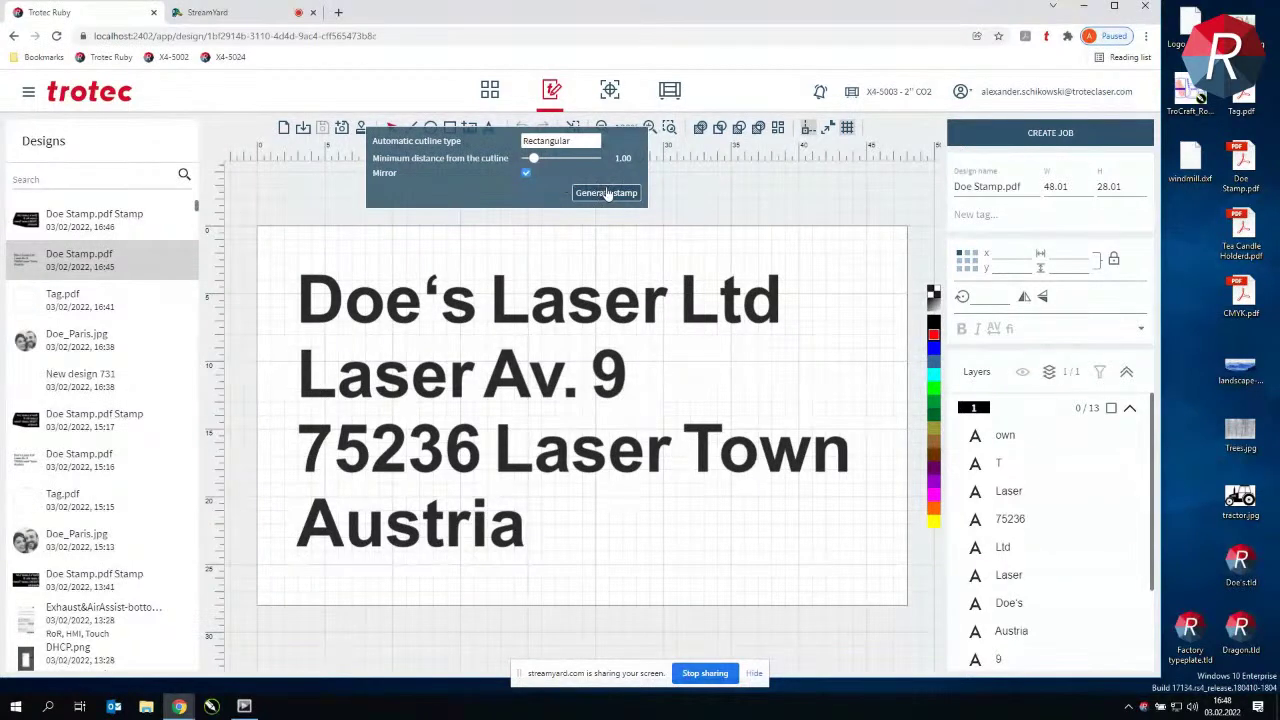
{"action": "left_click", "coordinate": [607, 193]}
{"action": "left_click", "coordinate": [82, 222]}
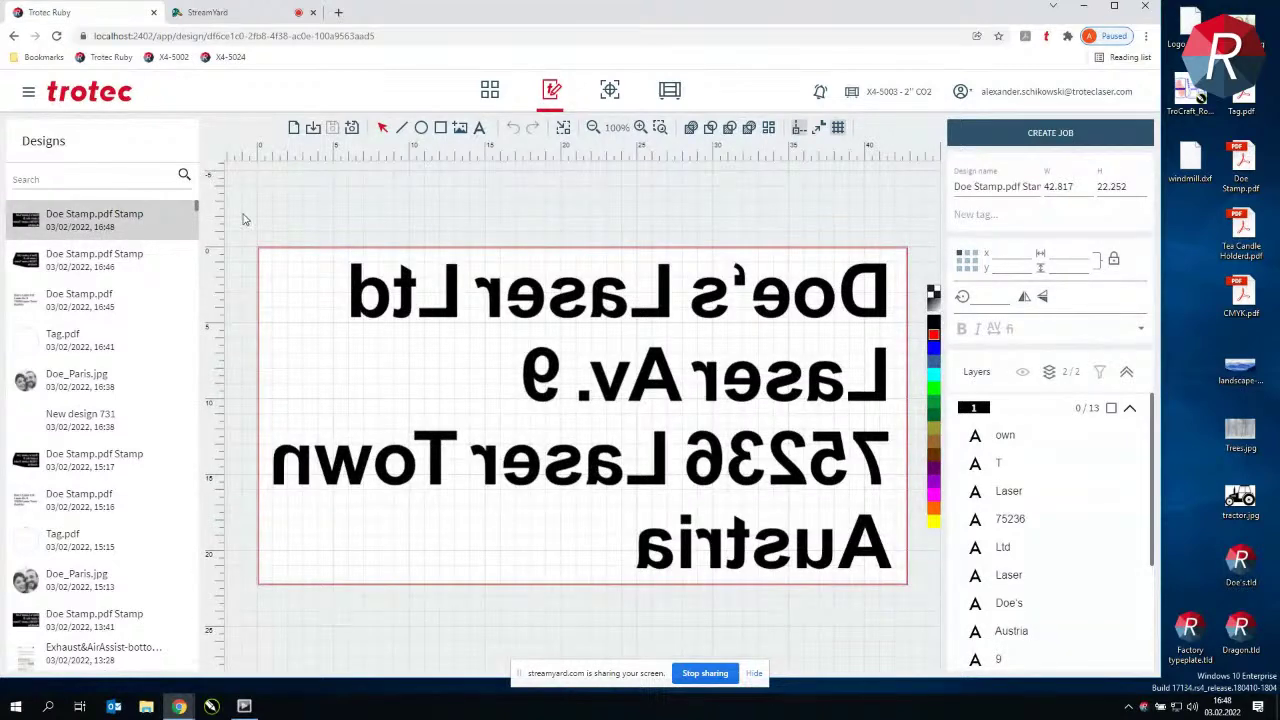
From the original design, generate a 45.511 × 45.511 Circular-cutline stamp and move to Prepare
{"action": "left_click", "coordinate": [115, 297]}
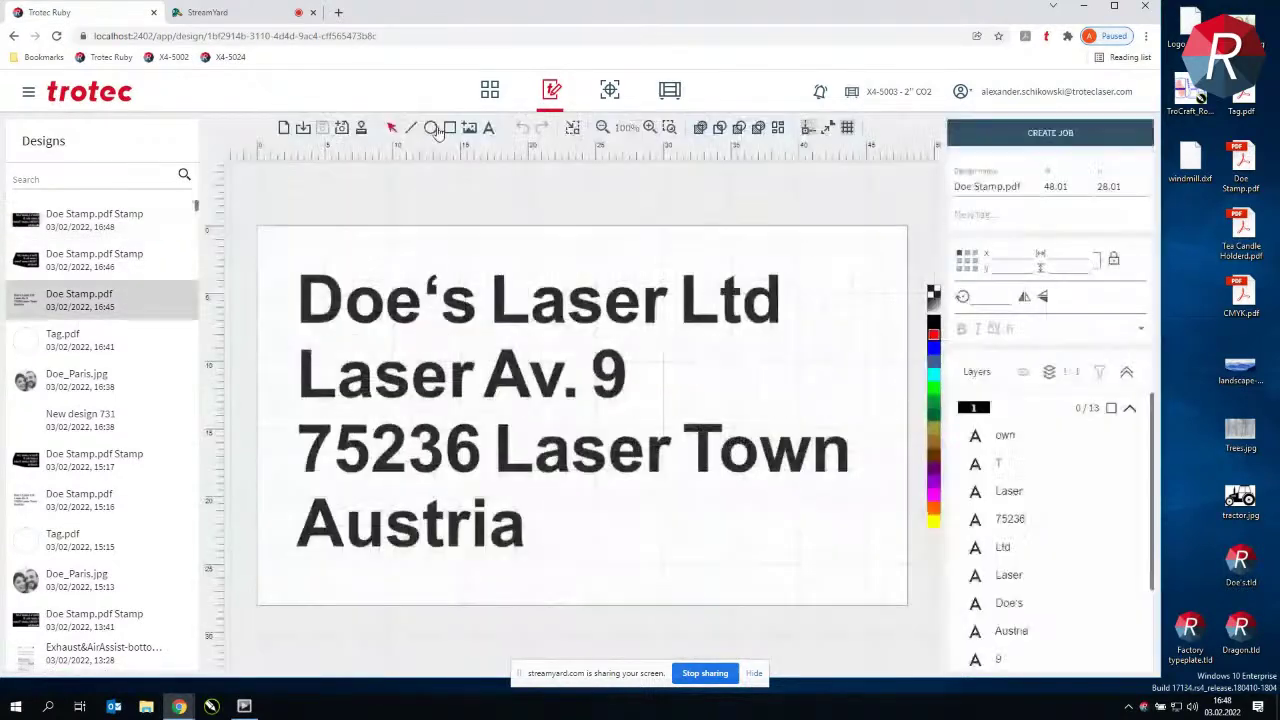
{"action": "left_click", "coordinate": [363, 133]}
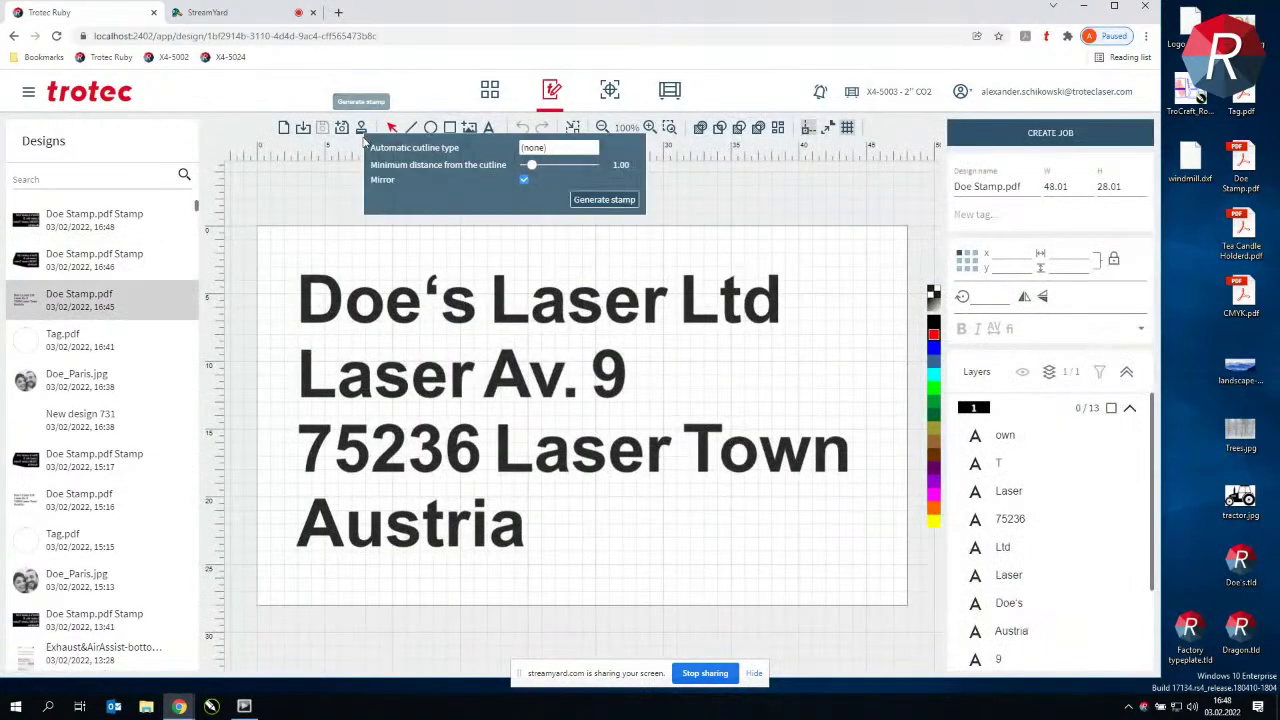
{"action": "left_click", "coordinate": [552, 150]}
{"action": "left_click", "coordinate": [552, 201]}
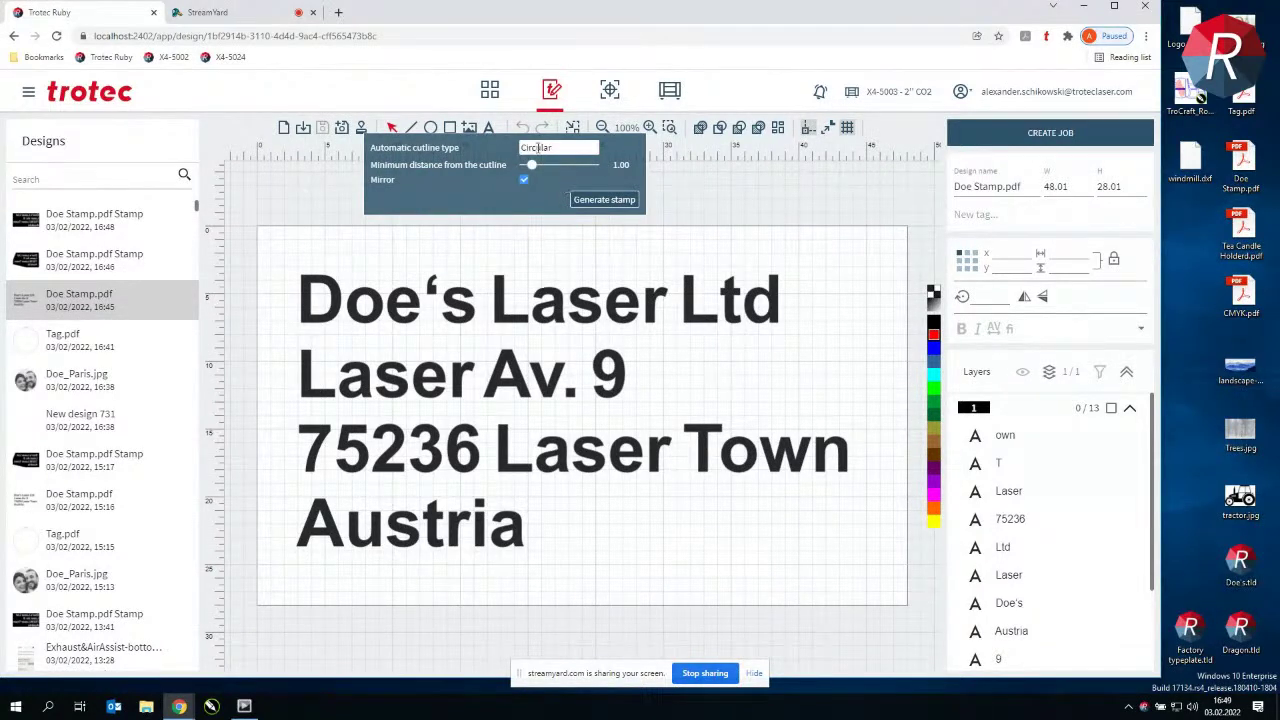
{"action": "left_click", "coordinate": [600, 200]}
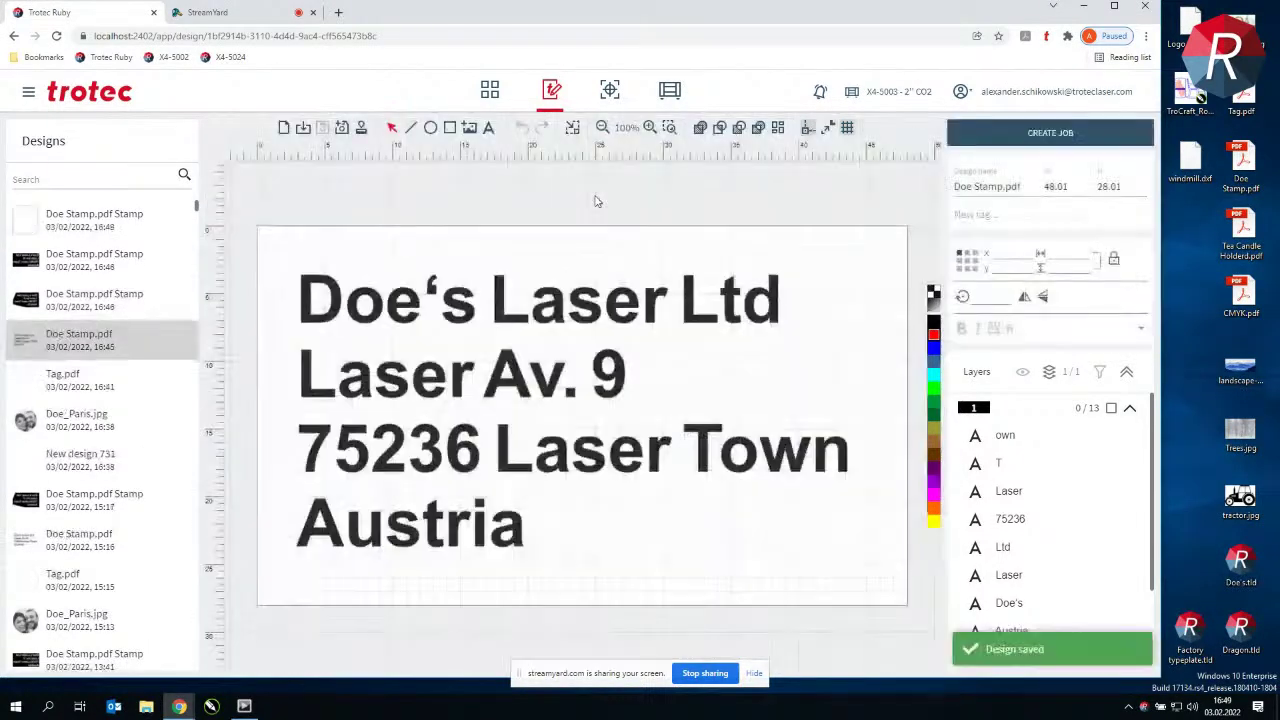
{"action": "left_click", "coordinate": [78, 215]}
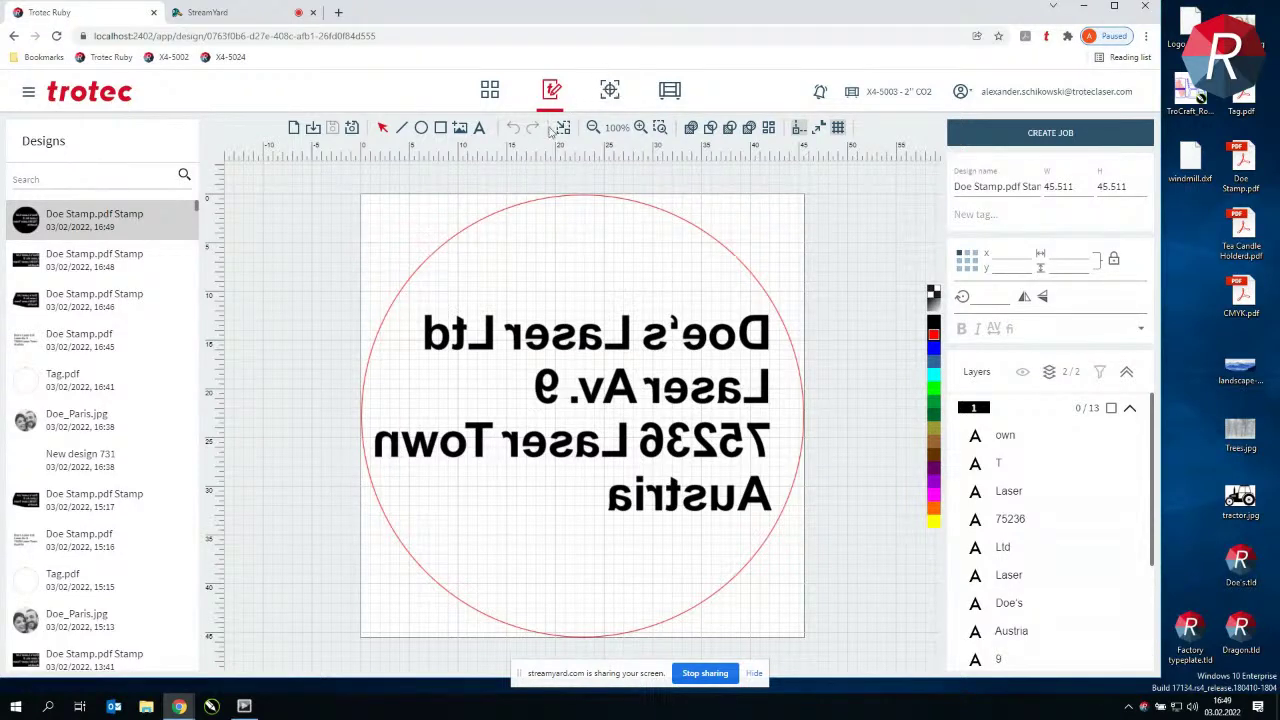
{"action": "left_click", "coordinate": [610, 90]}
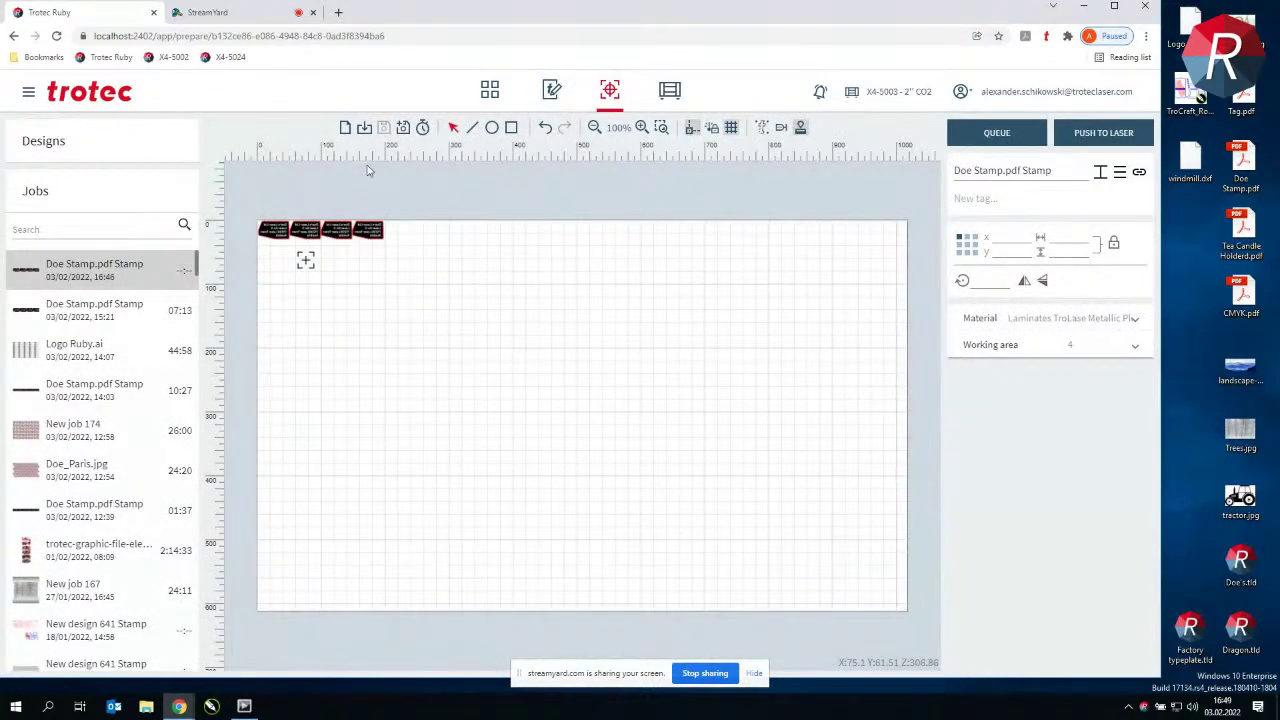
Set the job material to Trodat Professional 5440 via the 'tr' search, then queue the job
{"action": "scroll", "coordinate": [466, 357], "scroll_direction": "up", "scroll_amount": 3}
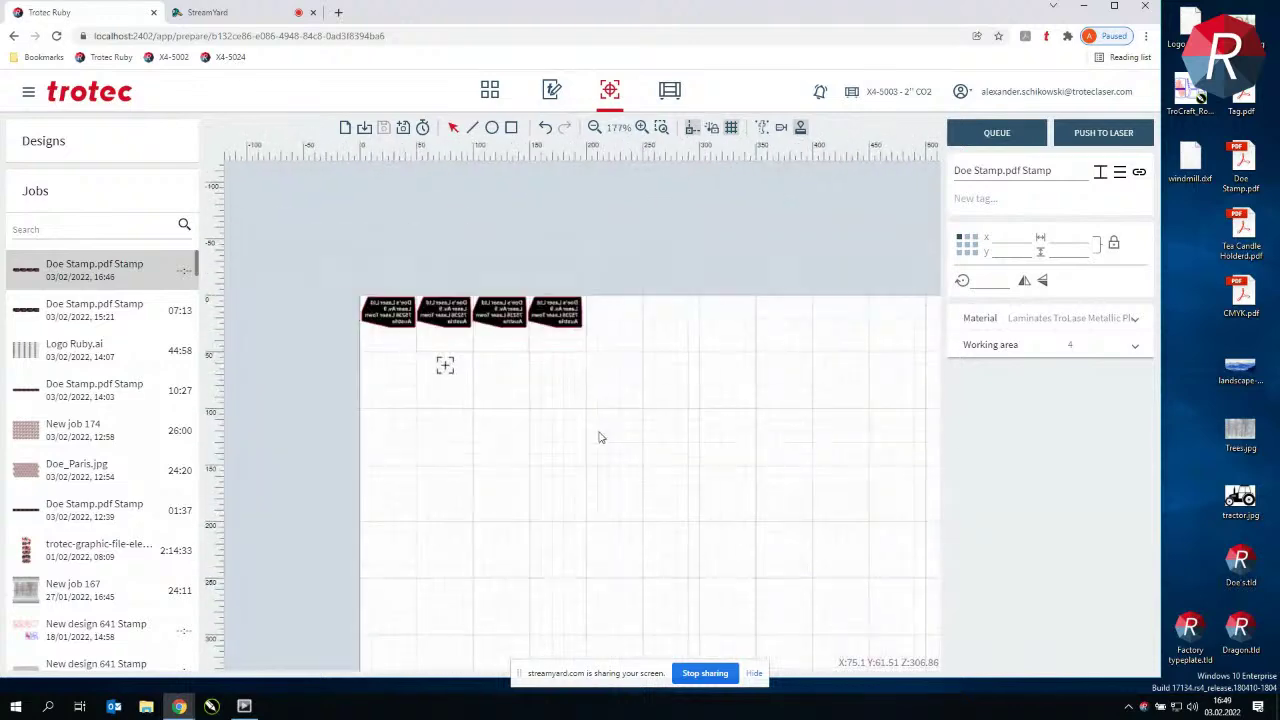
{"action": "left_click", "coordinate": [1121, 320]}
{"action": "left_click", "coordinate": [1085, 340]}
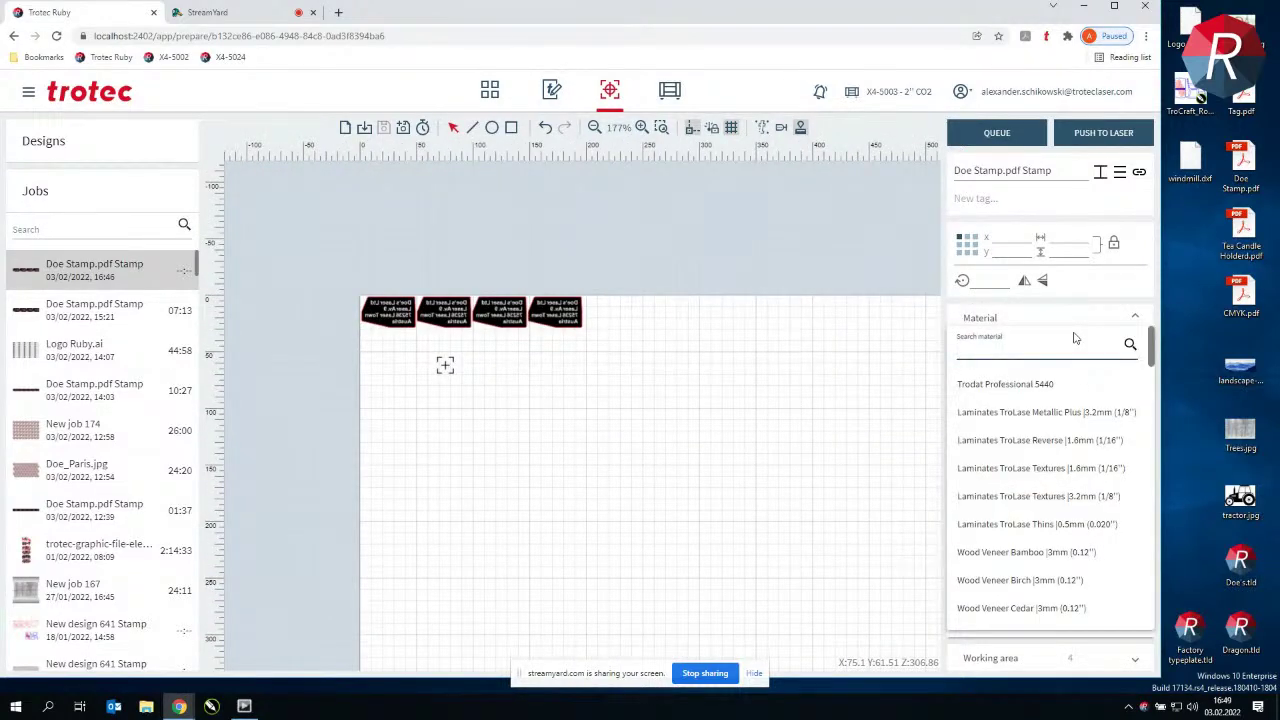
{"action": "type", "text": "tr"}
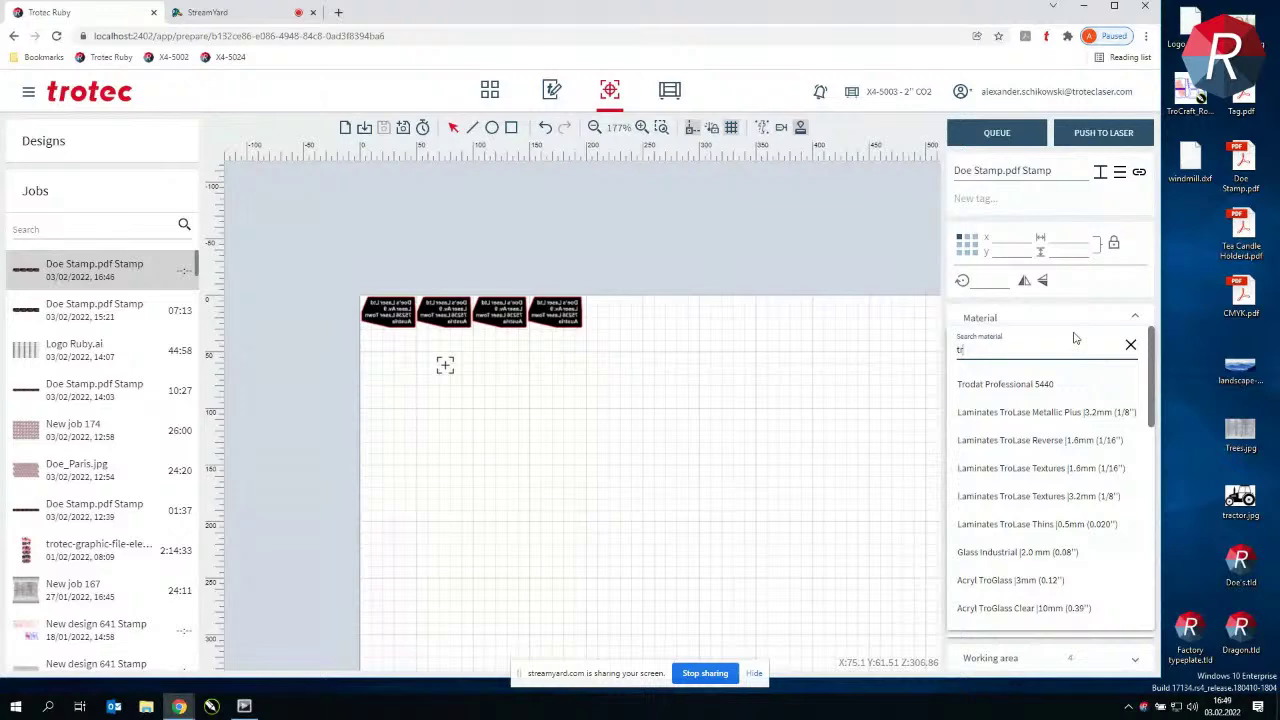
{"action": "left_click", "coordinate": [1043, 389]}
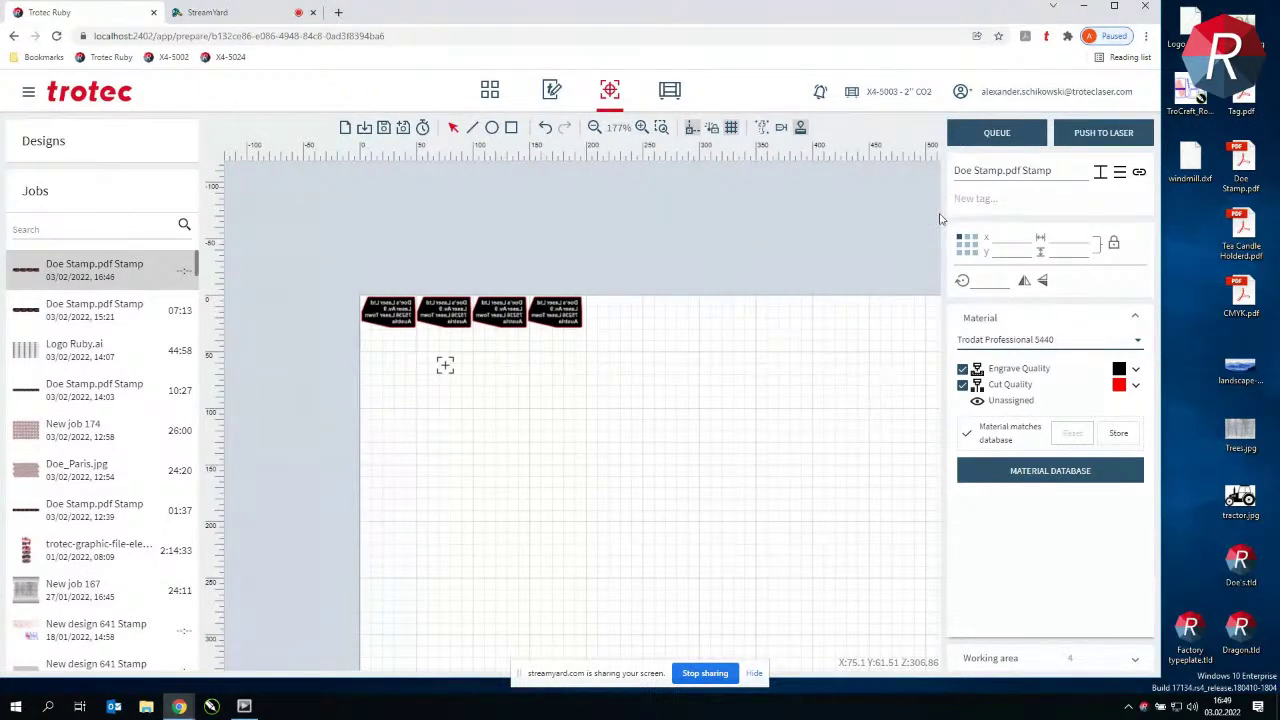
{"action": "left_click", "coordinate": [1003, 136]}
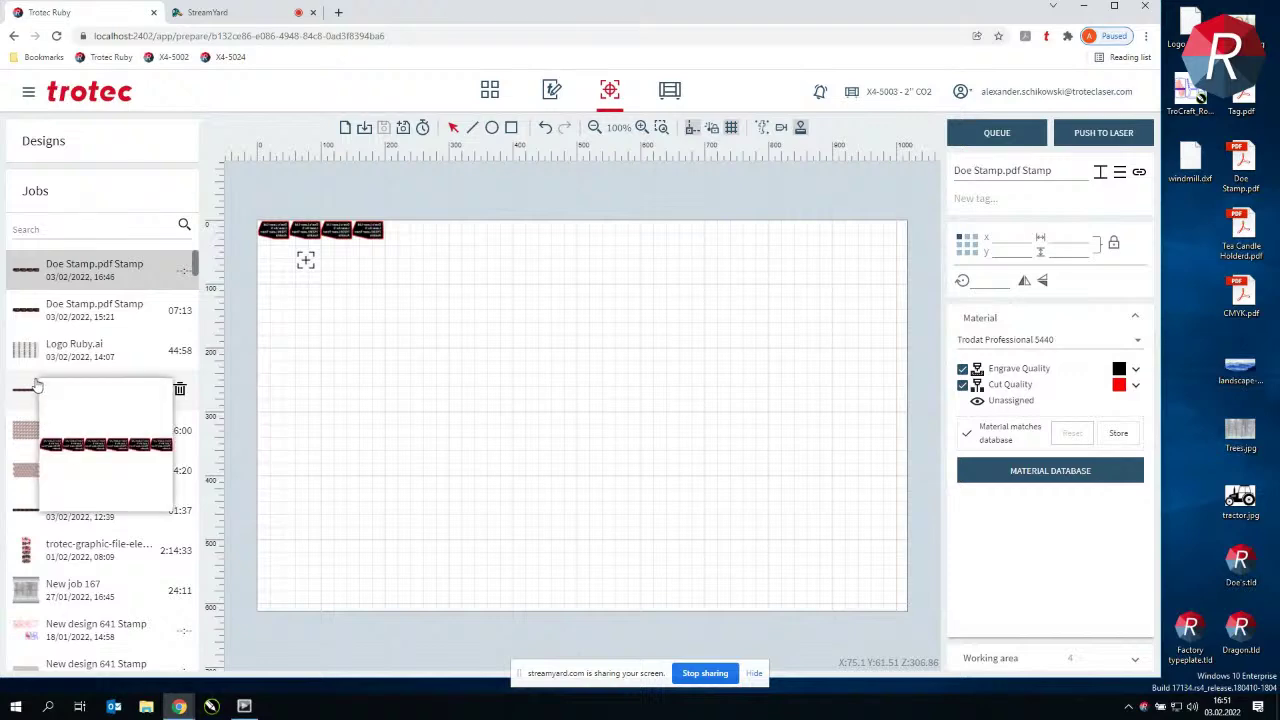
Preview earlier jobs in the Jobs list, then start a new empty job
{"action": "mouse_move", "coordinate": [26, 355]}
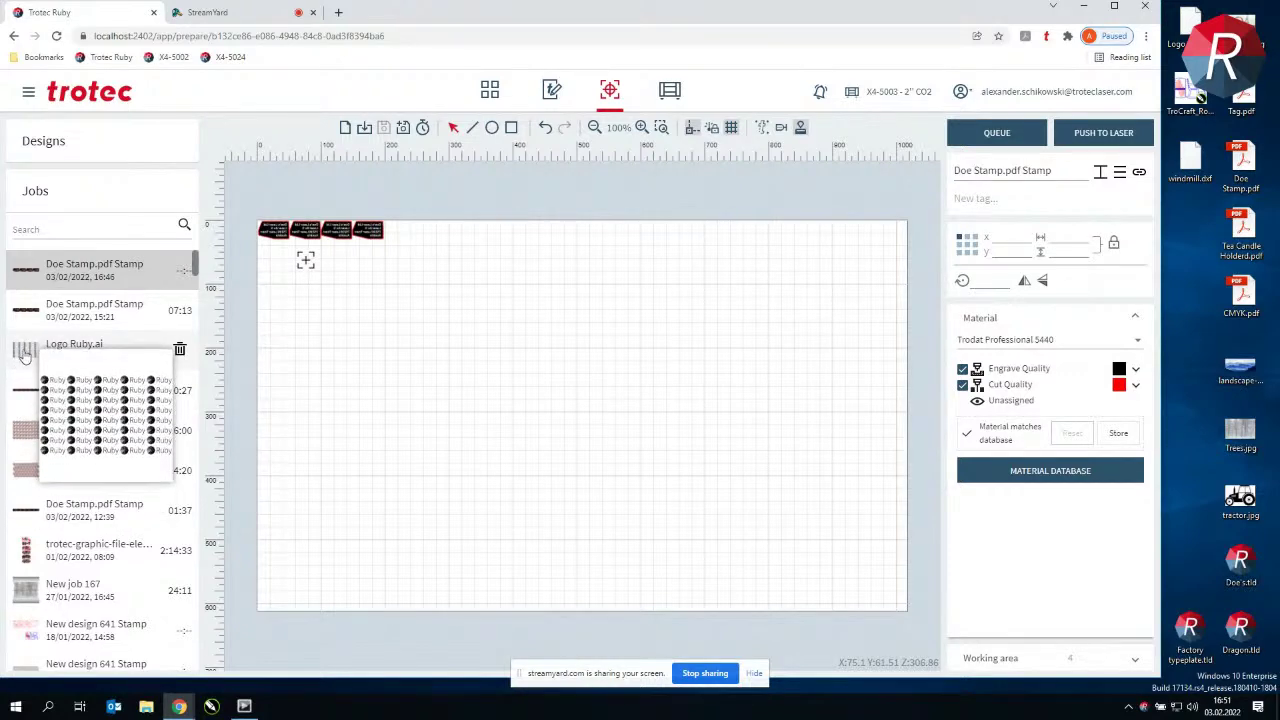
{"action": "mouse_move", "coordinate": [26, 594]}
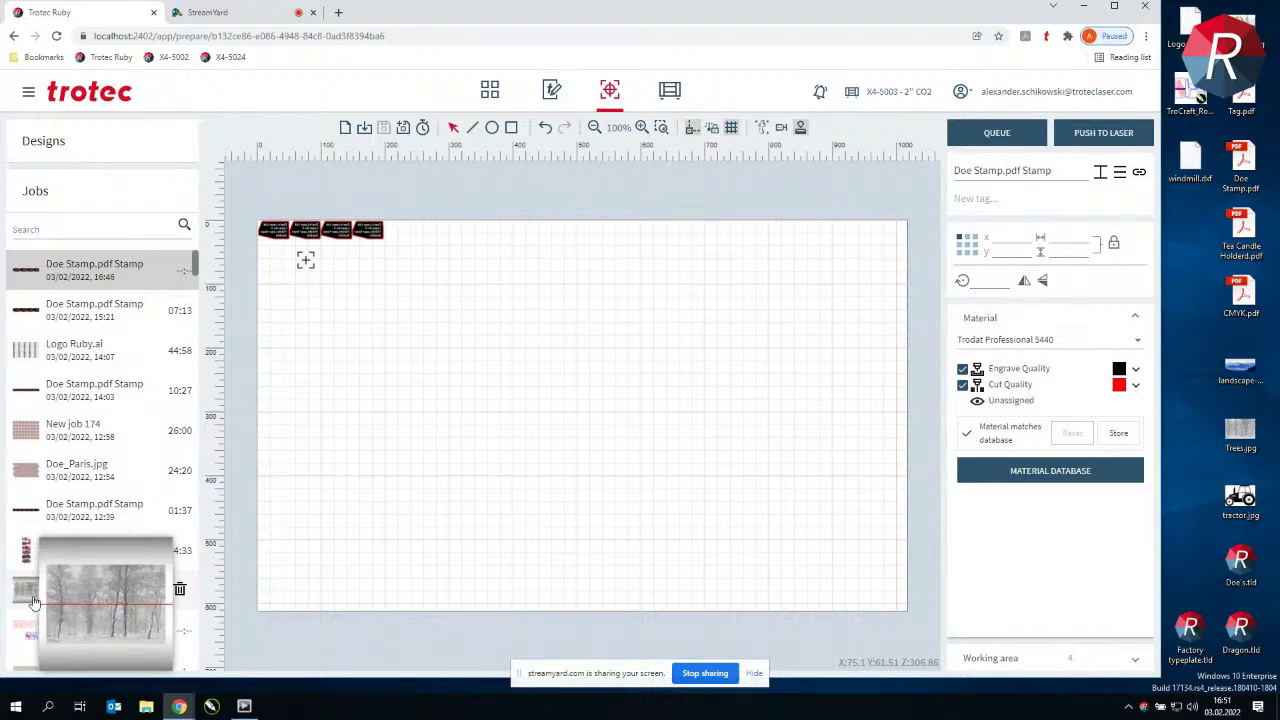
{"action": "left_click", "coordinate": [345, 129]}
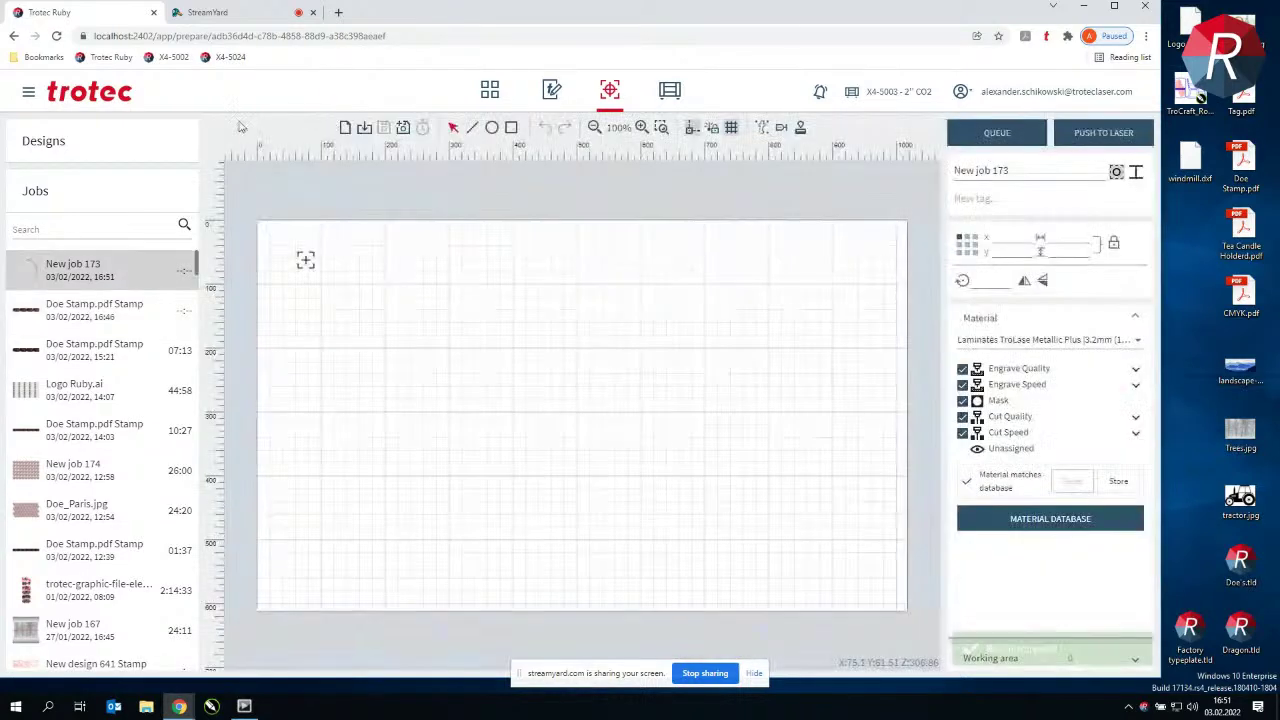
Move the marker point to the plate's lower right, then add and delete six Doe_Paris photo tags
{"action": "left_click", "coordinate": [136, 150]}
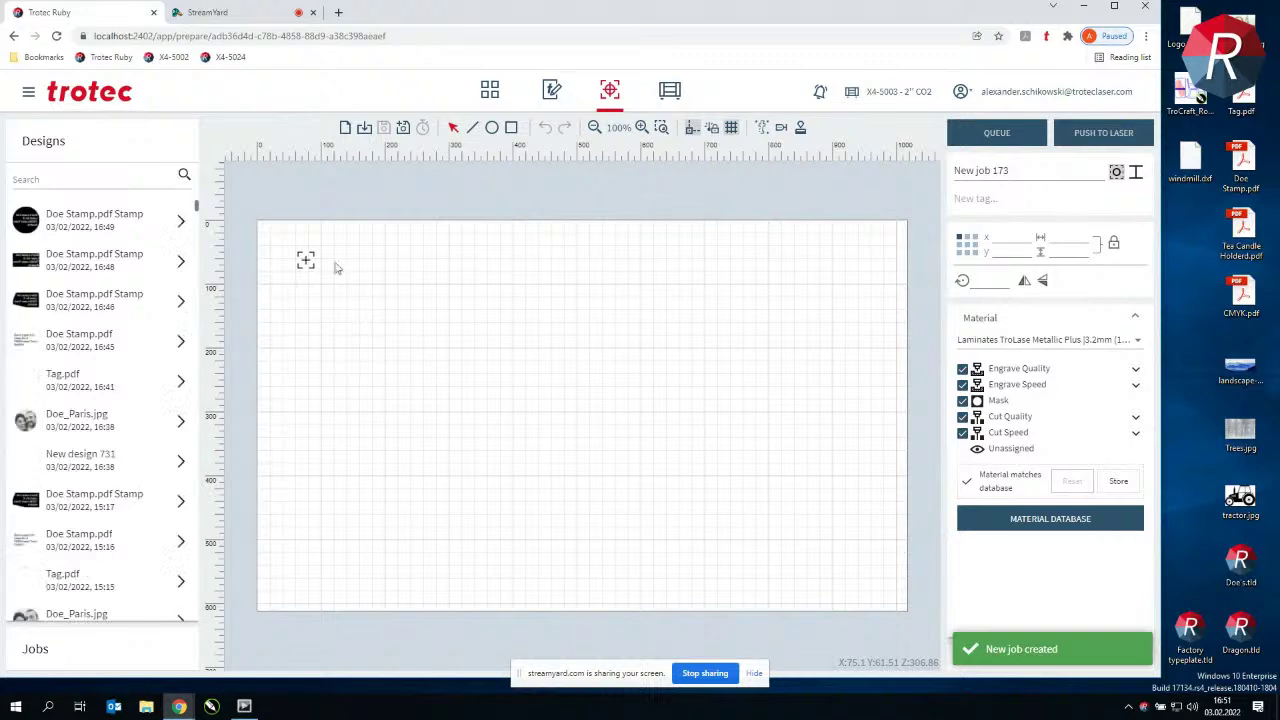
{"action": "left_click_drag", "start_coordinate": [306, 261], "coordinate": [857, 490]}
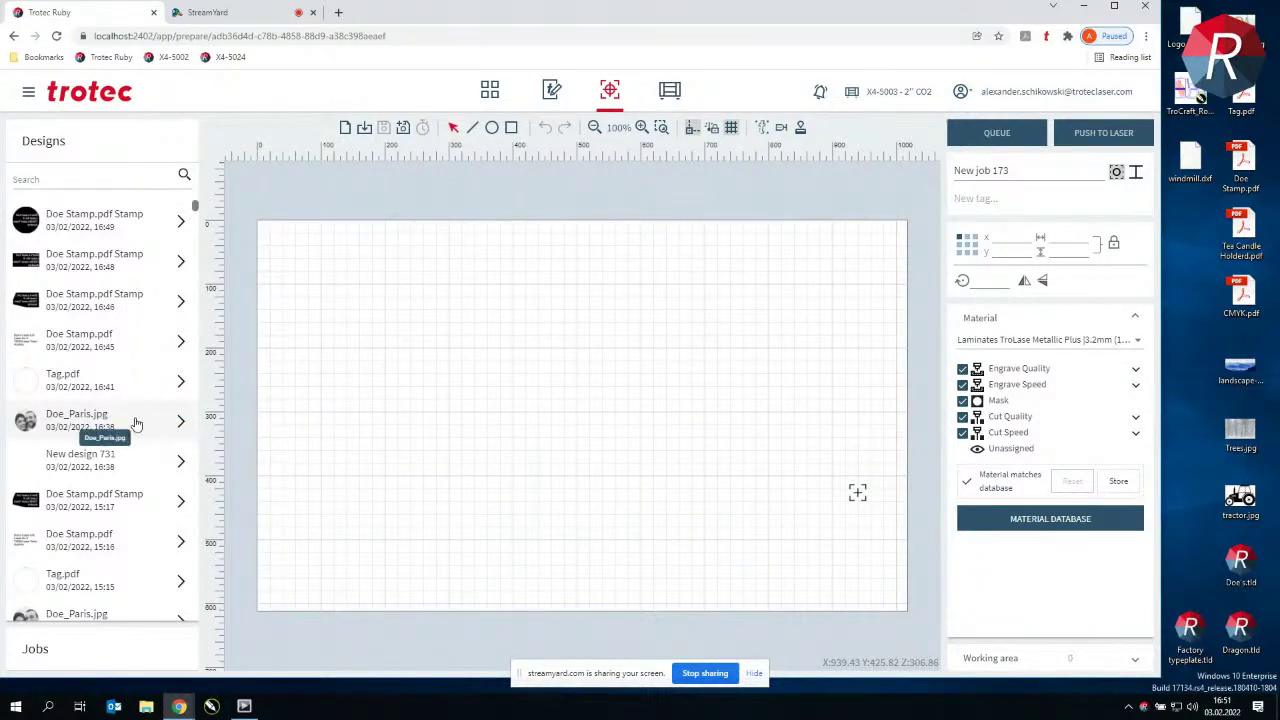
{"action": "left_click", "coordinate": [181, 425]}
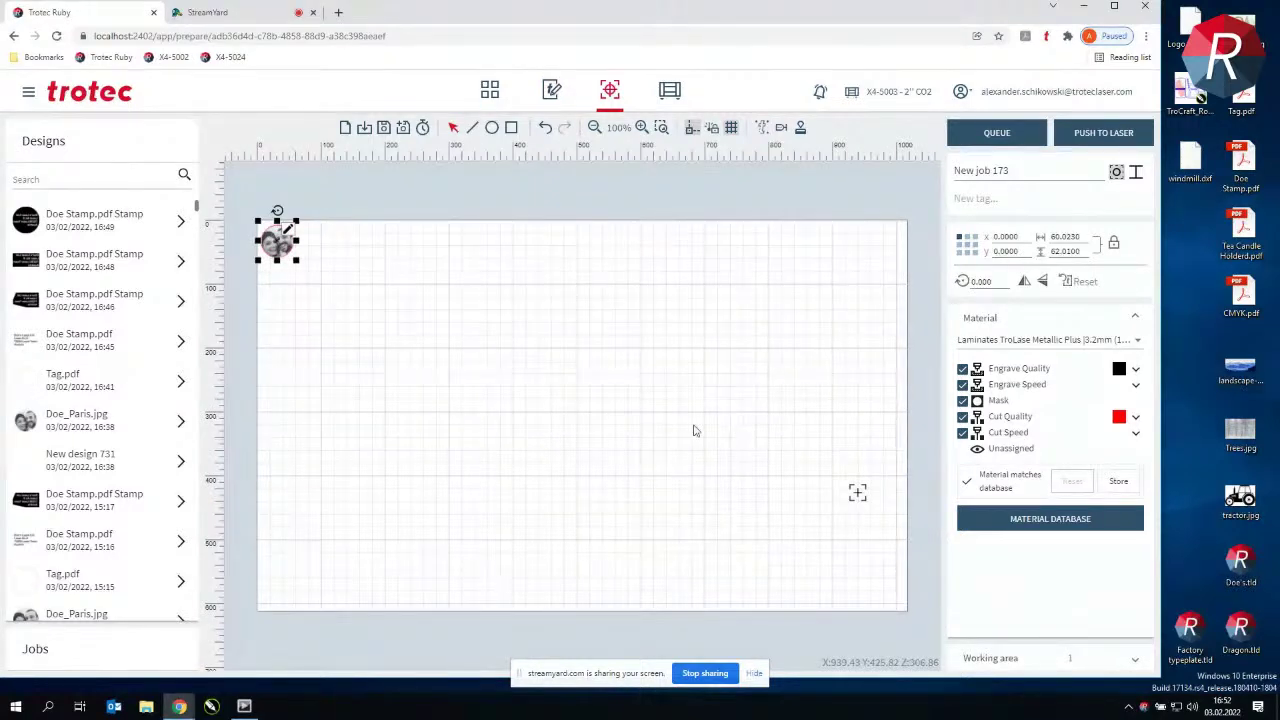
{"action": "key", "text": "ctrl+d"}
{"action": "key", "text": "ctrl+d"}
{"action": "key", "text": "ctrl+d"}
{"action": "key", "text": "ctrl+d"}
{"action": "key", "text": "ctrl+d"}
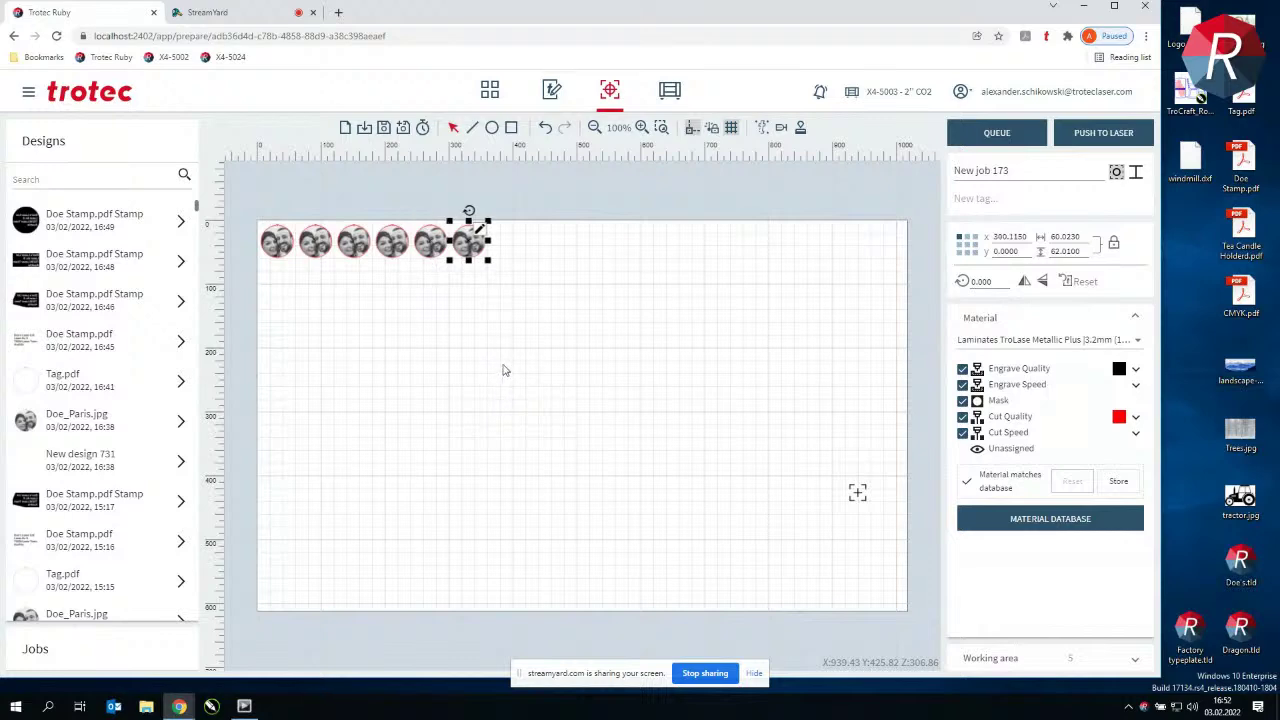
{"action": "left_click", "coordinate": [615, 332]}
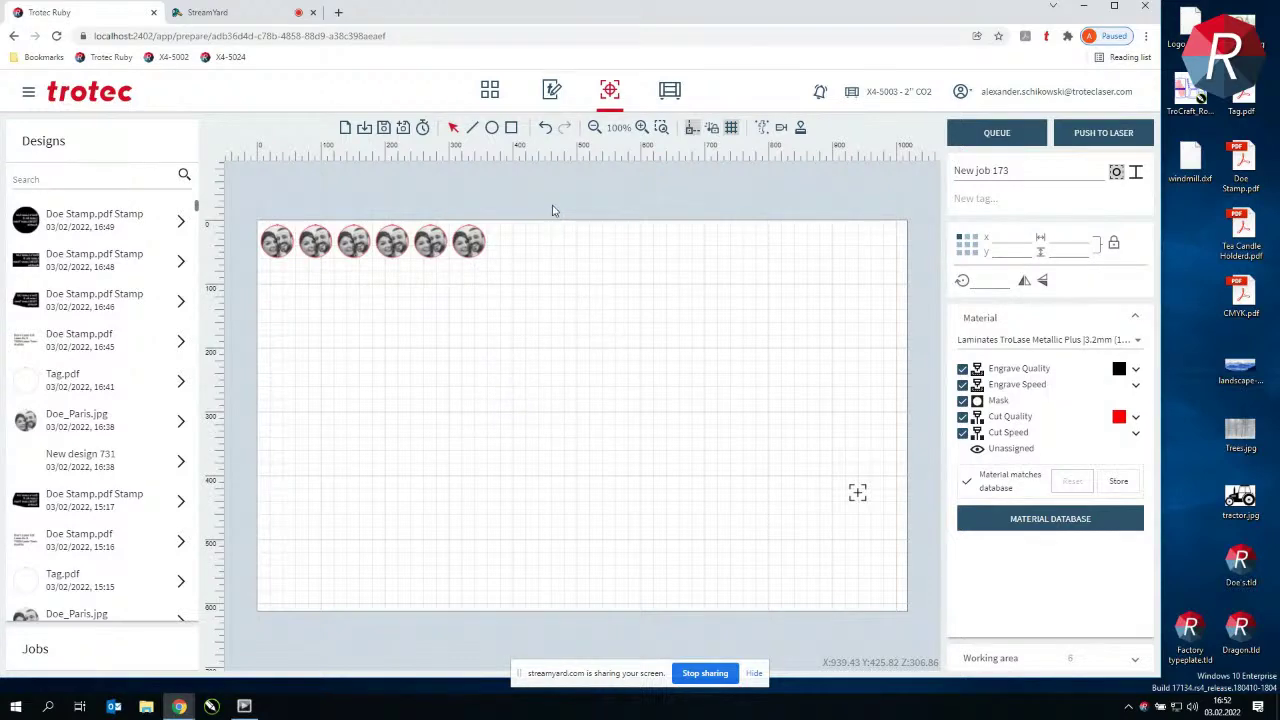
{"action": "left_click_drag", "start_coordinate": [553, 196], "coordinate": [262, 368]}
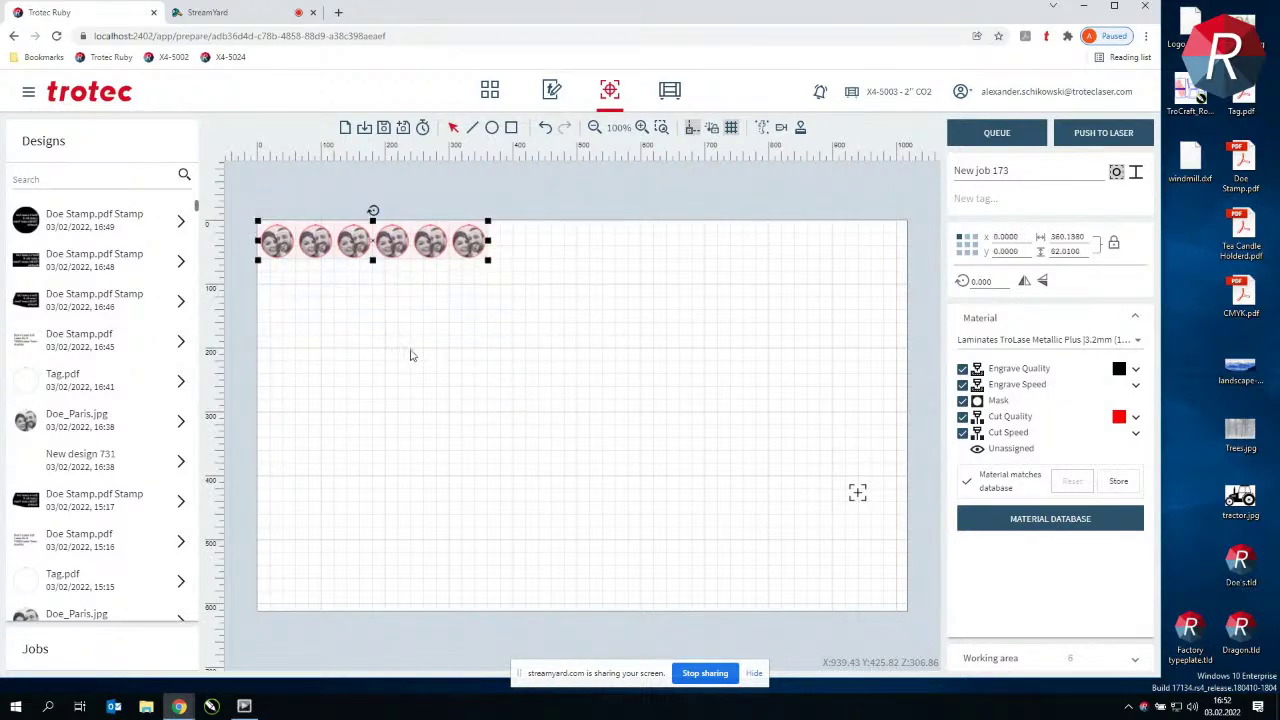
{"action": "key", "text": "Delete"}
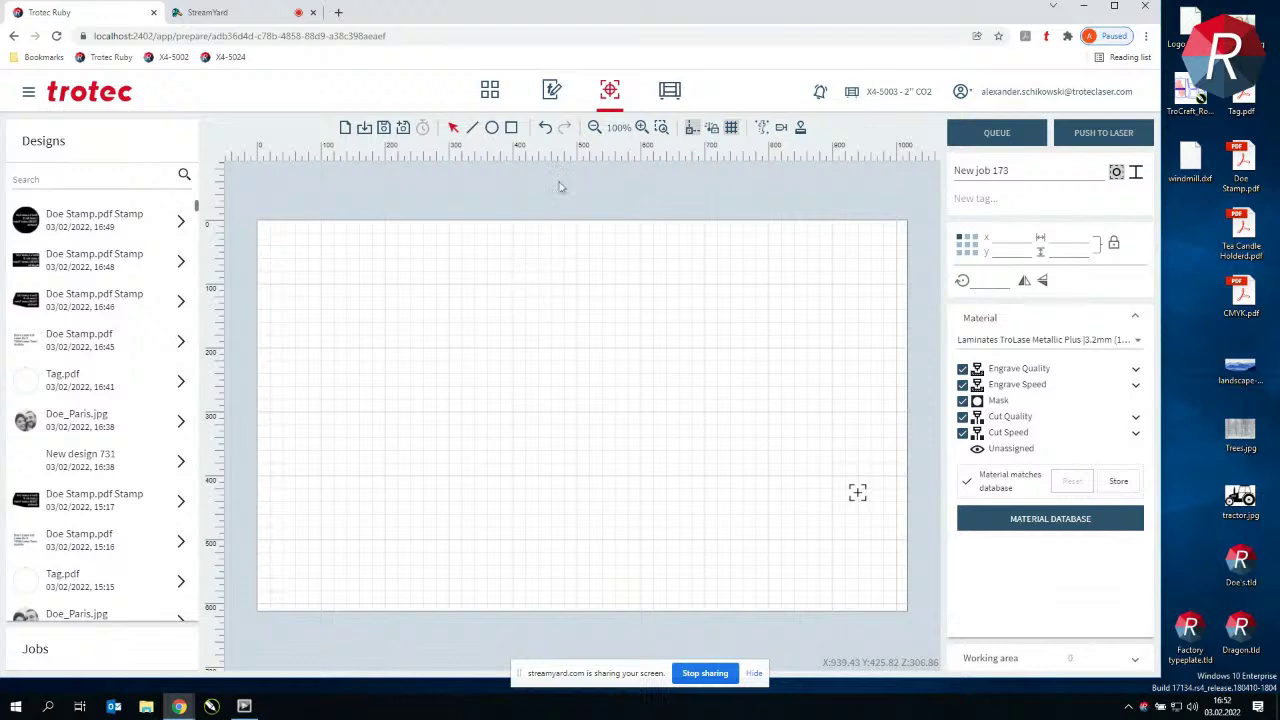
Open Doe_Paris.jpg, fit its page to the tag (50.023 × 52.01), save, and create a job
{"action": "left_click", "coordinate": [553, 91]}
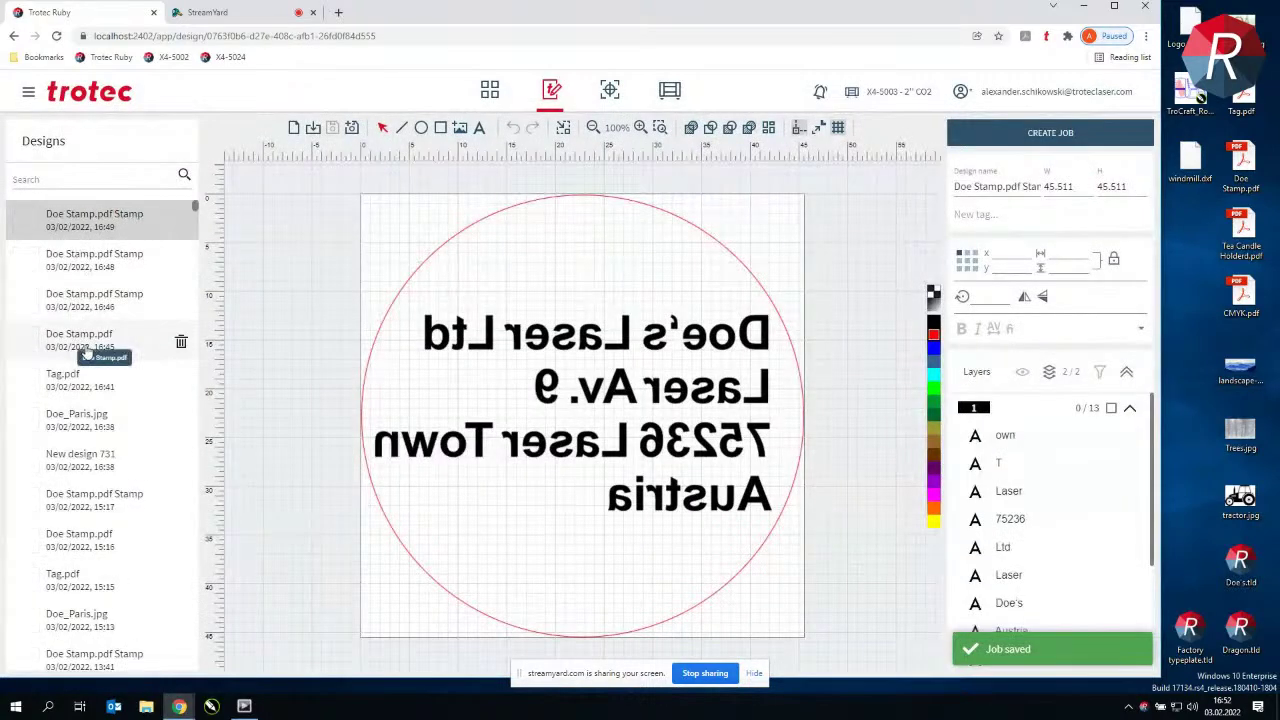
{"action": "left_click", "coordinate": [78, 420]}
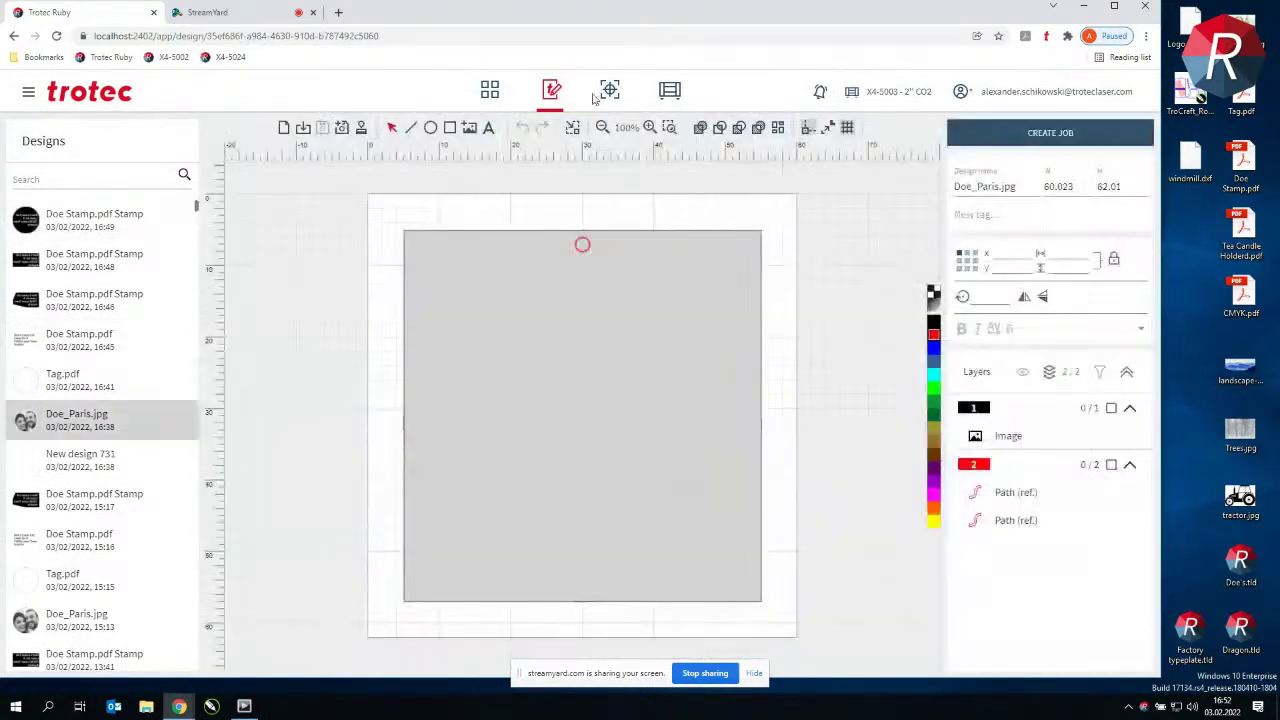
{"action": "left_click", "coordinate": [573, 128]}
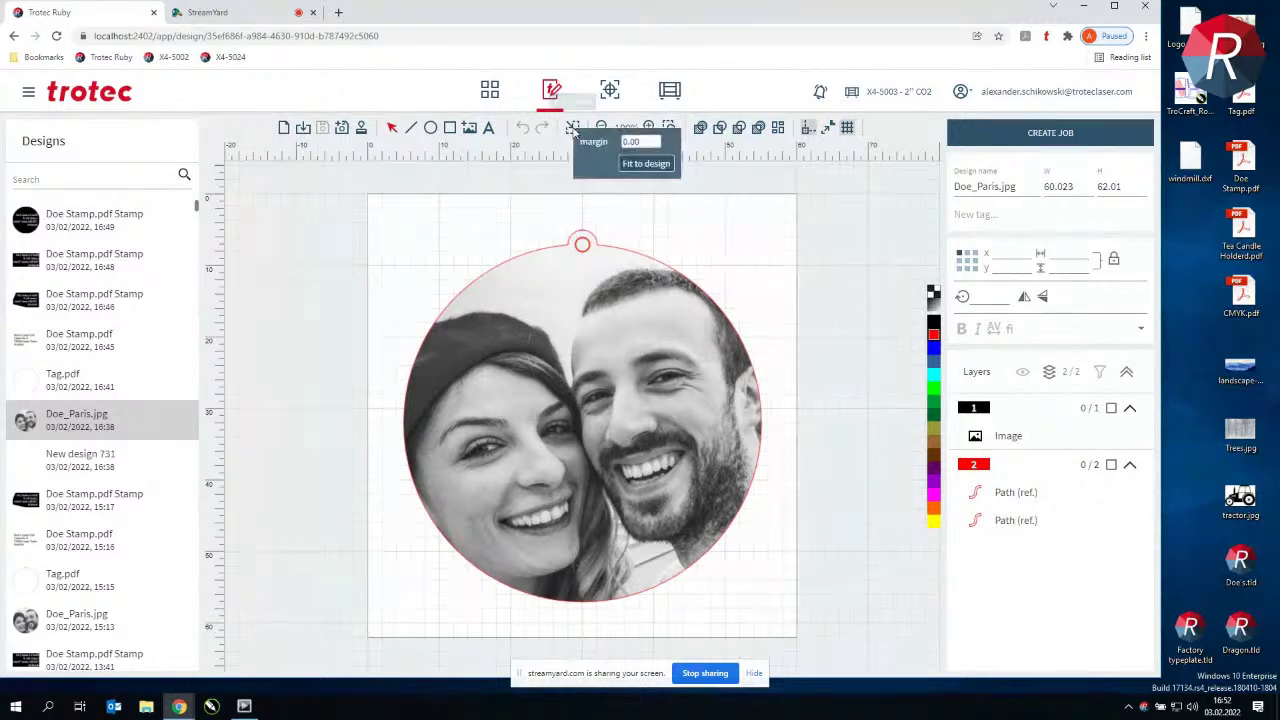
{"action": "left_click", "coordinate": [646, 164]}
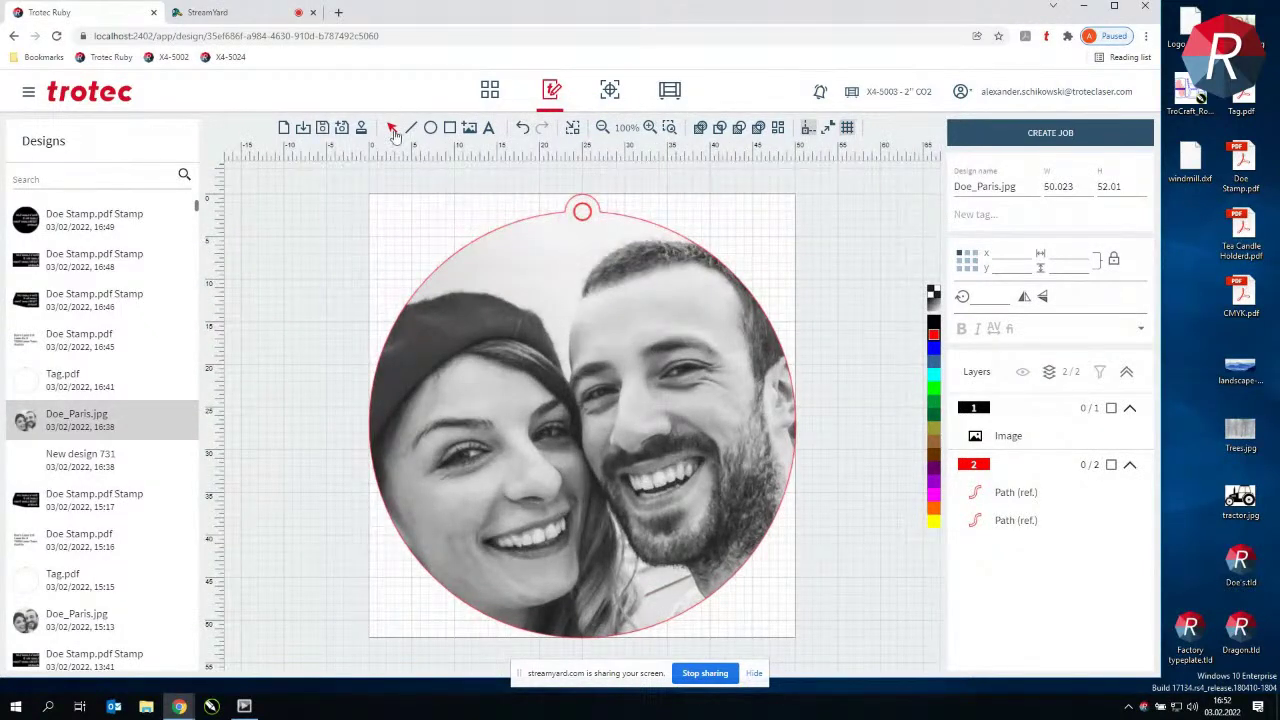
{"action": "left_click", "coordinate": [323, 129]}
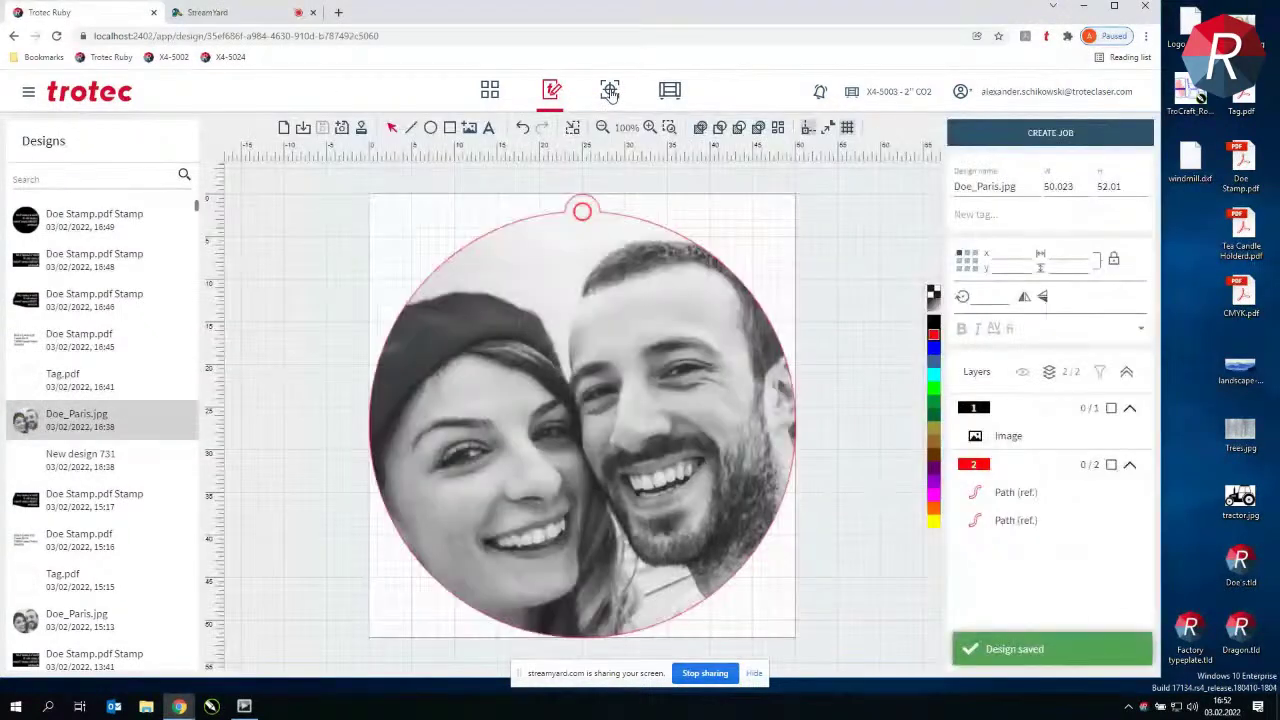
{"action": "left_click", "coordinate": [960, 131]}
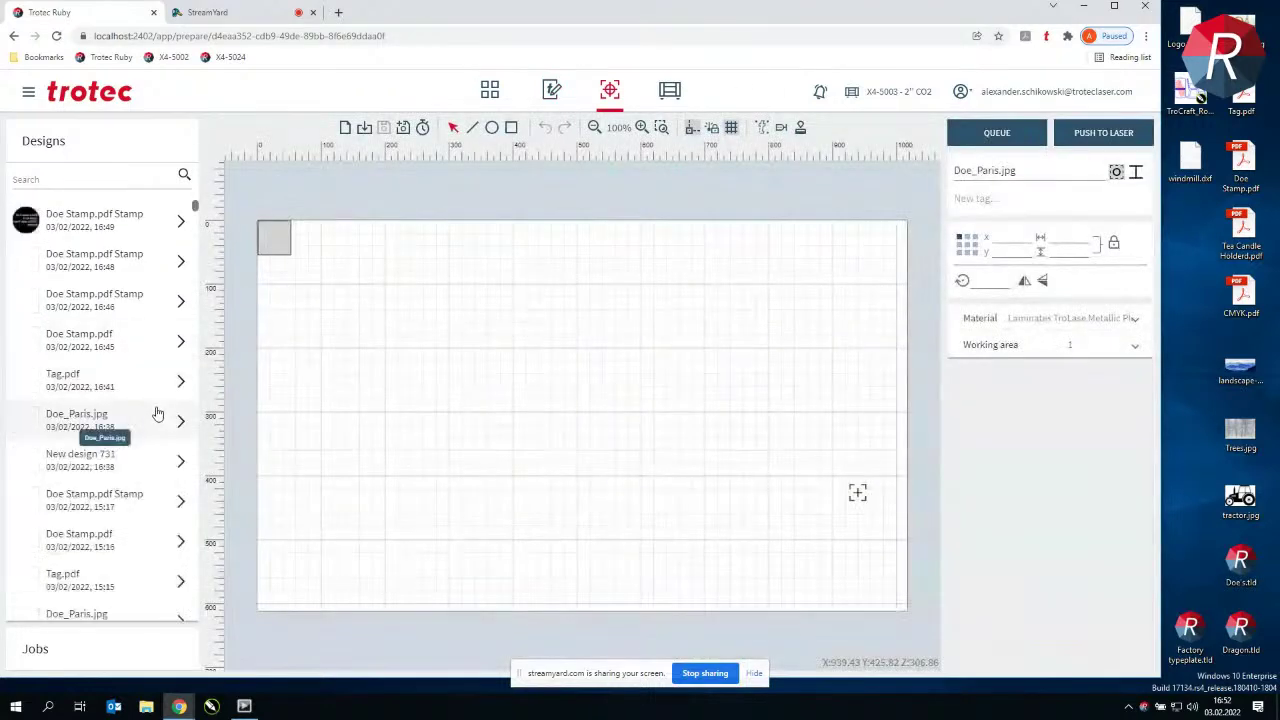
Duplicate the placed Doe_Paris photo tag, then select all five tags and delete them
{"action": "left_click", "coordinate": [278, 242]}
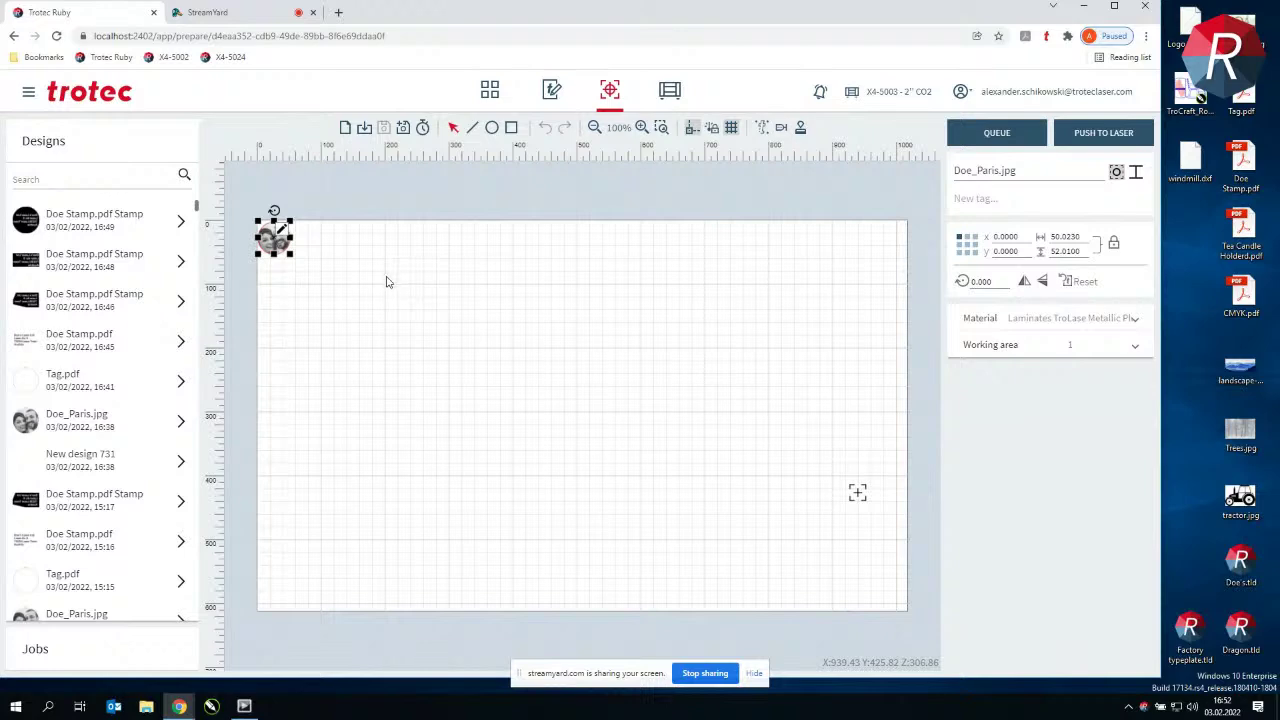
{"action": "key", "text": "ctrl+d"}
{"action": "key", "text": "ctrl+d"}
{"action": "key", "text": "ctrl+d"}
{"action": "key", "text": "ctrl+d"}
{"action": "left_click", "coordinate": [490, 206]}
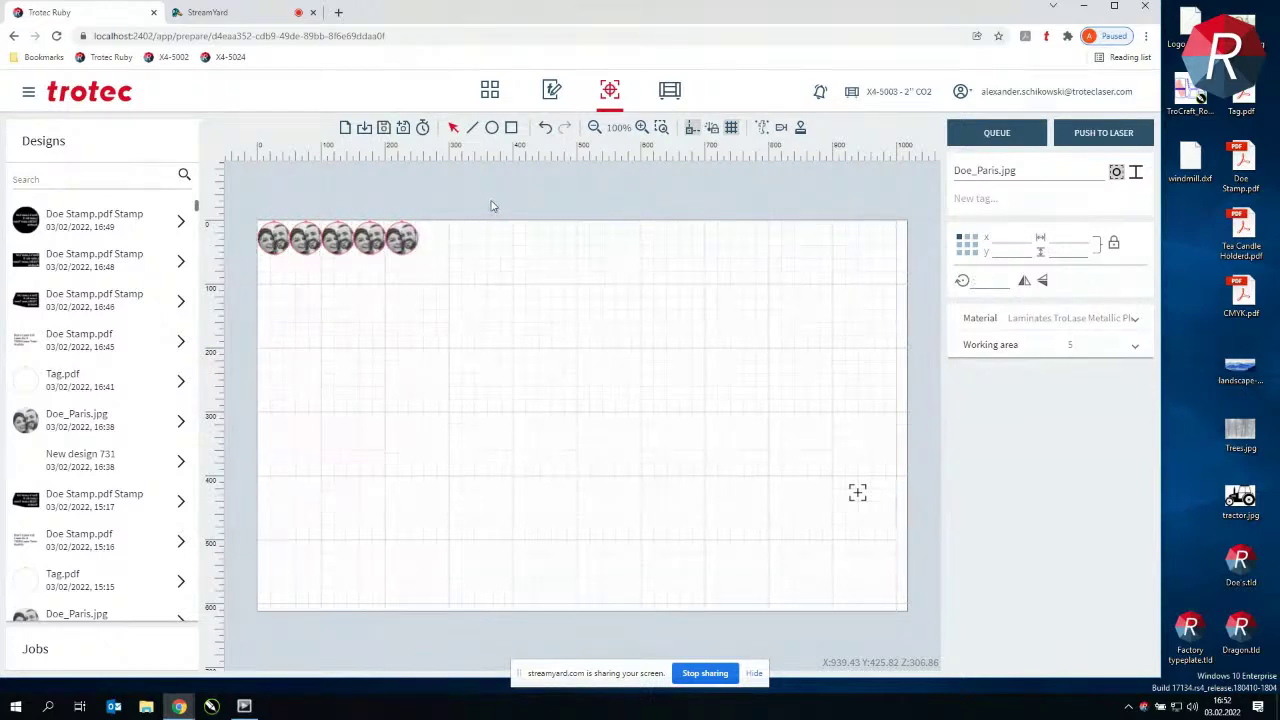
{"action": "left_click_drag", "start_coordinate": [490, 206], "coordinate": [250, 358]}
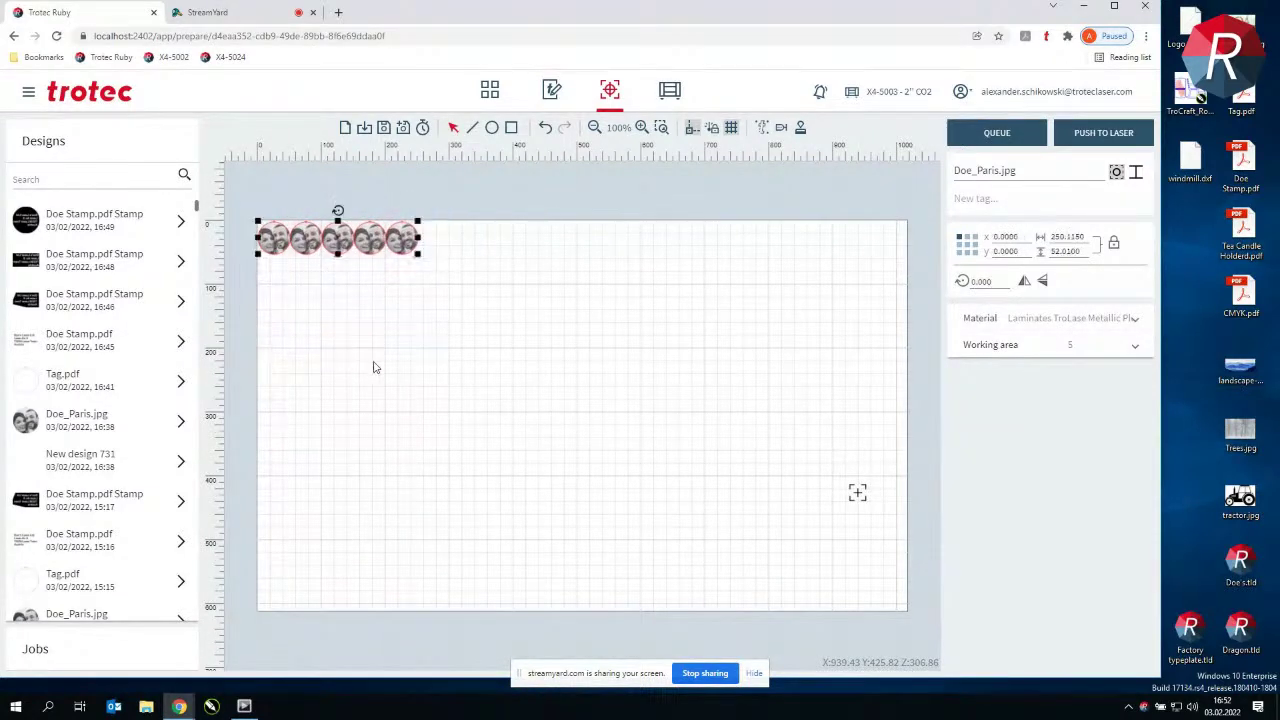
{"action": "key", "text": "Delete"}
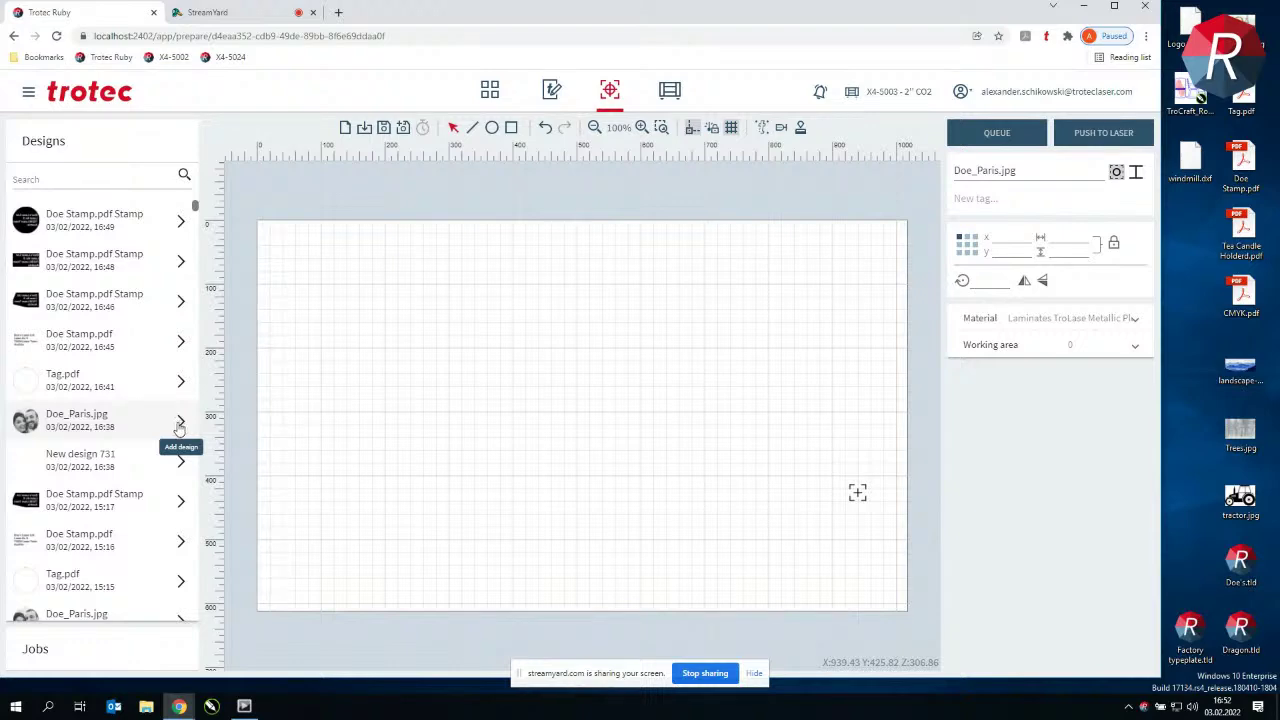
{"action": "left_click", "coordinate": [181, 424]}
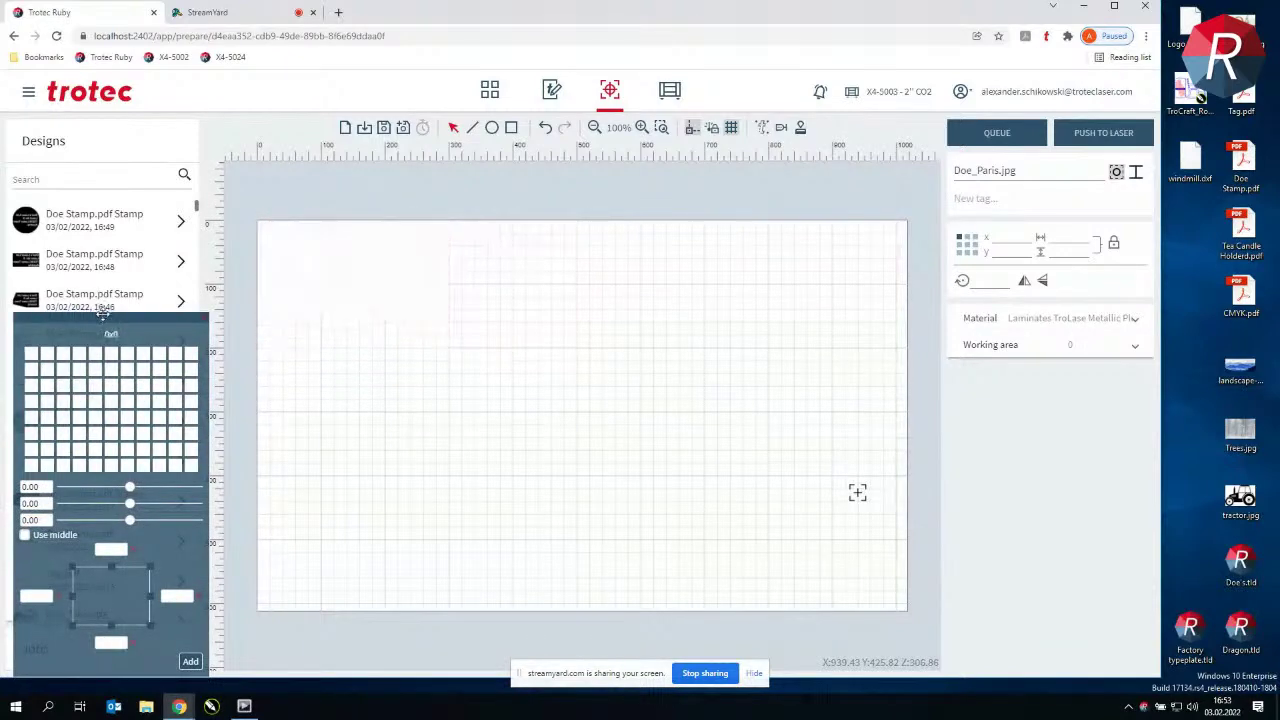
Choose a 9×6 array for the Doe_Paris.jpg tag and roughly adjust its spacing and row offset
{"action": "left_click_drag", "start_coordinate": [105, 315], "coordinate": [132, 196]}
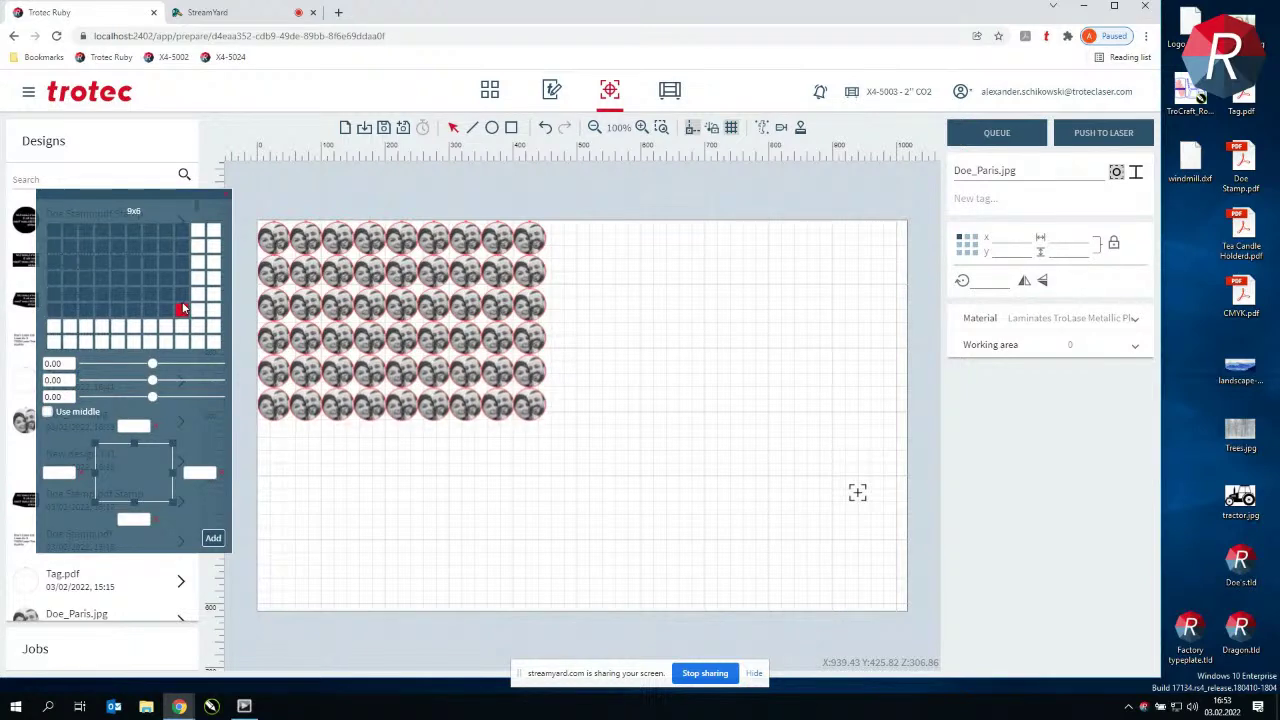
{"action": "left_click", "coordinate": [185, 311]}
{"action": "left_click_drag", "start_coordinate": [152, 366], "coordinate": [174, 361]}
{"action": "mouse_move", "coordinate": [172, 362]}
{"action": "left_mouse_down"}
{"action": "mouse_move", "coordinate": [158, 383]}
{"action": "mouse_move", "coordinate": [169, 381]}
{"action": "left_mouse_up"}
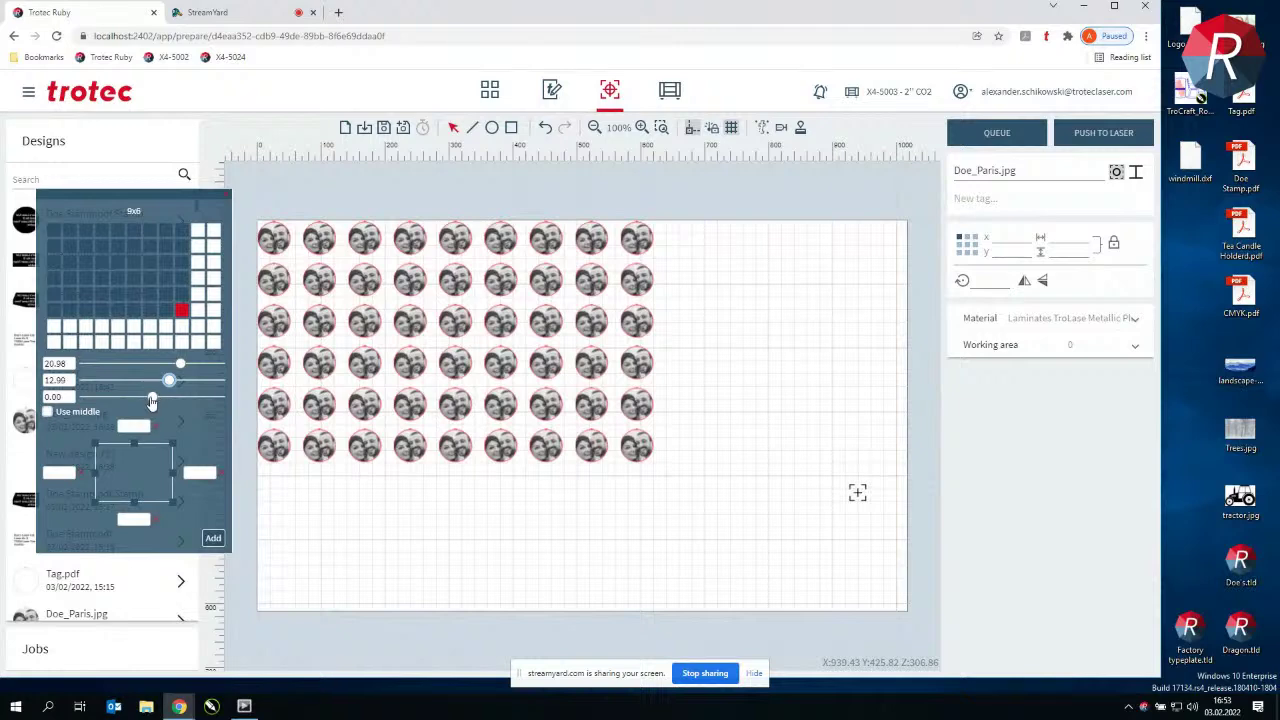
{"action": "left_click_drag", "start_coordinate": [153, 400], "coordinate": [187, 398]}
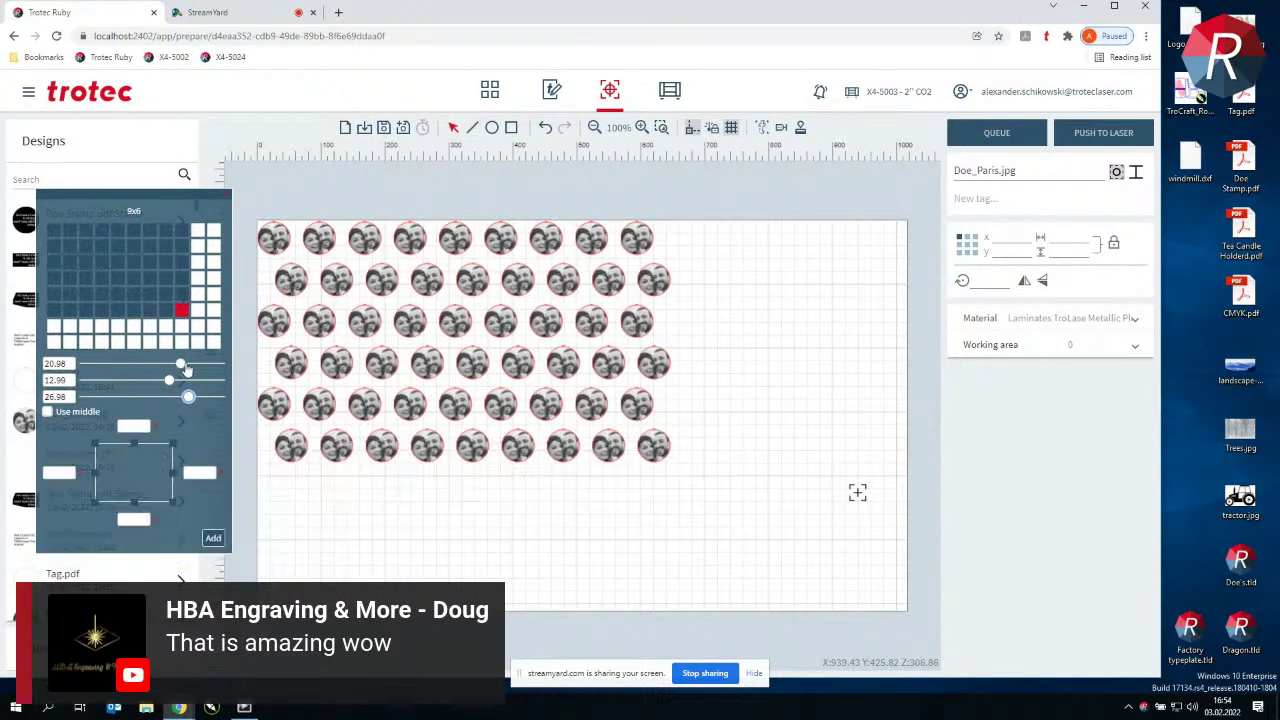
Set horizontal spacing 2.00, row offset 26.00 and row spacing -7.00, then add the array
{"action": "double_click", "coordinate": [55, 364]}
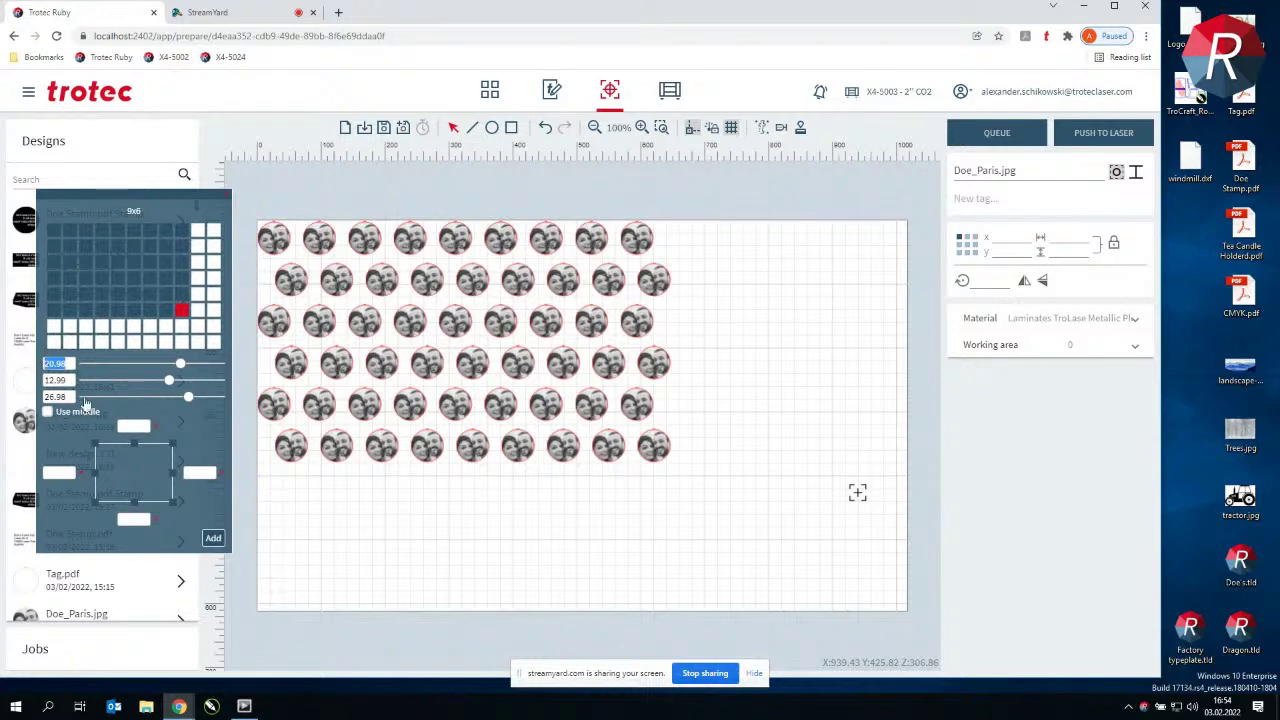
{"action": "type", "text": "2"}
{"action": "left_click", "coordinate": [66, 380]}
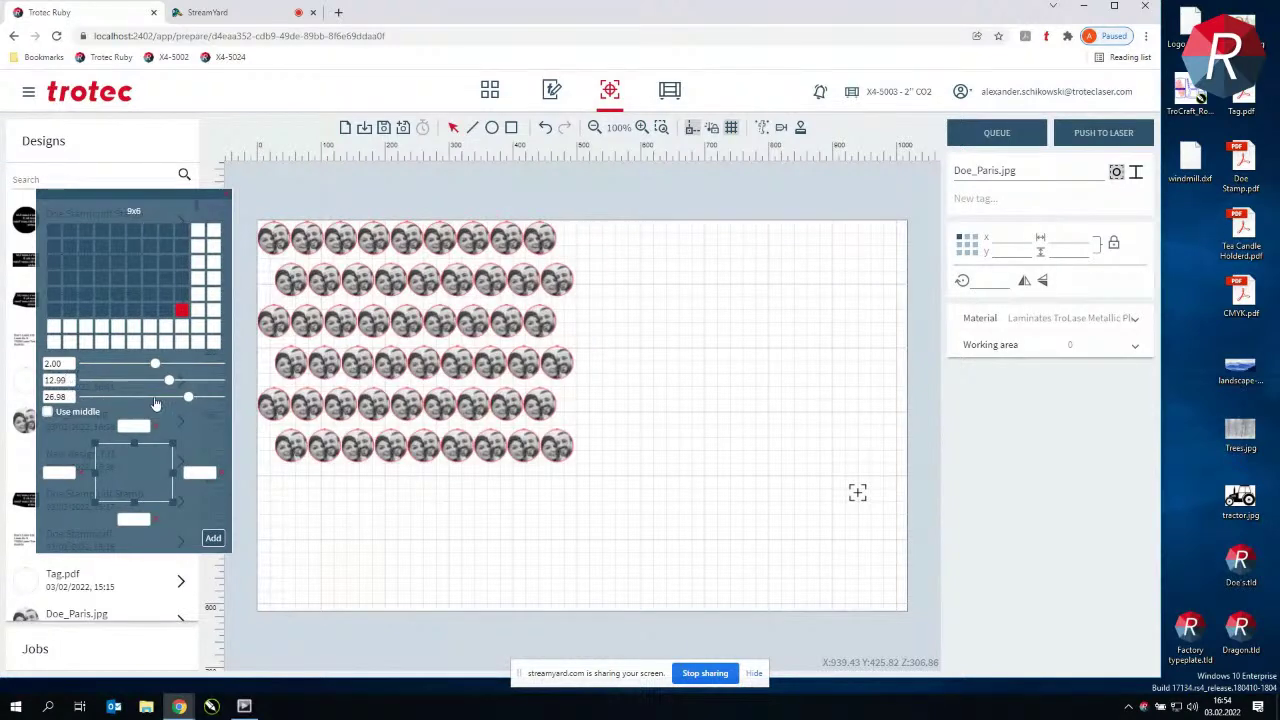
{"action": "double_click", "coordinate": [56, 397]}
{"action": "type", "text": "26"}
{"action": "key", "text": "Return"}
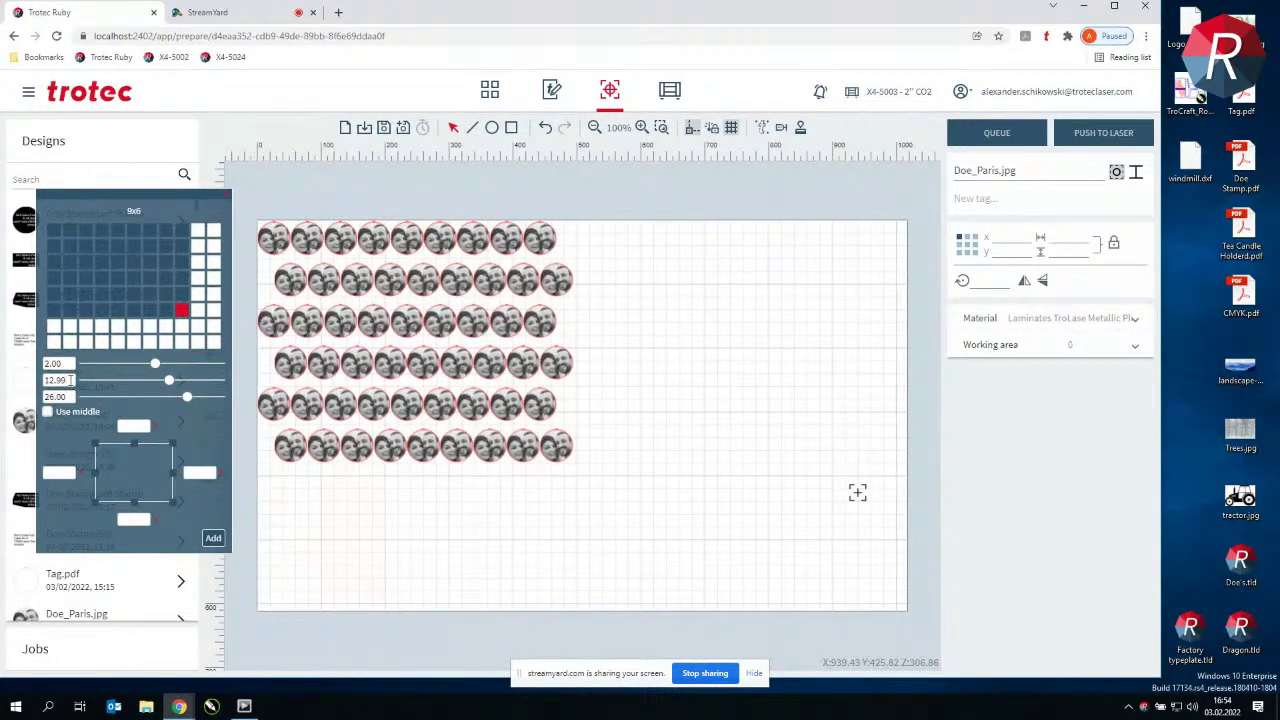
{"action": "left_click_drag", "start_coordinate": [167, 383], "coordinate": [146, 385]}
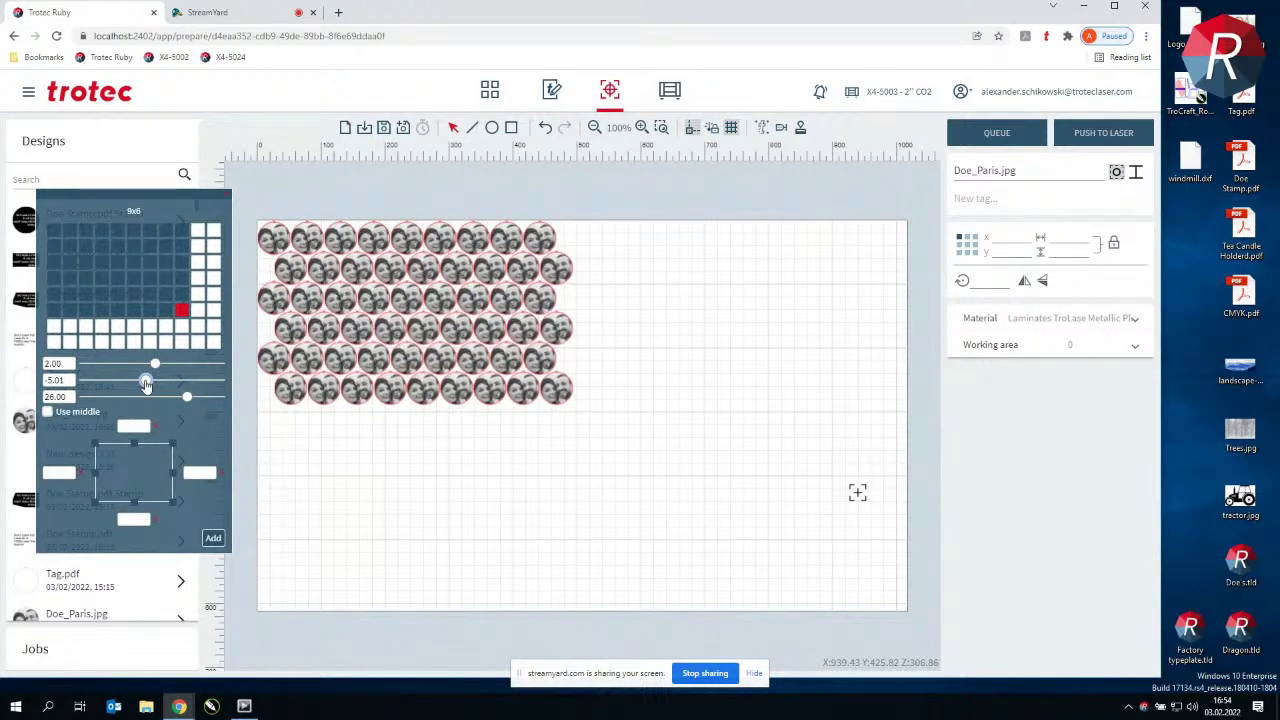
{"action": "left_click_drag", "start_coordinate": [62, 380], "coordinate": [42, 381]}
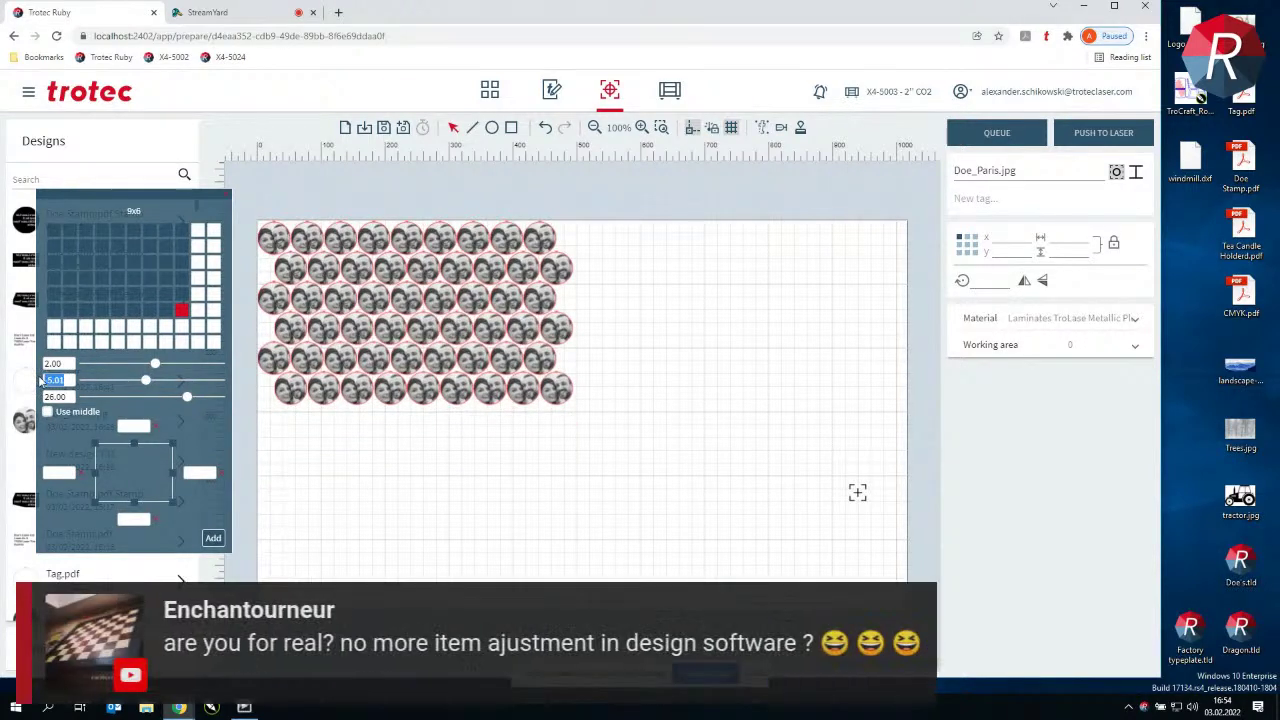
{"action": "type", "text": "-7"}
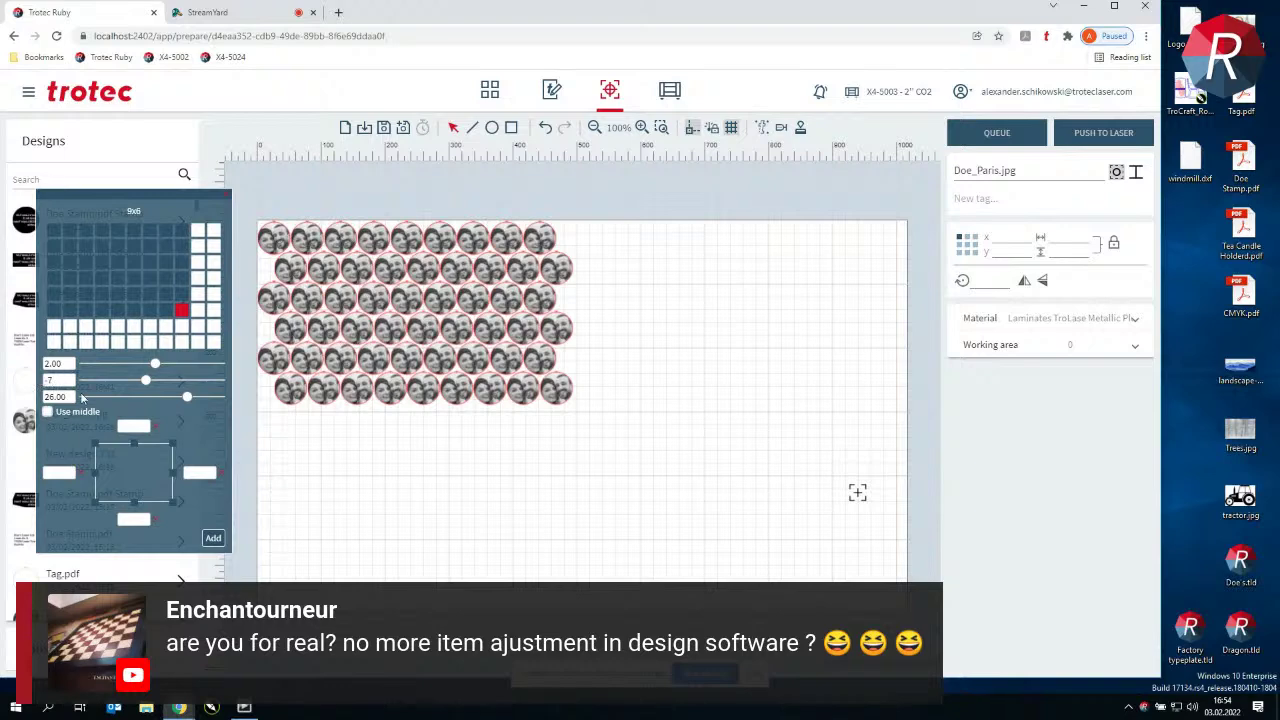
{"action": "left_click", "coordinate": [64, 397]}
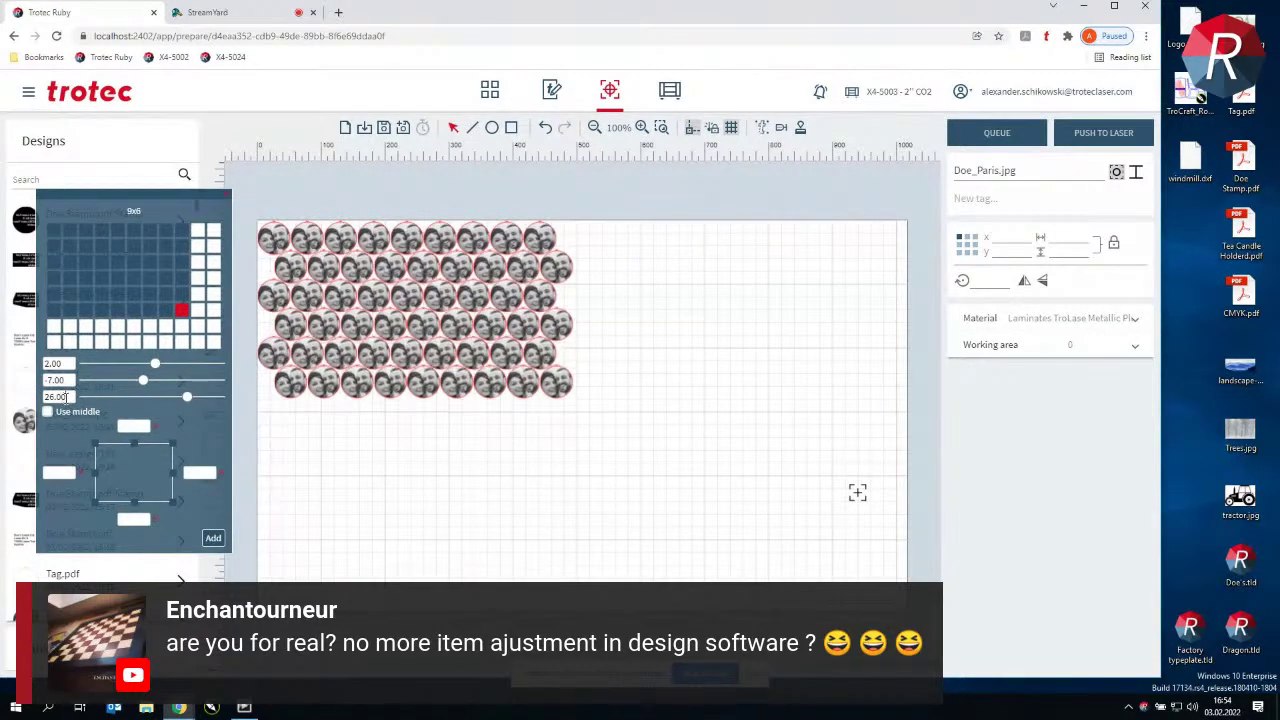
{"action": "left_click", "coordinate": [216, 541]}
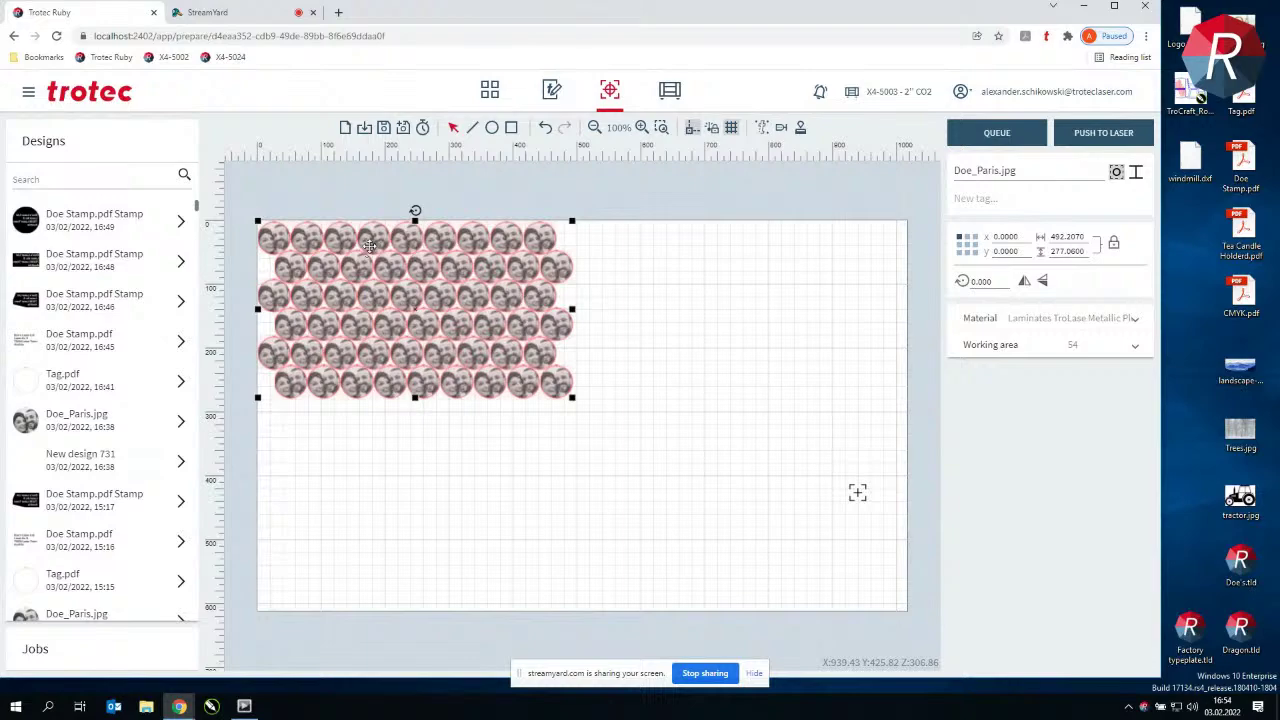
Inspect the staggered 54-tag grid, deselect it, and start a new job to get the Save changes? prompt
{"action": "scroll", "coordinate": [371, 313], "scroll_direction": "up", "scroll_amount": 1}
{"action": "scroll", "coordinate": [375, 310], "scroll_direction": "up", "scroll_amount": 2}
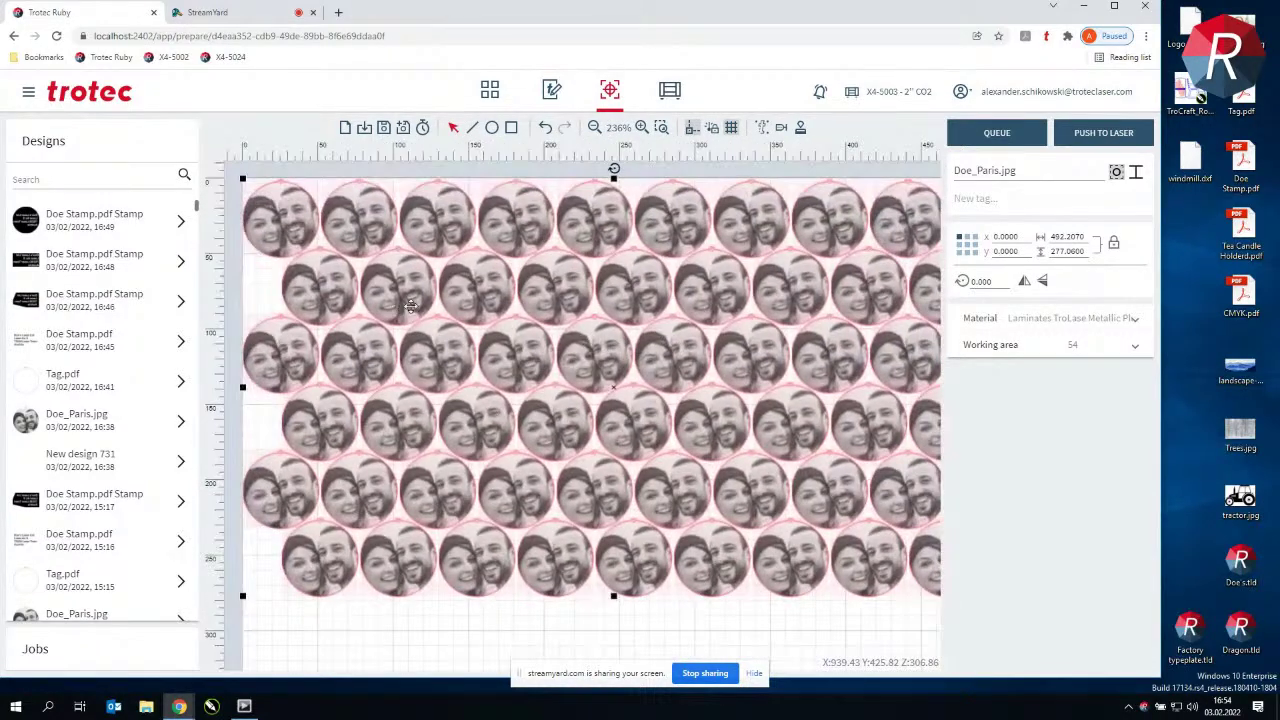
{"action": "scroll", "coordinate": [371, 333], "scroll_direction": "up", "scroll_amount": 1}
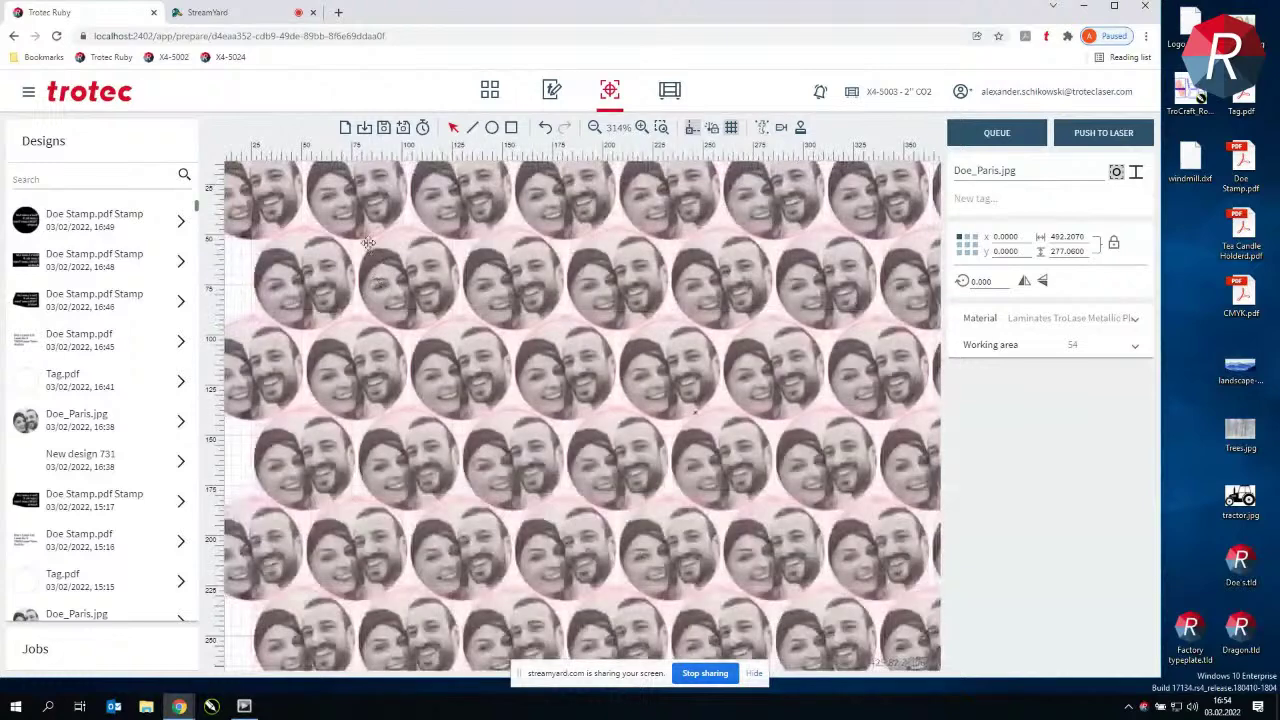
{"action": "scroll", "coordinate": [316, 312], "scroll_direction": "down", "scroll_amount": 2}
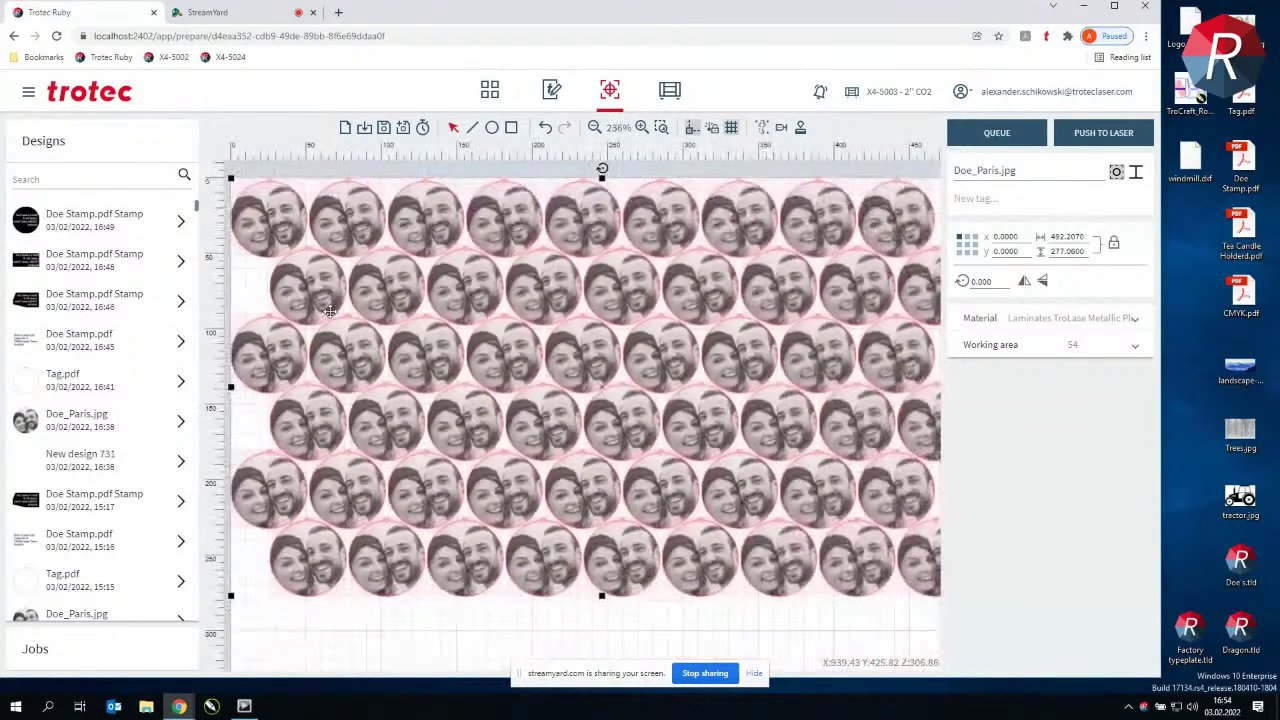
{"action": "left_click", "coordinate": [534, 192]}
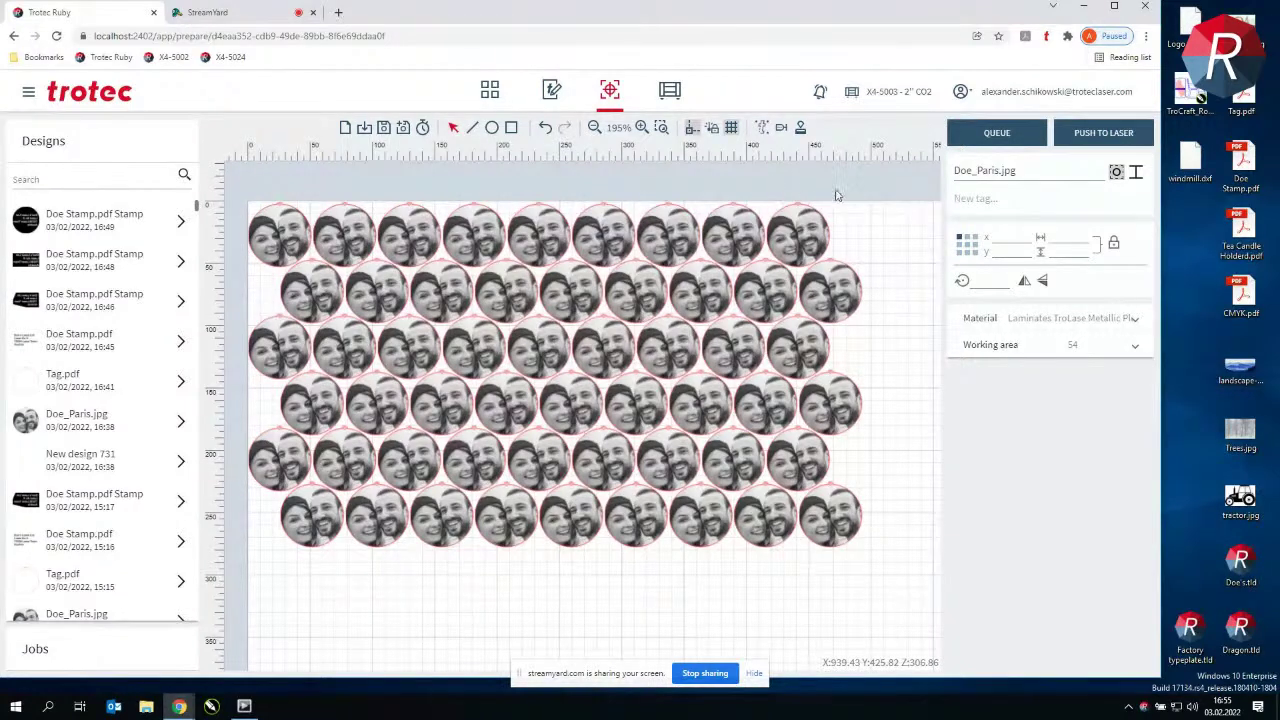
{"action": "scroll", "coordinate": [910, 263], "scroll_direction": "down", "scroll_amount": 1}
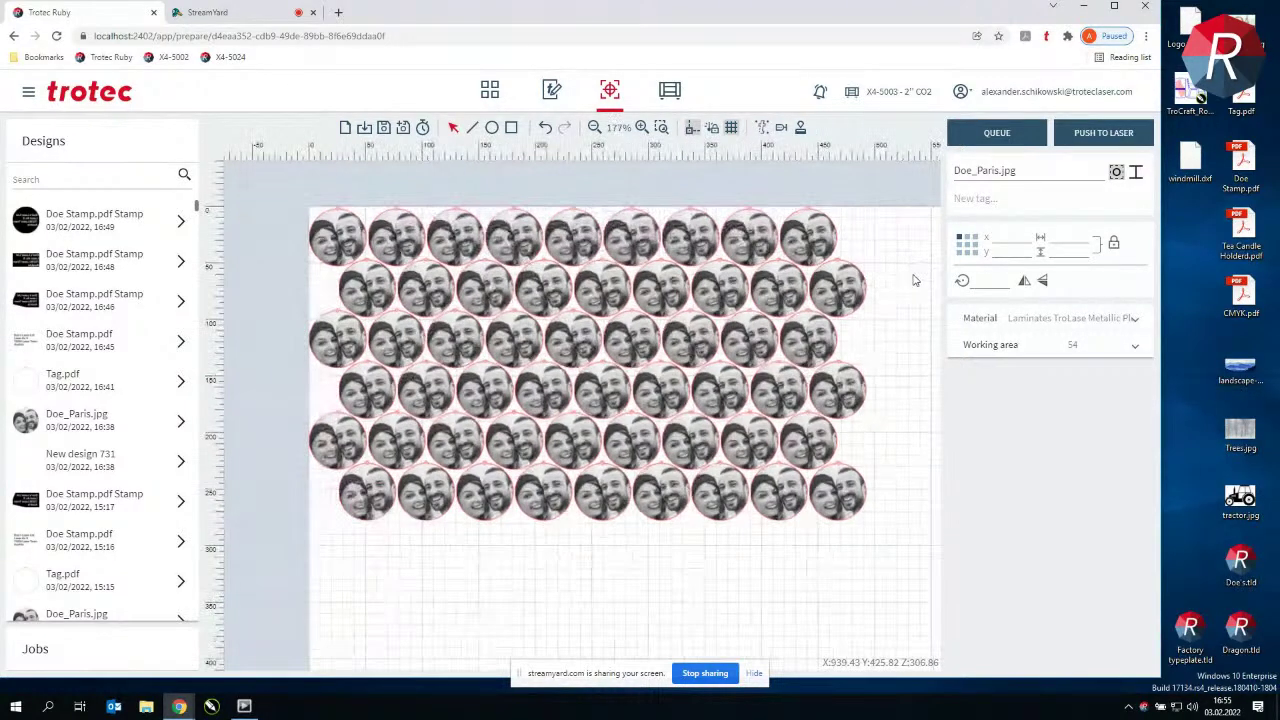
{"action": "scroll", "coordinate": [893, 323], "scroll_direction": "up", "scroll_amount": 2}
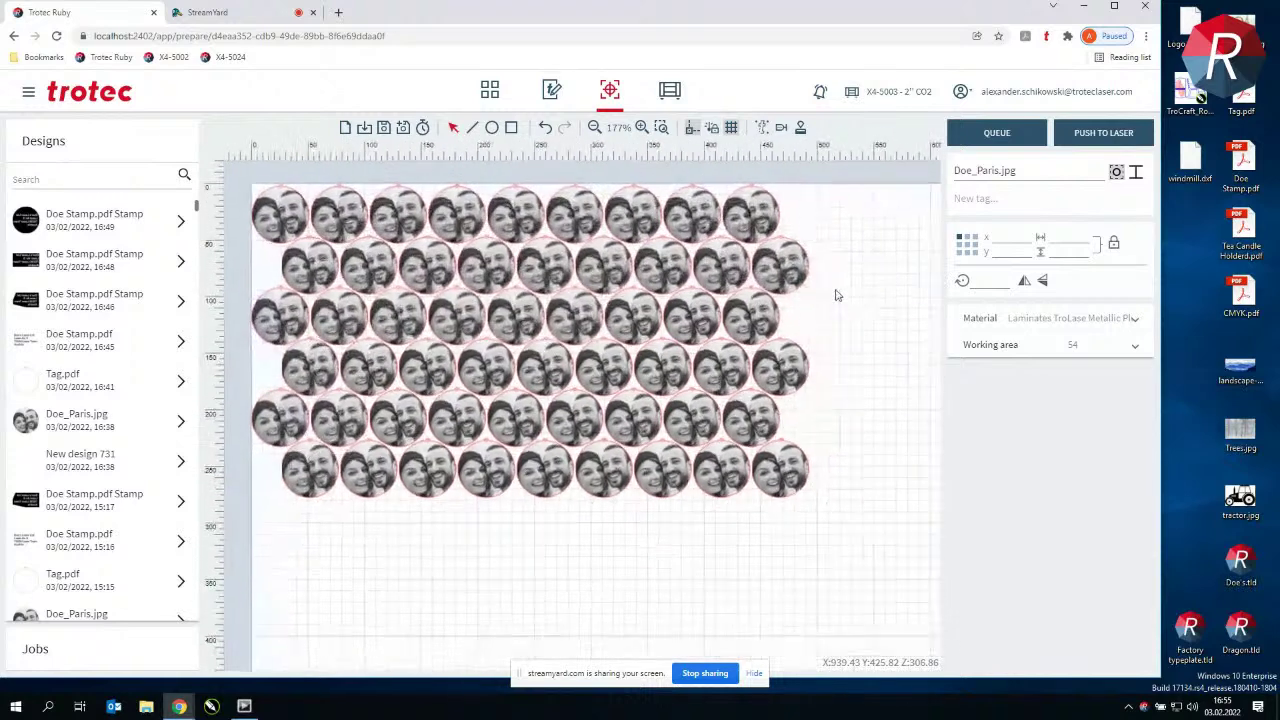
{"action": "scroll", "coordinate": [857, 343], "scroll_direction": "down", "scroll_amount": 3}
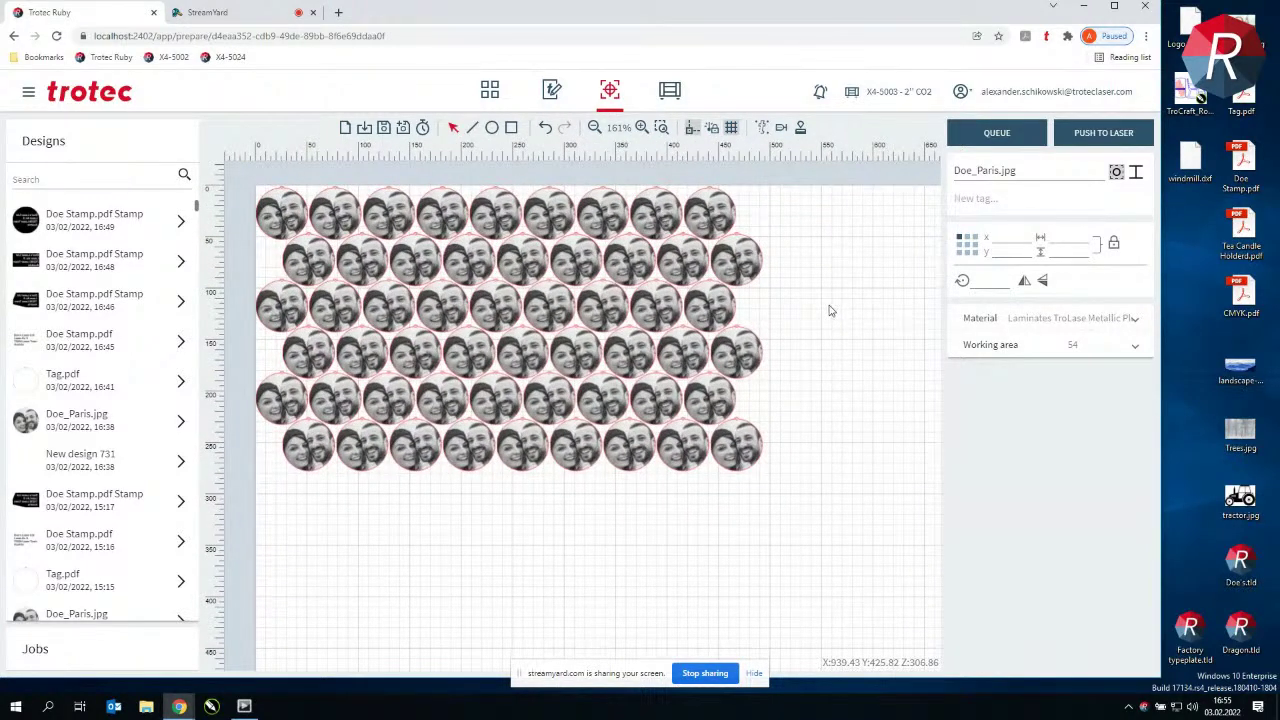
{"action": "scroll", "coordinate": [816, 286], "scroll_direction": "down", "scroll_amount": 2}
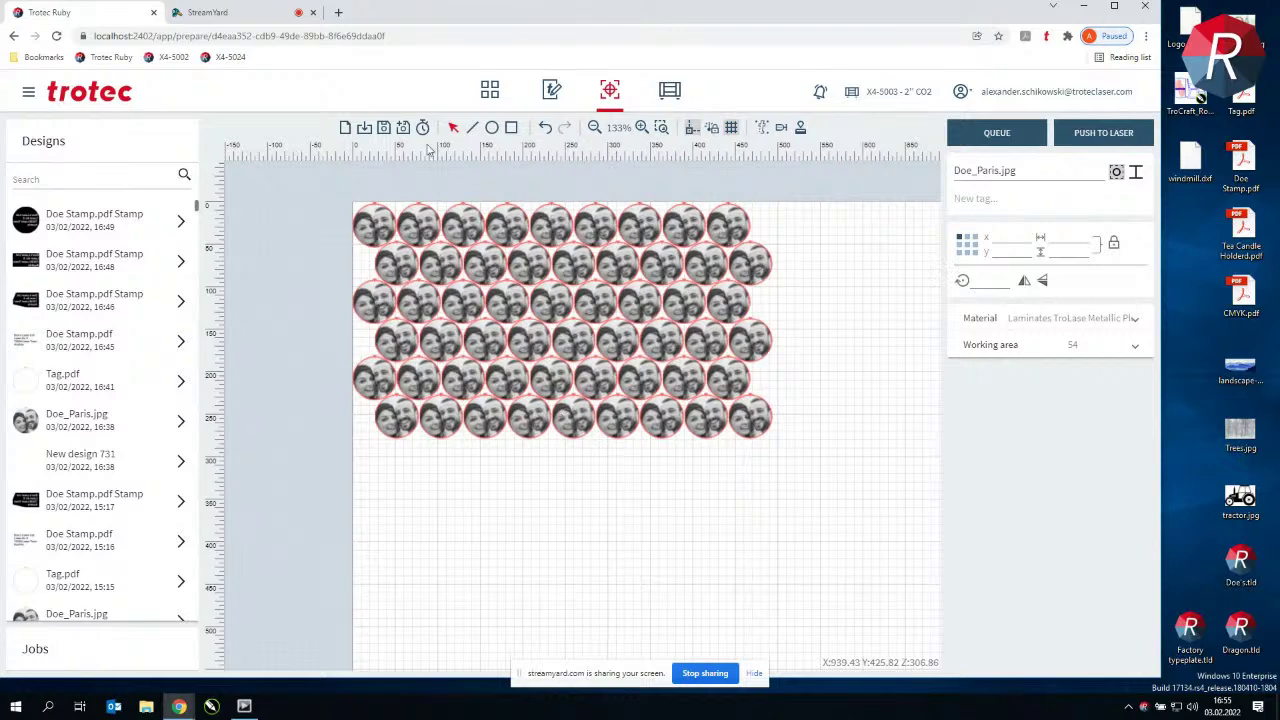
{"action": "left_click", "coordinate": [346, 128]}
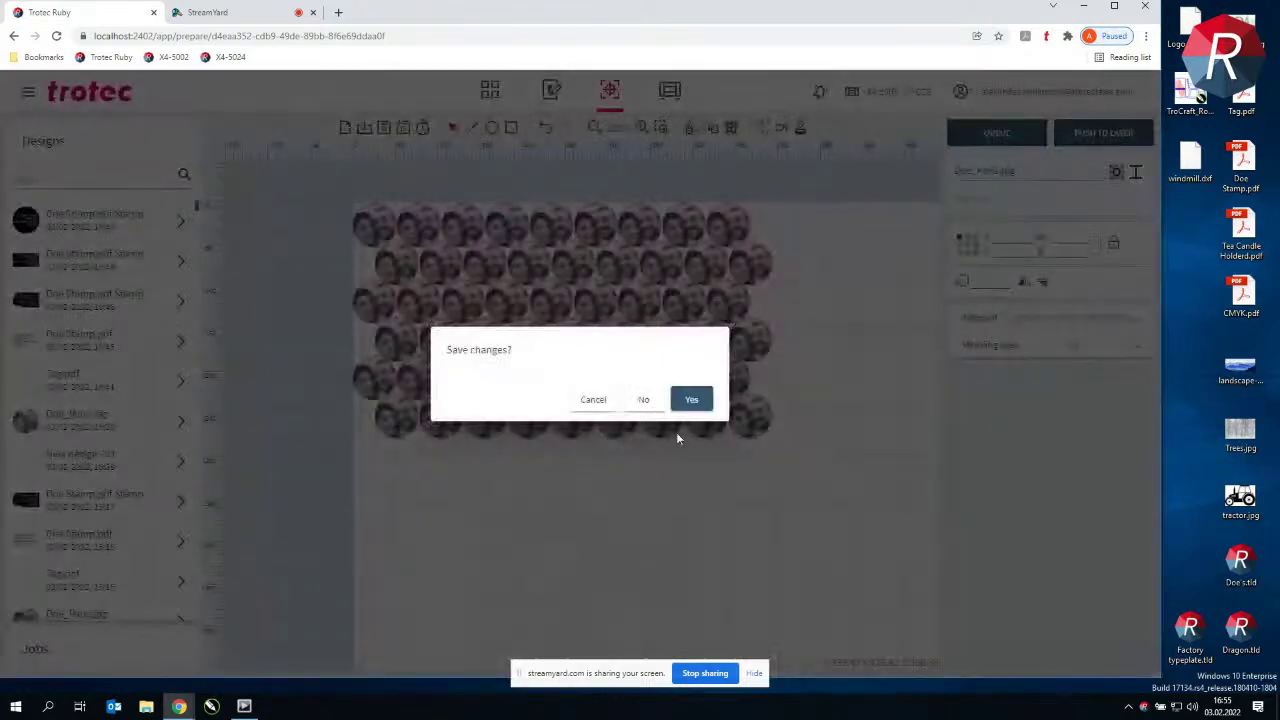
Save the photo tag job and place a marker point on the blank New job 175
{"action": "left_click", "coordinate": [693, 398]}
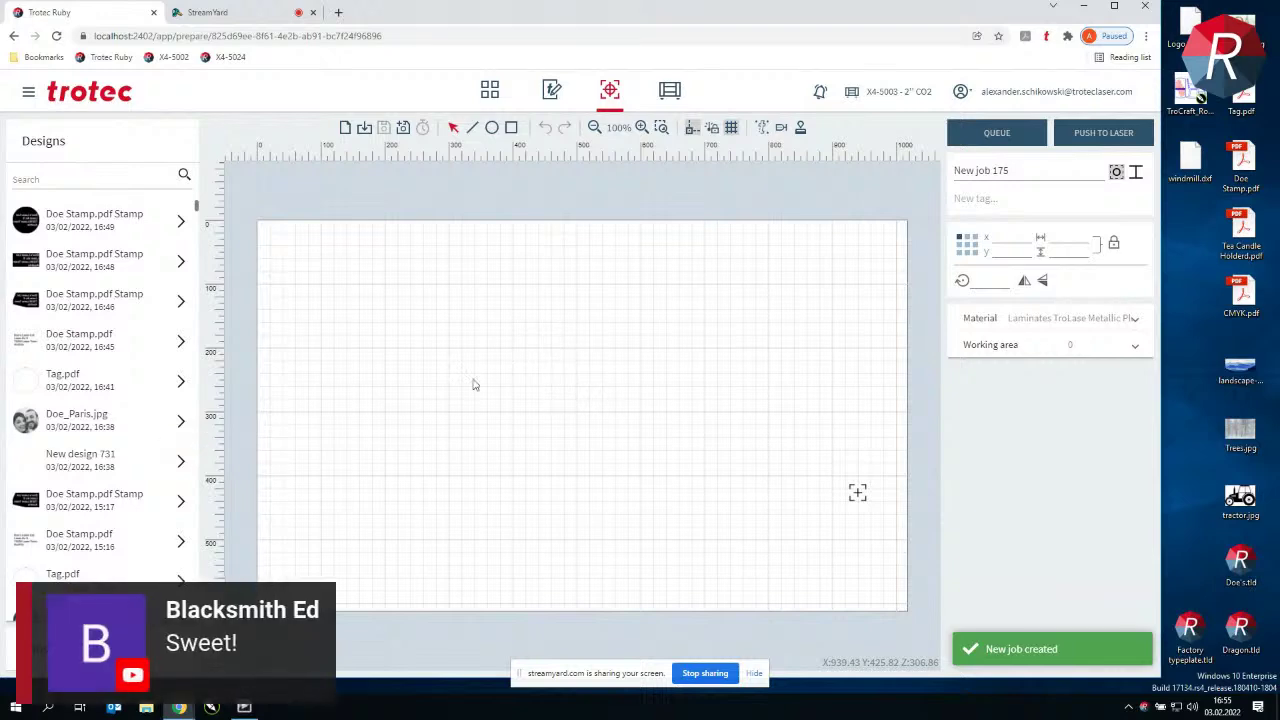
{"action": "left_click", "coordinate": [525, 388]}
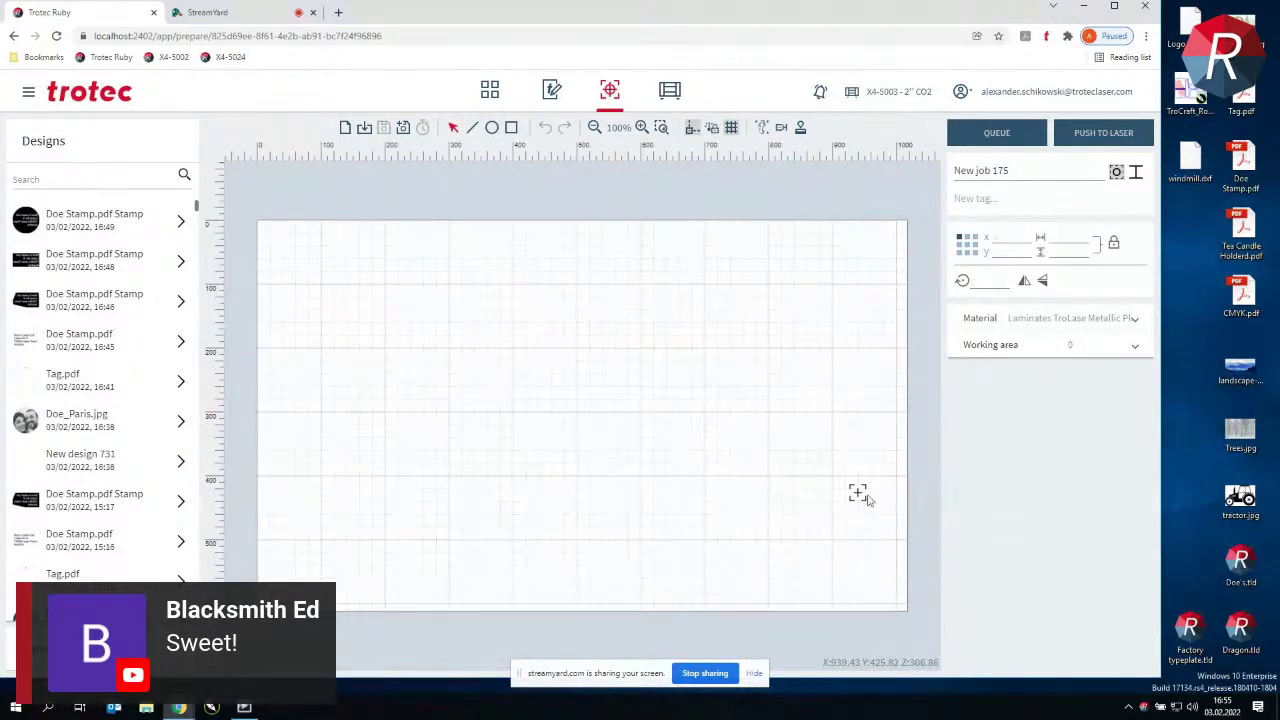
{"action": "left_click_drag", "start_coordinate": [522, 378], "coordinate": [468, 419]}
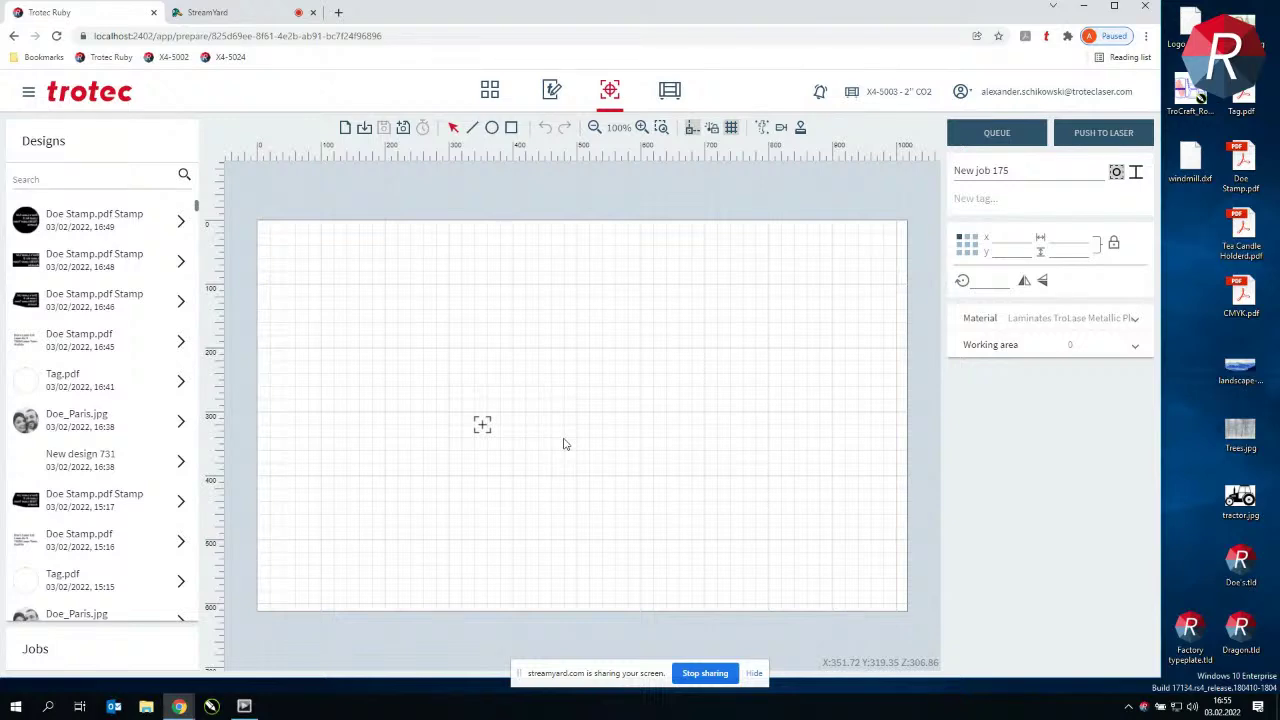
{"action": "left_click_drag", "start_coordinate": [484, 428], "coordinate": [702, 471]}
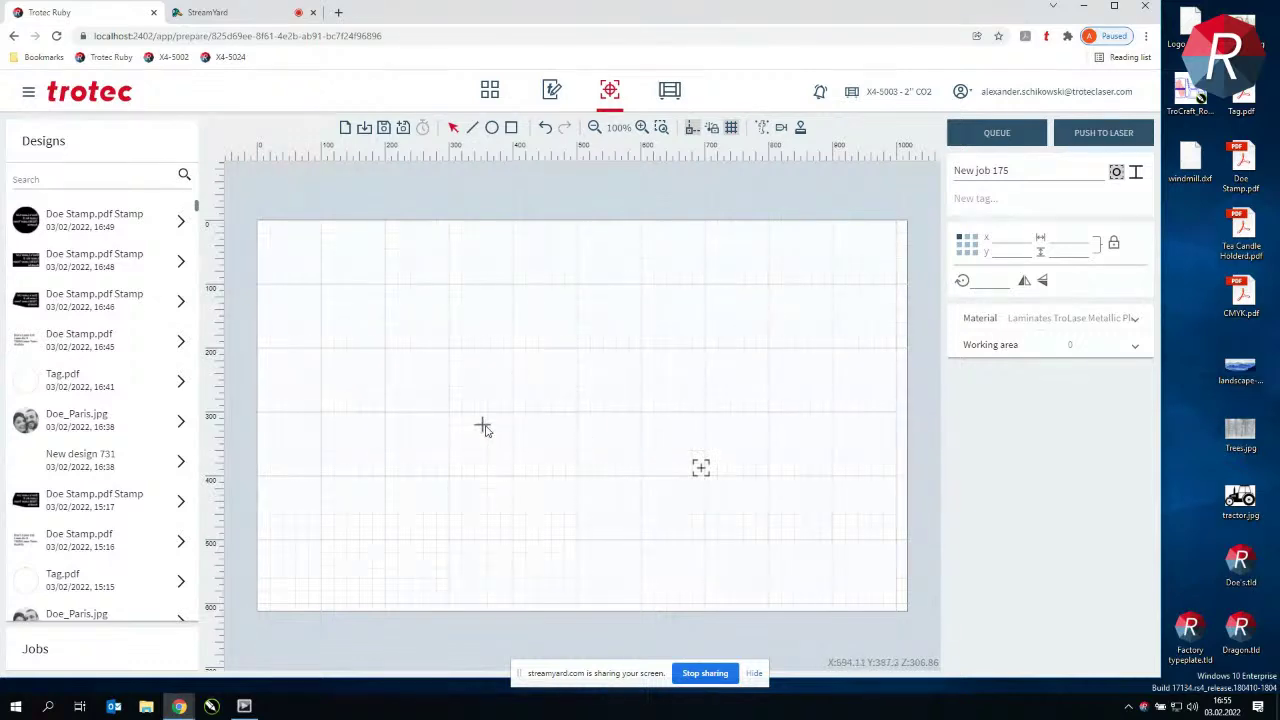
{"action": "left_click", "coordinate": [482, 426]}
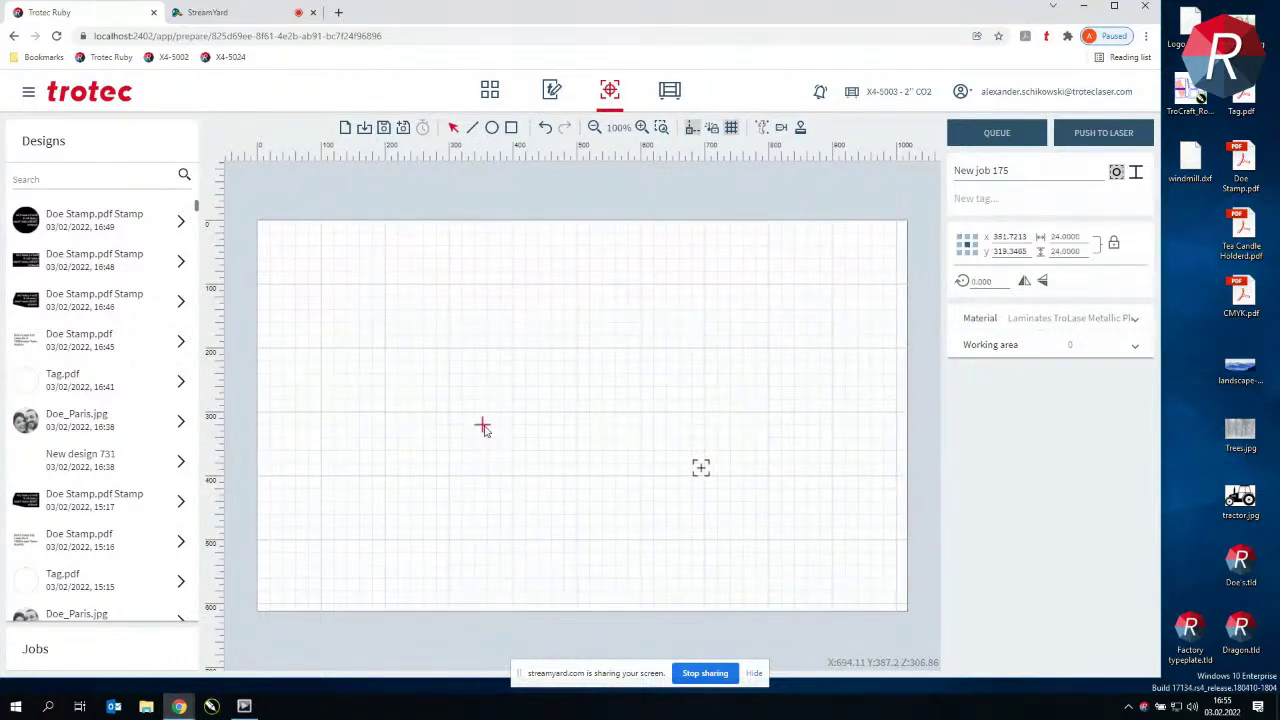
Move the marker point to X 297, Y 219 and deselect it
{"action": "double_click", "coordinate": [1010, 238]}
{"action": "type", "text": "297"}
{"action": "key", "text": "Tab"}
{"action": "type", "text": "219"}
{"action": "key", "text": "Return"}
{"action": "left_click", "coordinate": [378, 432]}
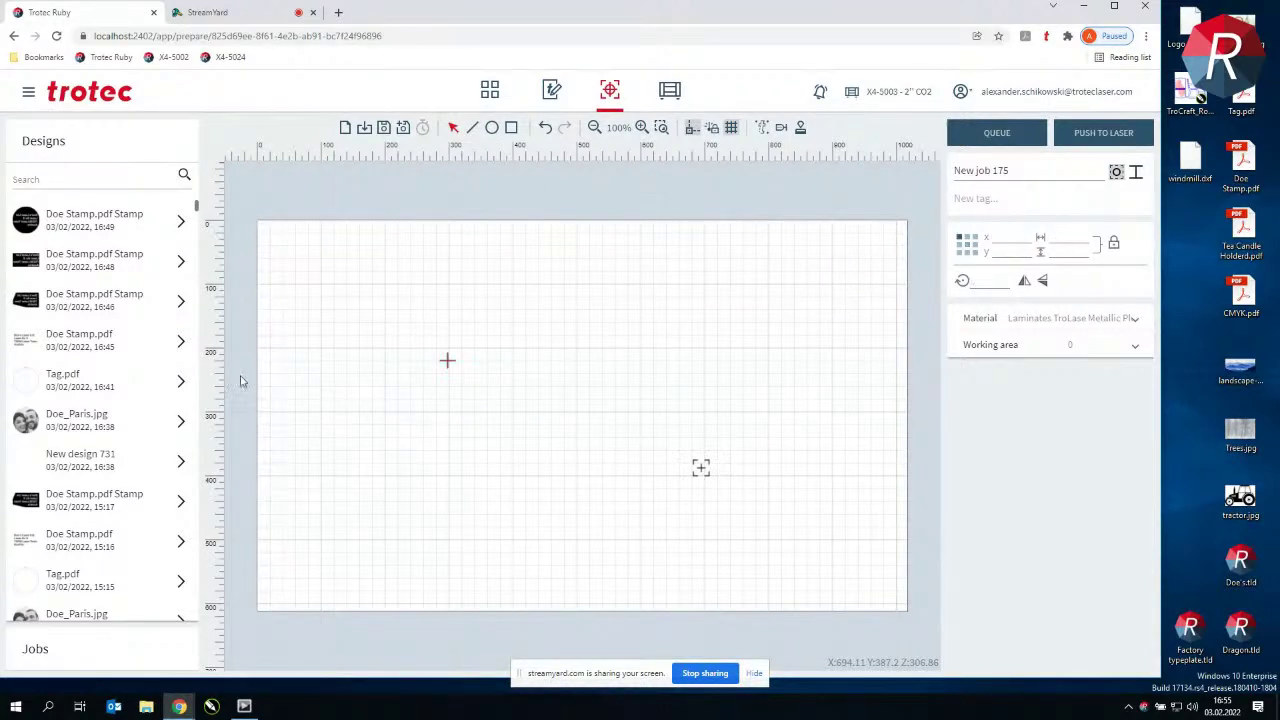
{"action": "left_click", "coordinate": [182, 425]}
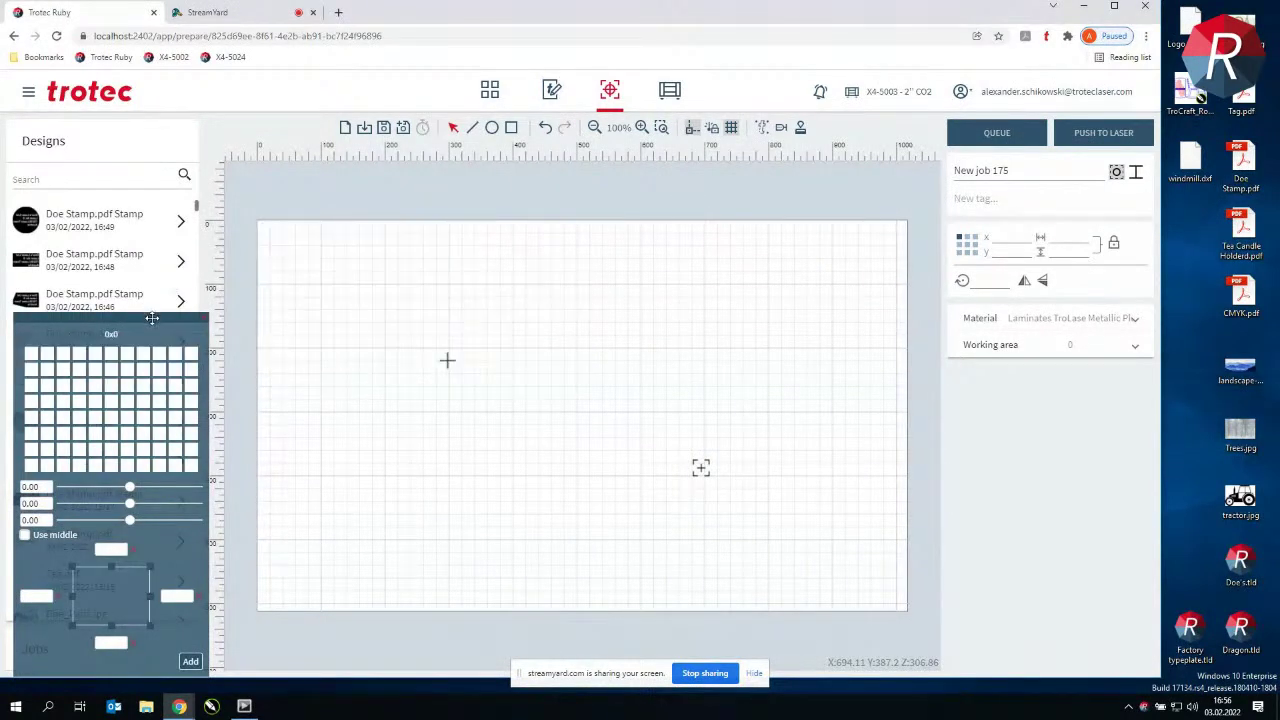
{"action": "left_click_drag", "start_coordinate": [152, 315], "coordinate": [171, 185]}
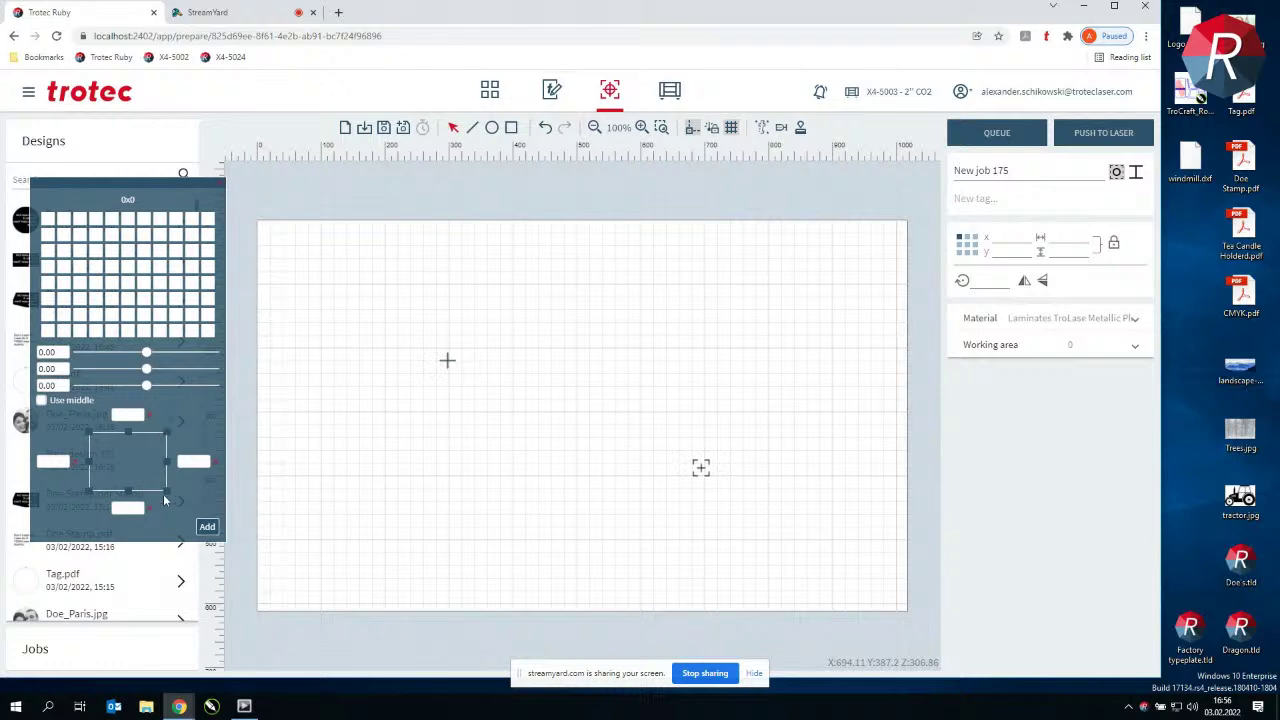
{"action": "left_click", "coordinate": [90, 440]}
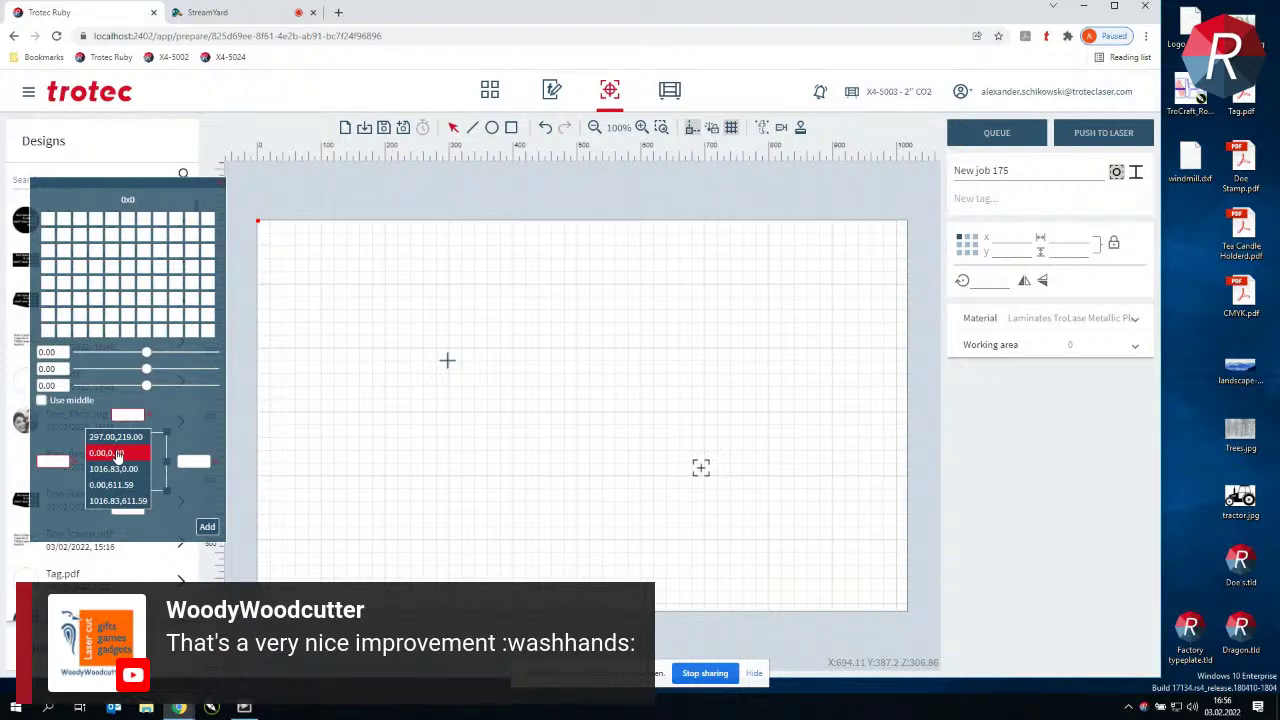
{"action": "left_click", "coordinate": [117, 453]}
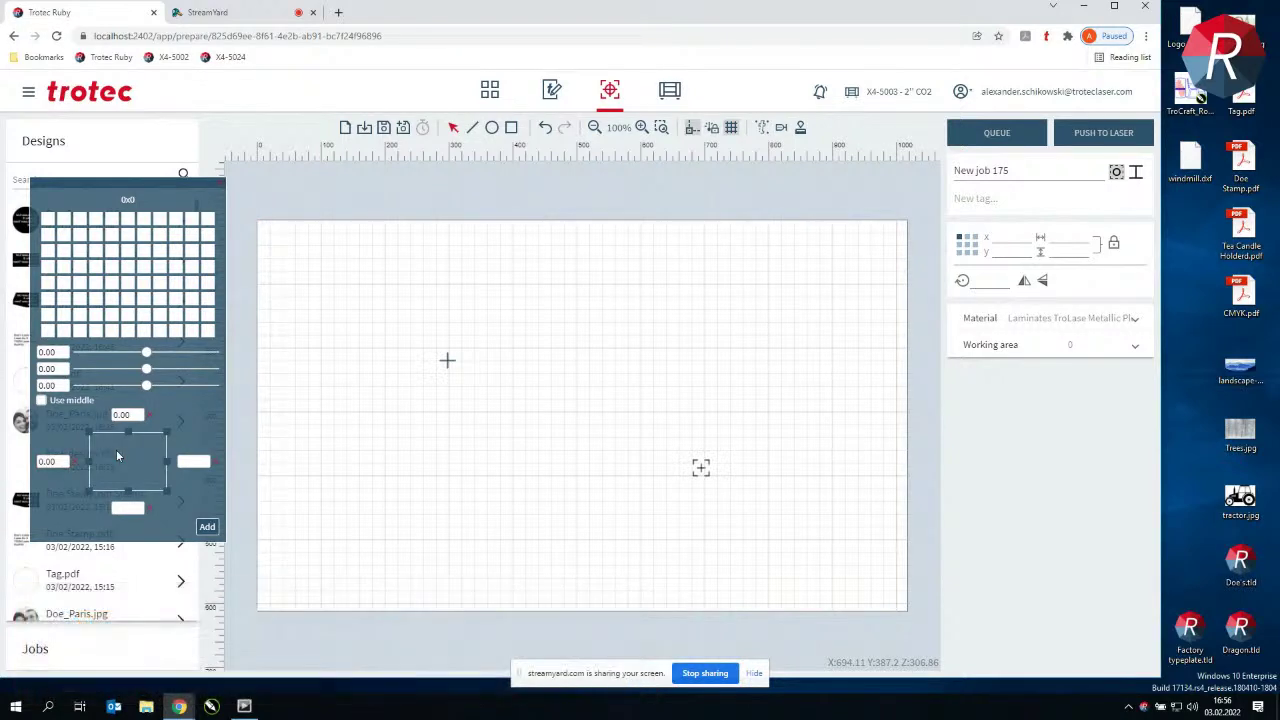
{"action": "left_click", "coordinate": [169, 497]}
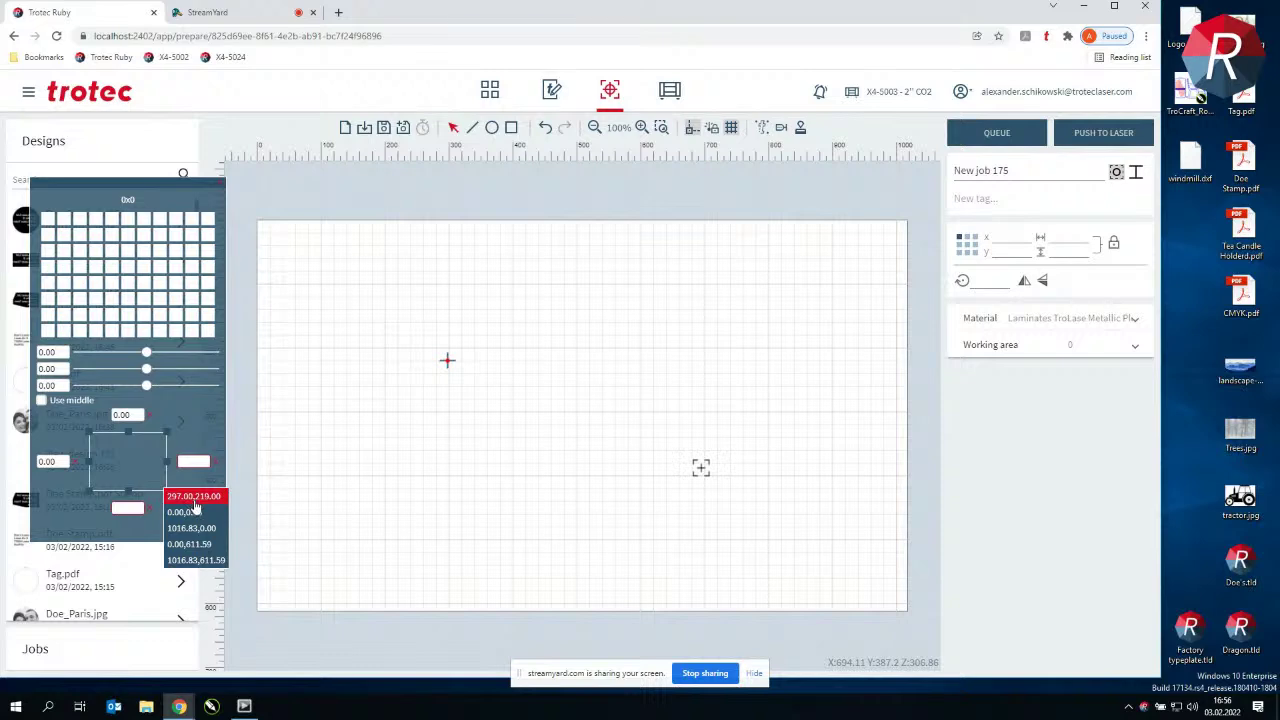
{"action": "left_click", "coordinate": [194, 499]}
{"action": "left_click", "coordinate": [97, 266]}
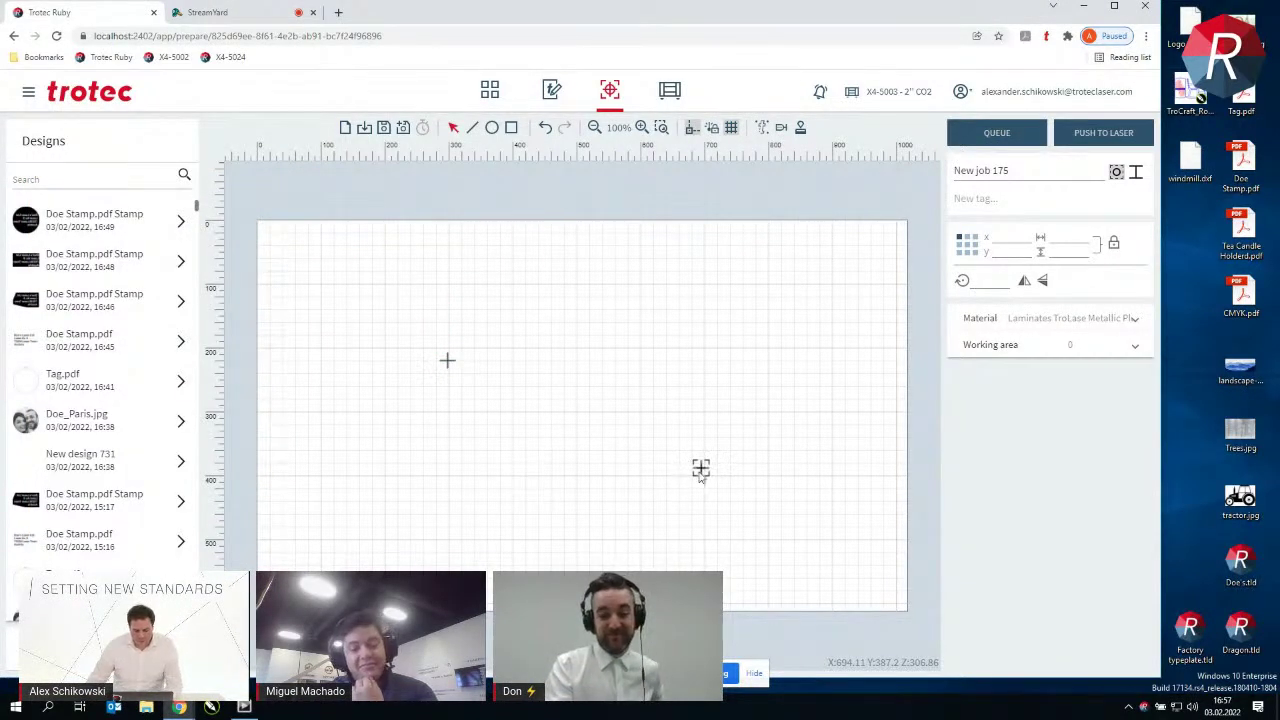
{"action": "left_click", "coordinate": [700, 464]}
Place a second marker at 704.55, 417.47 and fill between both markers with a 3×3 Doe_Paris tag array
{"action": "left_click_drag", "start_coordinate": [703, 468], "coordinate": [709, 489]}
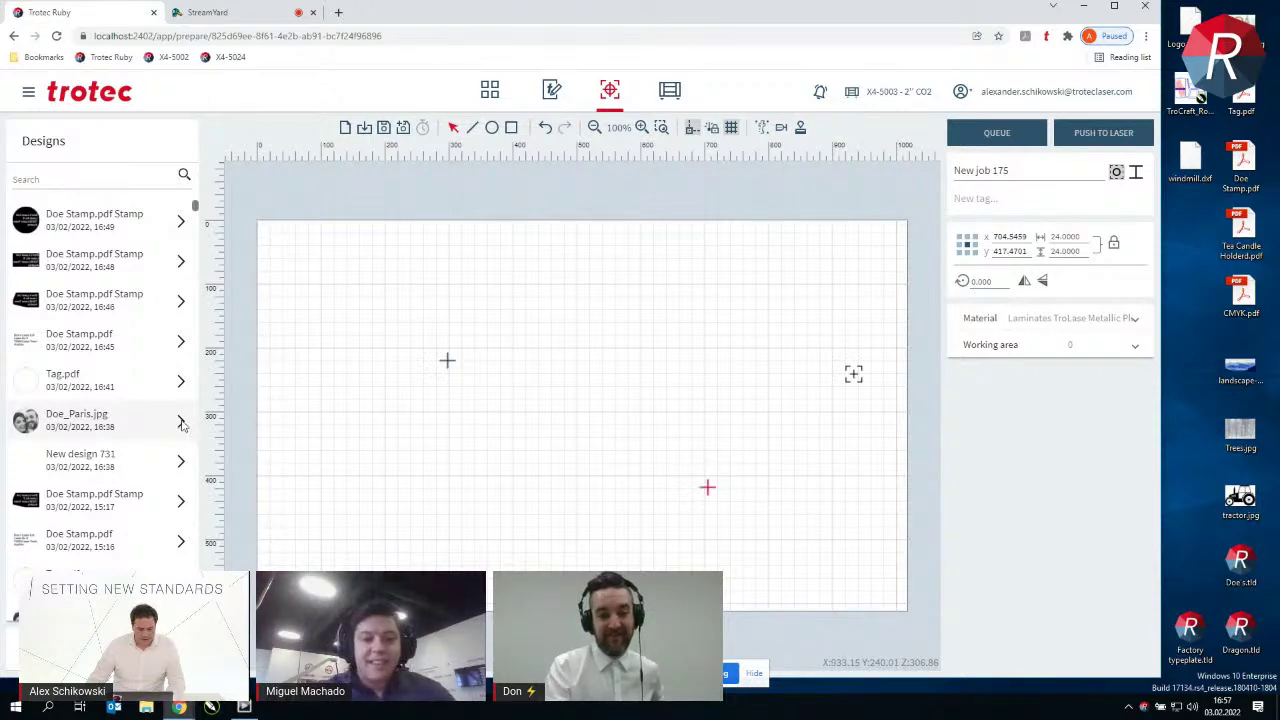
{"action": "mouse_move", "coordinate": [181, 423]}
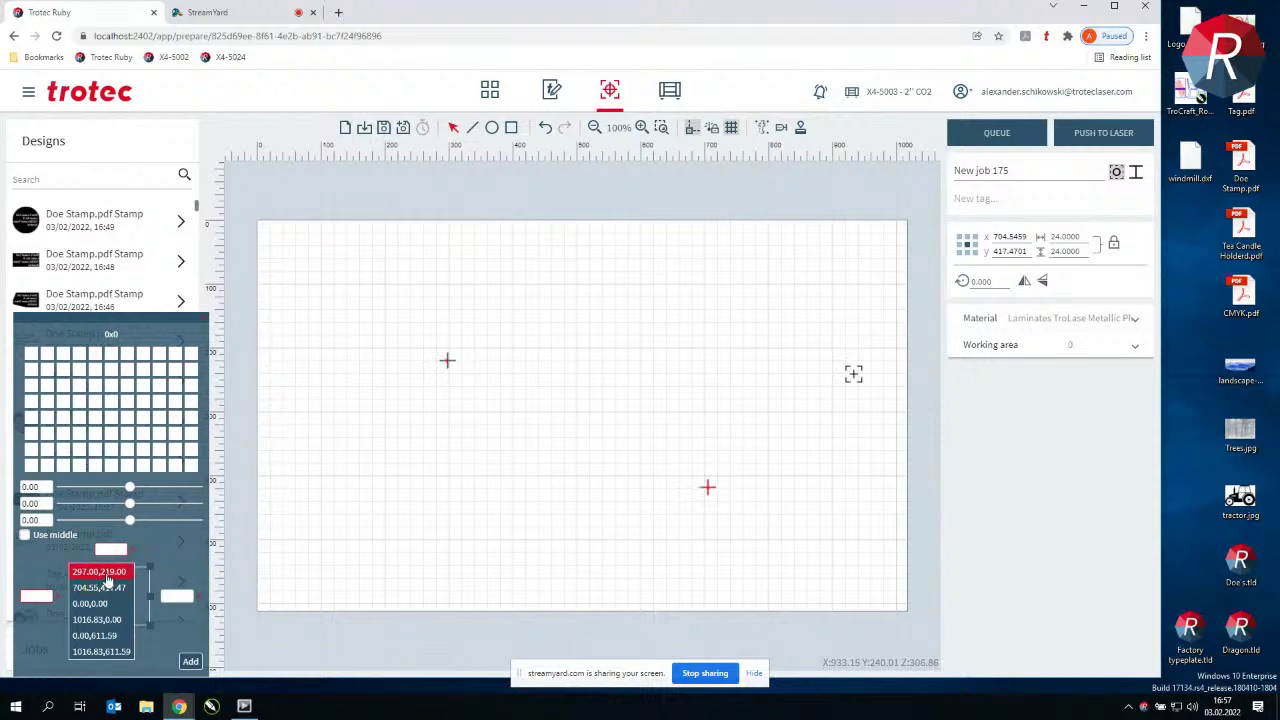
{"action": "left_click", "coordinate": [106, 576]}
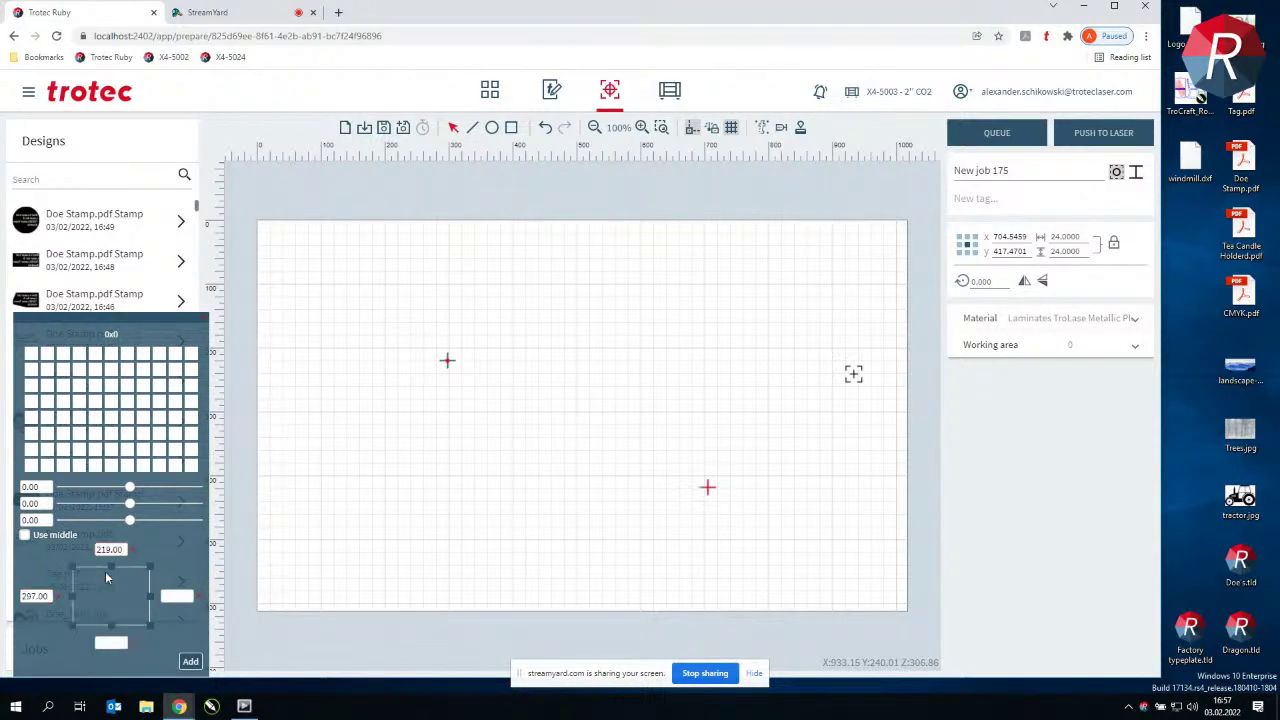
{"action": "mouse_move", "coordinate": [150, 630]}
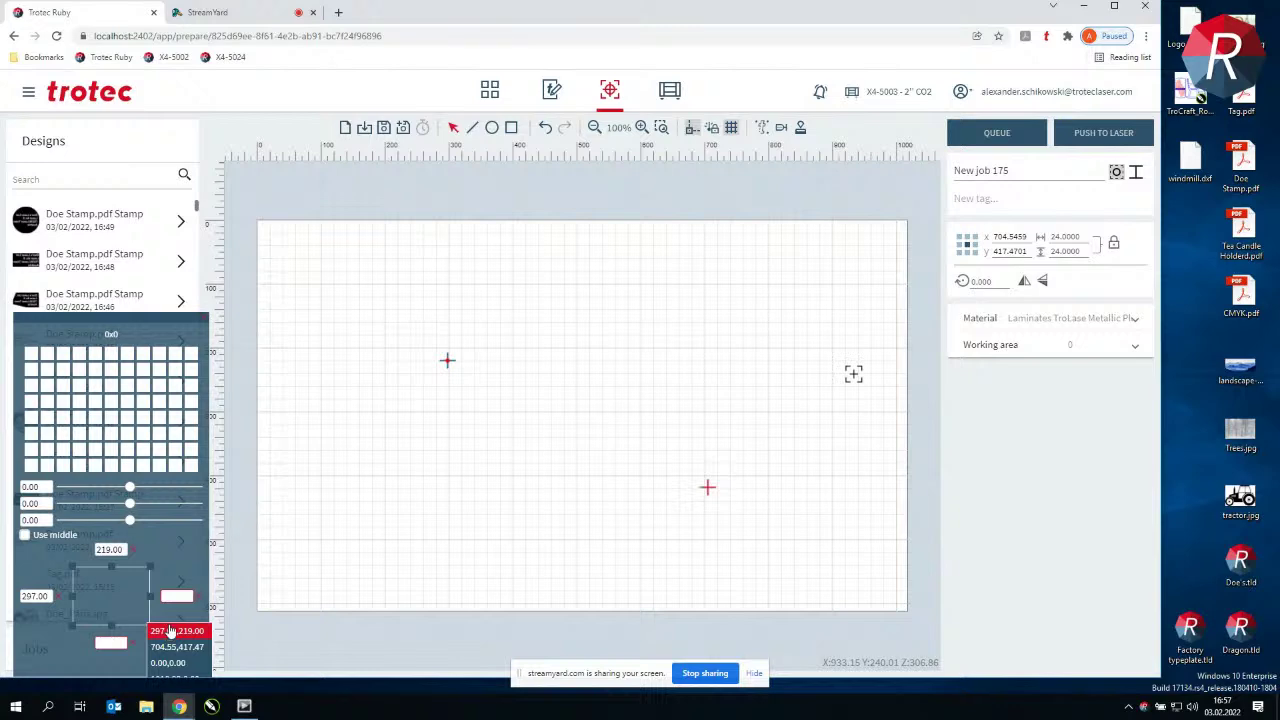
{"action": "left_click", "coordinate": [175, 647]}
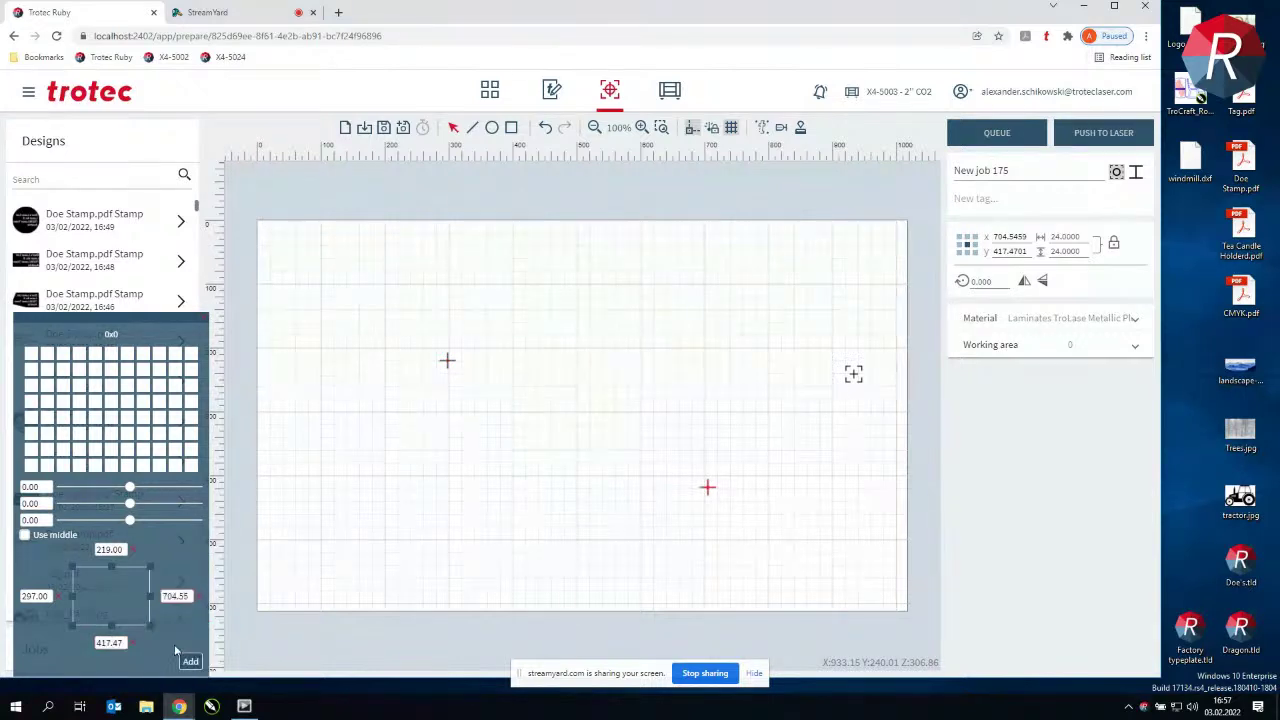
{"action": "left_click", "coordinate": [62, 385]}
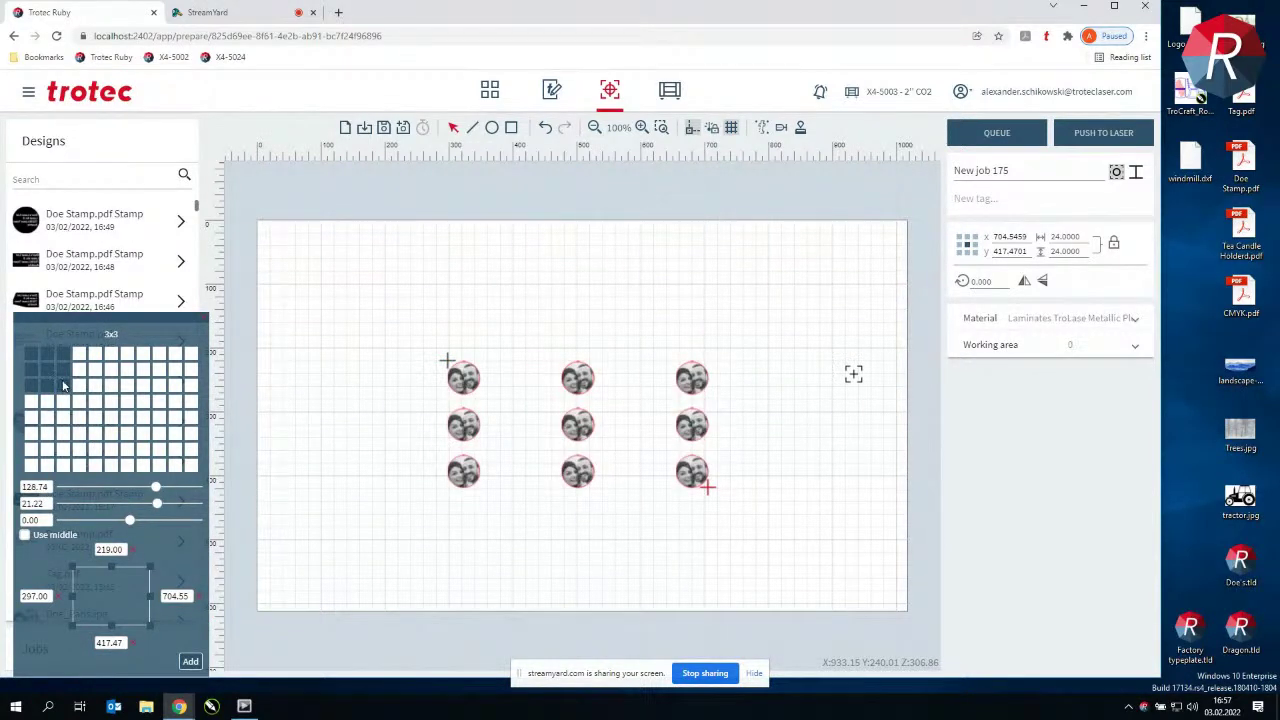
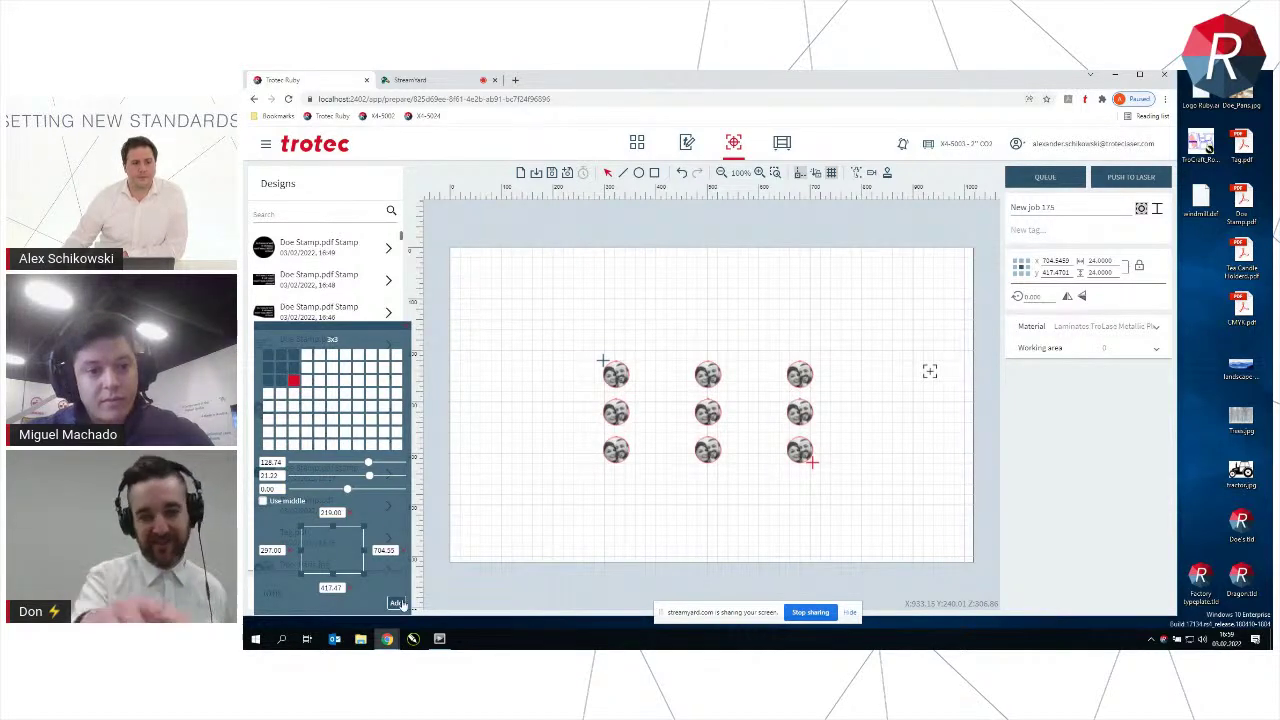
Add a 3x3 grid of photo stamp copies, then deselect the new grid
{"action": "left_click", "coordinate": [403, 604]}
{"action": "left_click", "coordinate": [495, 326]}
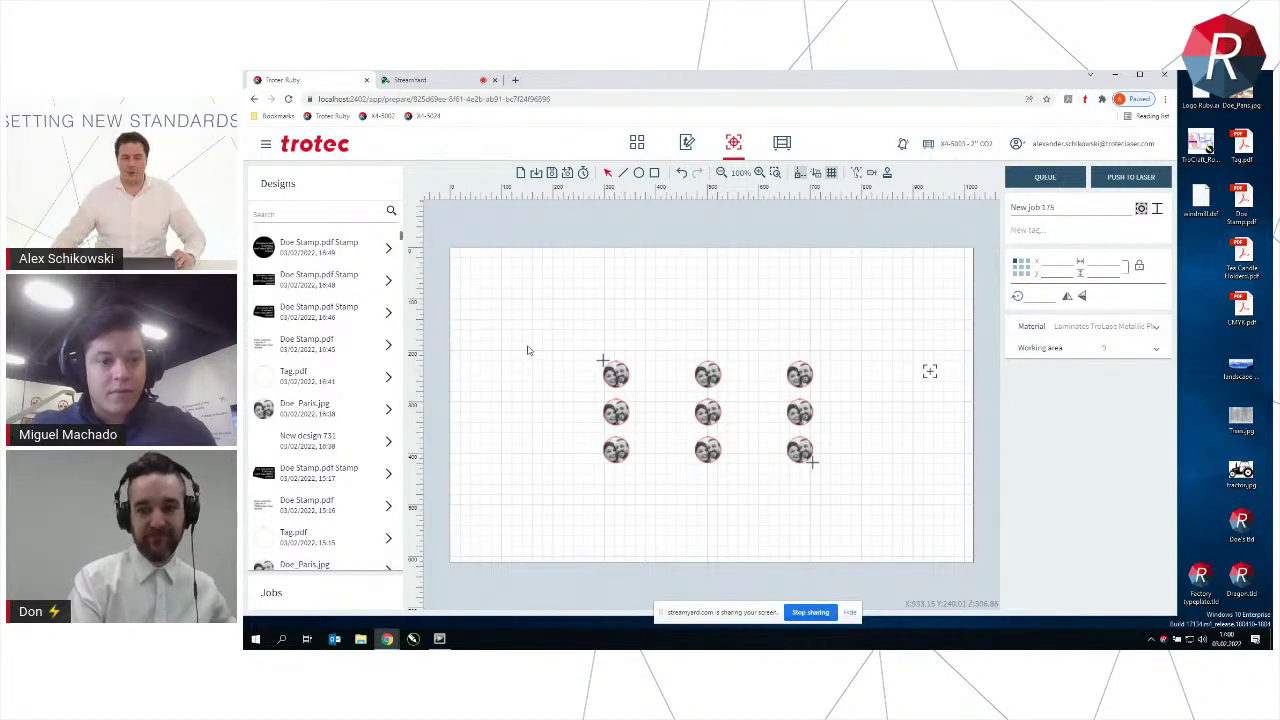
Enlarge the top-right stamp to about 141 × 141 mm and nudge it down-left above the grid
{"action": "scroll", "coordinate": [545, 340], "scroll_direction": "up", "scroll_amount": 1}
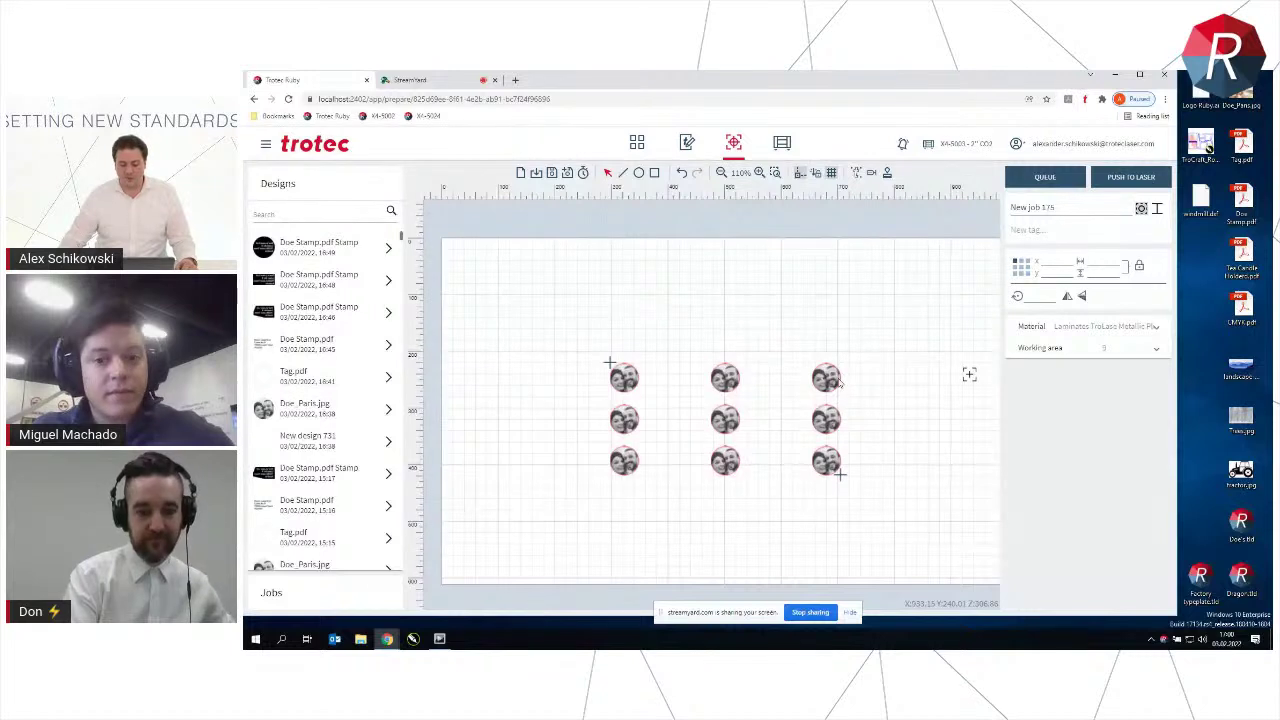
{"action": "left_click_drag", "start_coordinate": [830, 381], "coordinate": [920, 272]}
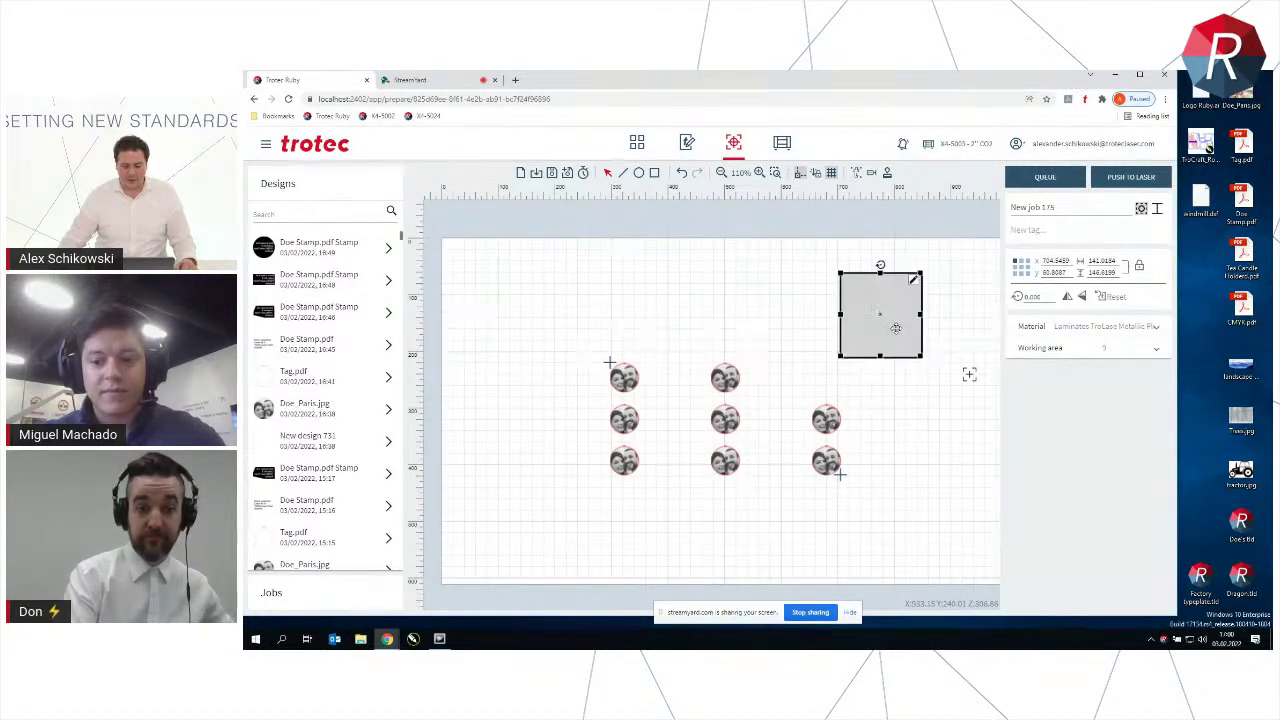
{"action": "left_click_drag", "start_coordinate": [886, 315], "coordinate": [872, 336]}
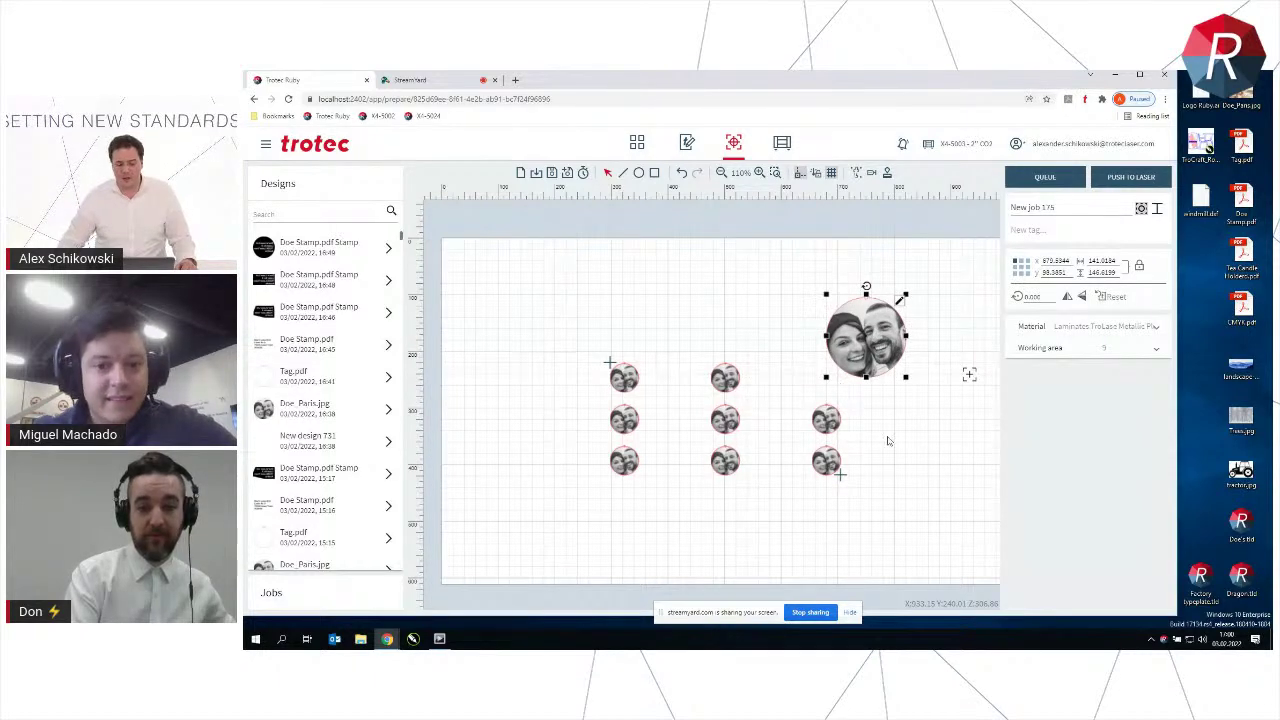
{"action": "scroll", "coordinate": [901, 436], "scroll_direction": "down", "scroll_amount": 1}
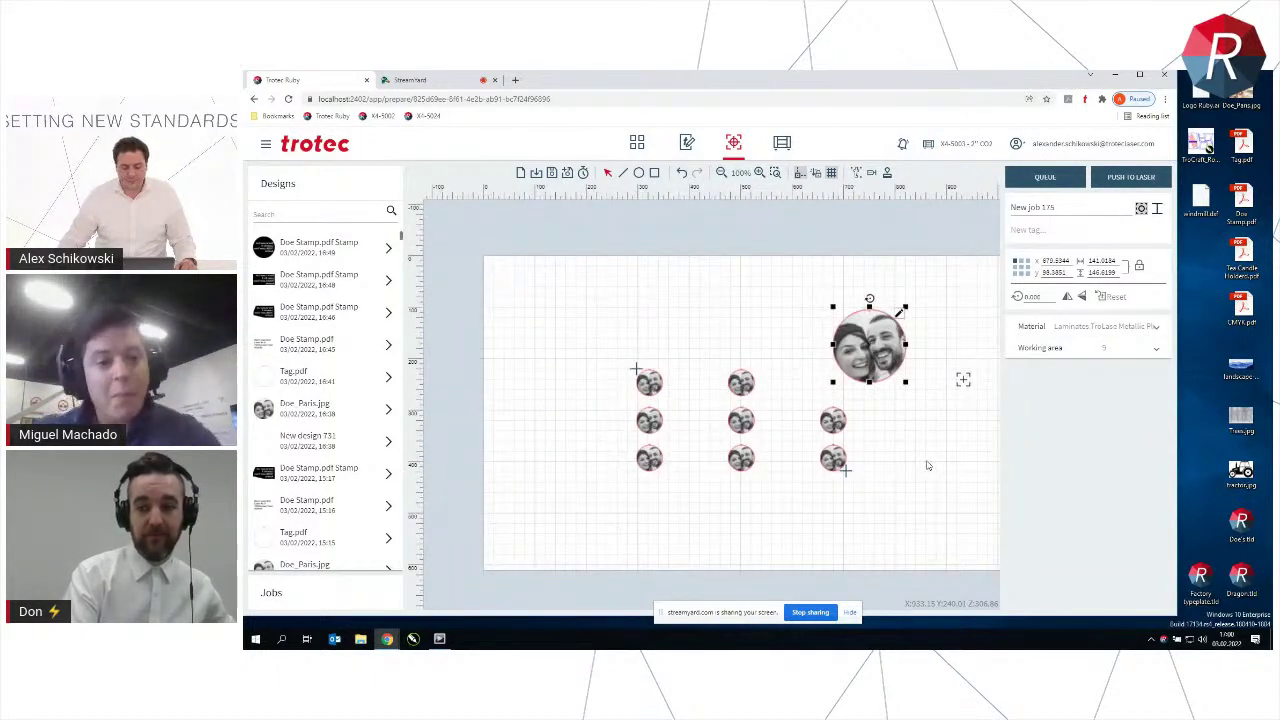
{"action": "left_click", "coordinate": [926, 465]}
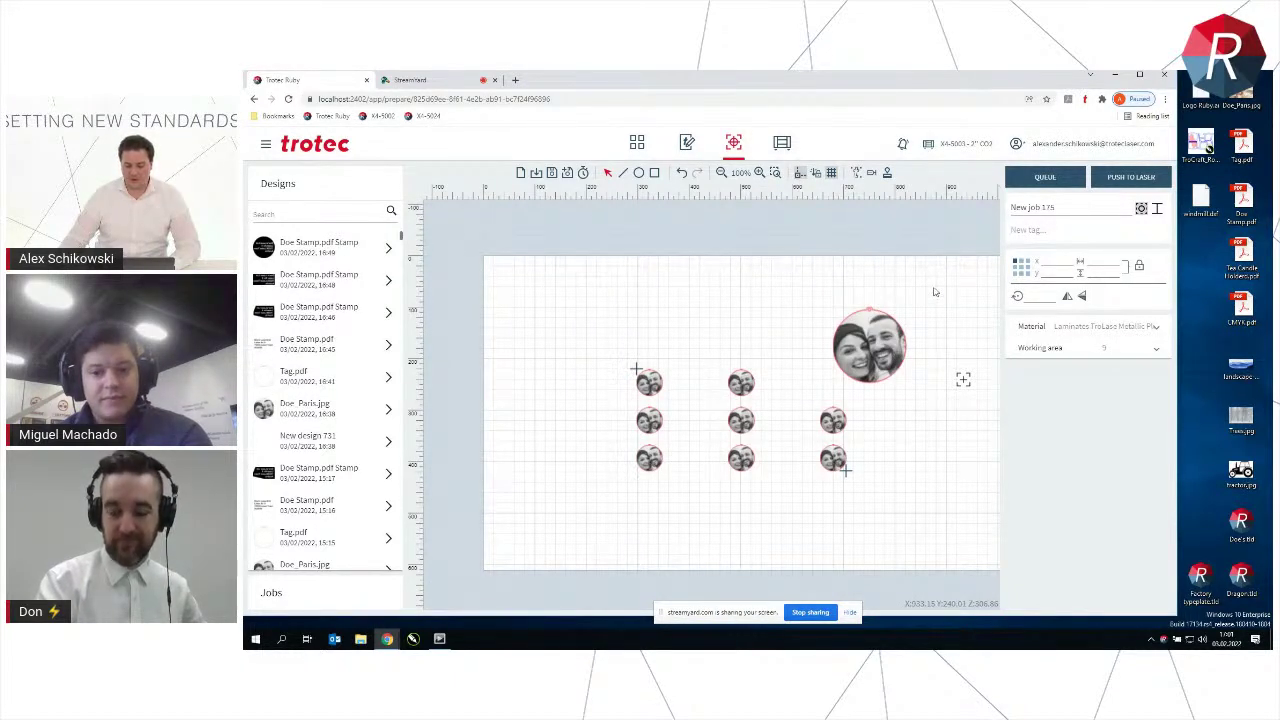
Delete all photo stamps and move the small cross marker toward the upper left
{"action": "left_click_drag", "start_coordinate": [936, 290], "coordinate": [613, 508]}
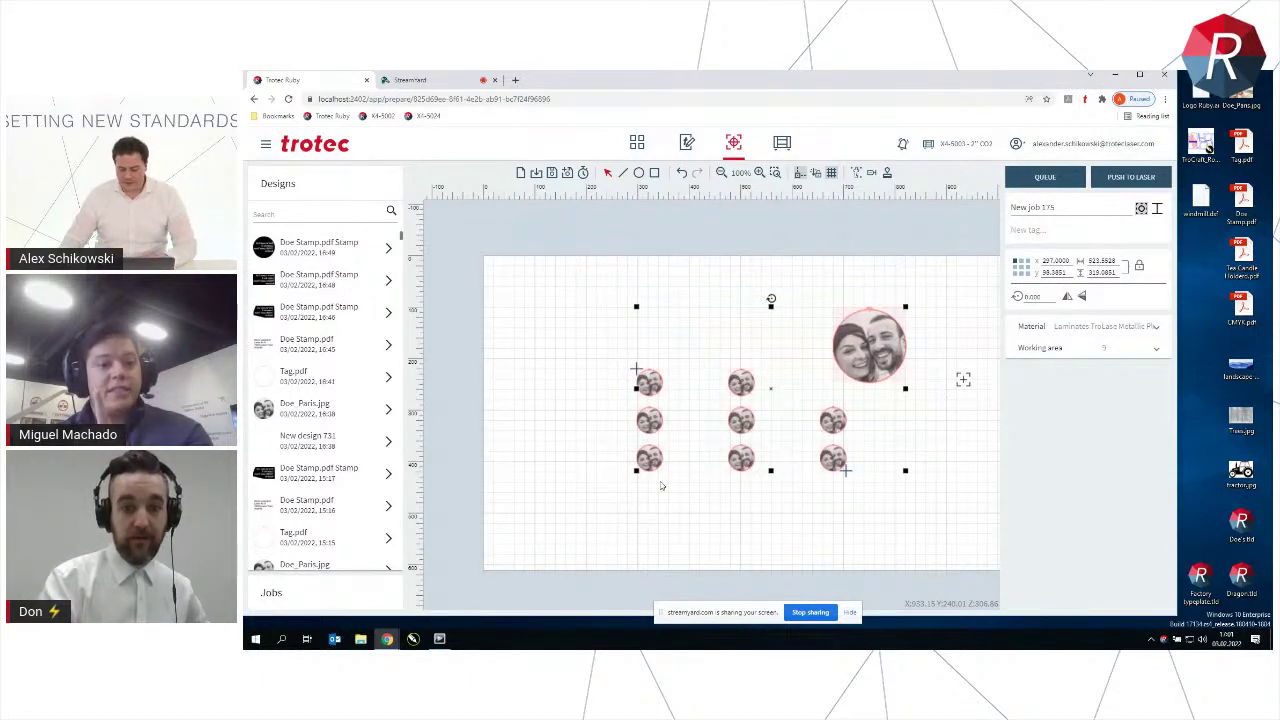
{"action": "key", "text": "Delete"}
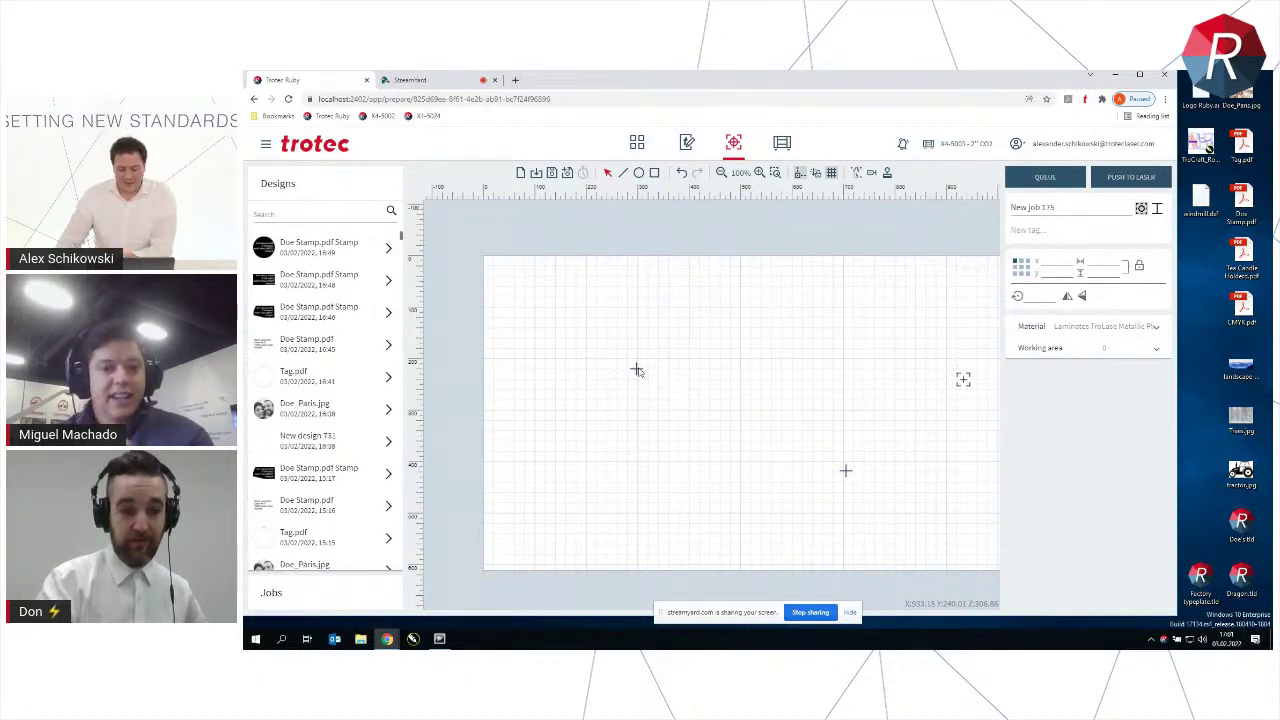
{"action": "left_click", "coordinate": [847, 470]}
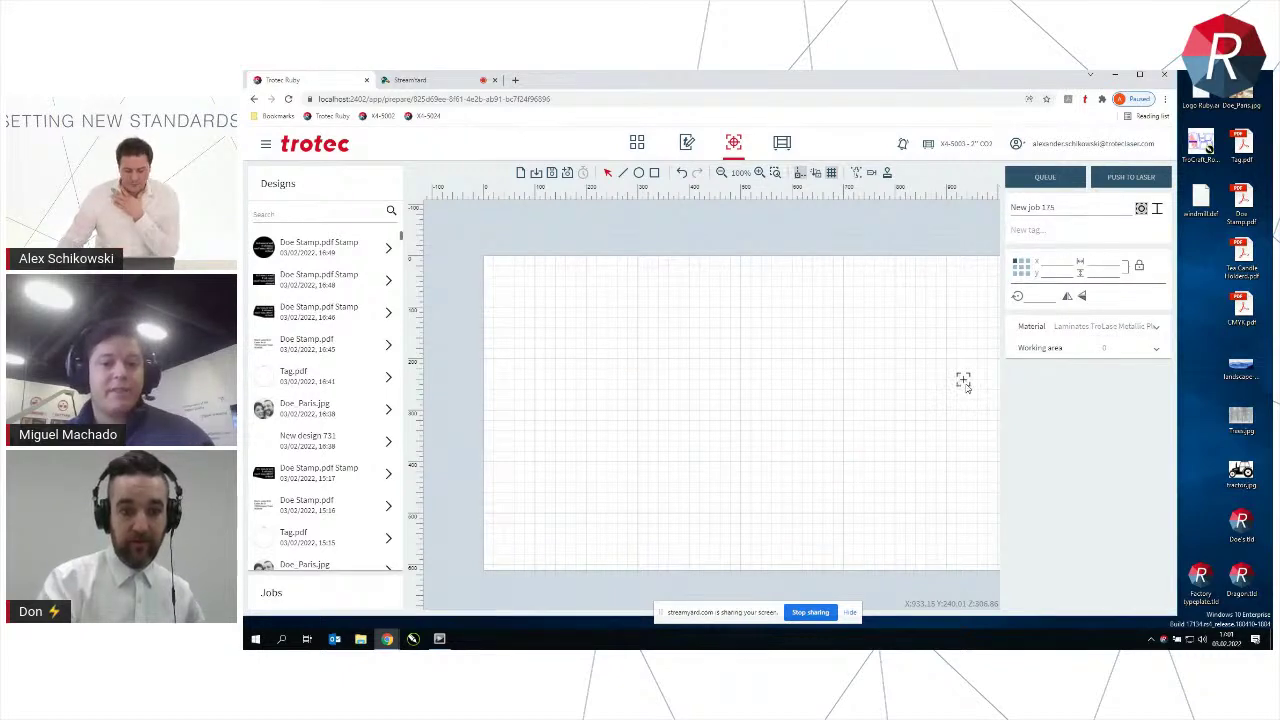
{"action": "left_click", "coordinate": [806, 394]}
Deselect the marker and open the Knowledge base from the main navigation menu
{"action": "left_click", "coordinate": [615, 340]}
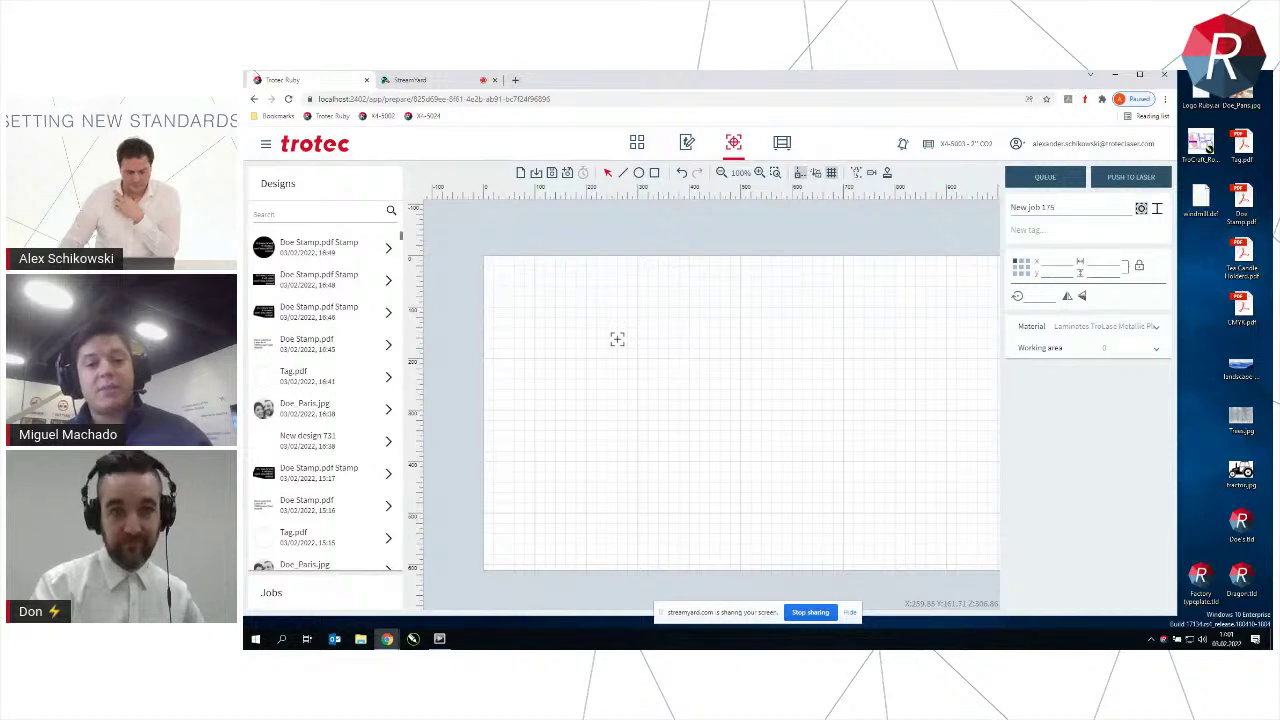
{"action": "left_click", "coordinate": [265, 144]}
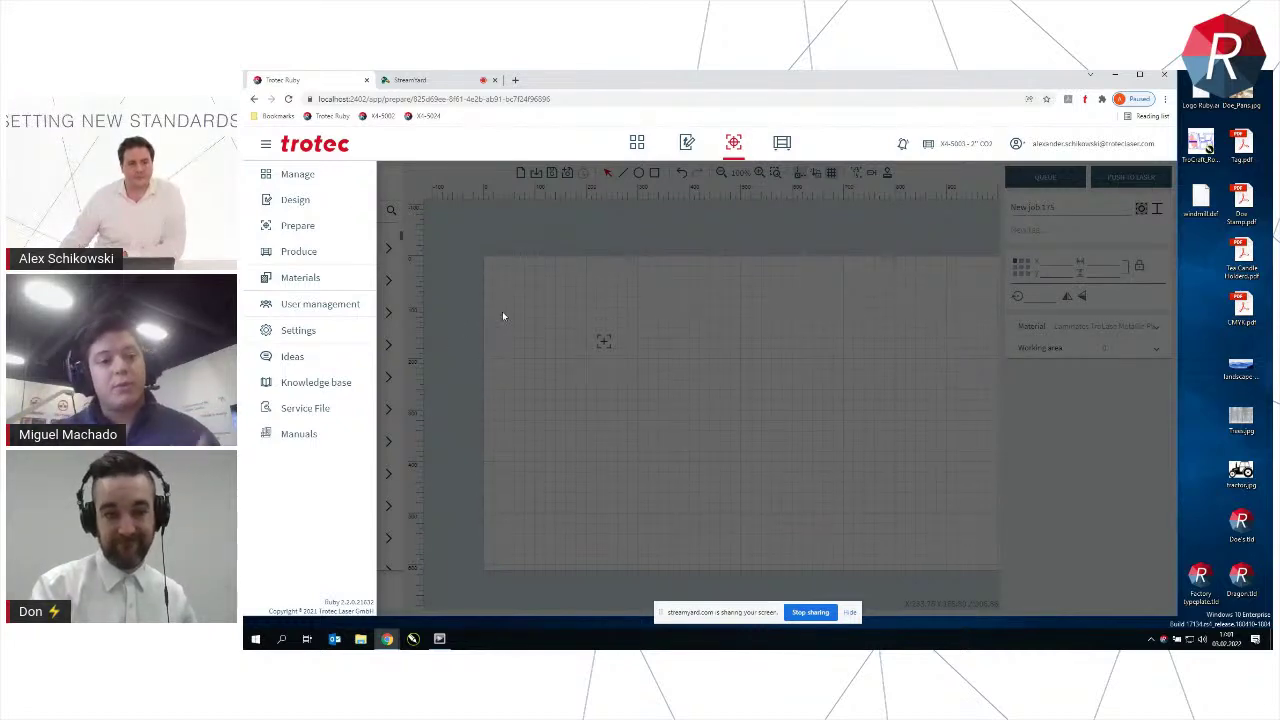
{"action": "left_click", "coordinate": [338, 381]}
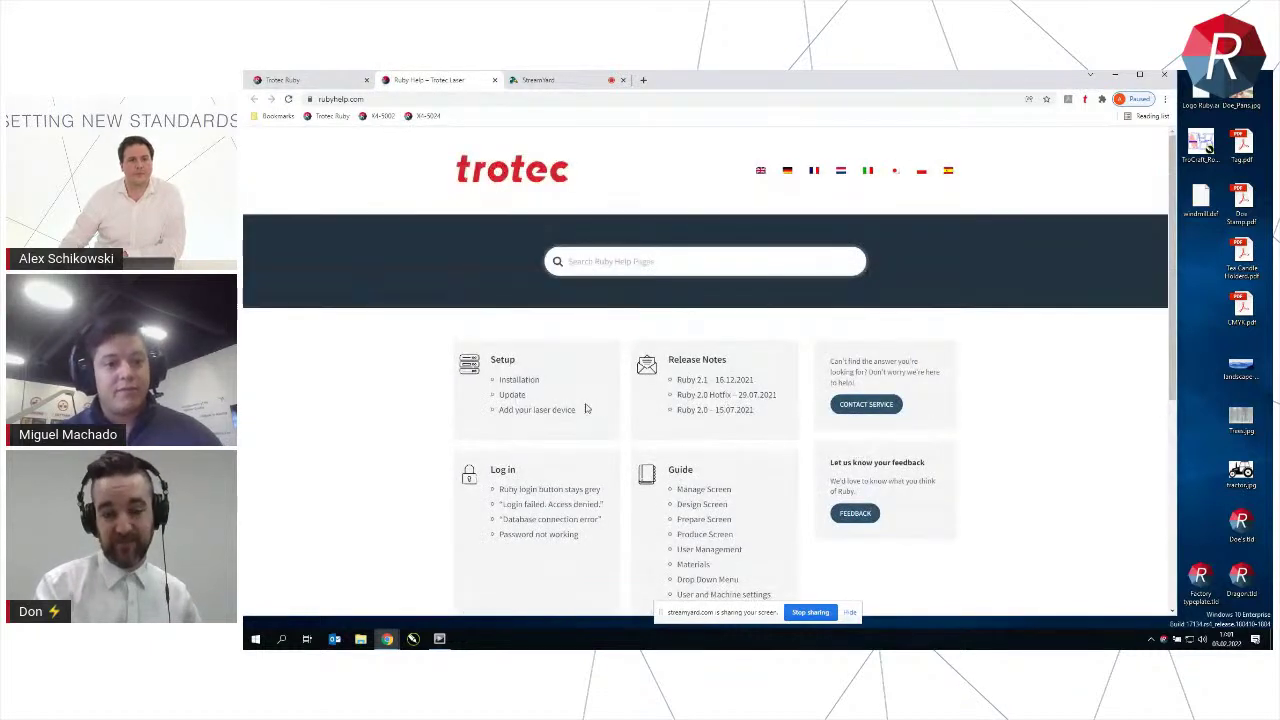
Browse the rubyhelp.com help sections, then switch back to the Trotec Ruby tab
{"action": "scroll", "coordinate": [604, 394], "scroll_direction": "down", "scroll_amount": 1}
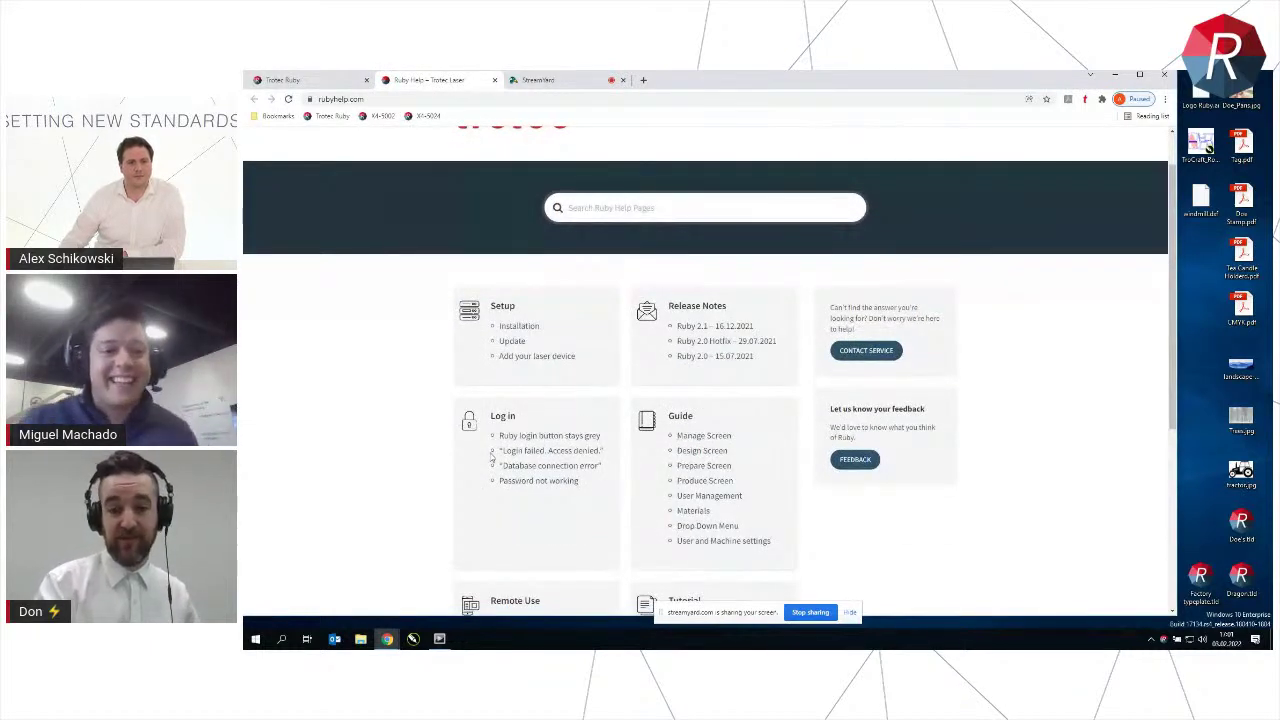
{"action": "scroll", "coordinate": [491, 455], "scroll_direction": "down", "scroll_amount": 1}
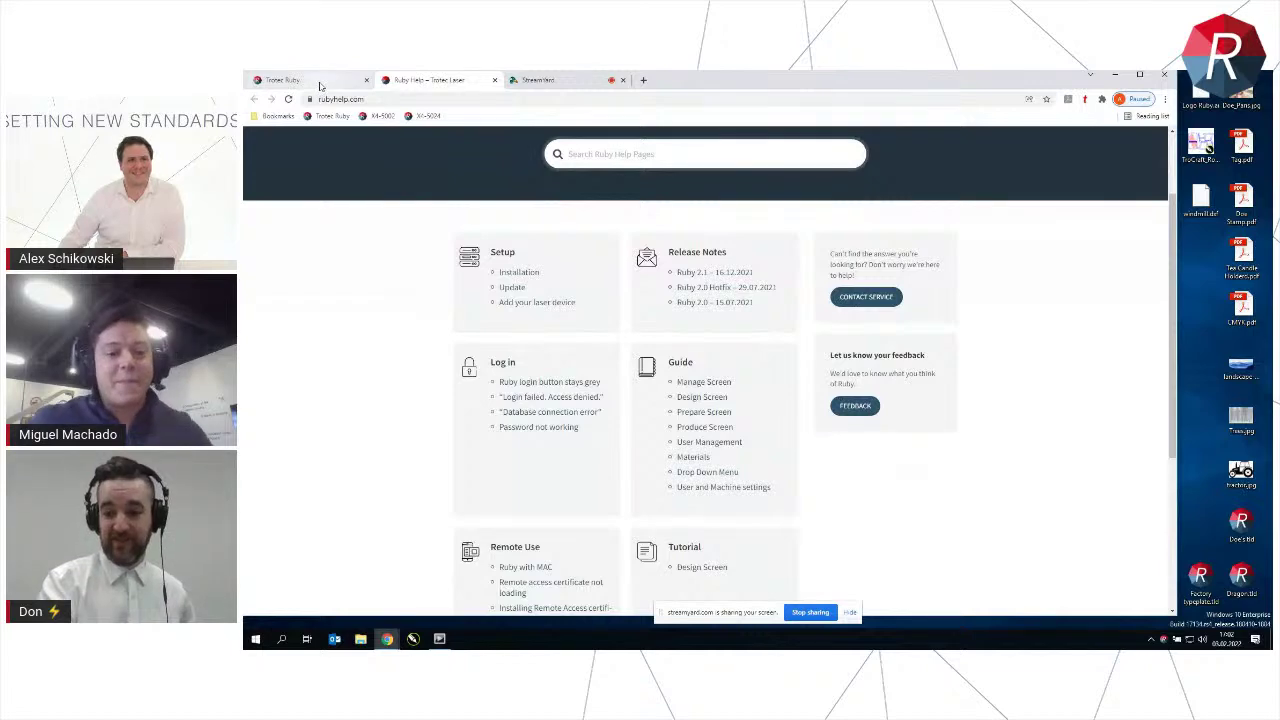
{"action": "left_click", "coordinate": [320, 82]}
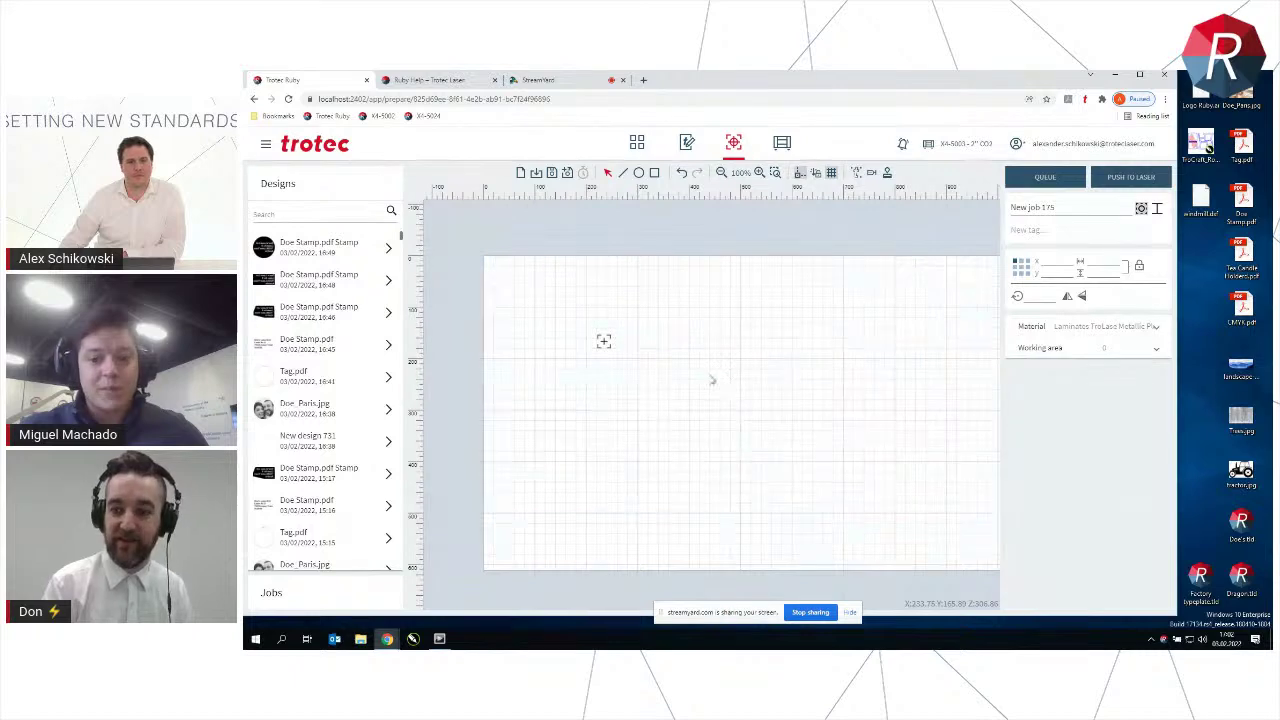
{"action": "scroll", "coordinate": [718, 383], "scroll_direction": "down", "scroll_amount": 1}
{"action": "scroll", "coordinate": [770, 374], "scroll_direction": "right", "scroll_amount": 2}
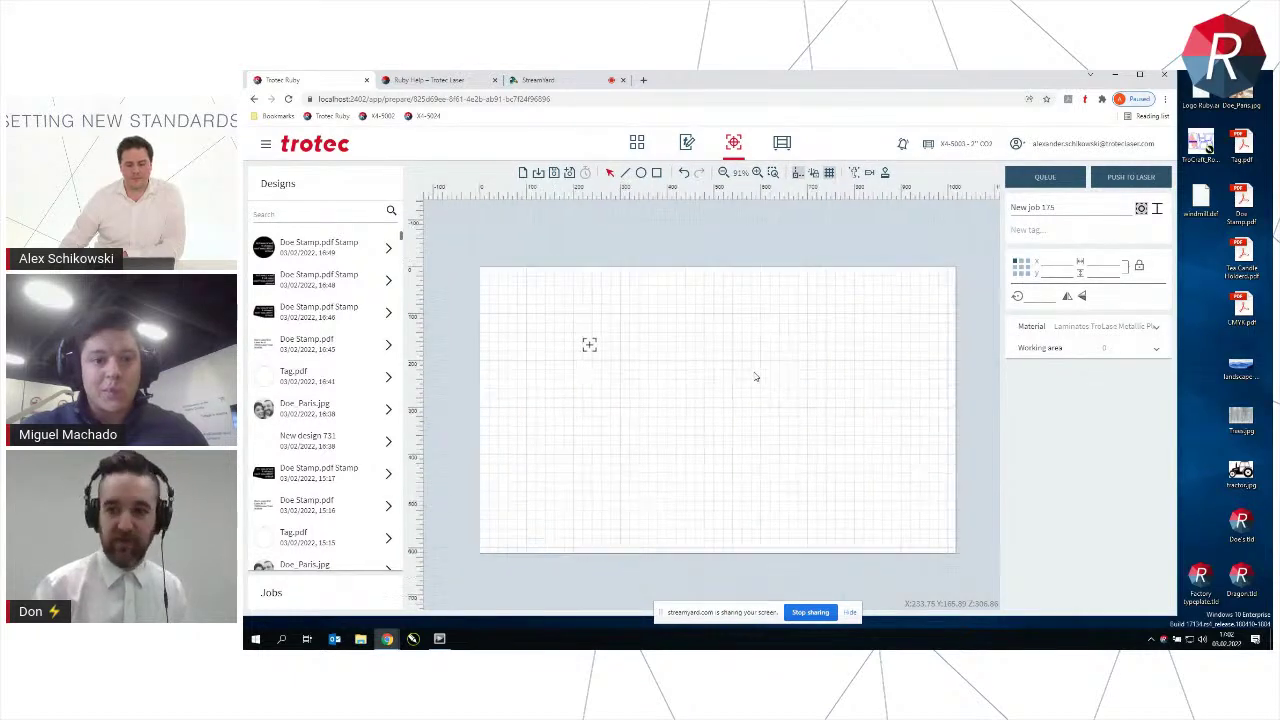
{"action": "scroll", "coordinate": [650, 317], "scroll_direction": "up", "scroll_amount": 1}
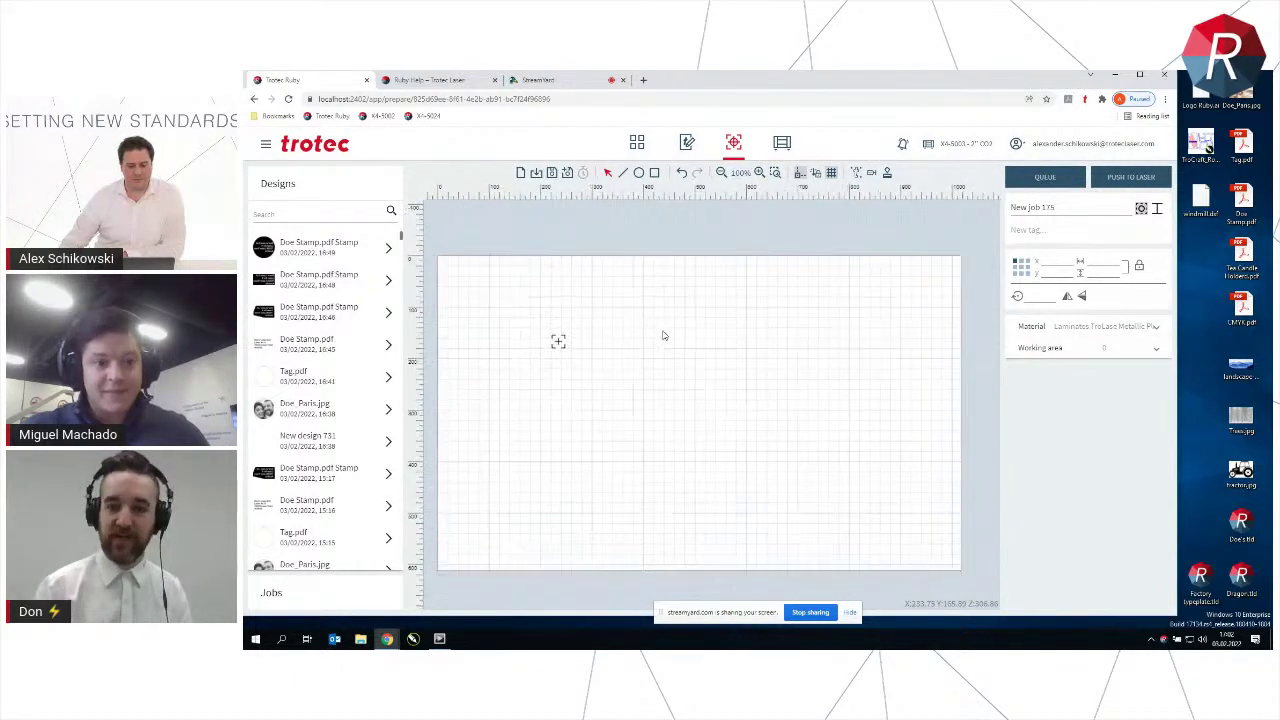
{"action": "scroll", "coordinate": [665, 330], "scroll_direction": "left", "scroll_amount": 1}
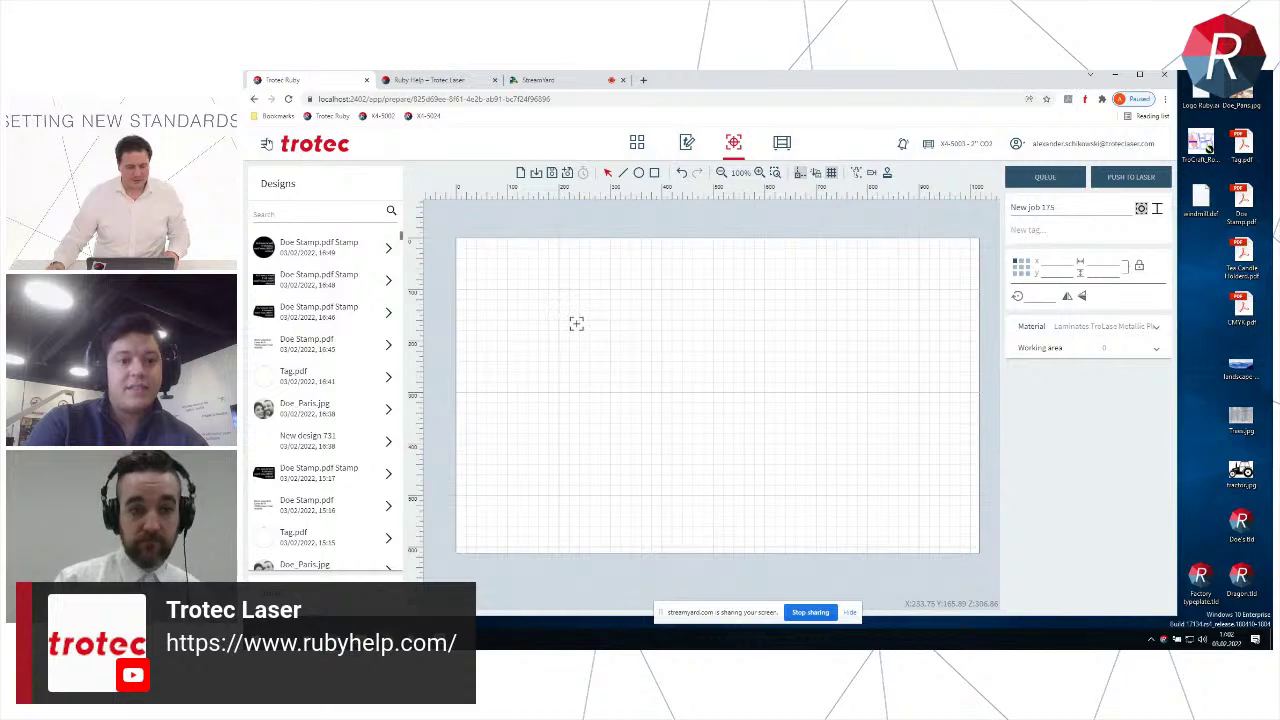
Open the Ideas portal from the main navigation menu
{"action": "left_click", "coordinate": [266, 143]}
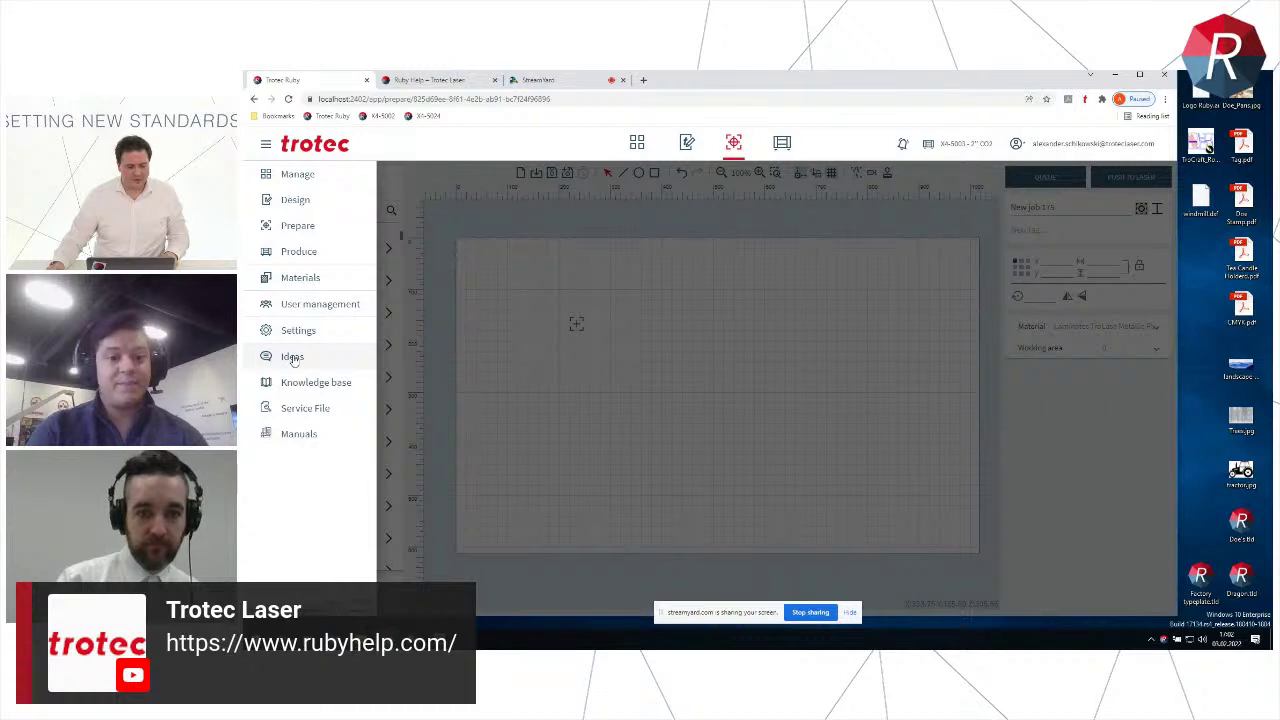
{"action": "left_click", "coordinate": [292, 357]}
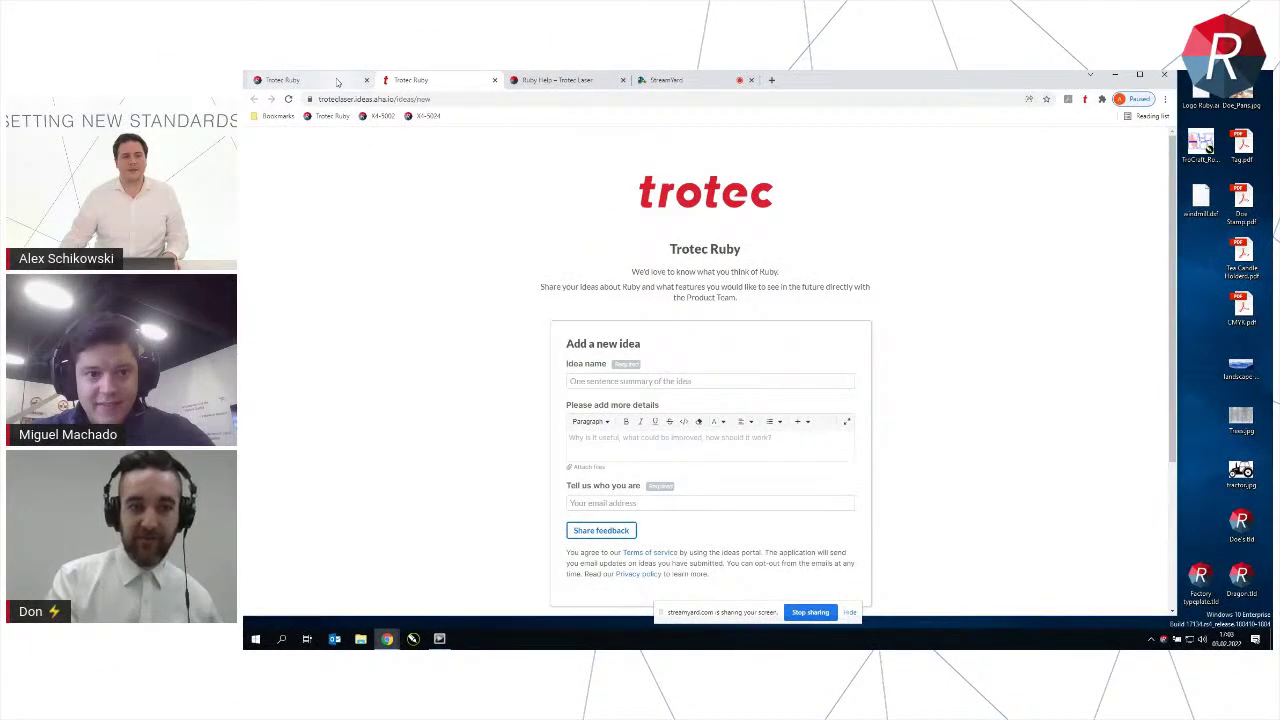
Switch back to the first Trotec Ruby browser tab with the Prepare screen
{"action": "left_click", "coordinate": [125, 57]}
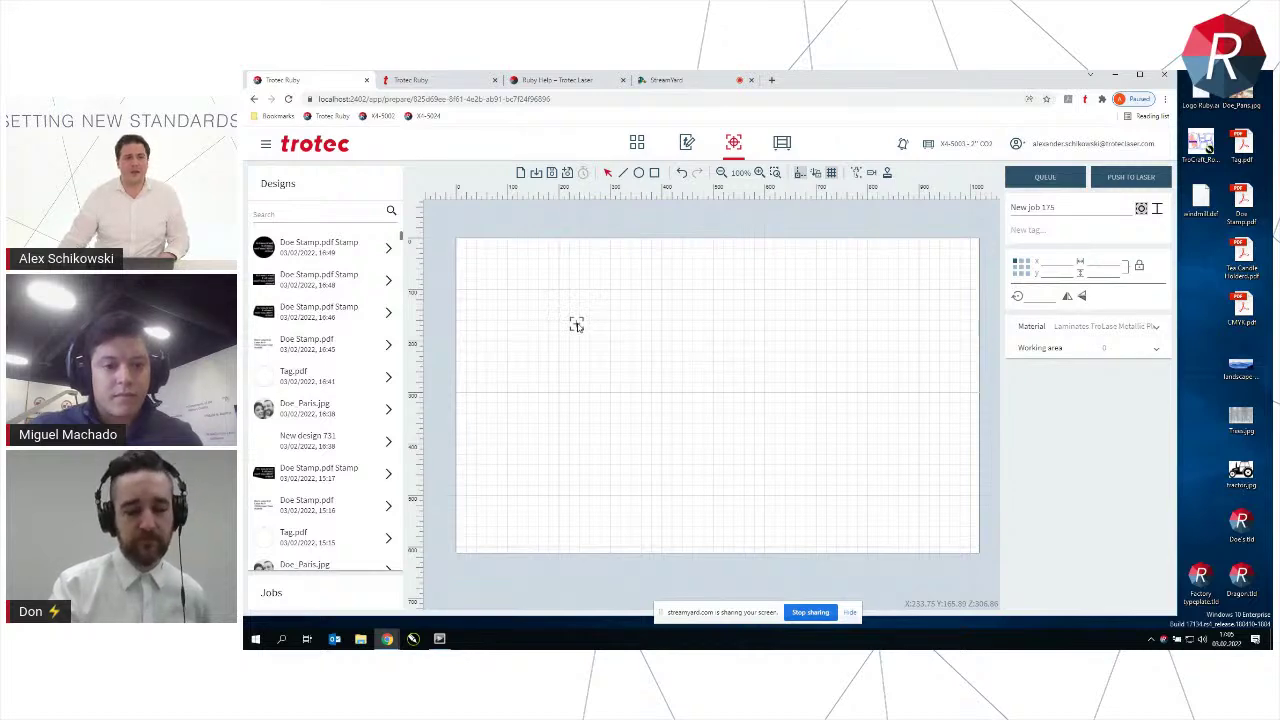
Nudge the cross marker up-left, save New job 175, and open Settings
{"action": "left_click_drag", "start_coordinate": [576, 325], "coordinate": [494, 276]}
{"action": "left_click", "coordinate": [505, 281]}
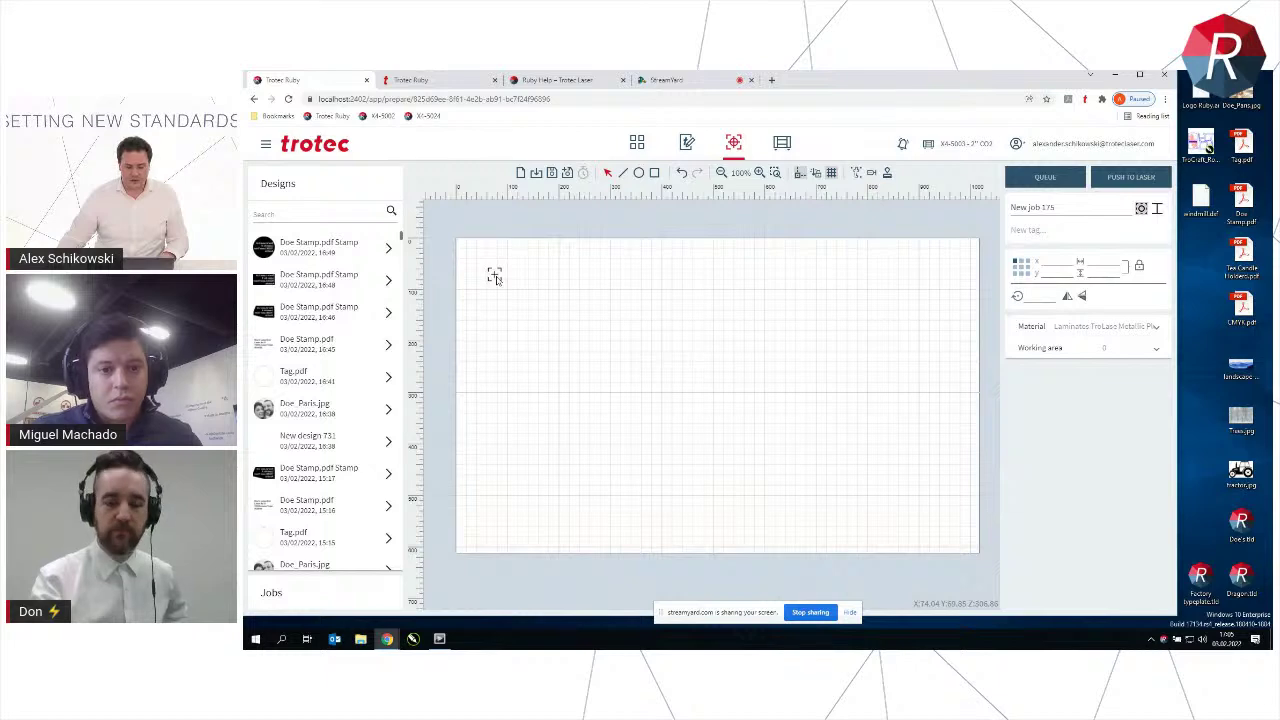
{"action": "left_click", "coordinate": [551, 174]}
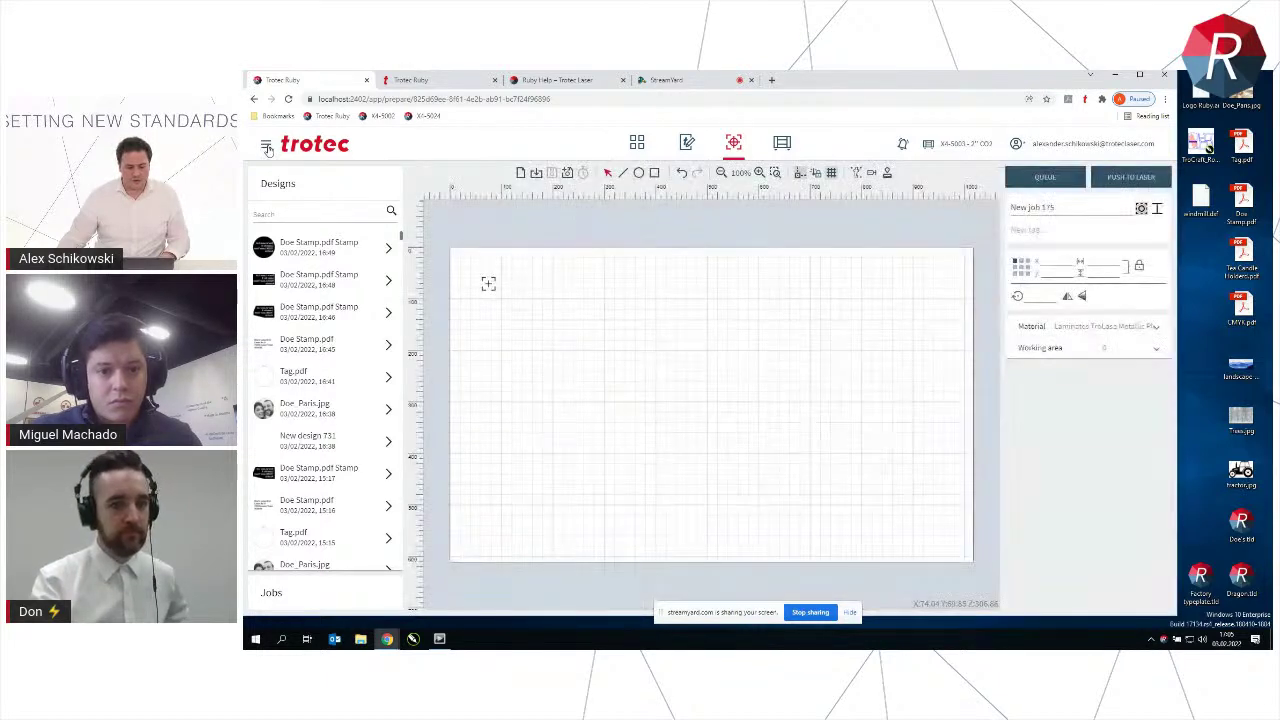
{"action": "left_click", "coordinate": [267, 146]}
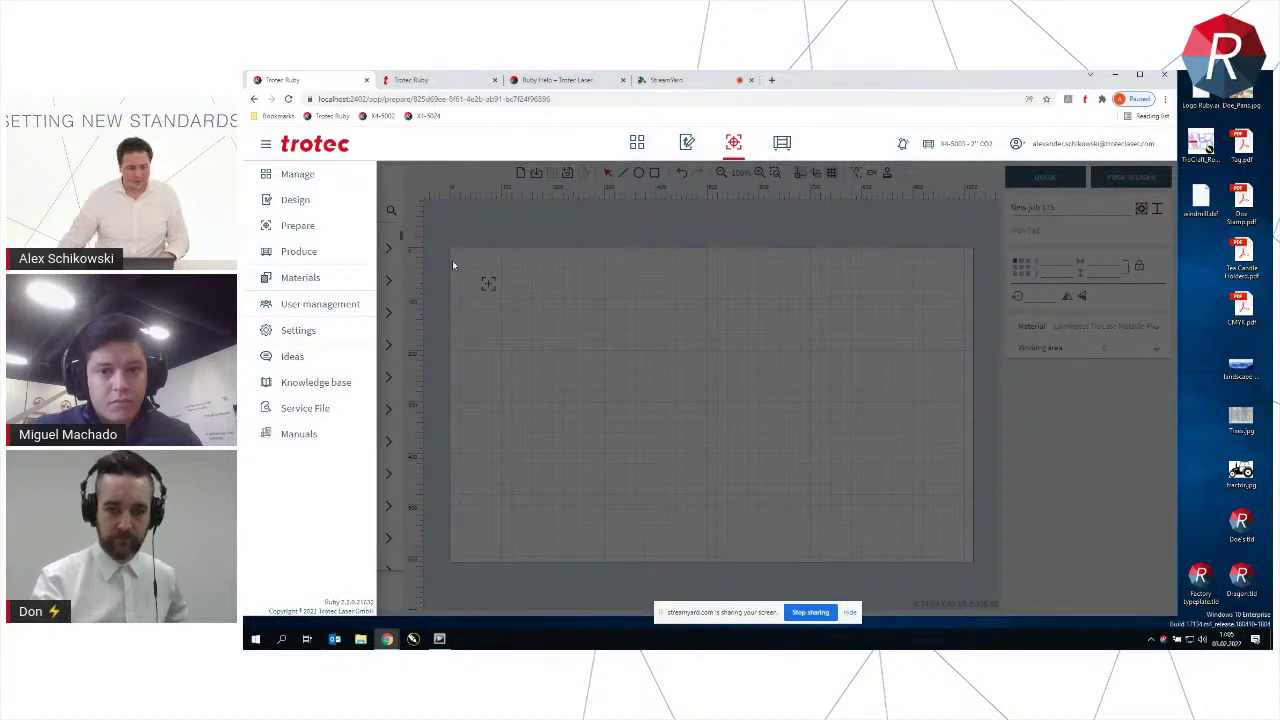
{"action": "left_click", "coordinate": [305, 331]}
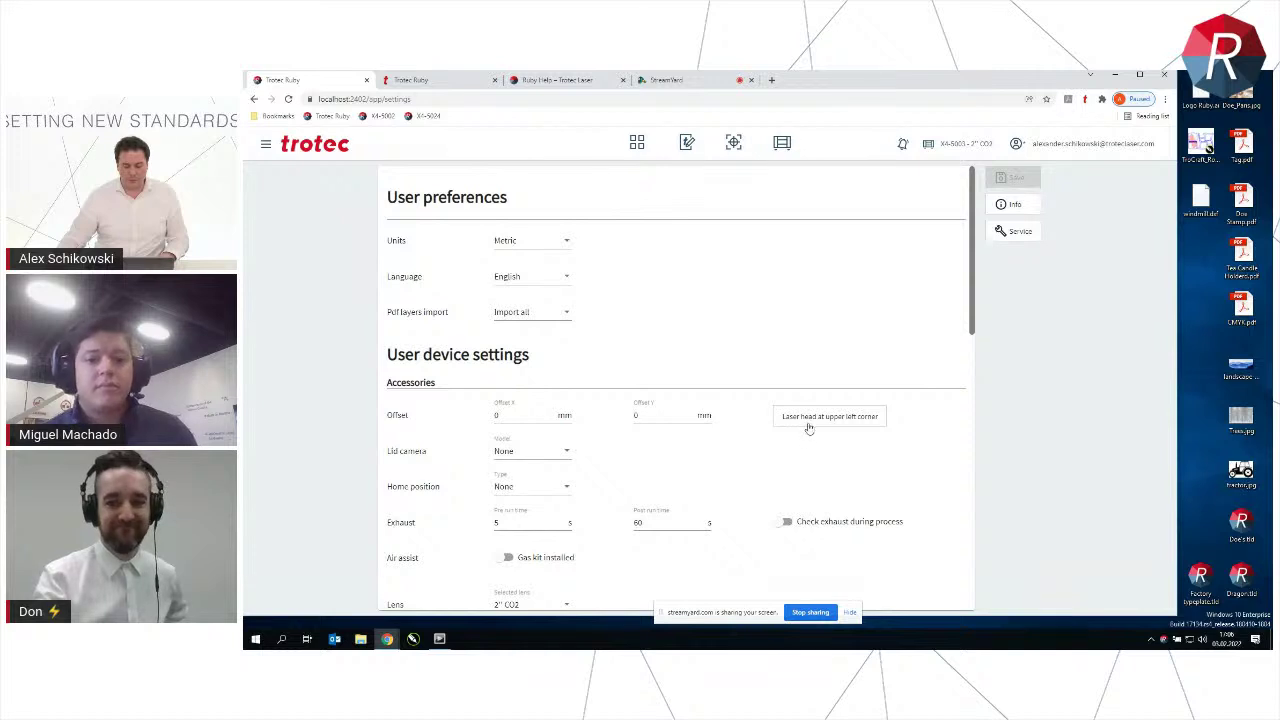
Take the offset from 'Laser head at upper left corner', save, and return to Prepare
{"action": "left_click", "coordinate": [862, 418]}
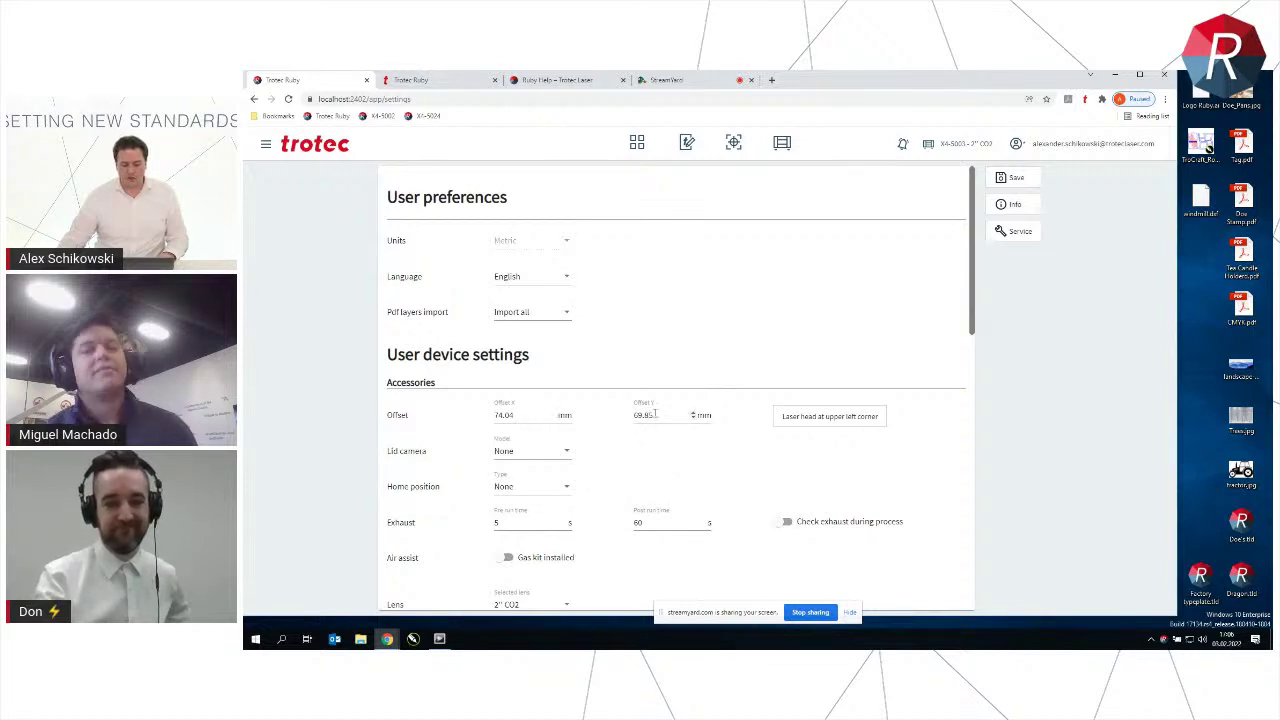
{"action": "left_click", "coordinate": [1015, 178]}
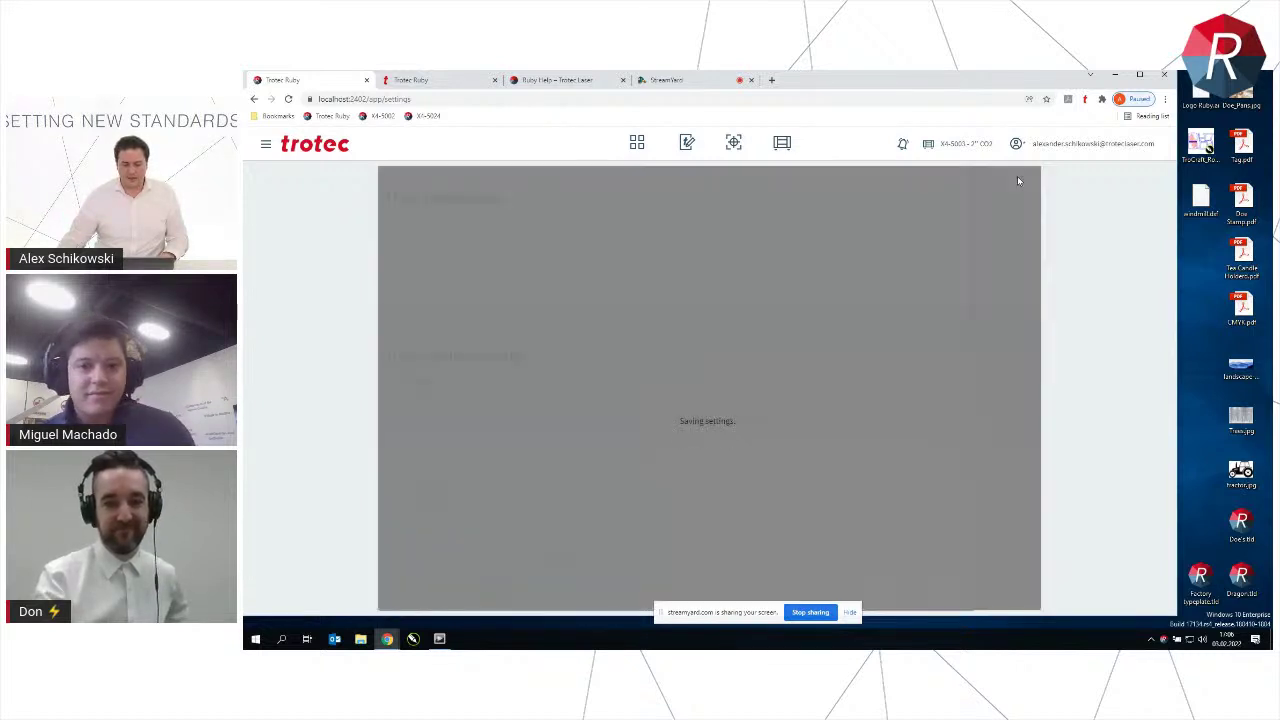
{"action": "left_click", "coordinate": [734, 143]}
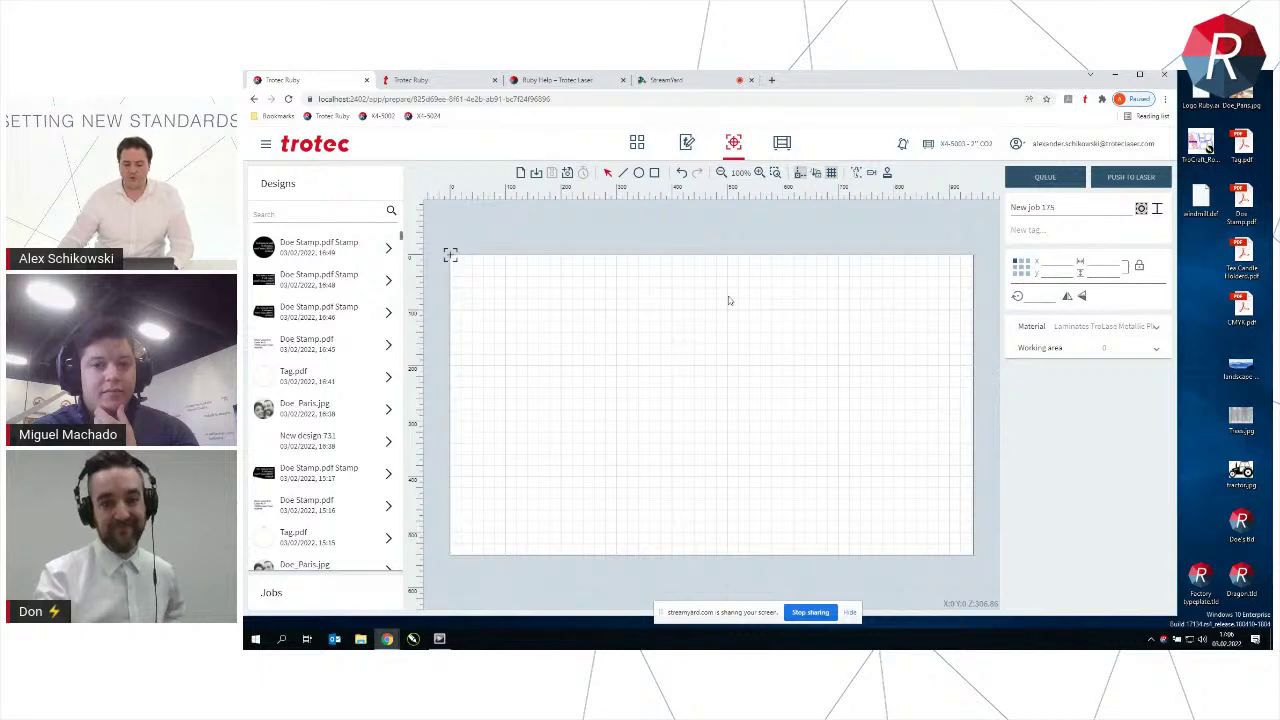
Set Offset X and Offset Y to 0 mm in Settings, save, and return to Prepare
{"action": "left_click", "coordinate": [267, 145]}
{"action": "left_click", "coordinate": [296, 333]}
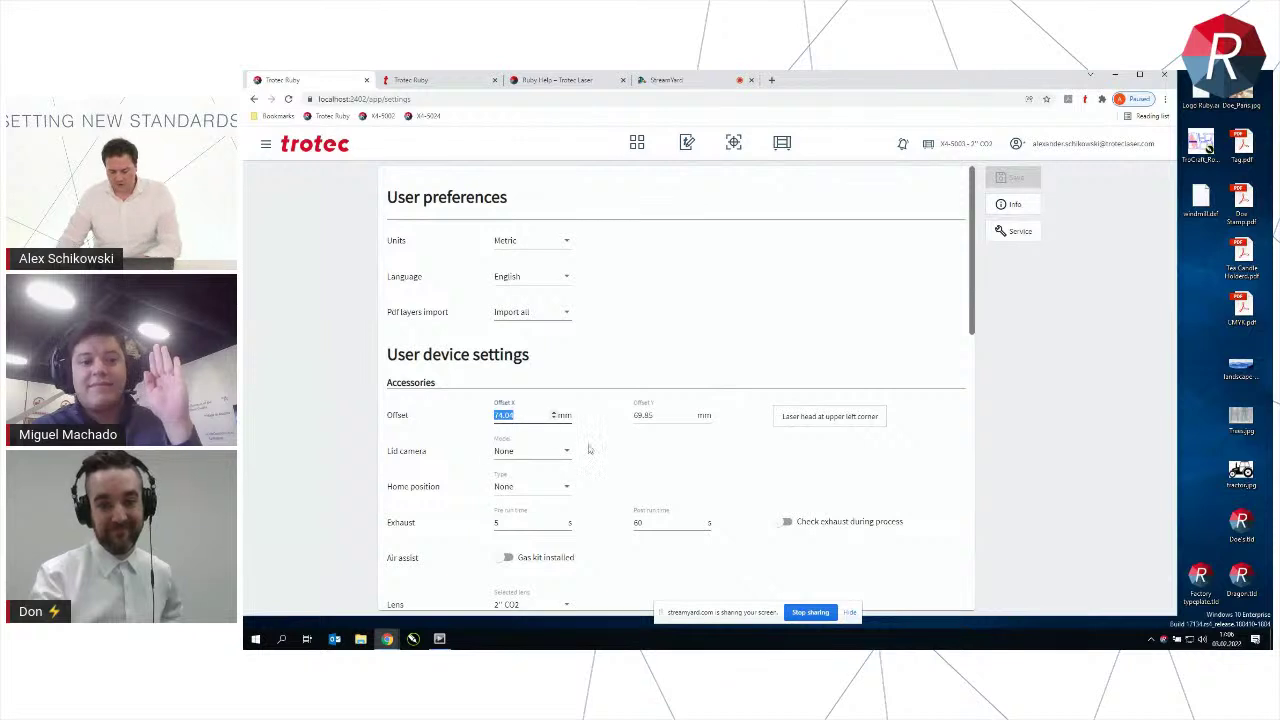
{"action": "type", "text": "0"}
{"action": "key", "text": "Tab"}
{"action": "type", "text": "0"}
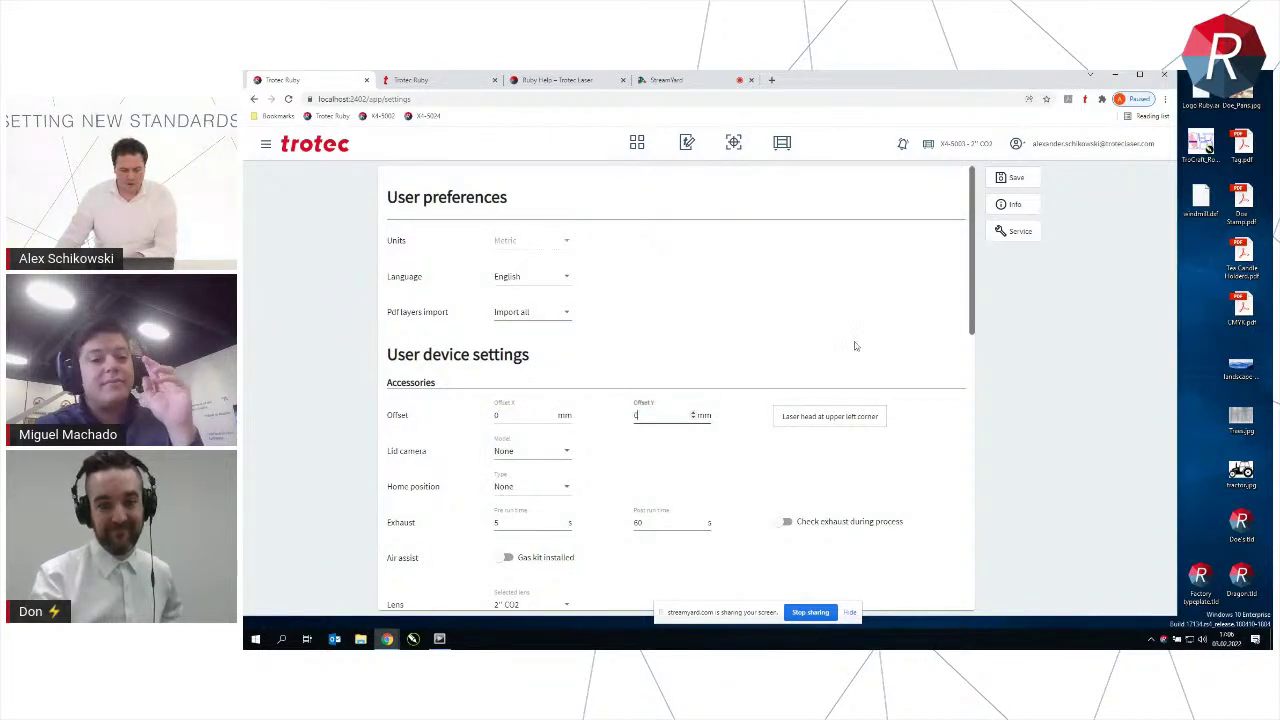
{"action": "left_click", "coordinate": [1010, 177]}
{"action": "left_click", "coordinate": [734, 143]}
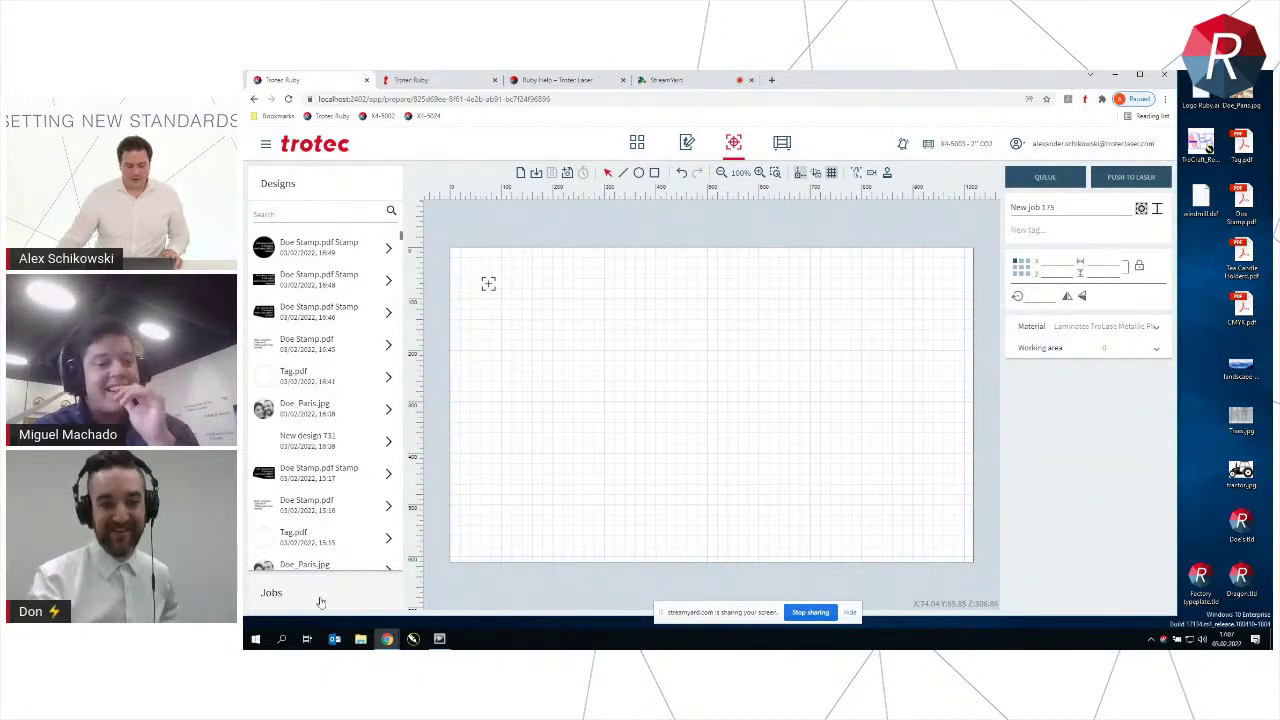
Load the 'Doe Stamp.pdf Stamp' job from the Jobs list
{"action": "left_click", "coordinate": [320, 600]}
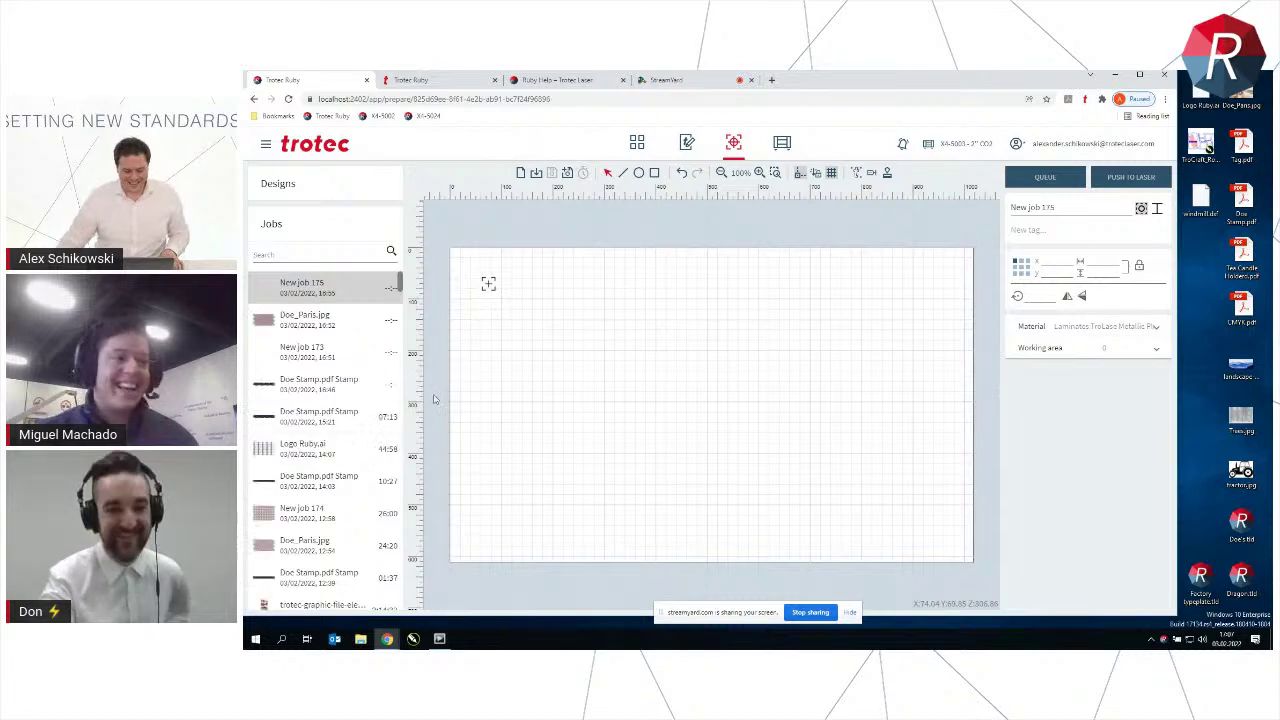
{"action": "left_click", "coordinate": [343, 391]}
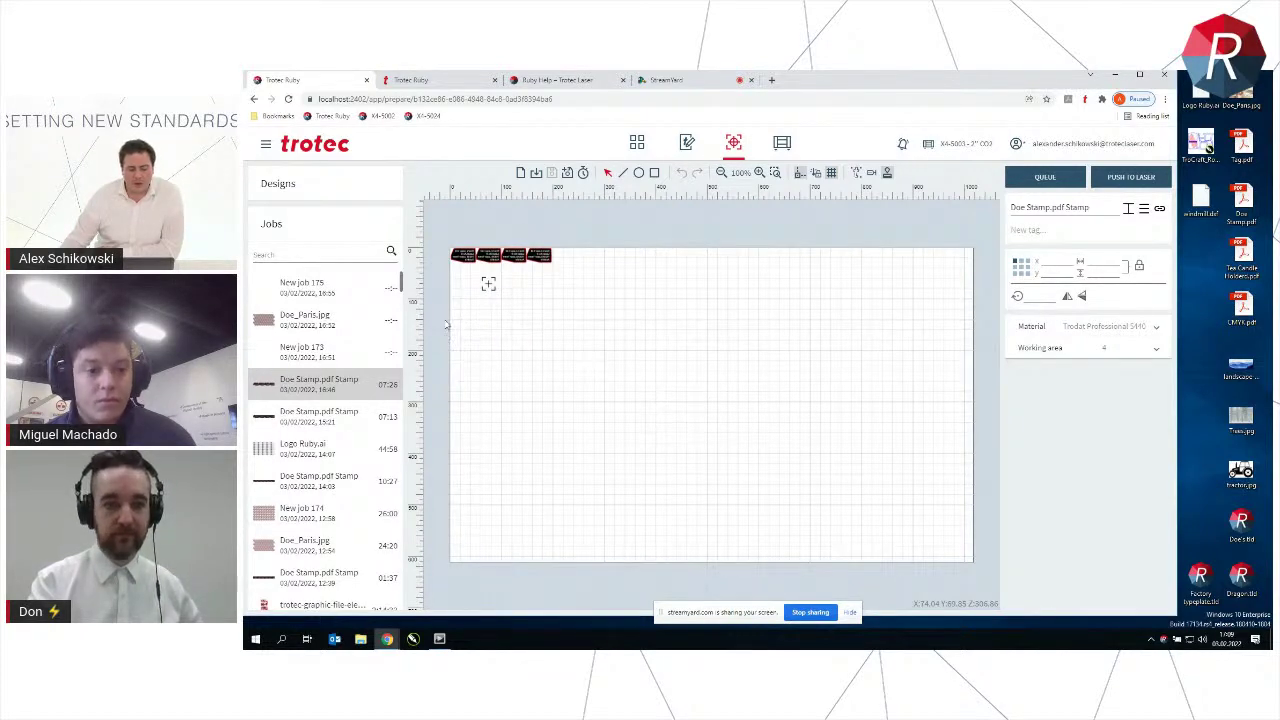
Open the Manage page listing saved designs such as Doe Stamp.pdf Stamp and Tag.pdf
{"action": "mouse_move", "coordinate": [391, 392]}
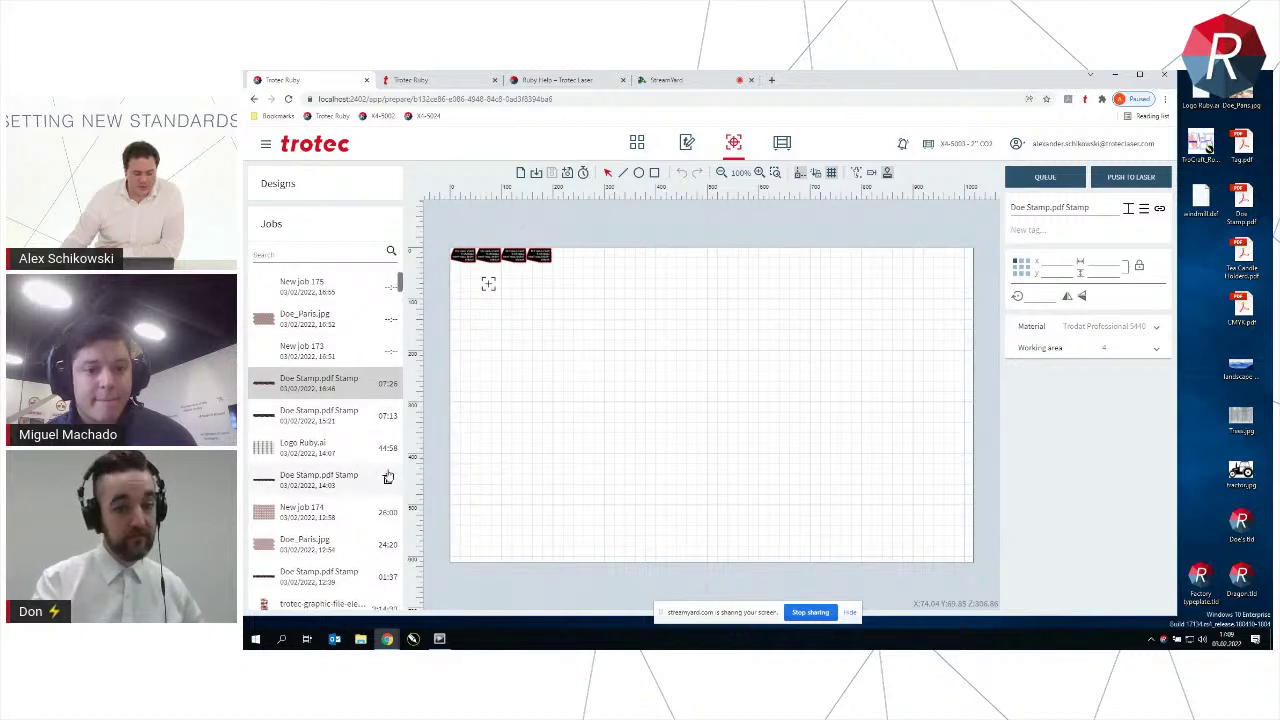
{"action": "scroll", "coordinate": [395, 340], "scroll_direction": "down", "scroll_amount": 2}
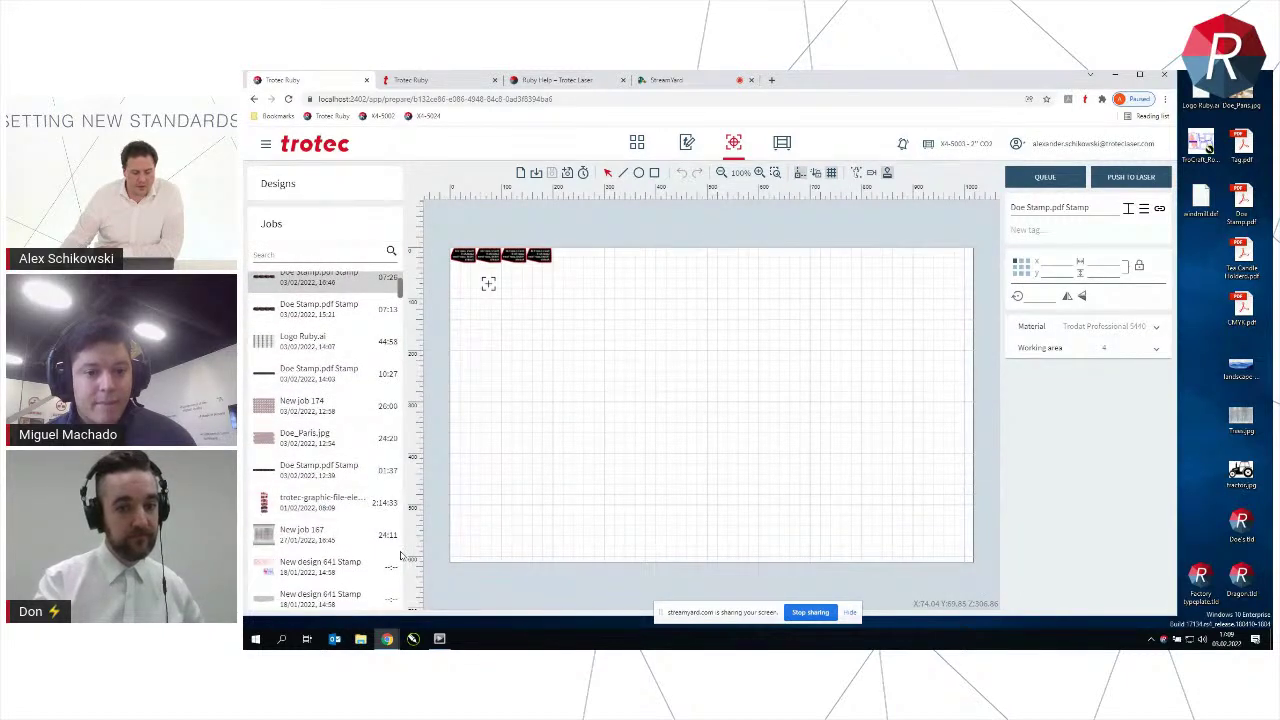
{"action": "mouse_move", "coordinate": [387, 469]}
{"action": "scroll", "coordinate": [387, 469], "scroll_direction": "up", "scroll_amount": 1}
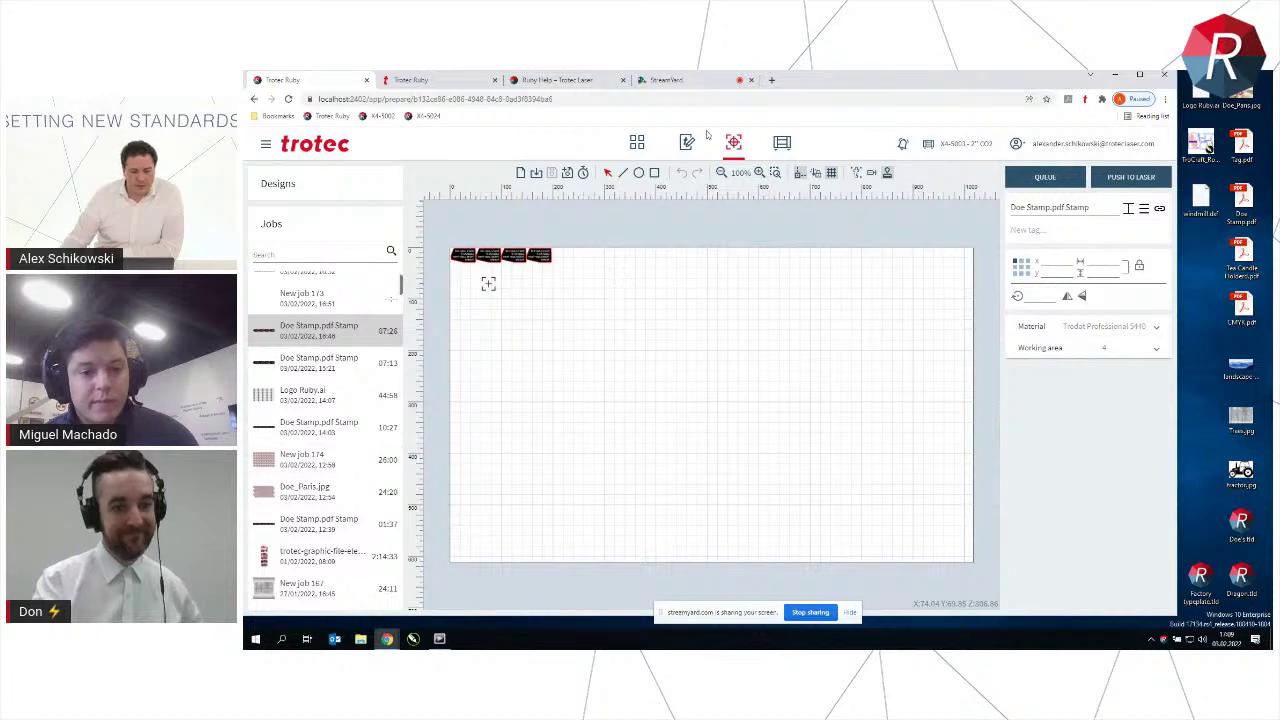
{"action": "left_click", "coordinate": [638, 144]}
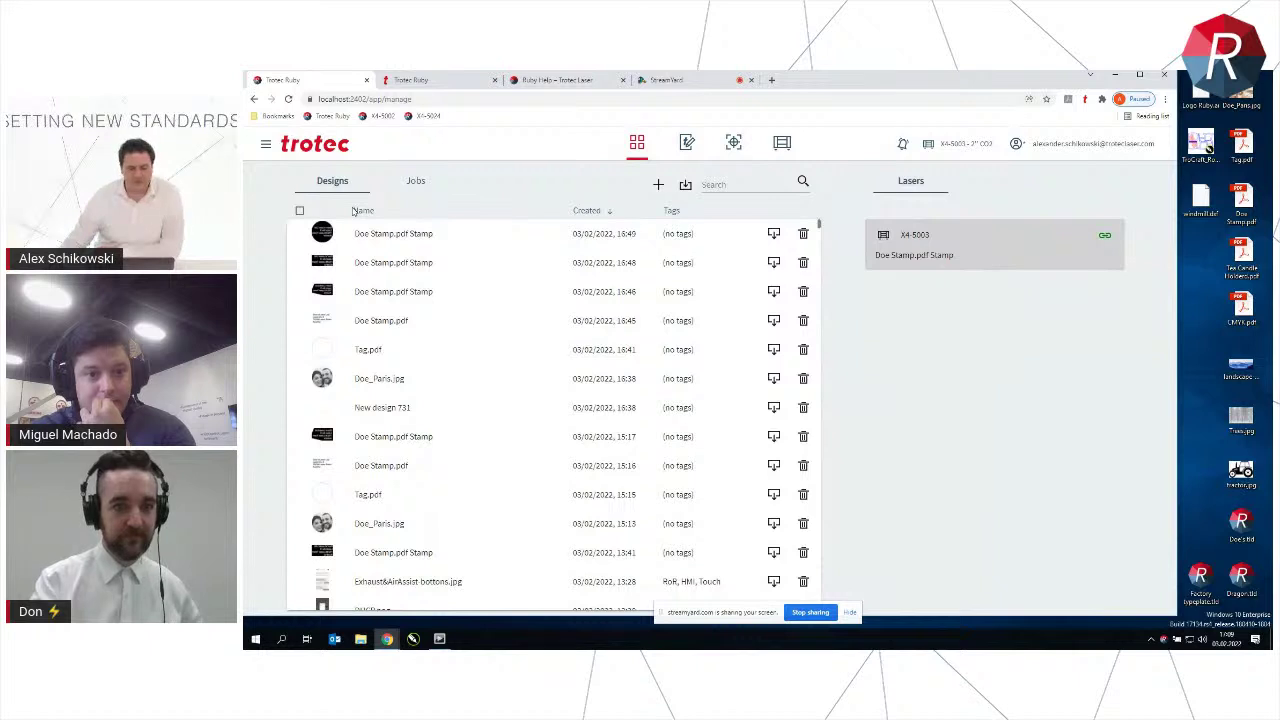
Review the saved jobs and their run times, then go back to preparing Doe Stamp.pdf Stamp
{"action": "left_click", "coordinate": [415, 181]}
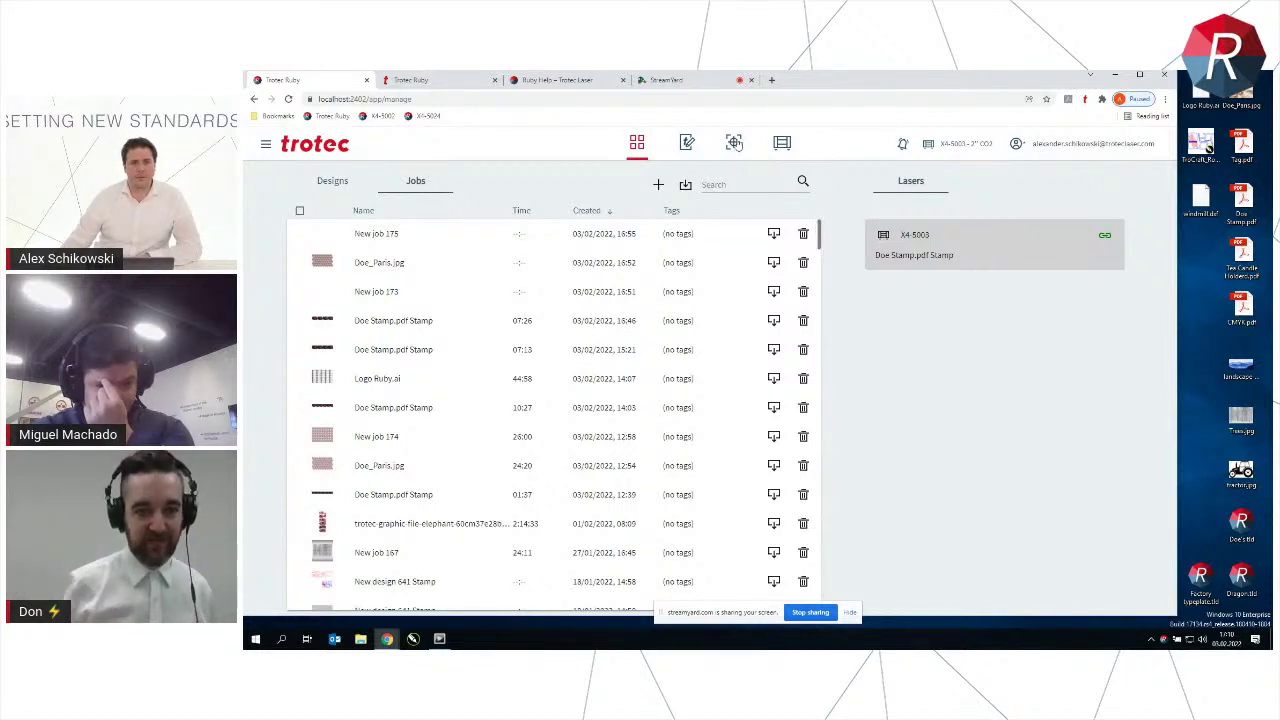
{"action": "left_click", "coordinate": [733, 143]}
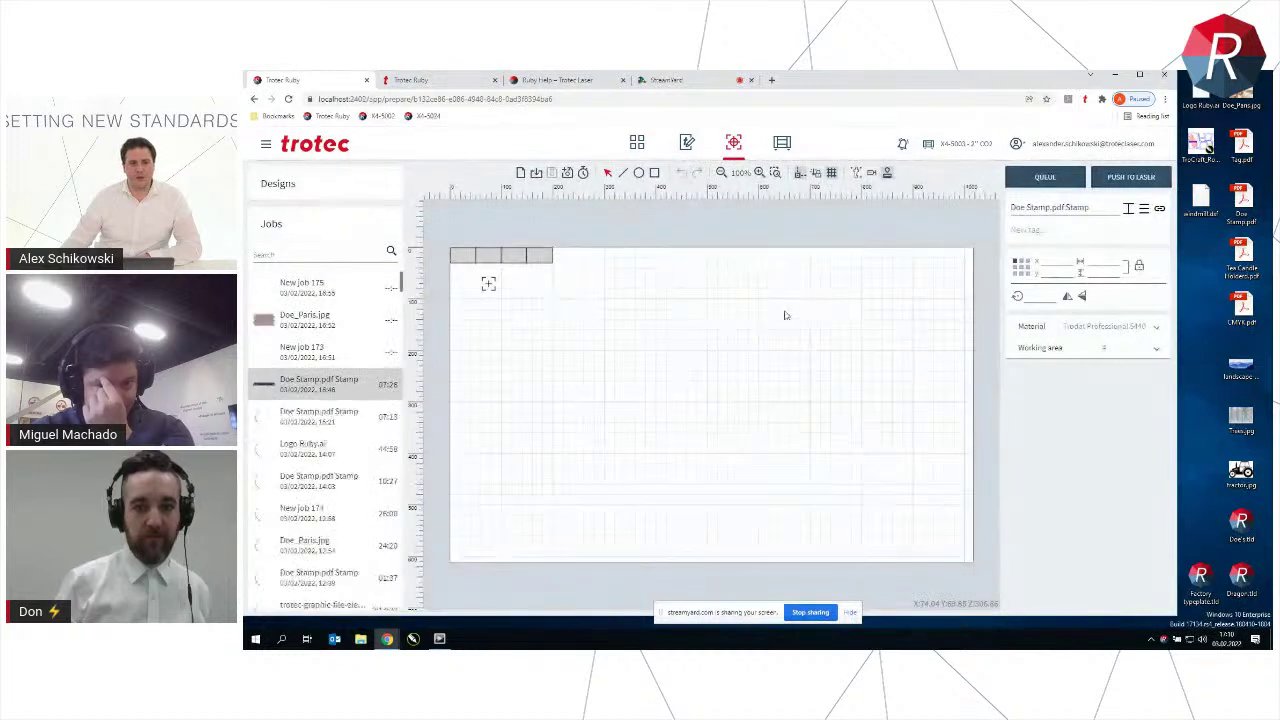
Set Doe Stamp.pdf Stamp's engraving resolution to 500 DPI, calculate its 03:48 run time, and select it
{"action": "left_click", "coordinate": [1102, 329]}
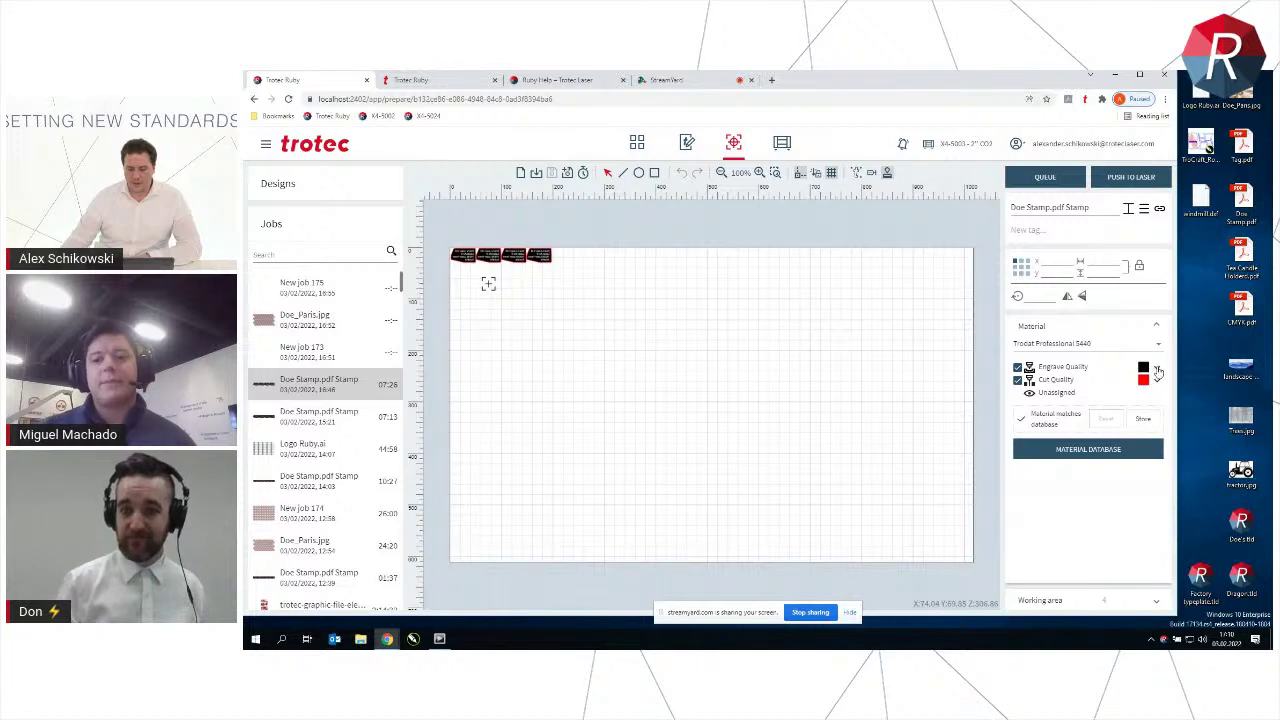
{"action": "left_click", "coordinate": [1157, 371]}
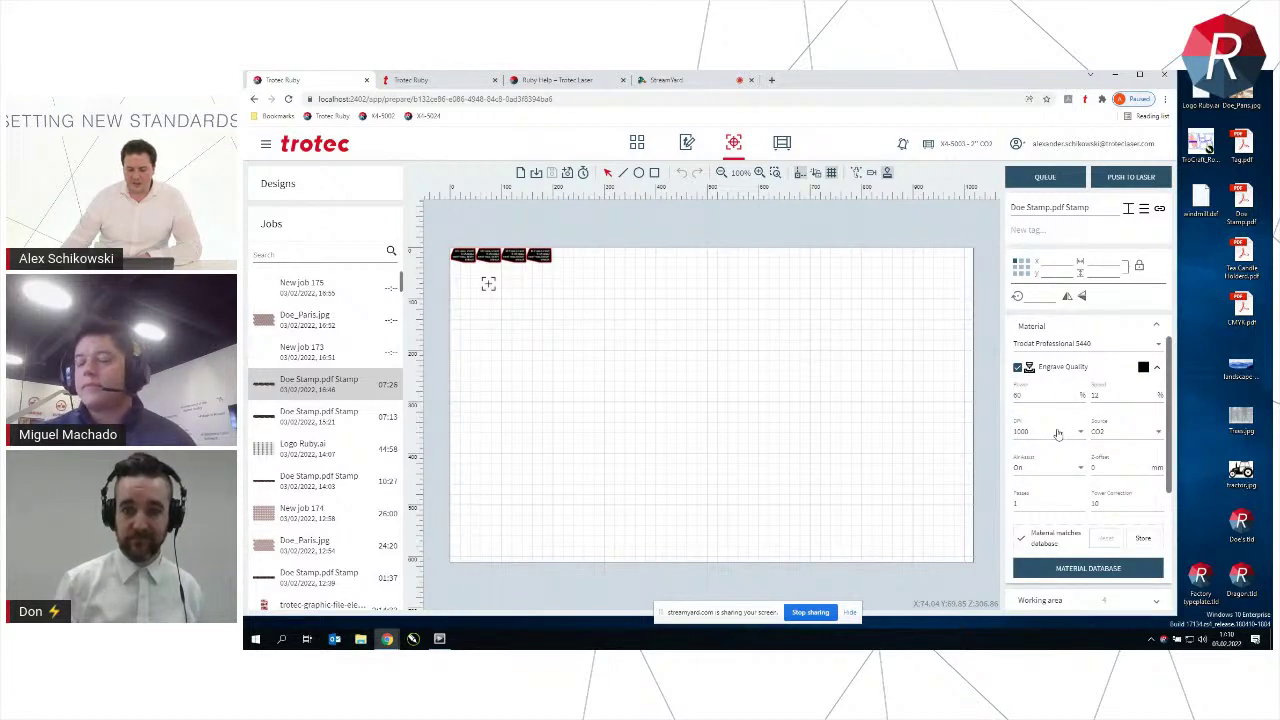
{"action": "left_click", "coordinate": [1058, 433]}
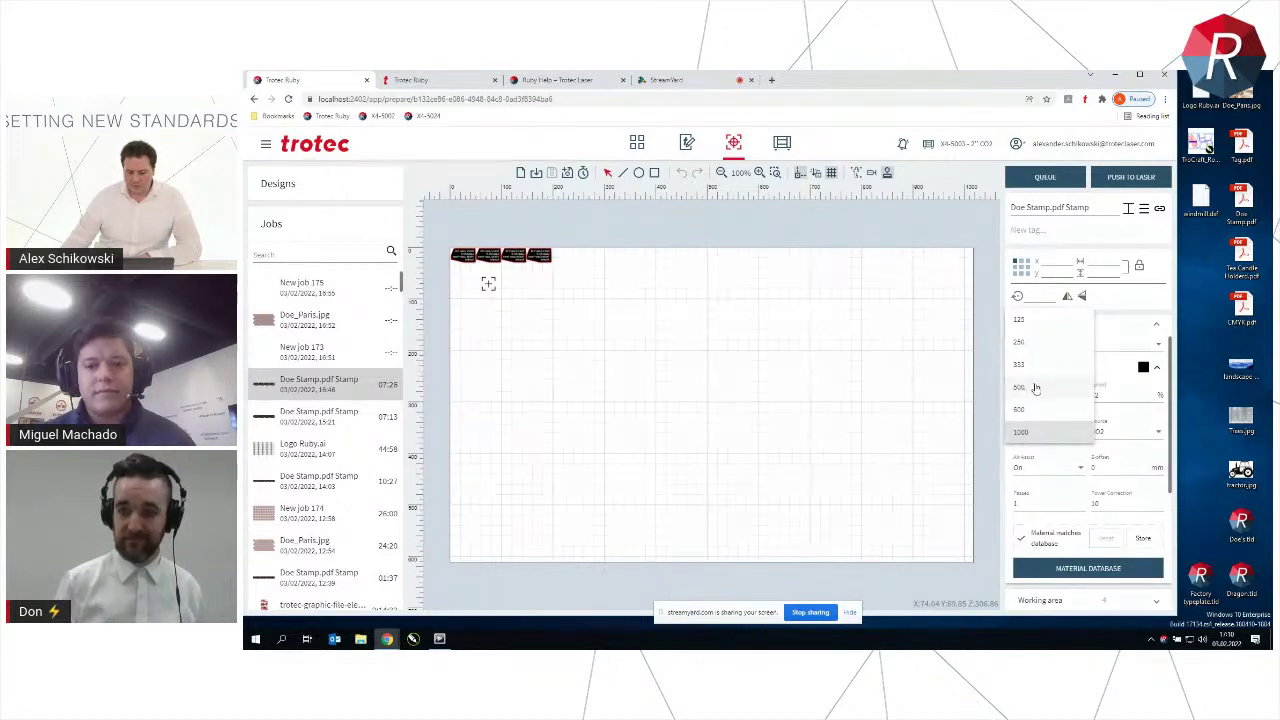
{"action": "left_click", "coordinate": [1035, 388]}
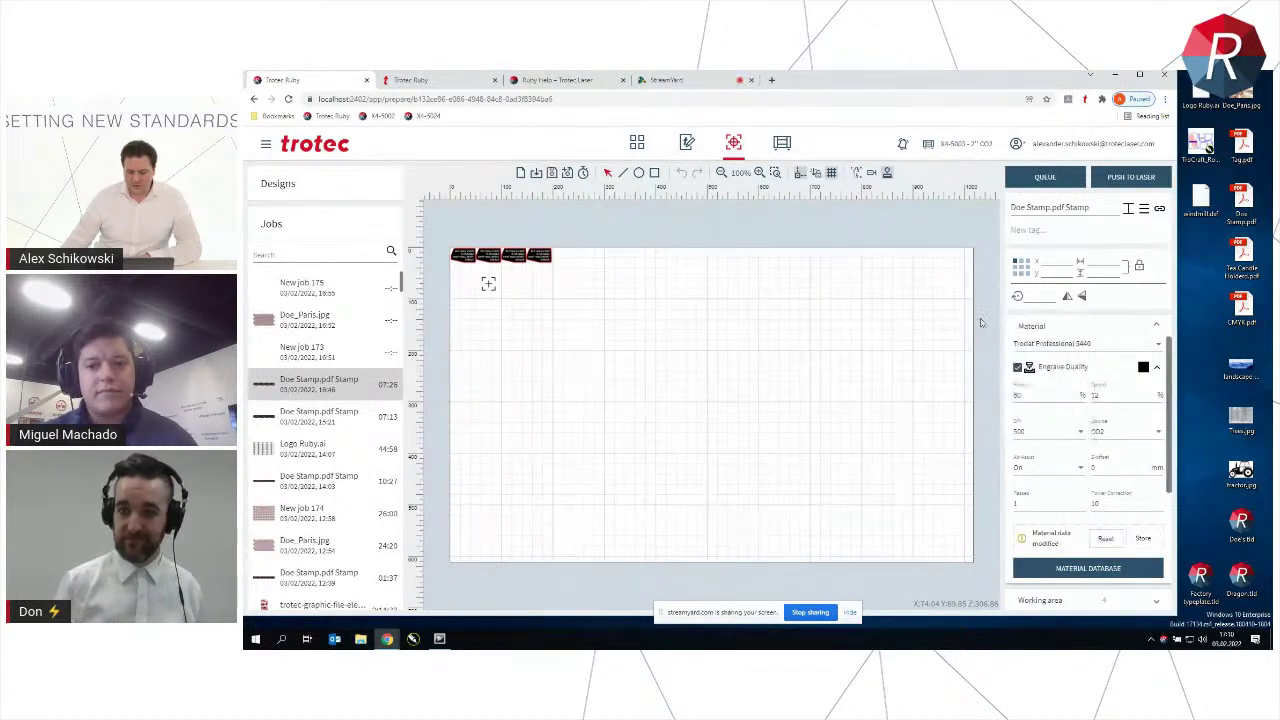
{"action": "left_click", "coordinate": [584, 174]}
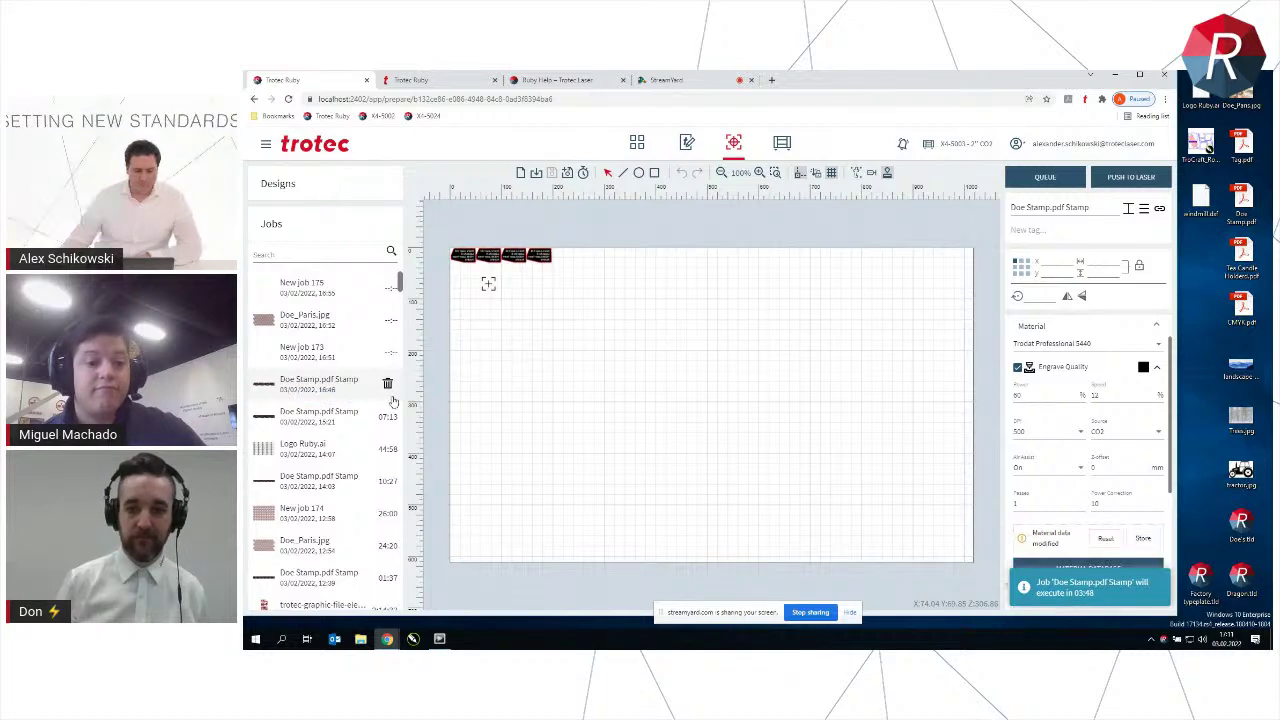
{"action": "left_click", "coordinate": [392, 400]}
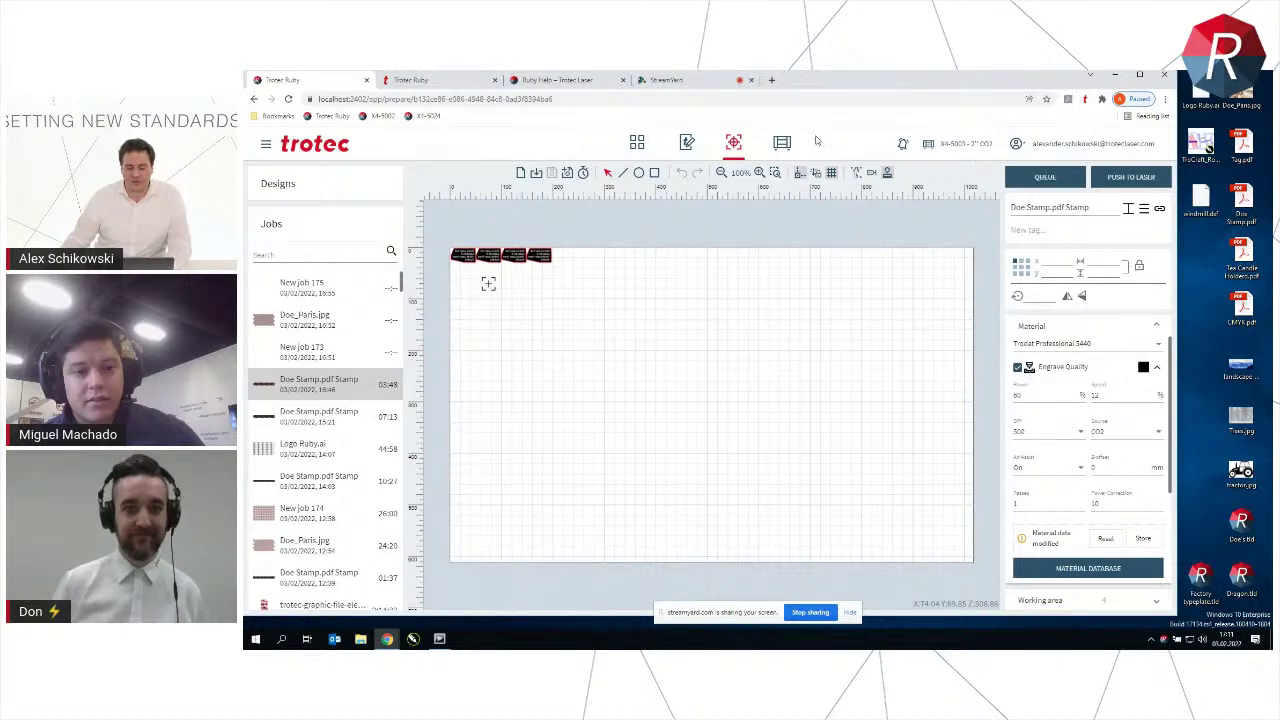
Show the Produce queue of four jobs and remove the CMYK.pdf job
{"action": "left_click", "coordinate": [782, 143]}
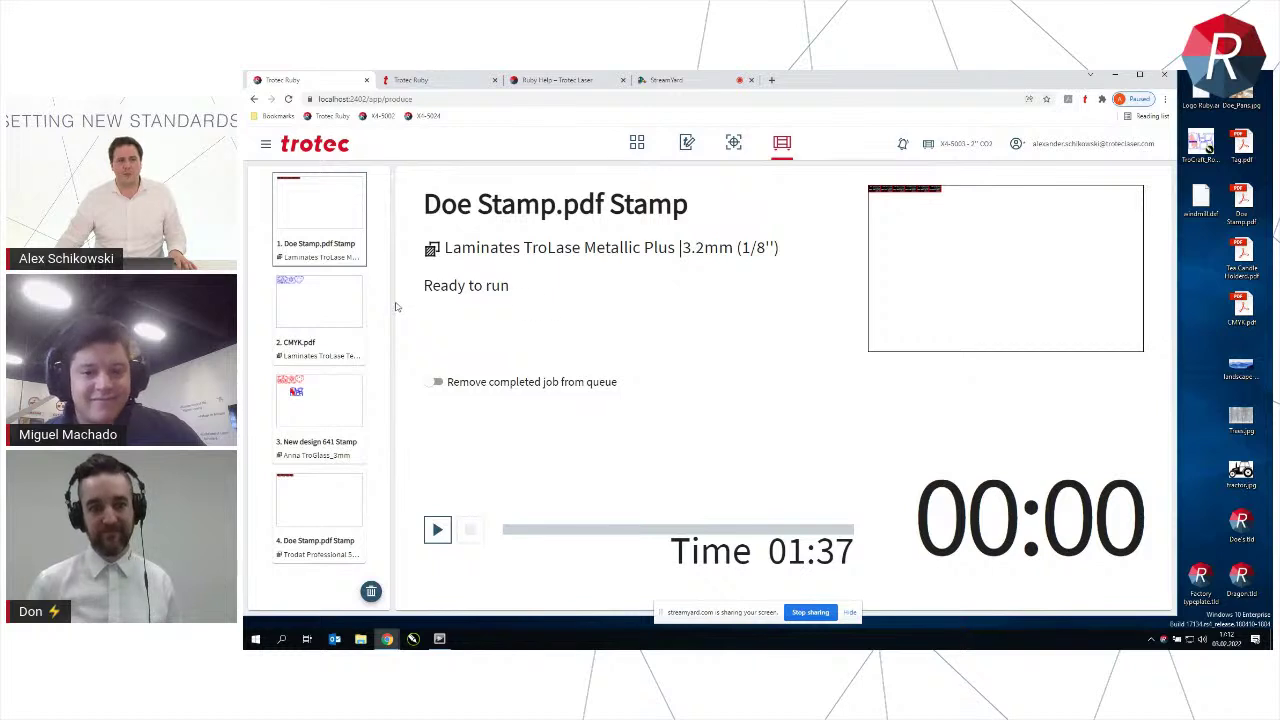
{"action": "mouse_move", "coordinate": [336, 207]}
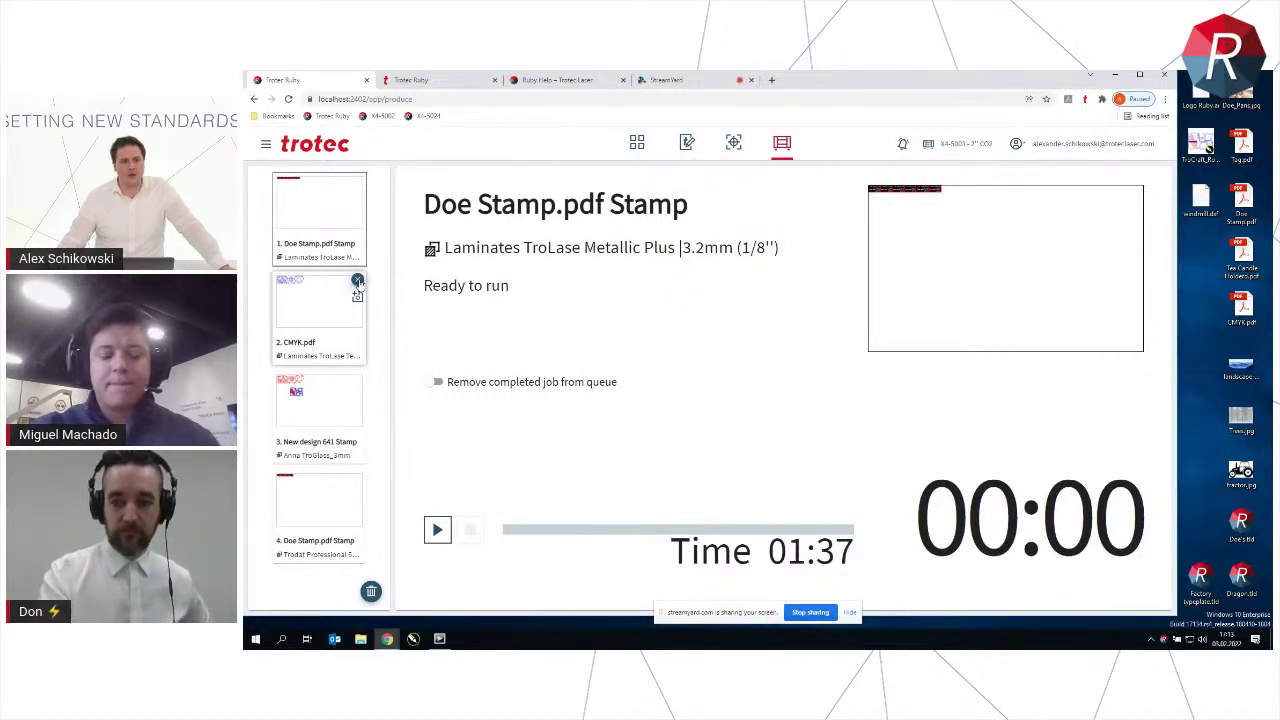
{"action": "left_click", "coordinate": [358, 283]}
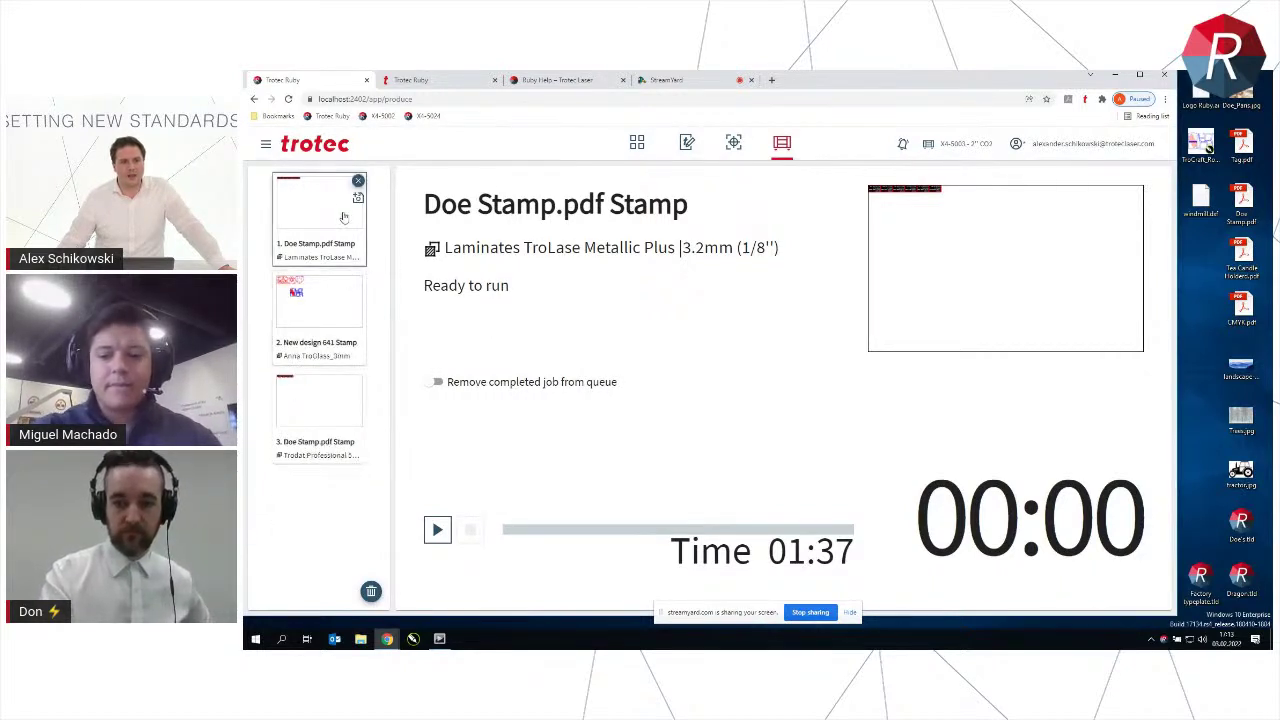
Clear all remaining jobs from the production queue and return to the Design editor
{"action": "left_click", "coordinate": [370, 592]}
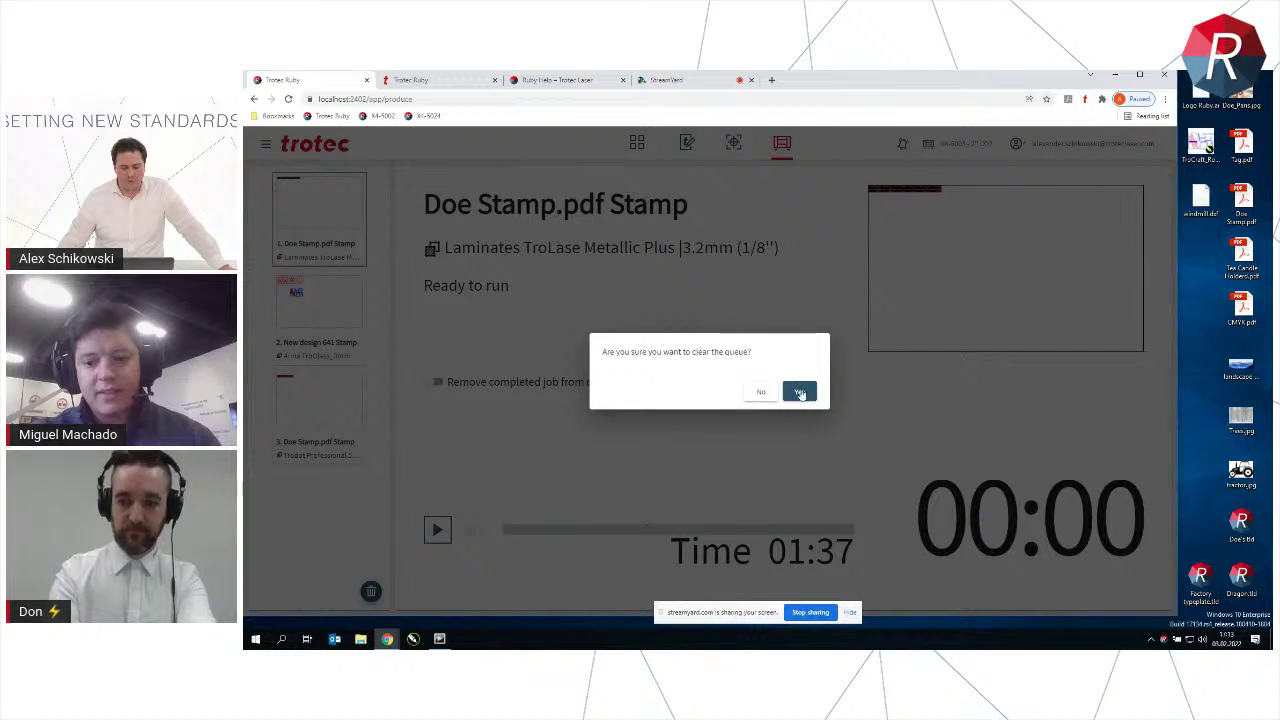
{"action": "left_click", "coordinate": [800, 393]}
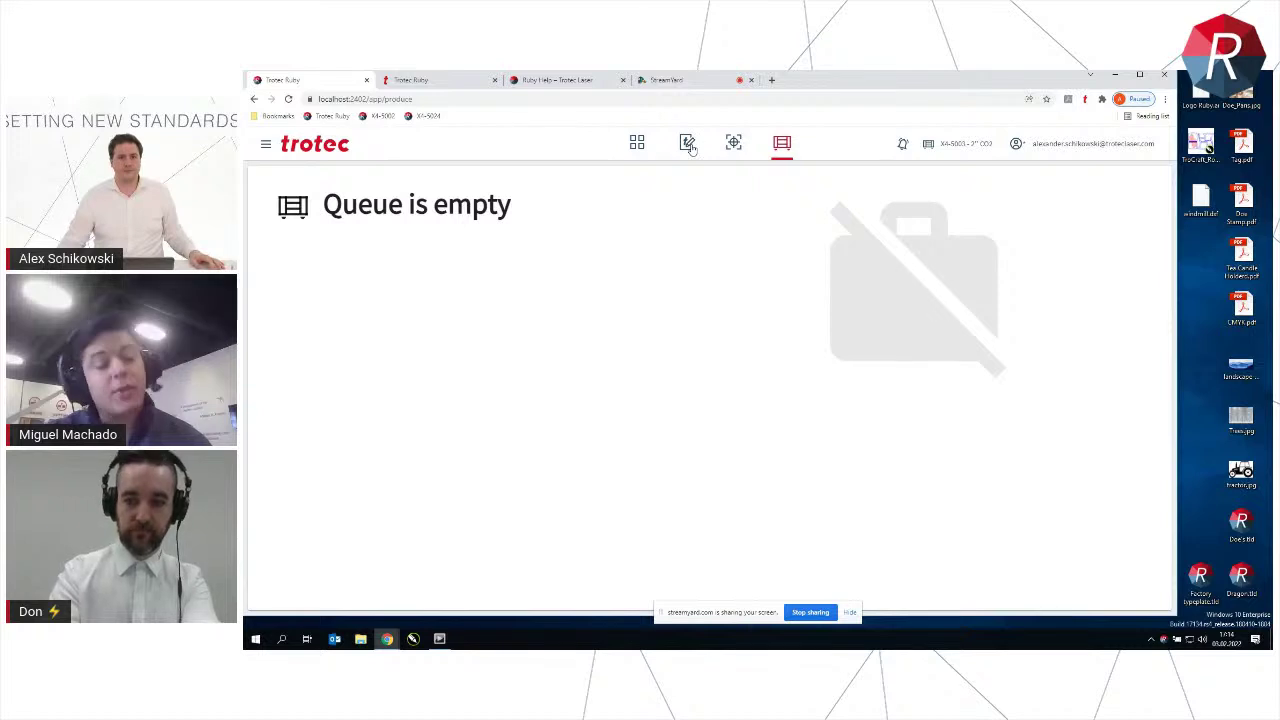
{"action": "left_click", "coordinate": [688, 145]}
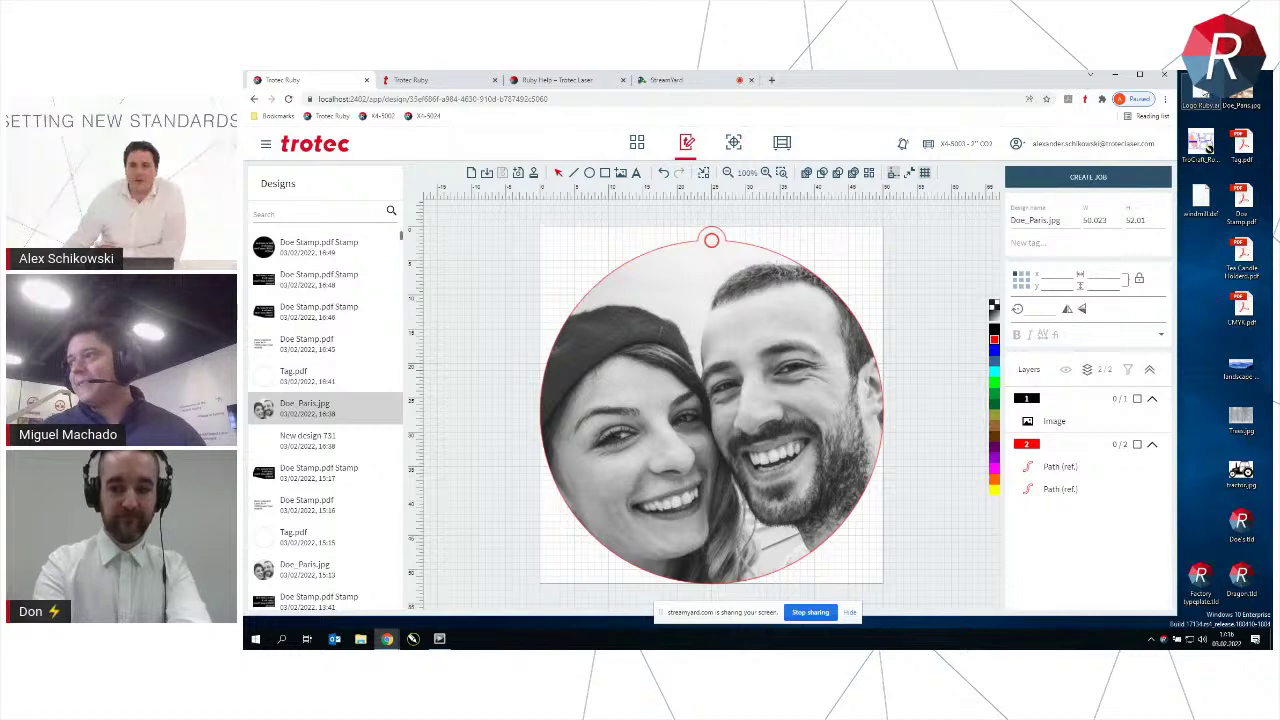
Upload Logo Ruby.ai, the TroCraft rocking chair and windmill.dxf from the desktop, opening each
{"action": "left_click", "coordinate": [1080, 176]}
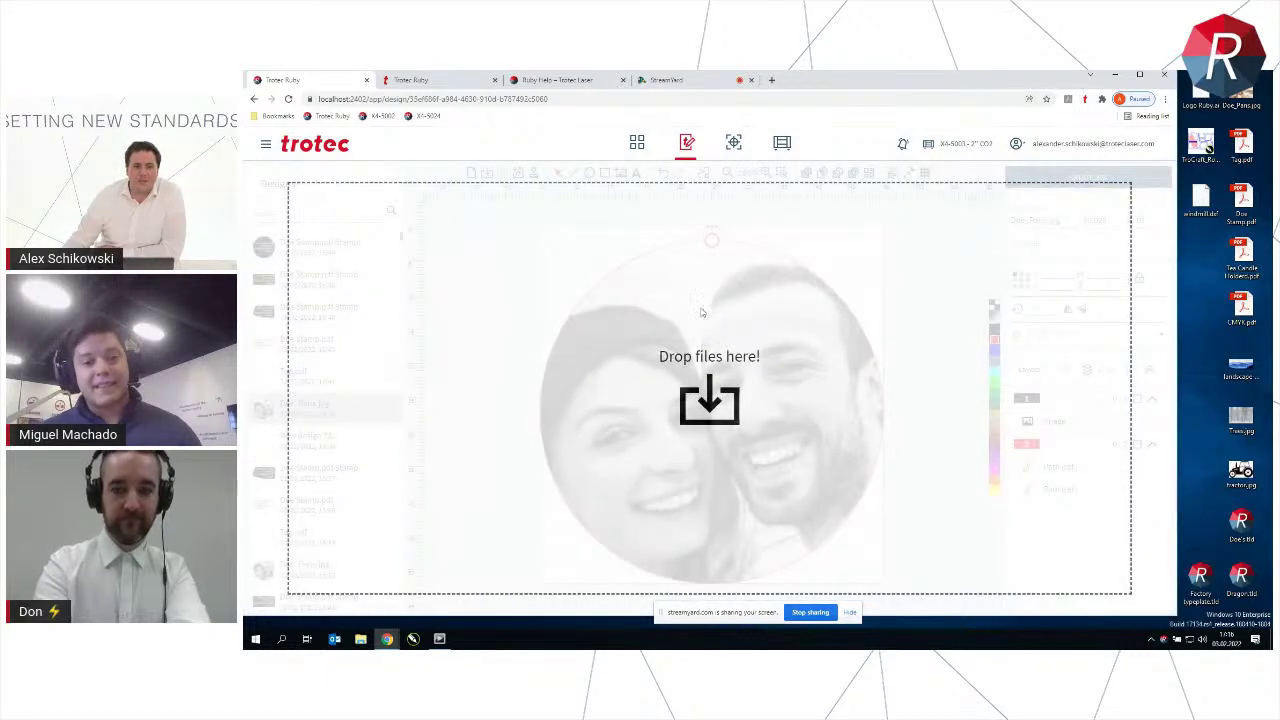
{"action": "left_click", "coordinate": [340, 252]}
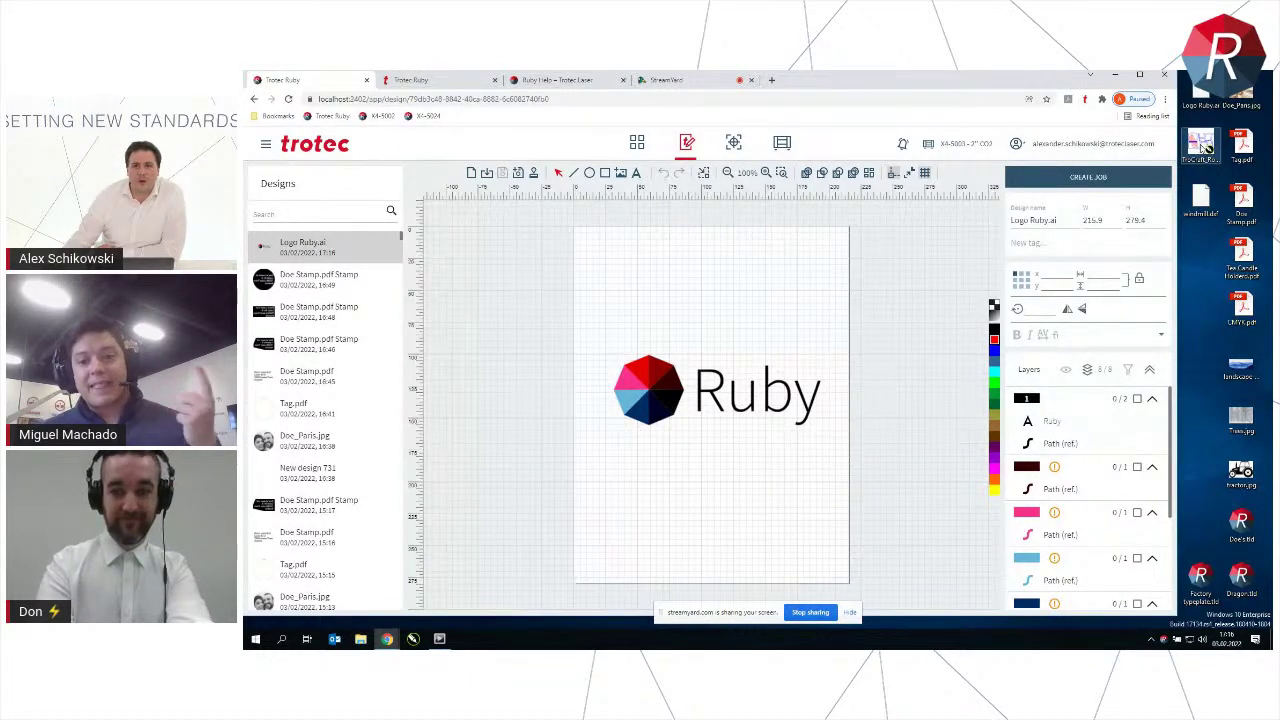
{"action": "left_click_drag", "start_coordinate": [1207, 148], "coordinate": [768, 305]}
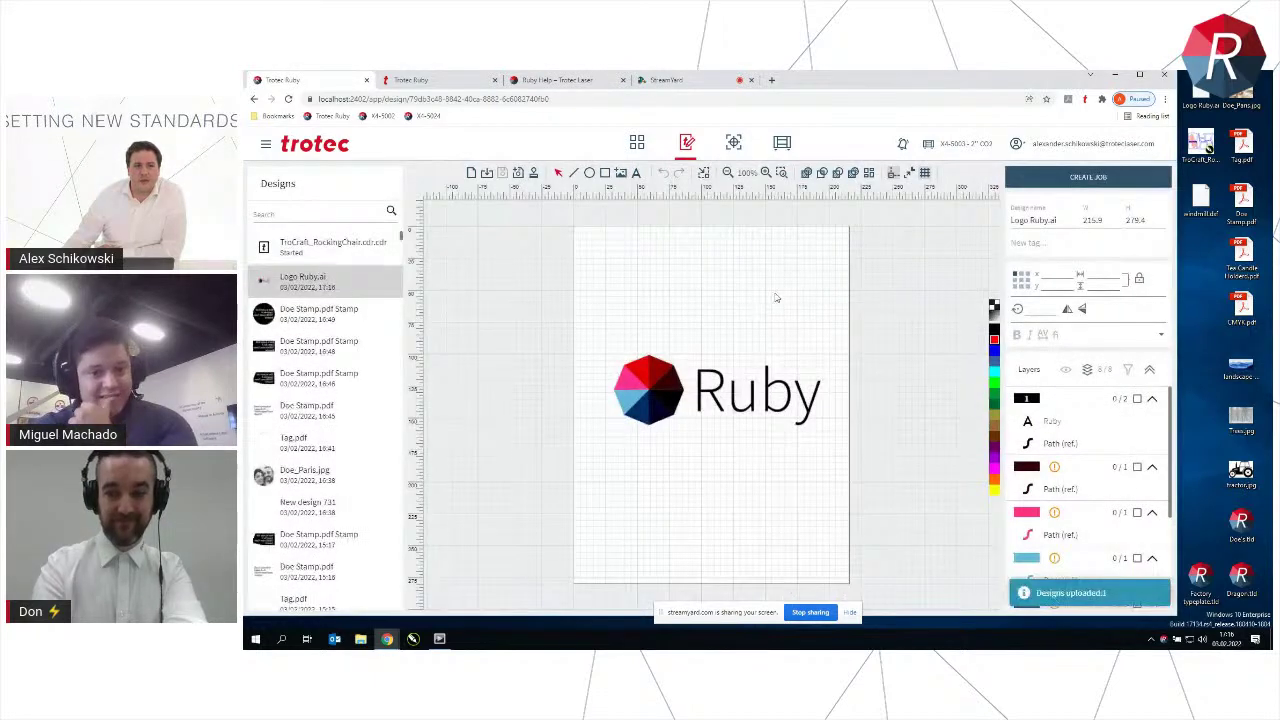
{"action": "left_click", "coordinate": [340, 248]}
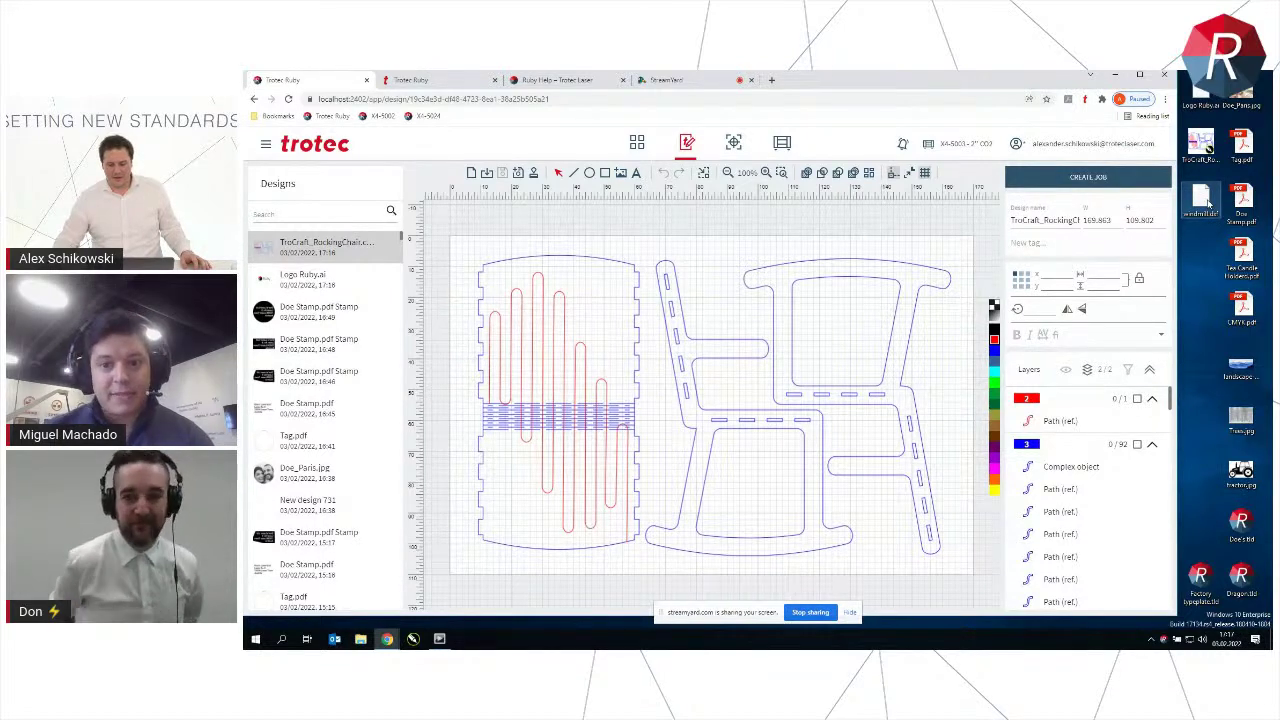
{"action": "left_click_drag", "start_coordinate": [1207, 203], "coordinate": [735, 345]}
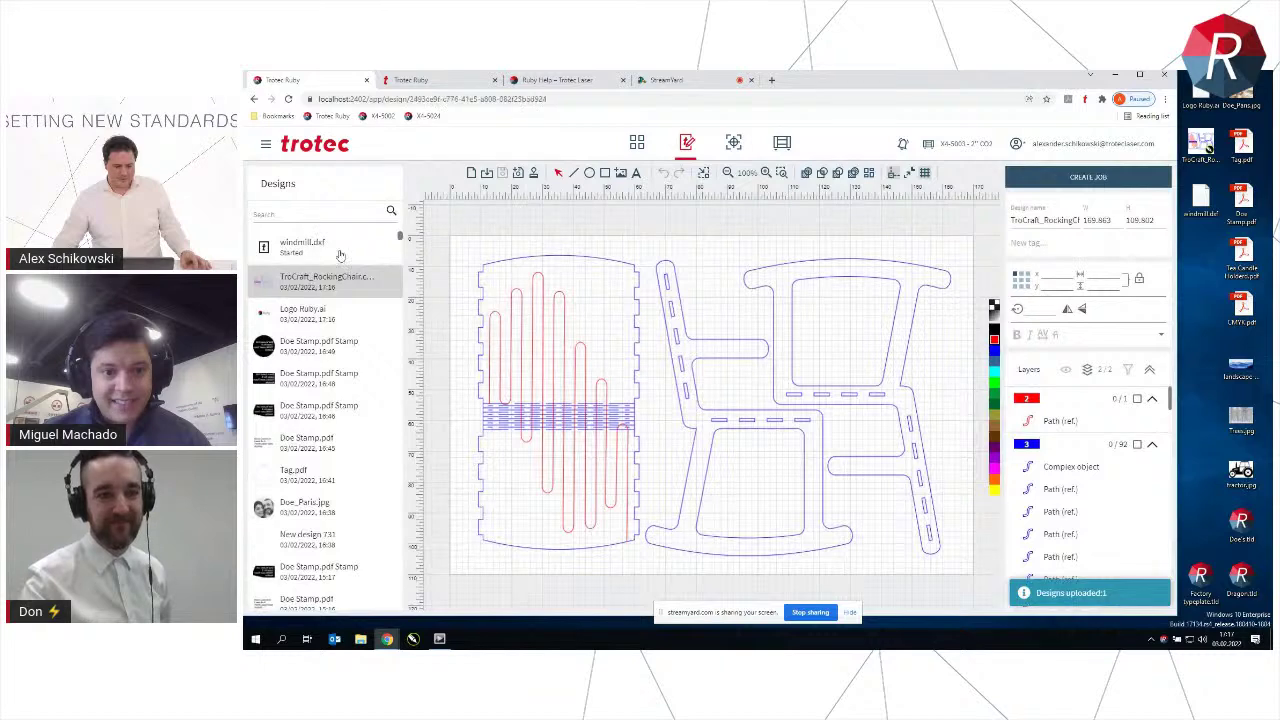
{"action": "left_click", "coordinate": [340, 256]}
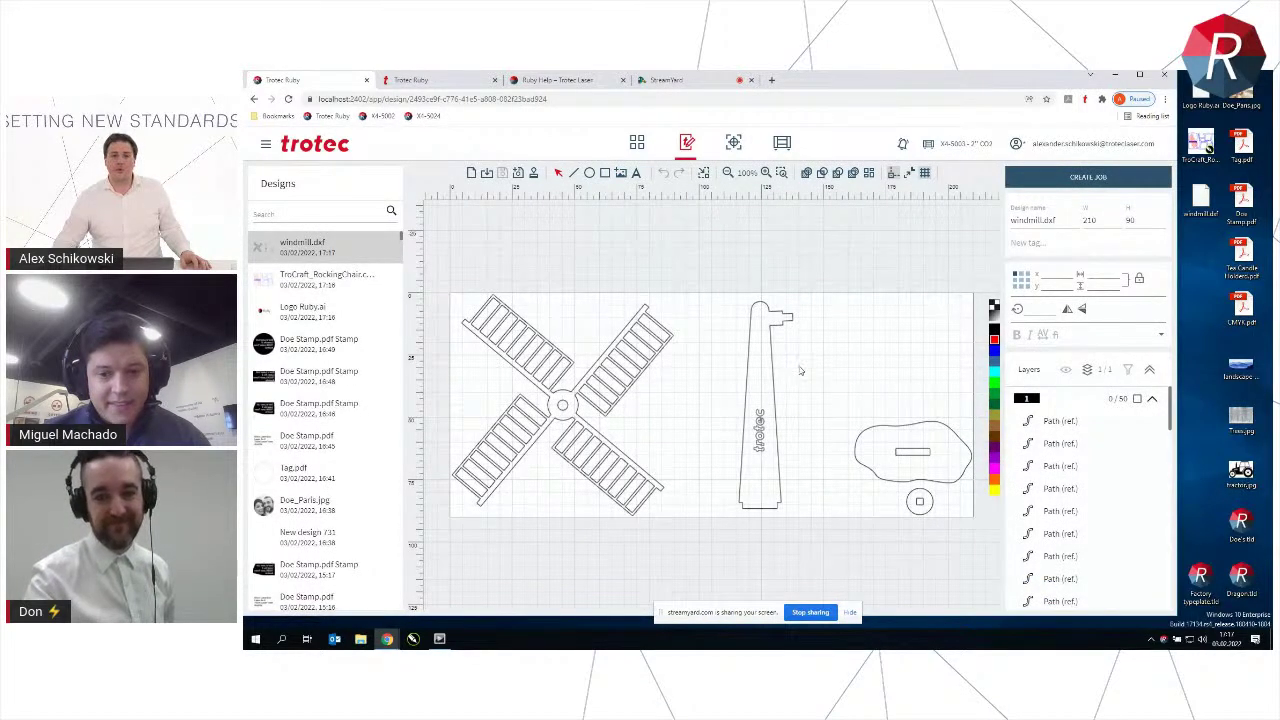
Zoom in and pan the canvas to centre on the windmill's oval base and small circle
{"action": "scroll", "coordinate": [908, 535], "scroll_direction": "up", "scroll_amount": 1}
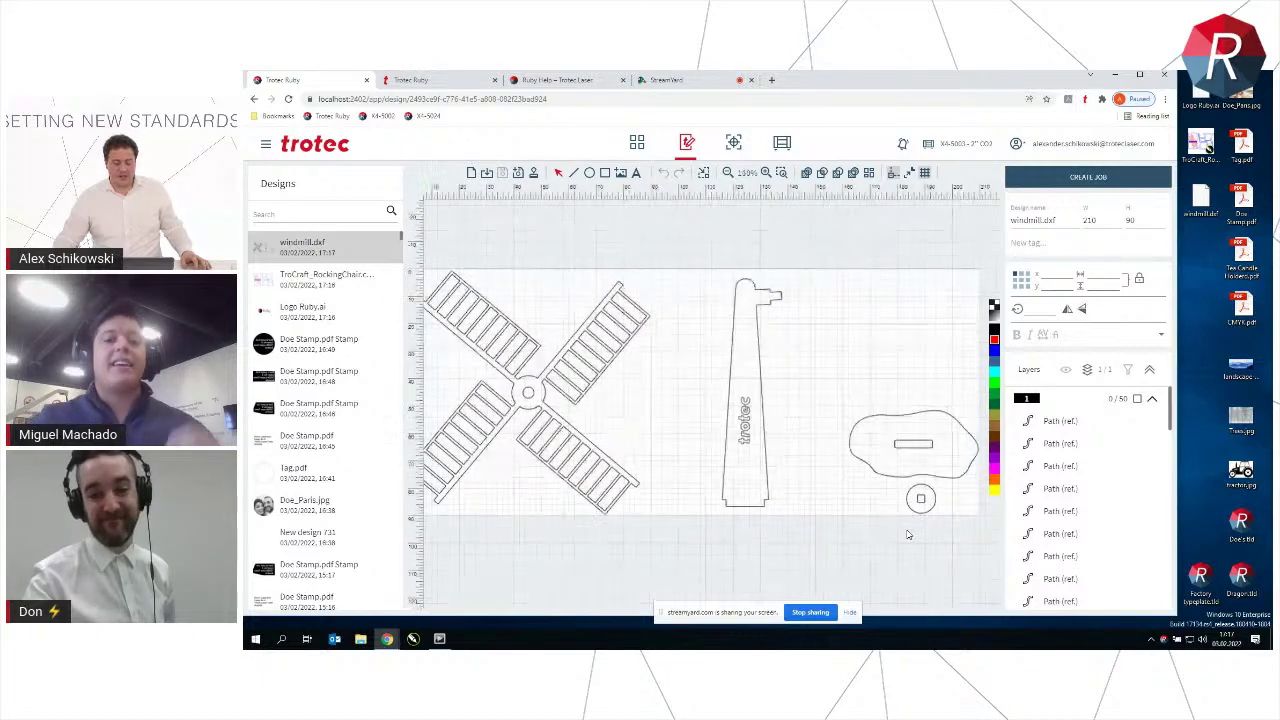
{"action": "scroll", "coordinate": [848, 530], "scroll_direction": "up", "scroll_amount": 4}
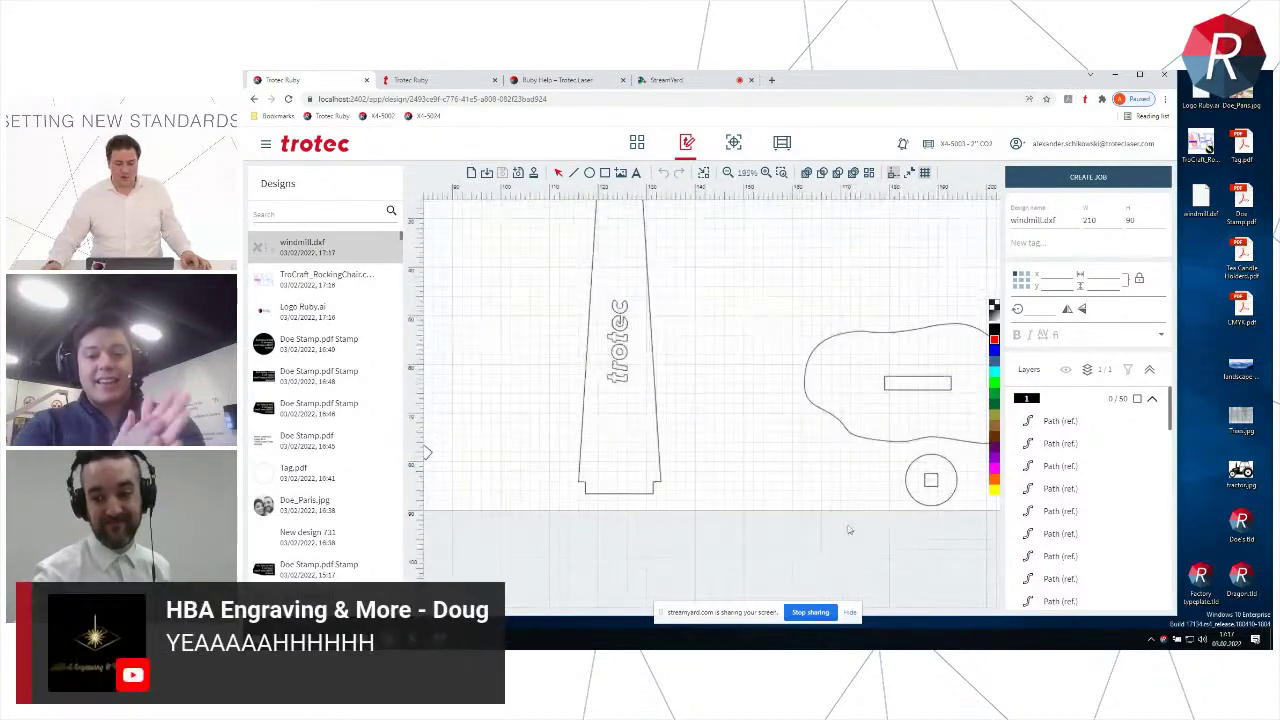
{"action": "scroll", "coordinate": [805, 505], "scroll_direction": "up", "scroll_amount": 2}
{"action": "left_click_drag", "start_coordinate": [805, 505], "coordinate": [702, 463]}
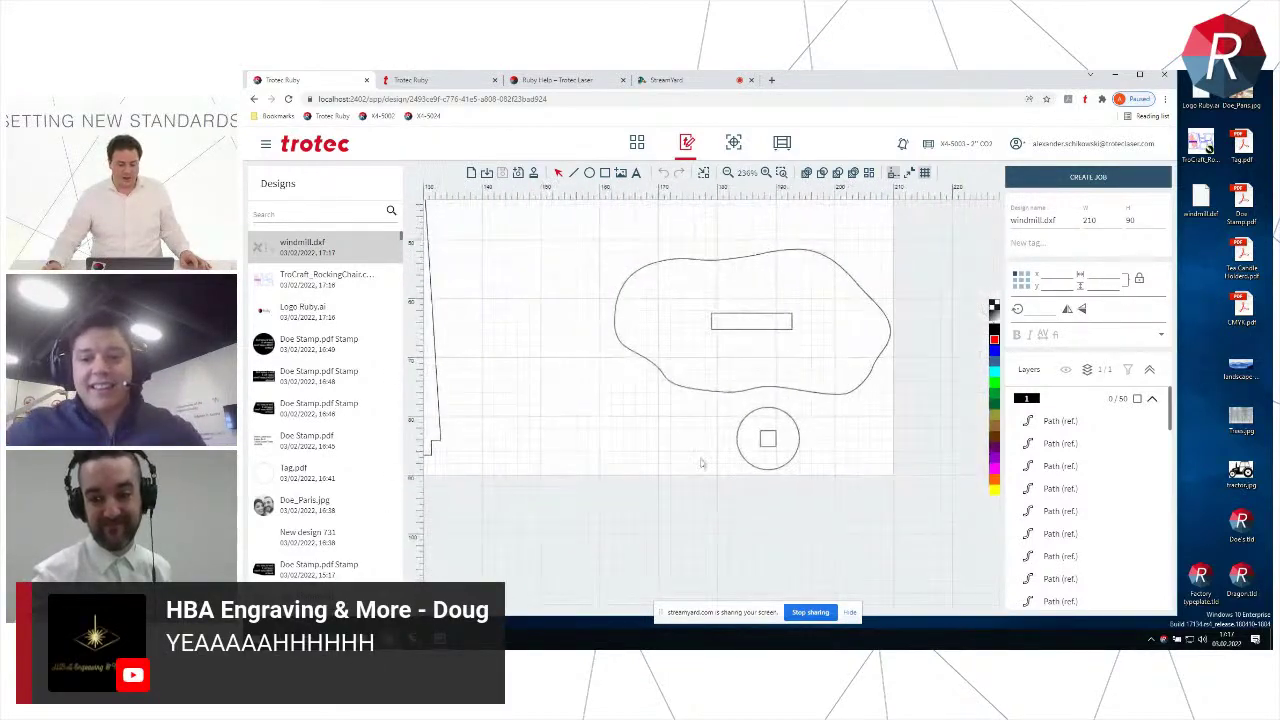
{"action": "scroll", "coordinate": [708, 460], "scroll_direction": "up", "scroll_amount": 1}
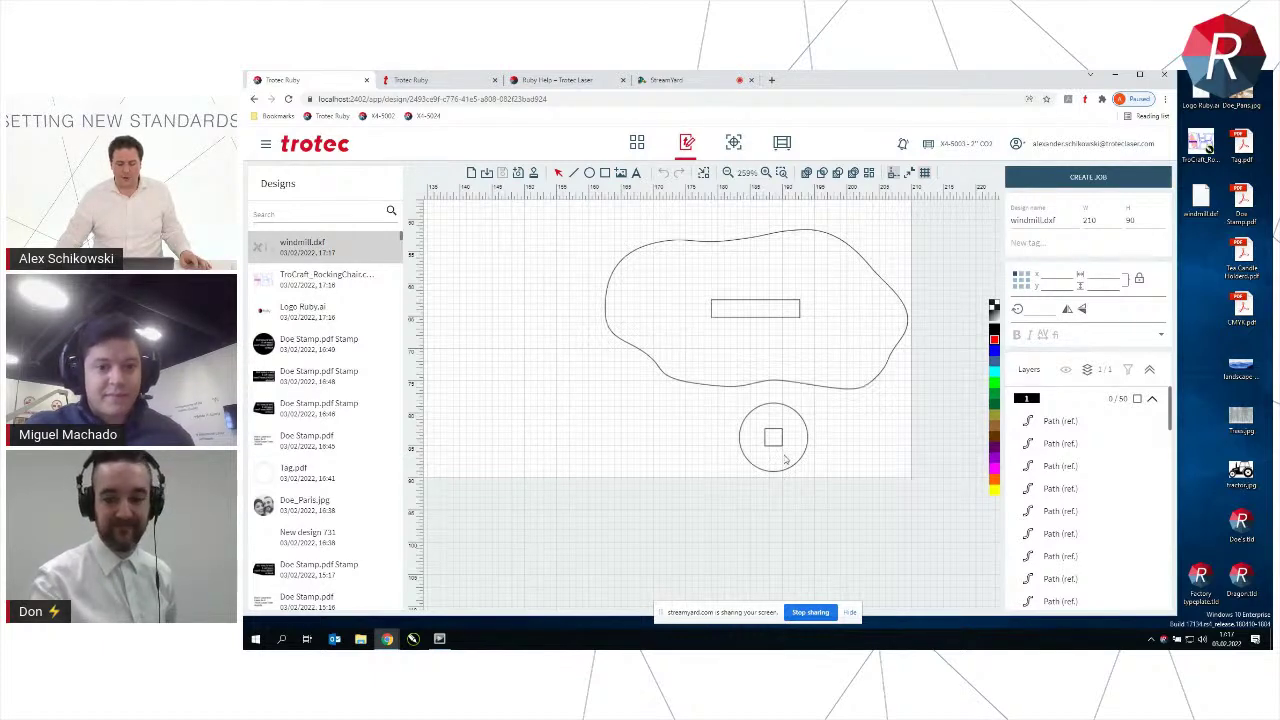
Try moving the small circle left, then undo twice to put it back over the square
{"action": "left_click", "coordinate": [799, 422]}
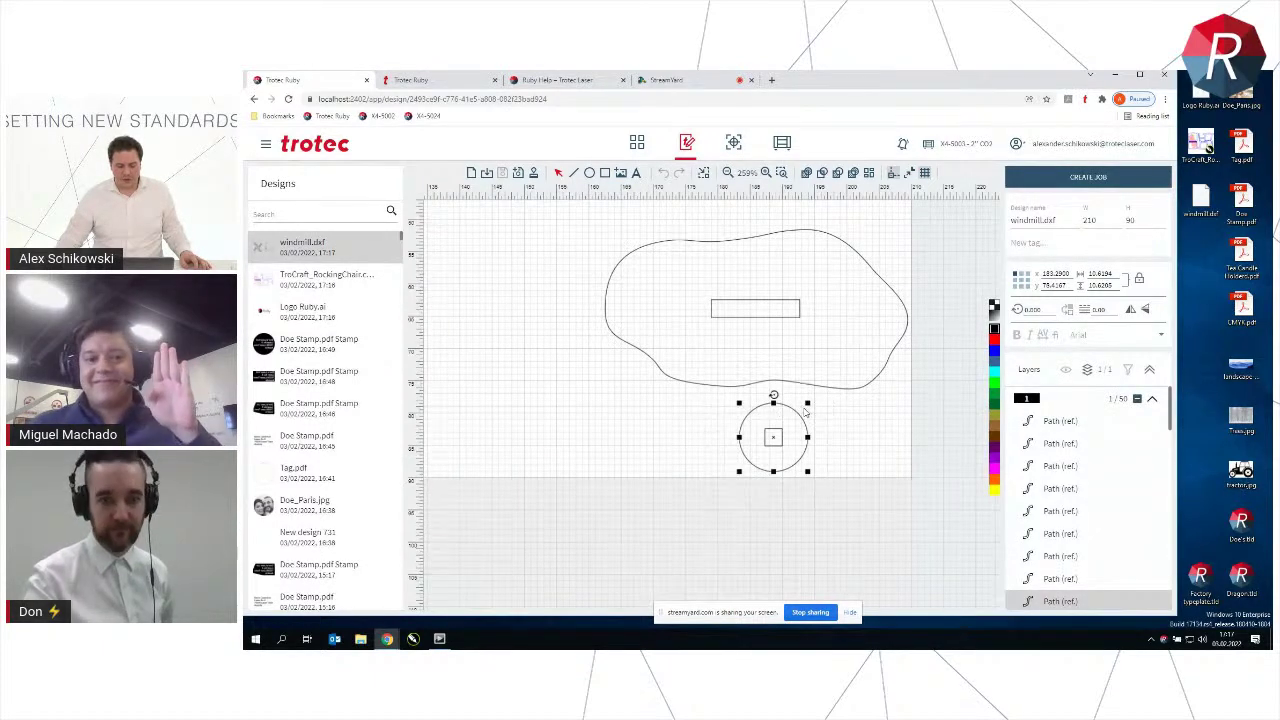
{"action": "left_click_drag", "start_coordinate": [792, 418], "coordinate": [644, 449]}
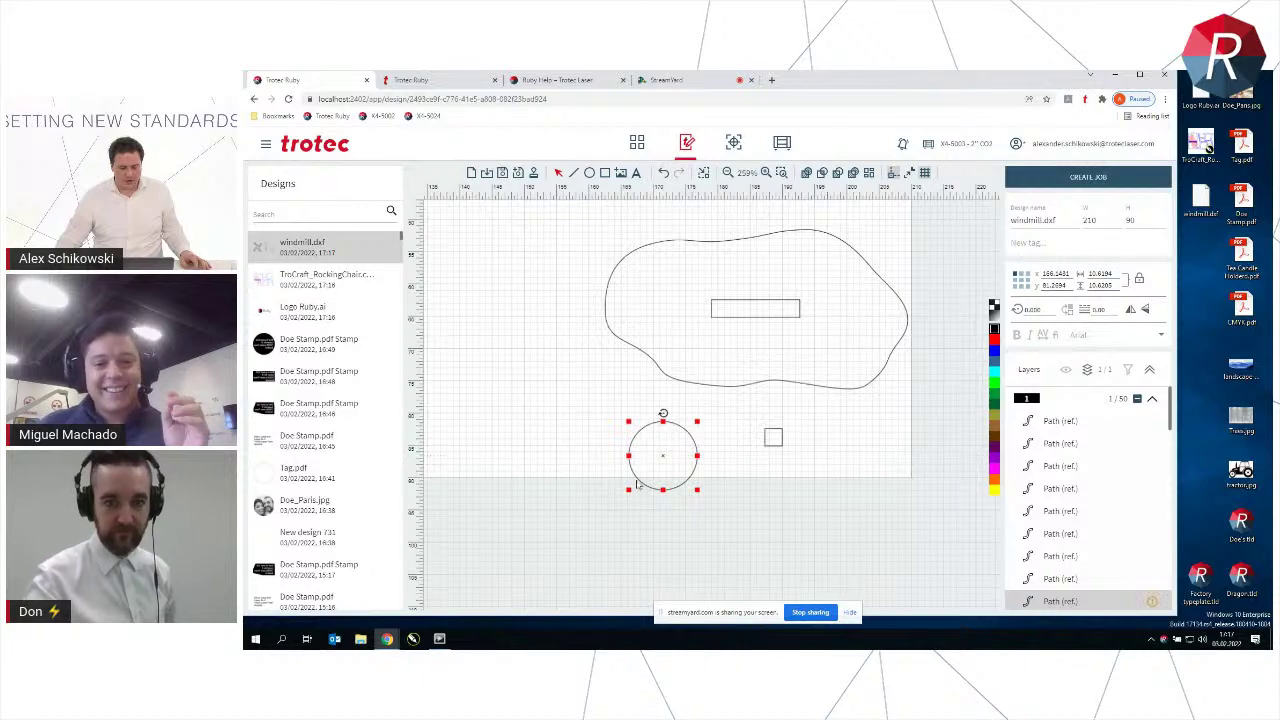
{"action": "scroll", "coordinate": [1060, 558], "scroll_direction": "down", "scroll_amount": 2}
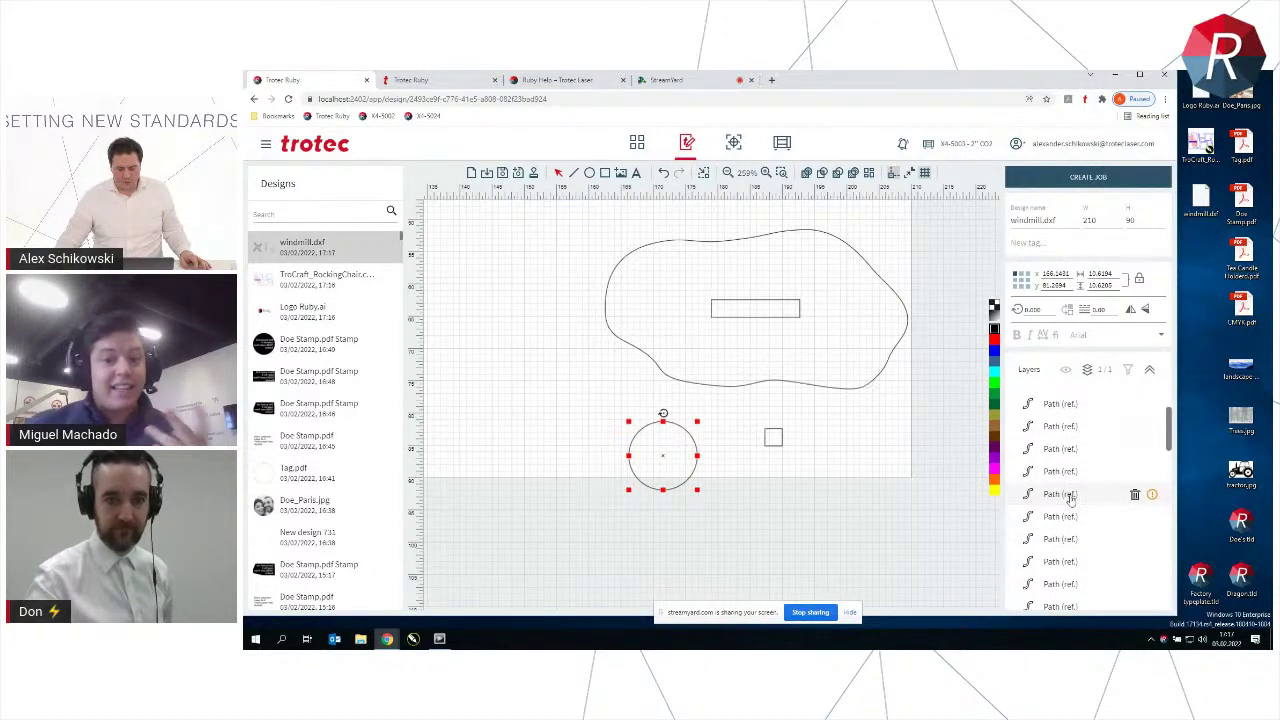
{"action": "left_click_drag", "start_coordinate": [657, 459], "coordinate": [643, 441]}
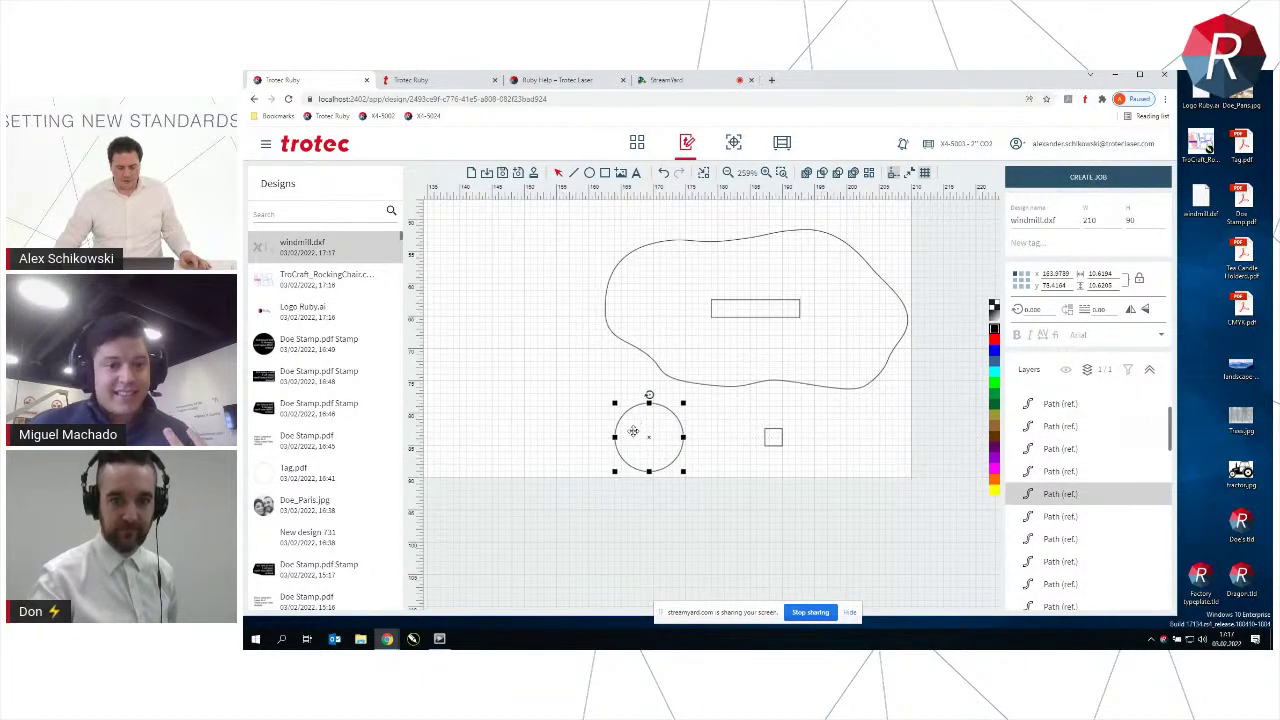
{"action": "left_click", "coordinate": [689, 522]}
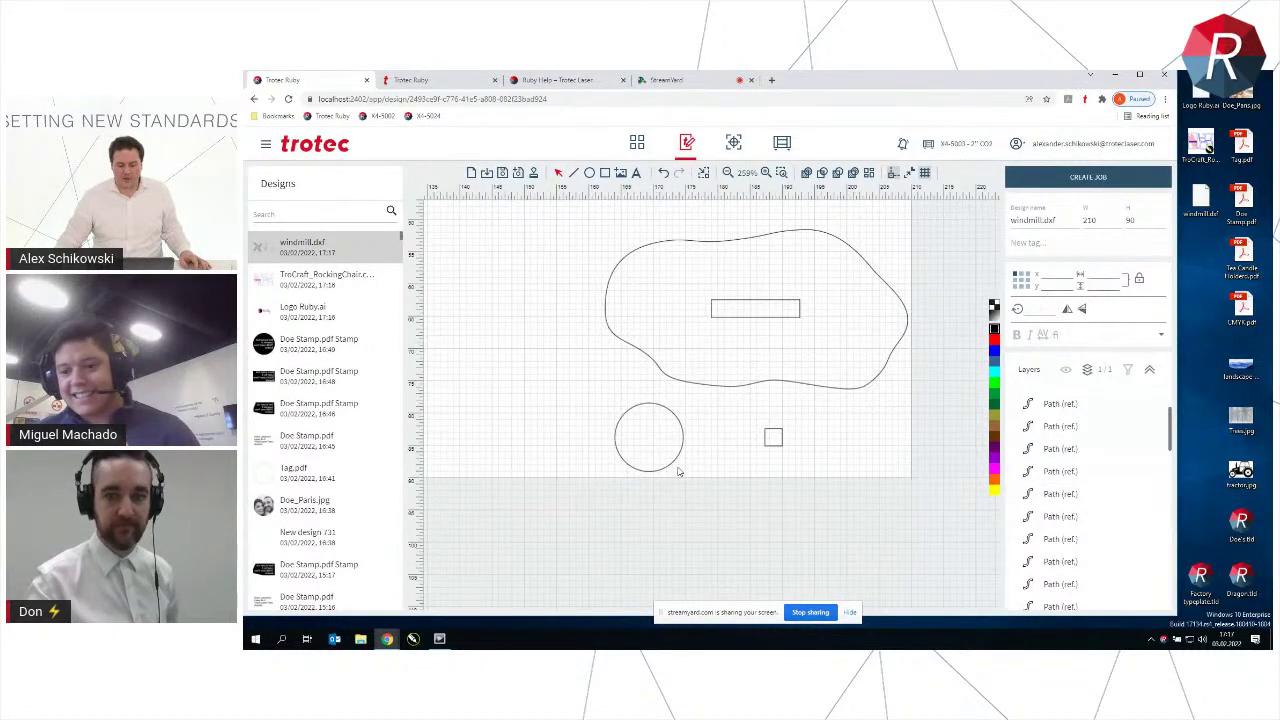
{"action": "left_click", "coordinate": [663, 173]}
{"action": "left_click", "coordinate": [663, 173]}
{"action": "left_click", "coordinate": [598, 414]}
Zoom out and load the TroCraft_RockingChair design from the Designs list
{"action": "scroll", "coordinate": [600, 390], "scroll_direction": "down", "scroll_amount": 4}
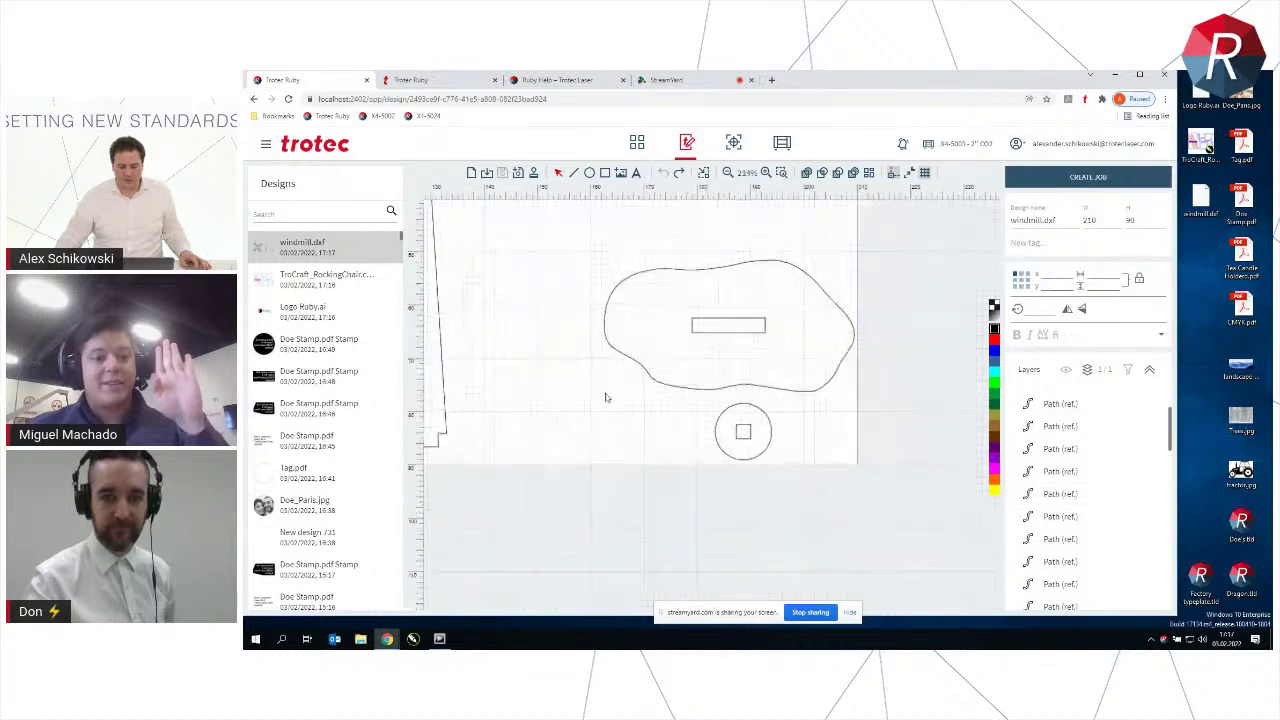
{"action": "scroll", "coordinate": [710, 330], "scroll_direction": "down", "scroll_amount": 3}
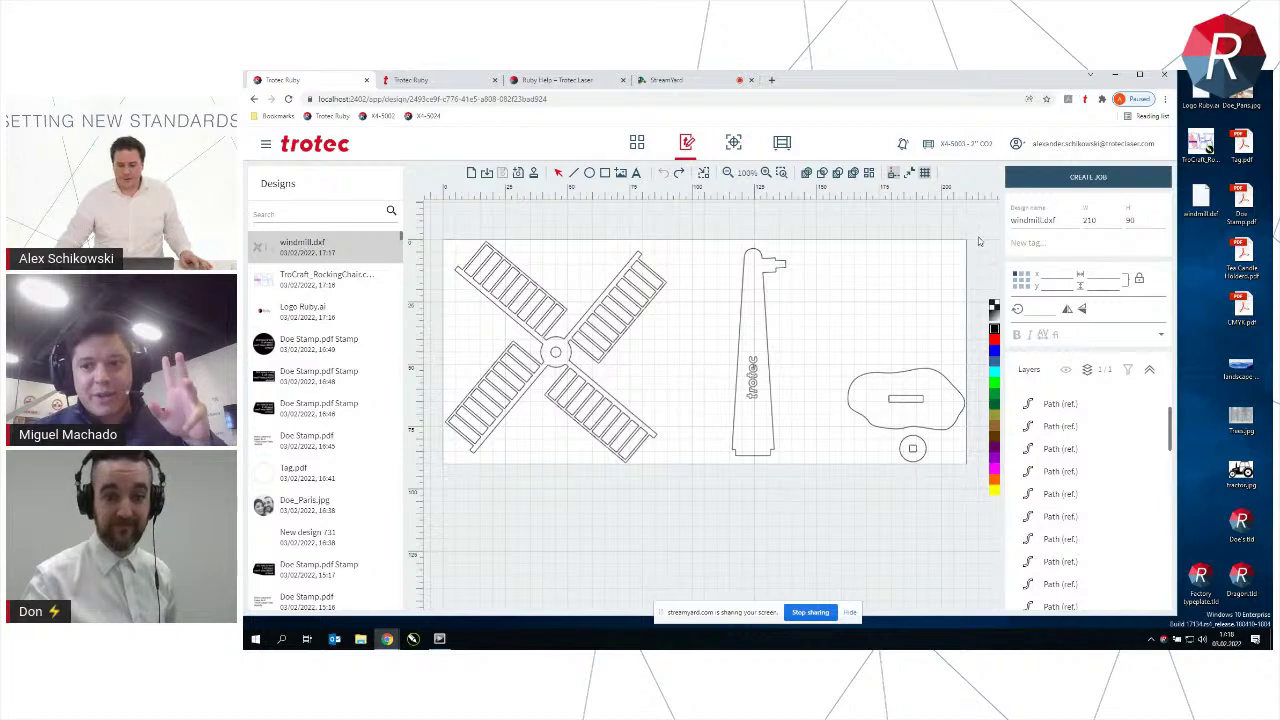
{"action": "scroll", "coordinate": [960, 273], "scroll_direction": "down", "scroll_amount": 1}
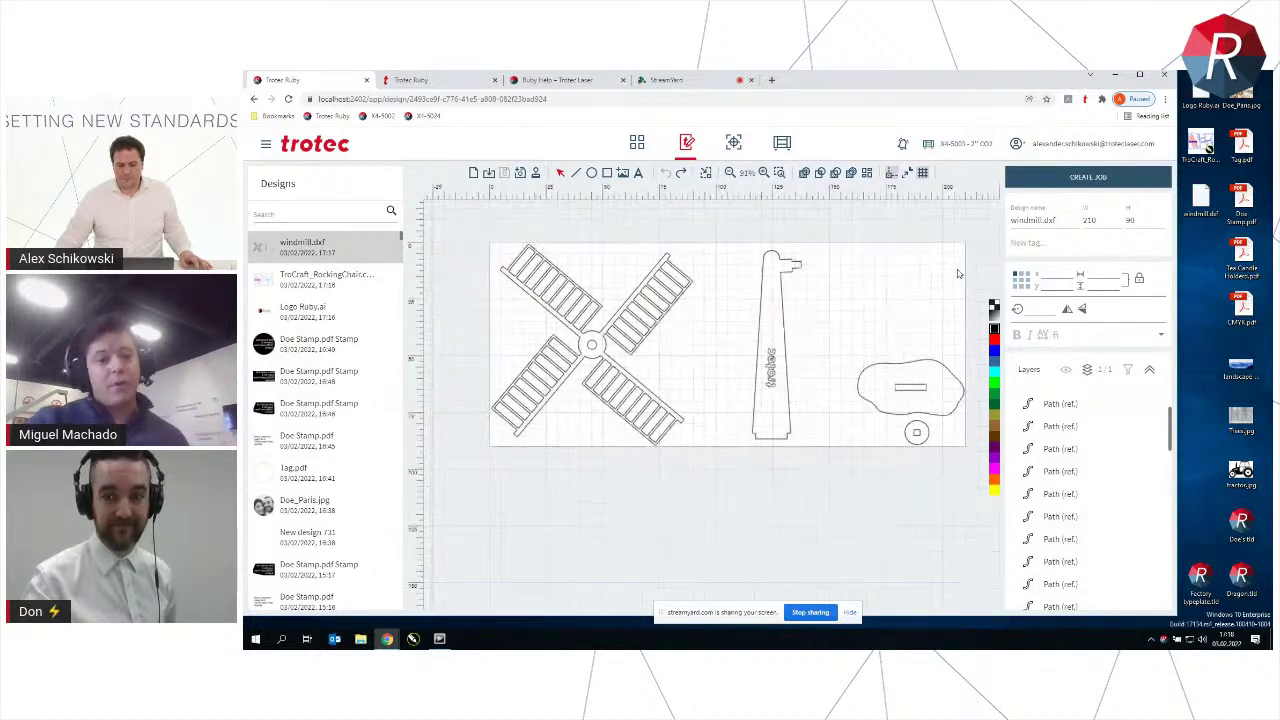
{"action": "left_click", "coordinate": [322, 284]}
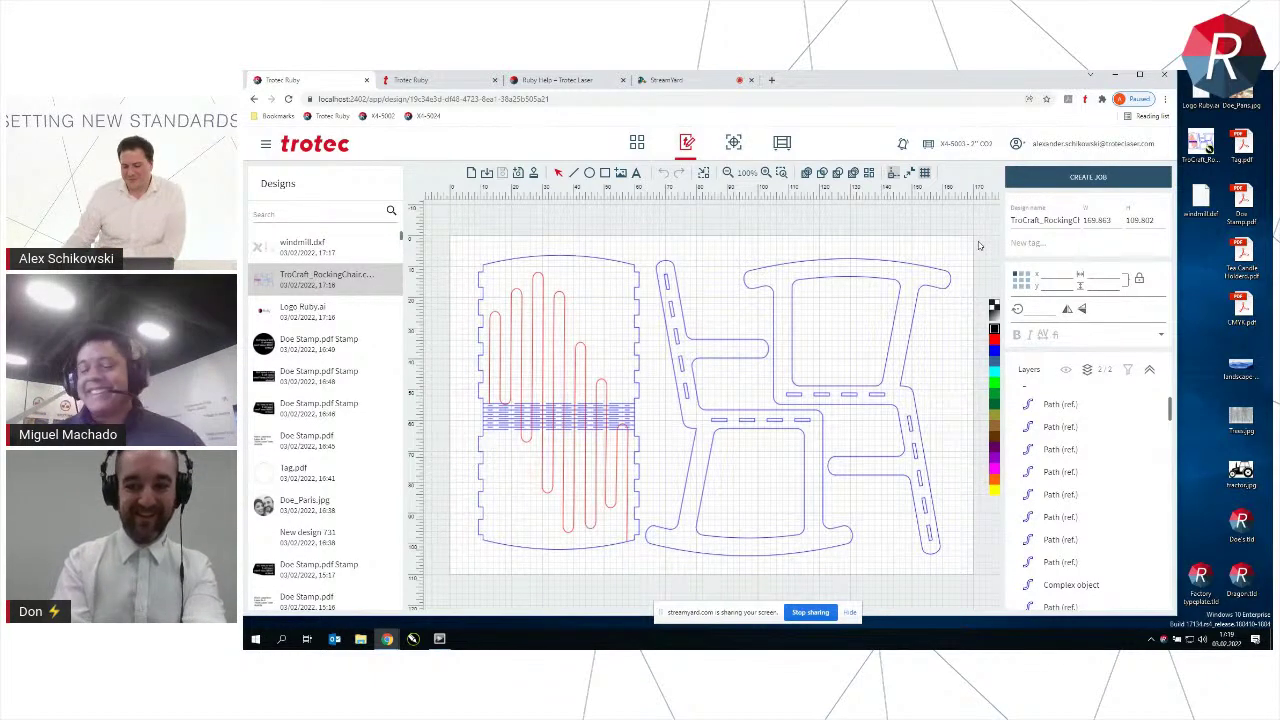
{"action": "scroll", "coordinate": [933, 328], "scroll_direction": "down", "scroll_amount": 1}
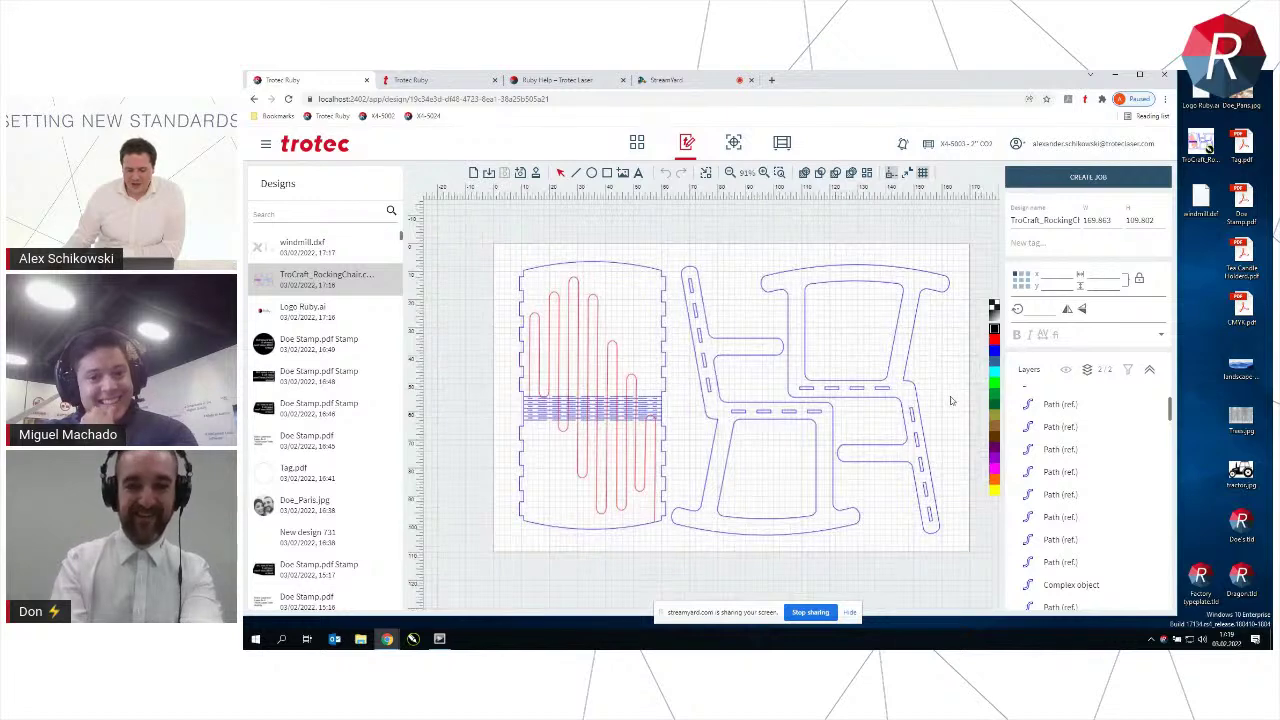
{"action": "scroll", "coordinate": [955, 395], "scroll_direction": "down", "scroll_amount": 1}
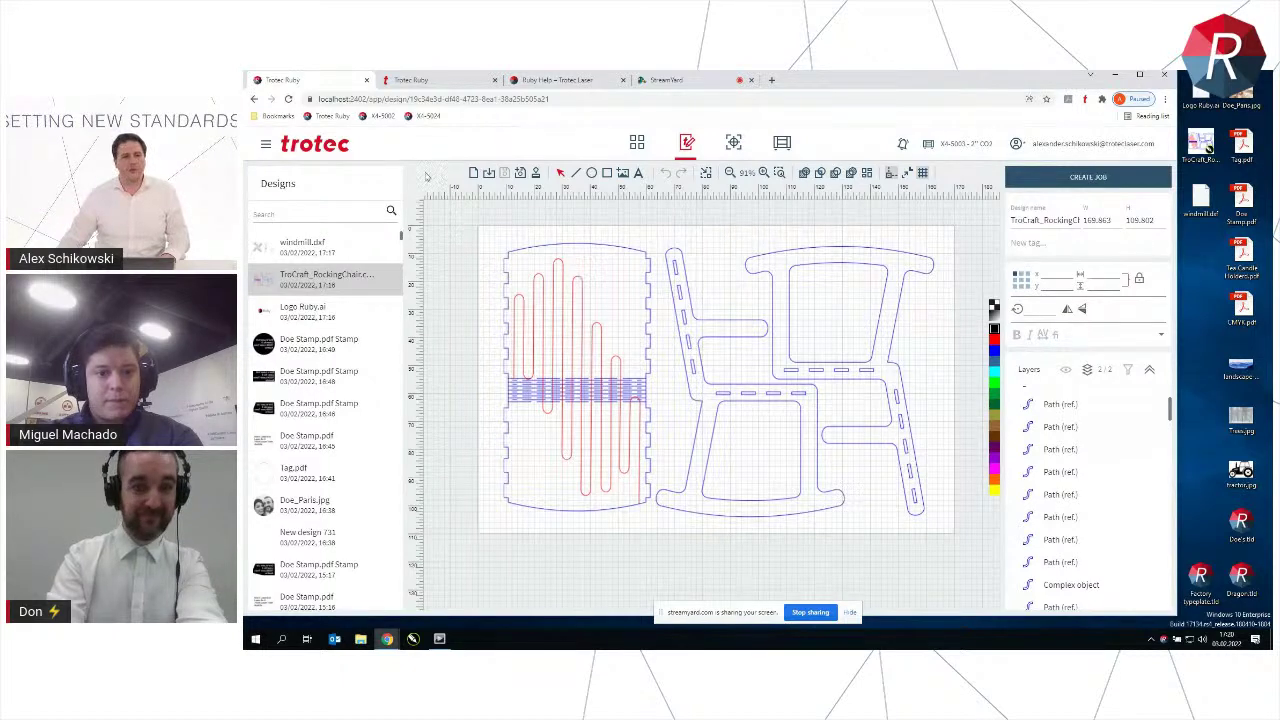
Go to Settings > Service to reach the firmware update wizard showing version 10.51.00.00
{"action": "left_click", "coordinate": [265, 146]}
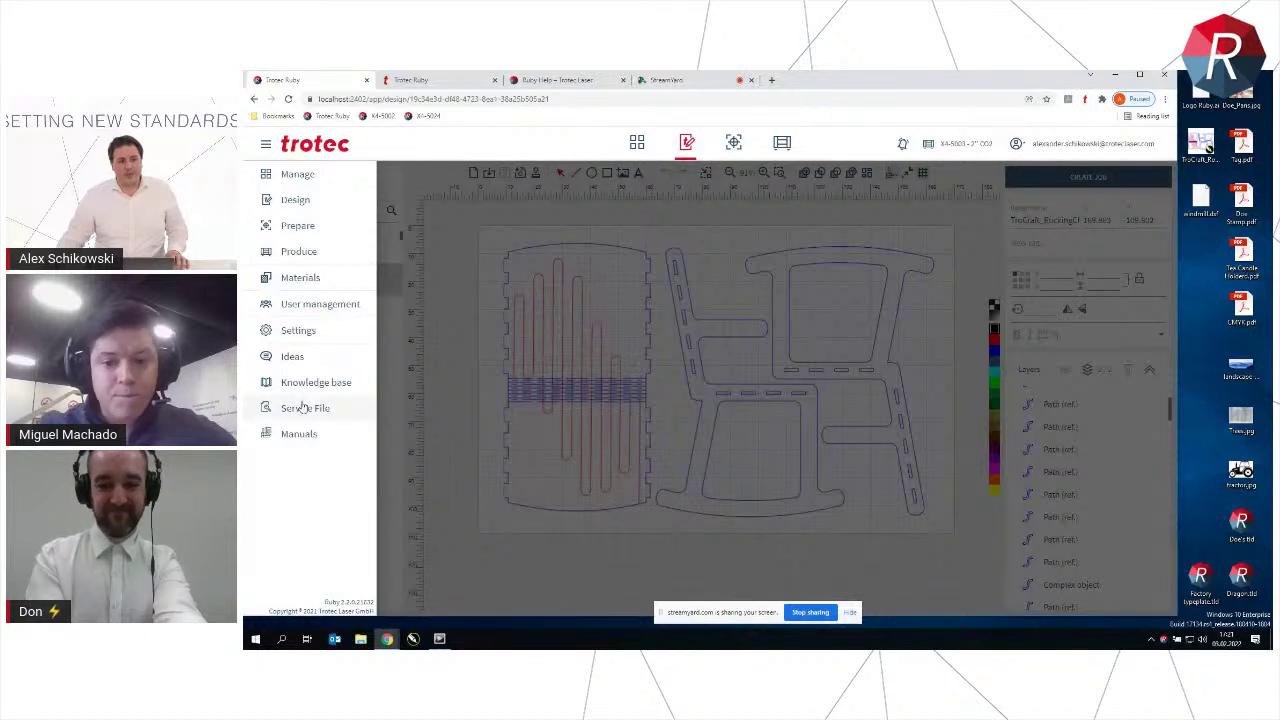
{"action": "left_click", "coordinate": [320, 330]}
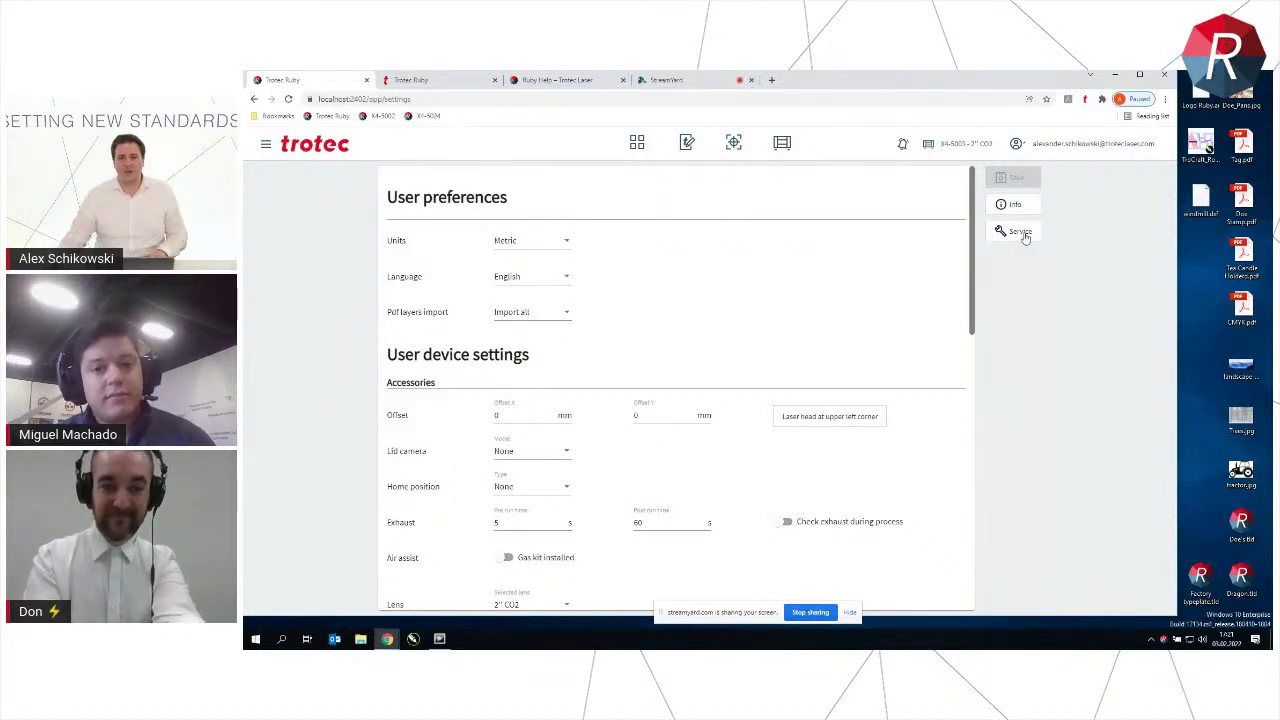
{"action": "left_click", "coordinate": [1018, 232]}
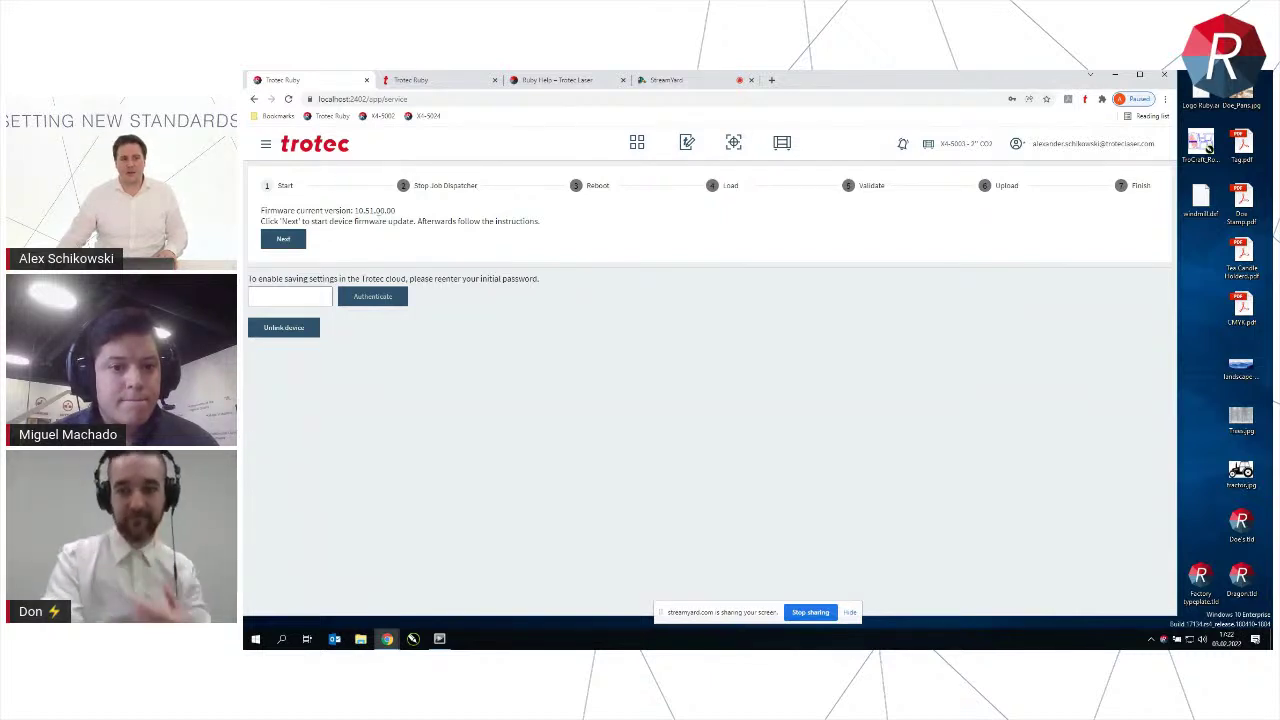
Start the firmware update, stop the job dispatcher, and confirm the laser was rebooted
{"action": "left_click", "coordinate": [286, 241]}
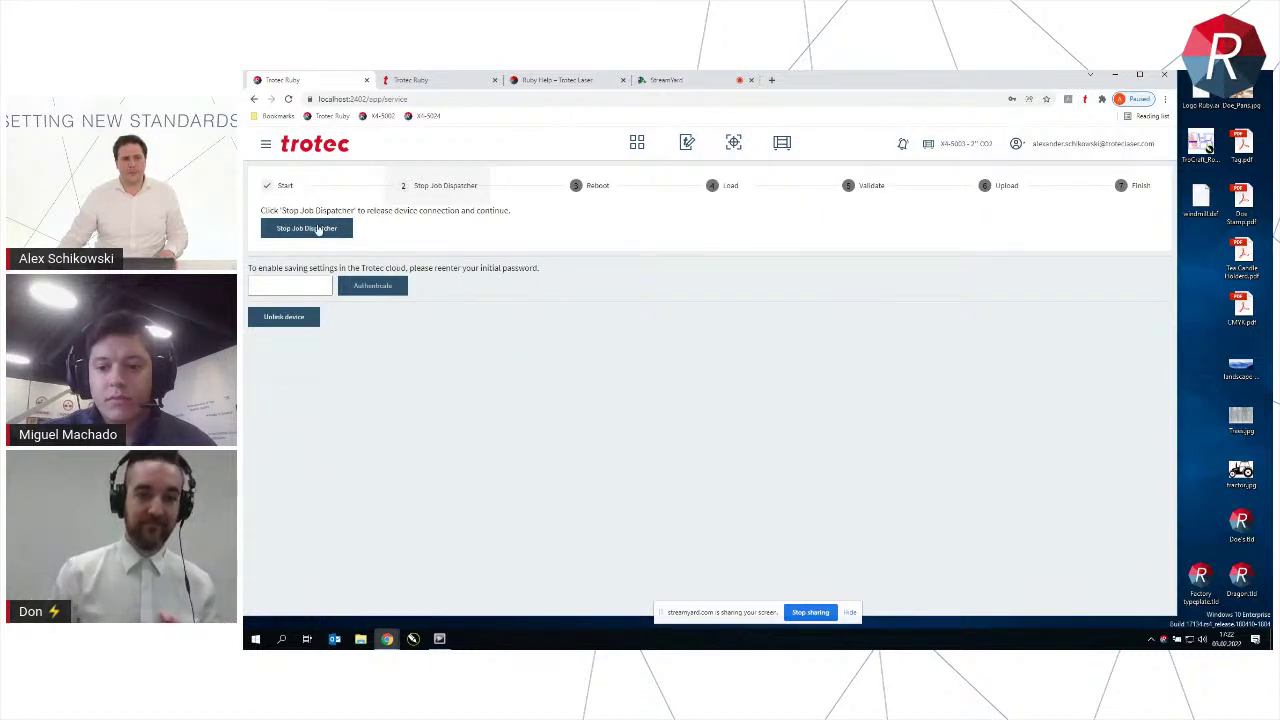
{"action": "left_click", "coordinate": [338, 229]}
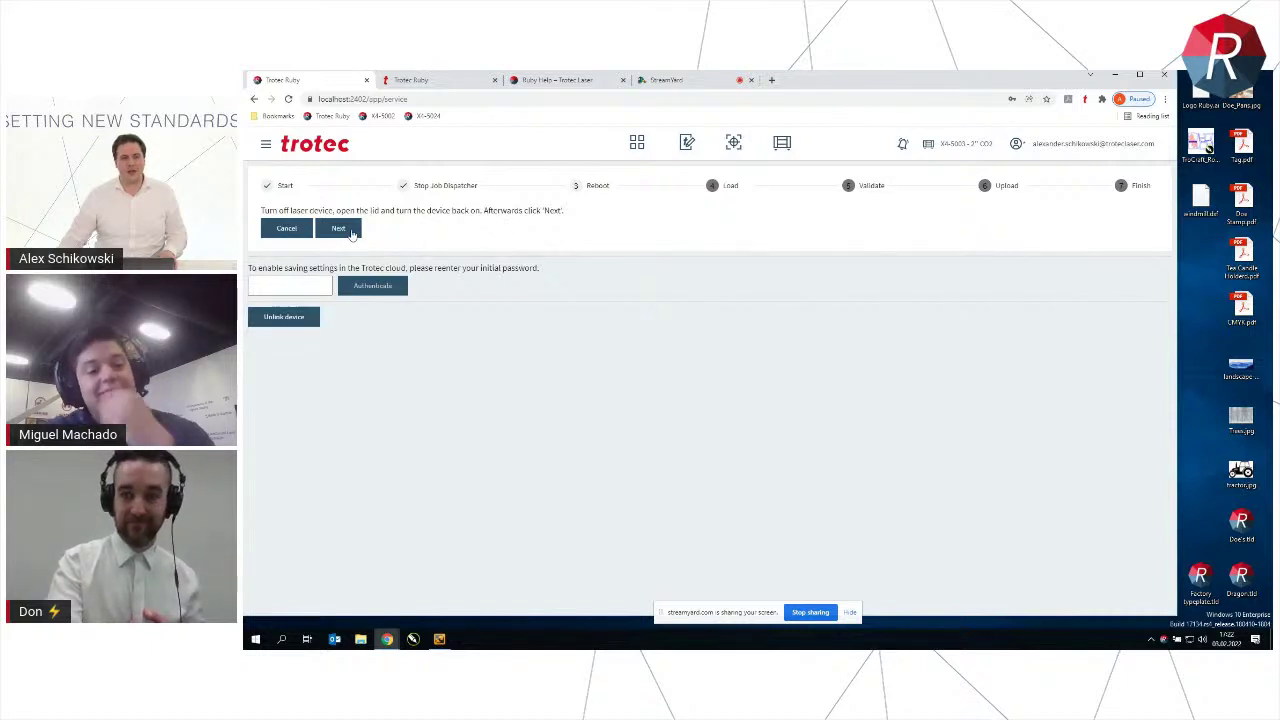
{"action": "left_click", "coordinate": [340, 229]}
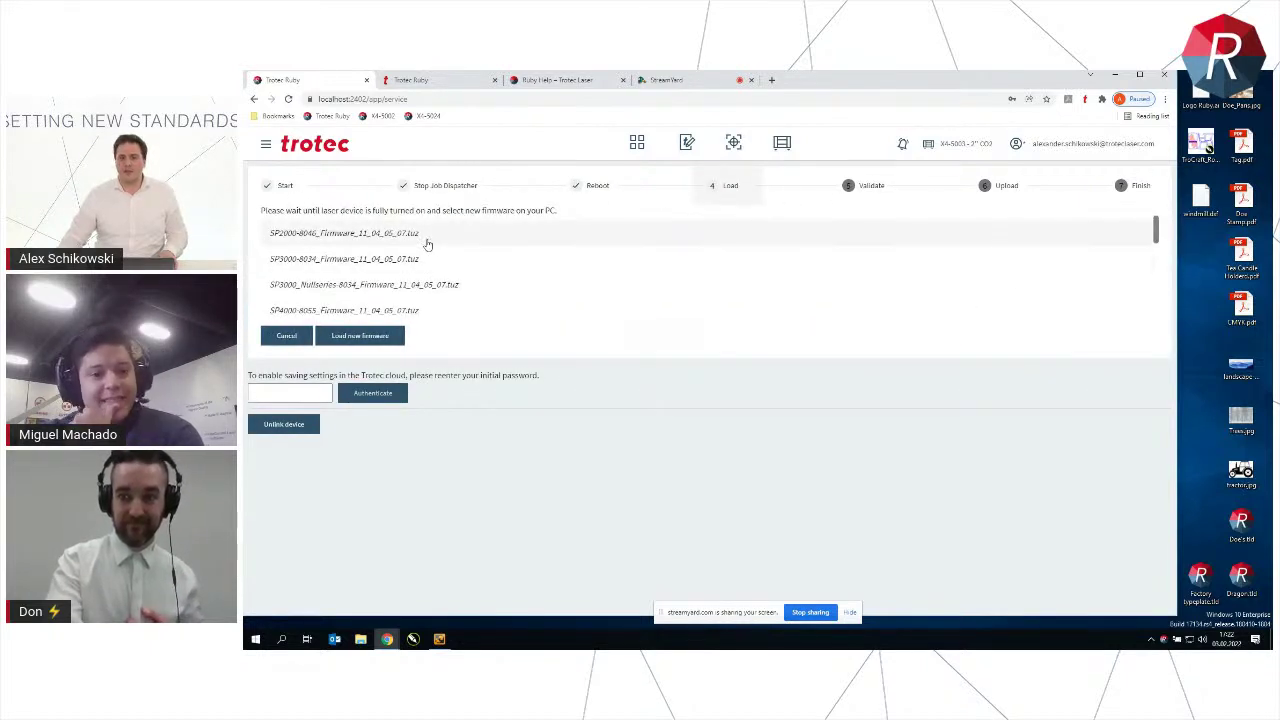
Select the Speedy400X-8070 firmware file from the list and load it
{"action": "scroll", "coordinate": [420, 255], "scroll_direction": "down", "scroll_amount": 2}
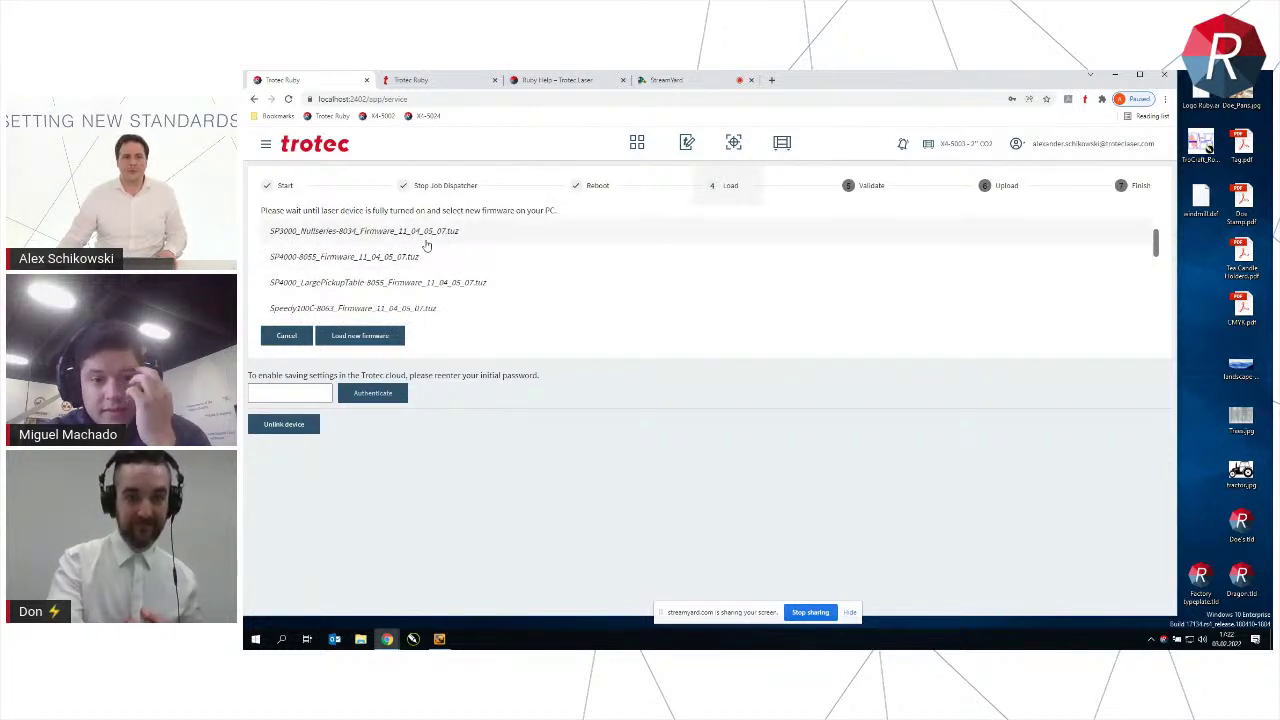
{"action": "scroll", "coordinate": [452, 277], "scroll_direction": "down", "scroll_amount": 5}
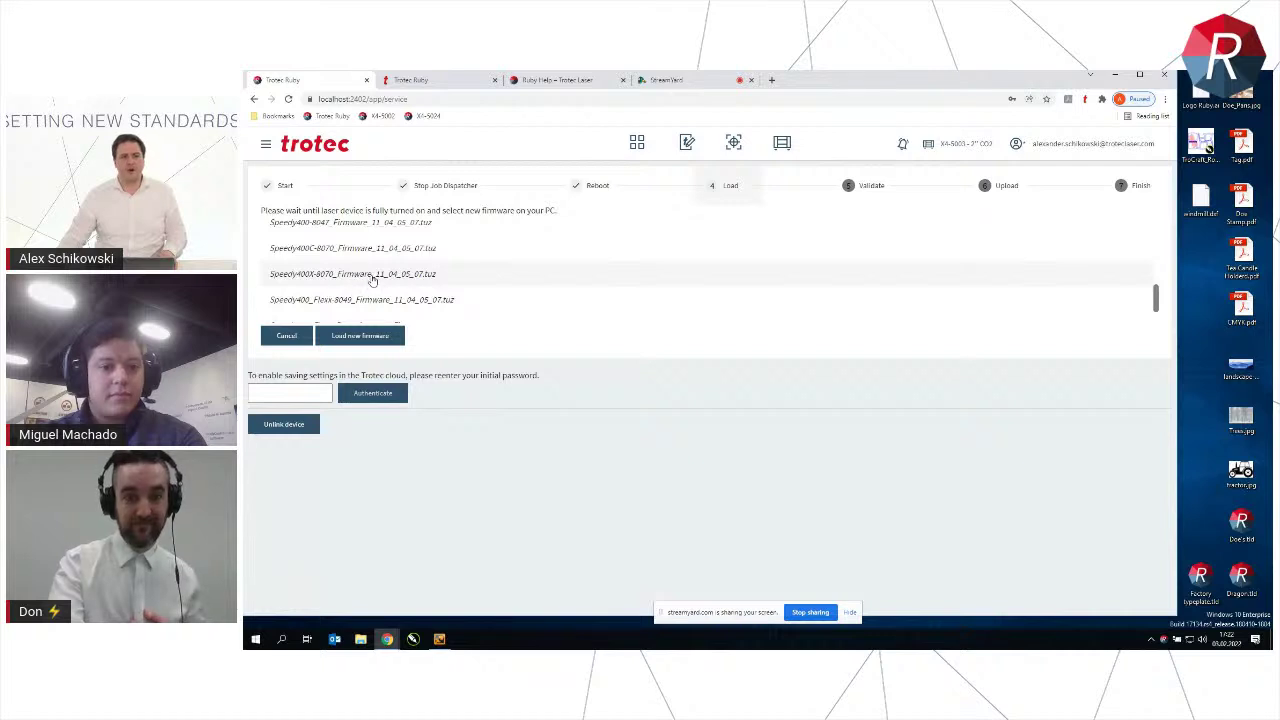
{"action": "left_click", "coordinate": [372, 276]}
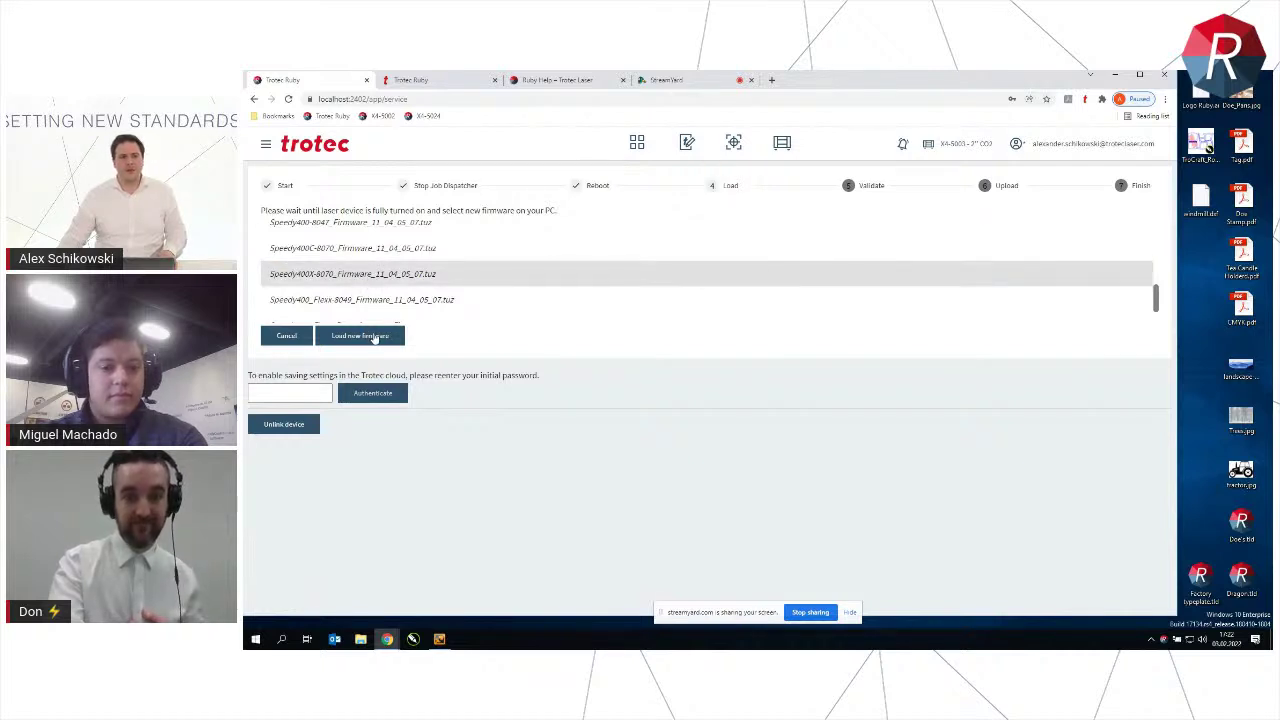
{"action": "left_click", "coordinate": [375, 337]}
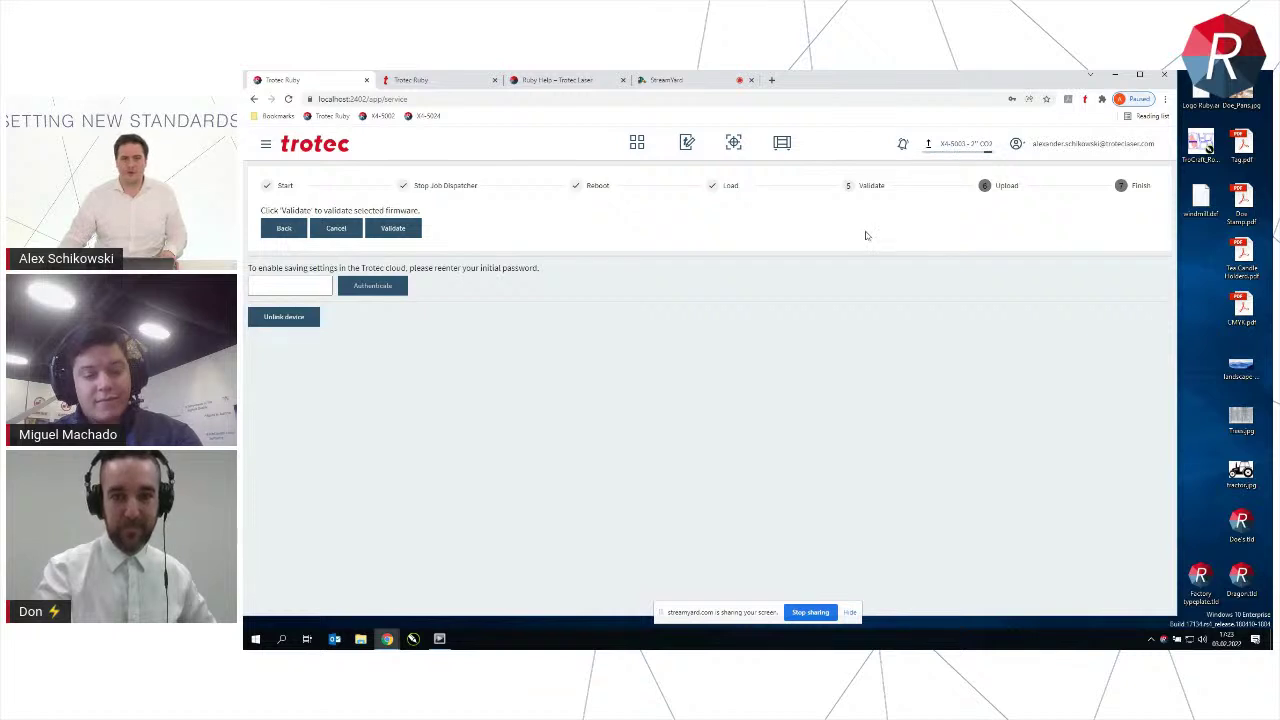
Cancel the firmware update and return to the TroCraft_RockingChair design in the Design editor
{"action": "left_click", "coordinate": [337, 231]}
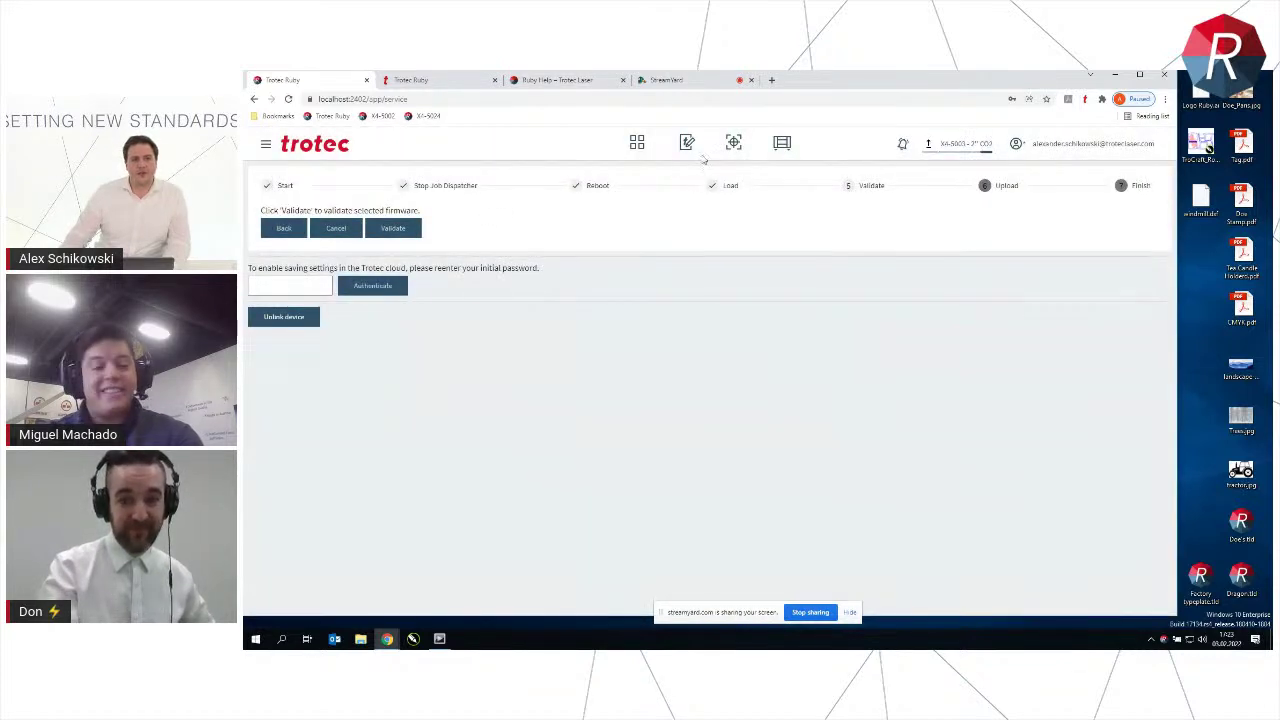
{"action": "left_click", "coordinate": [686, 146]}
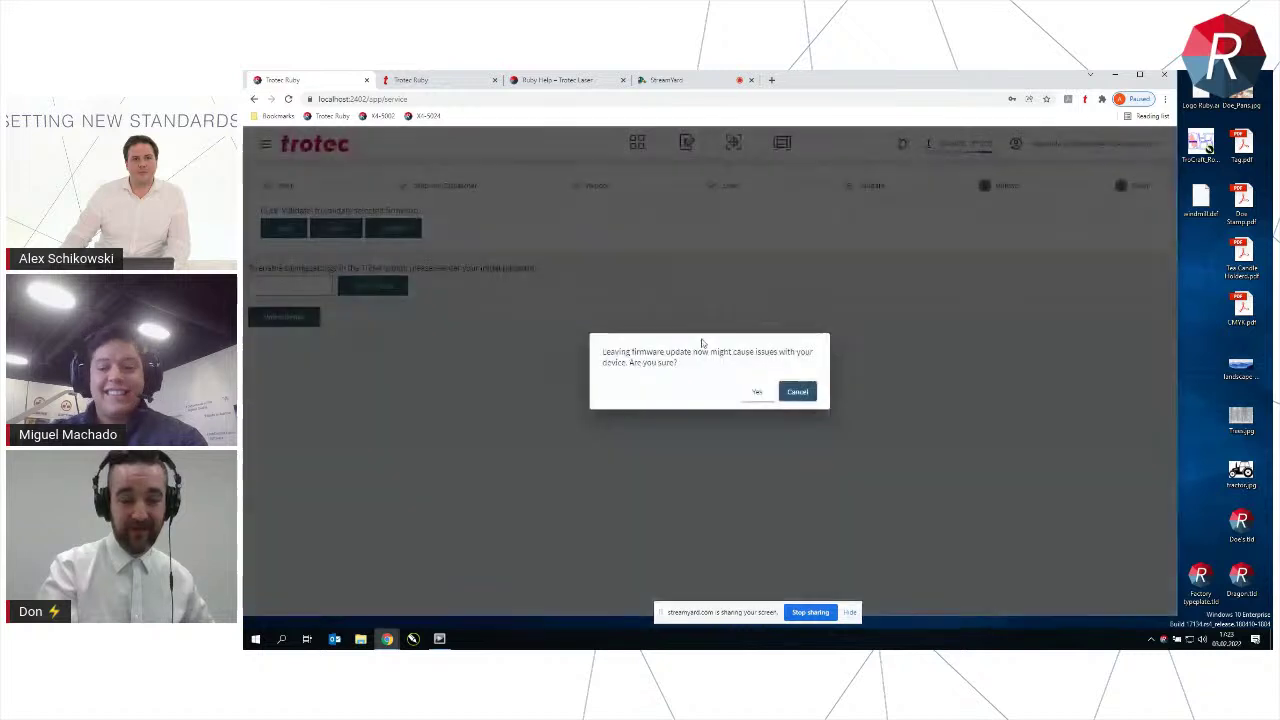
{"action": "left_click", "coordinate": [760, 392]}
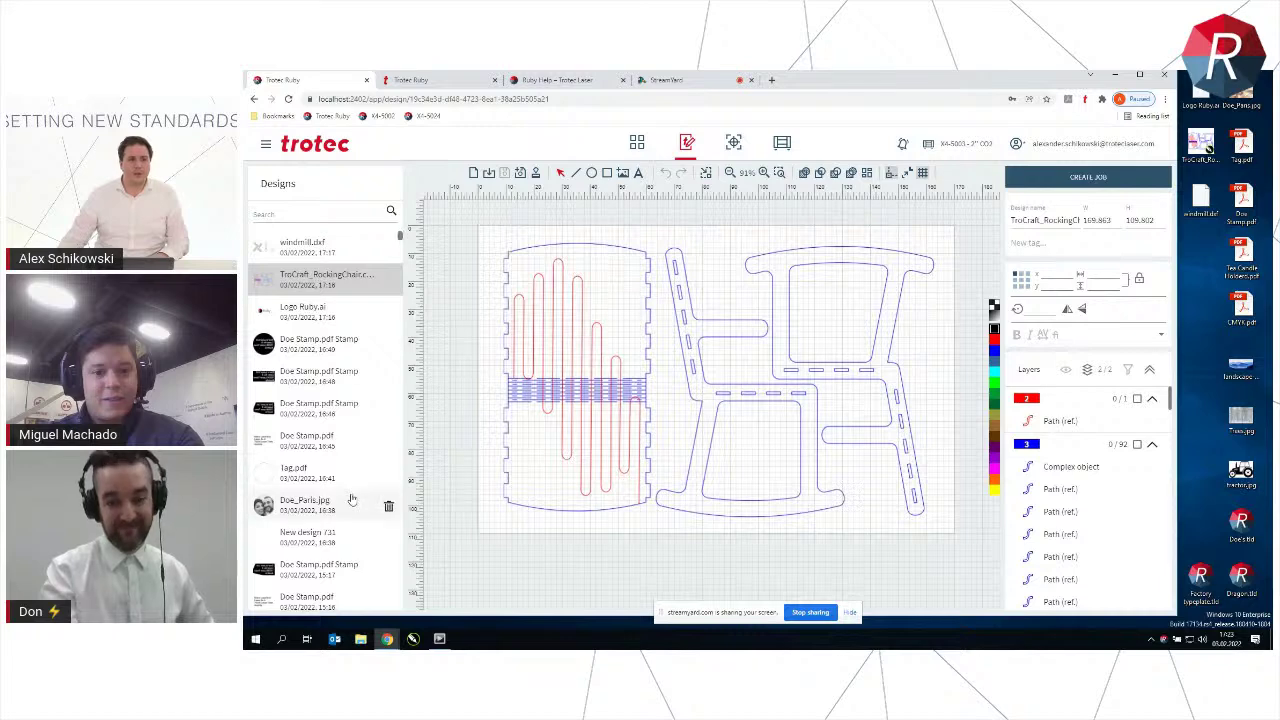
{"action": "left_click", "coordinate": [355, 213]}
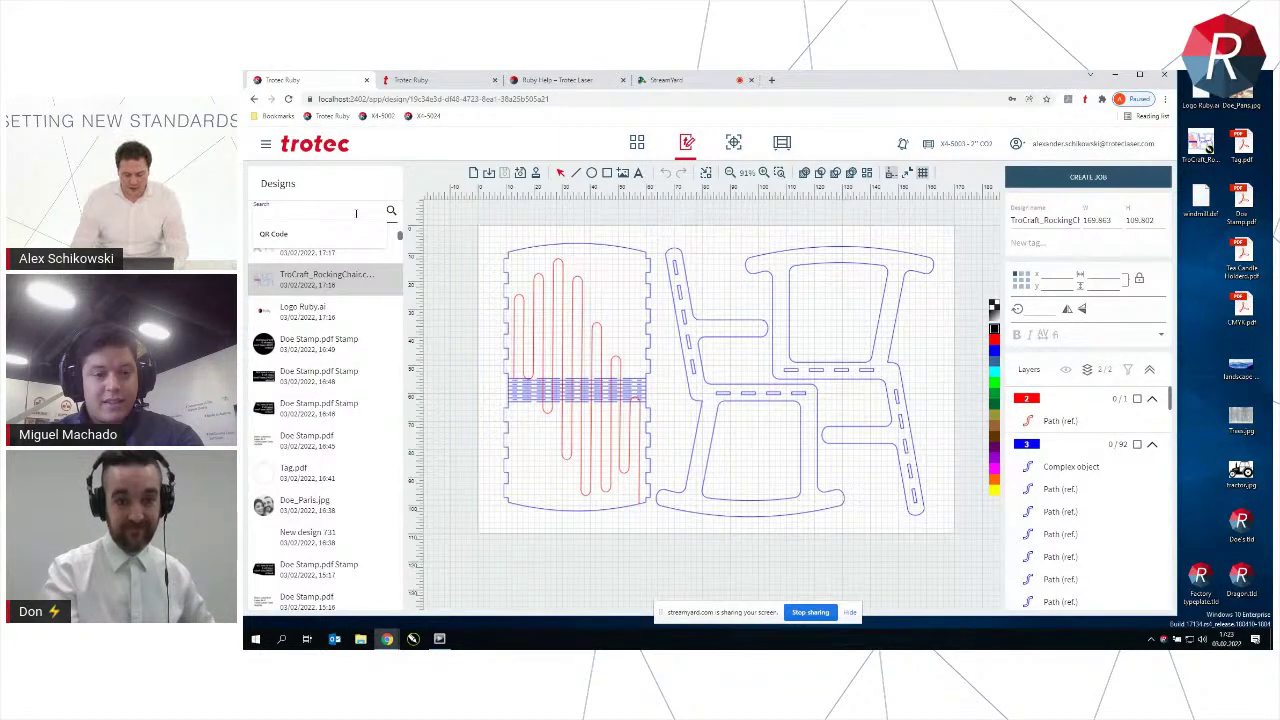
Filter the Designs list by 'hmi' to show the three HMI designs and open Exhaust&AirAssist
{"action": "type", "text": "hmi"}
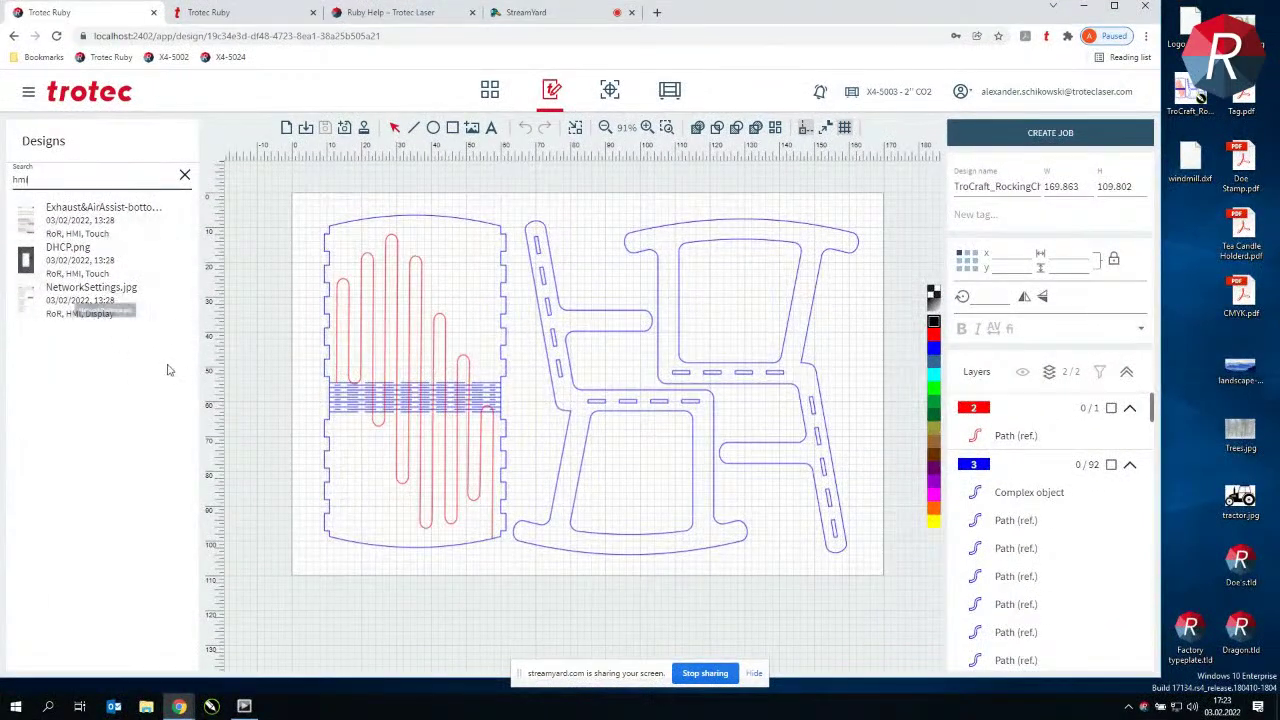
{"action": "left_click", "coordinate": [91, 392]}
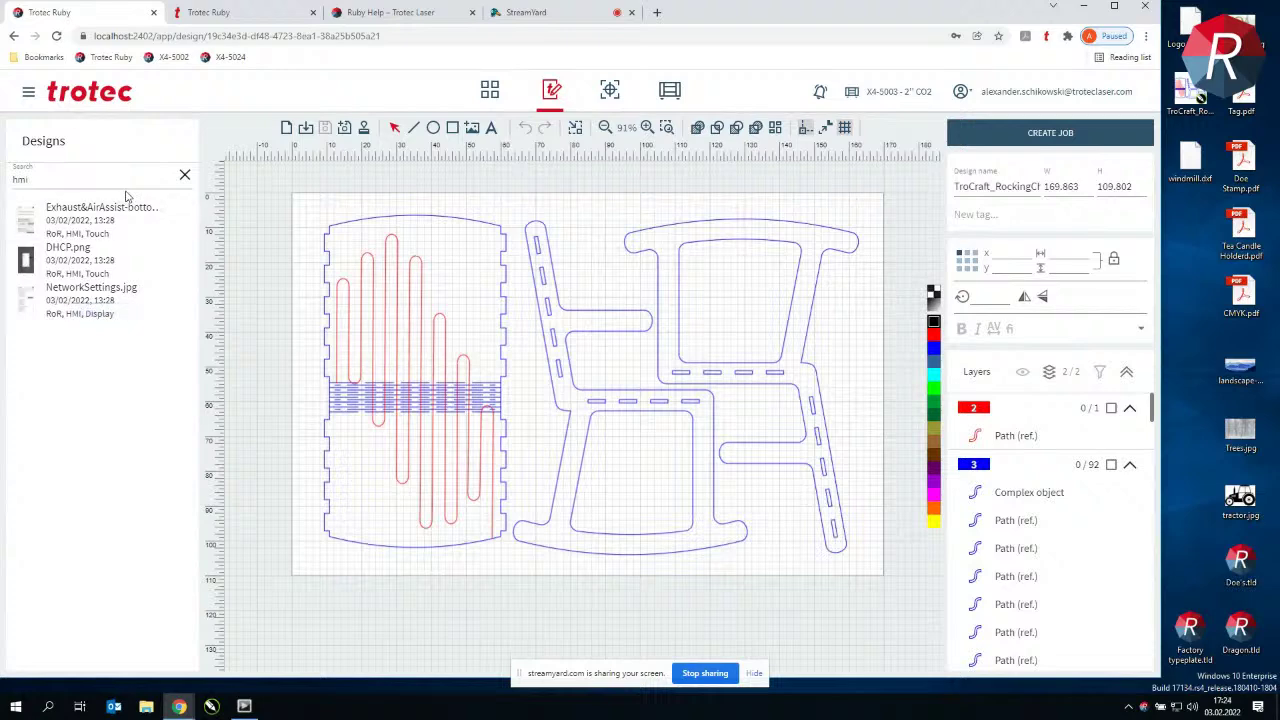
{"action": "mouse_move", "coordinate": [112, 220]}
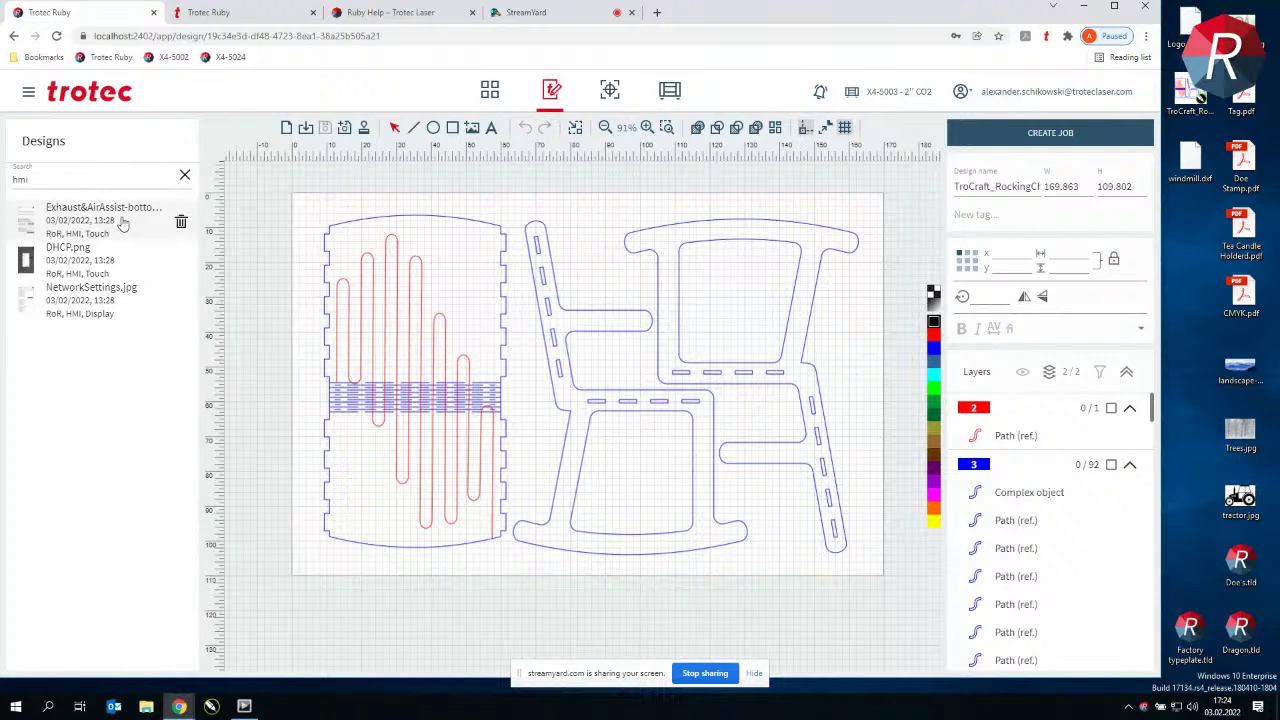
{"action": "left_click", "coordinate": [121, 220]}
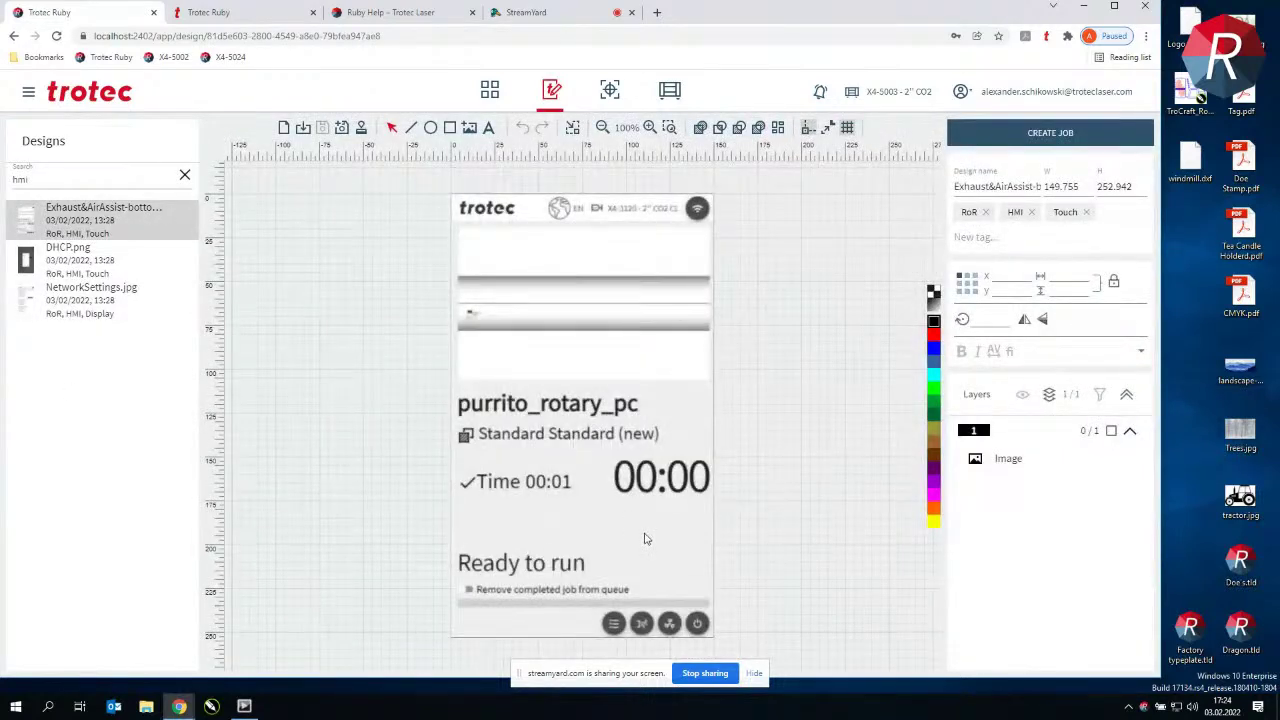
Zoom into the Exhaust&AirAssist Ready to run job screenshot, then open NetworkSettings.jpg
{"action": "scroll", "coordinate": [644, 539], "scroll_direction": "up", "scroll_amount": 1}
{"action": "scroll", "coordinate": [634, 500], "scroll_direction": "up", "scroll_amount": 3}
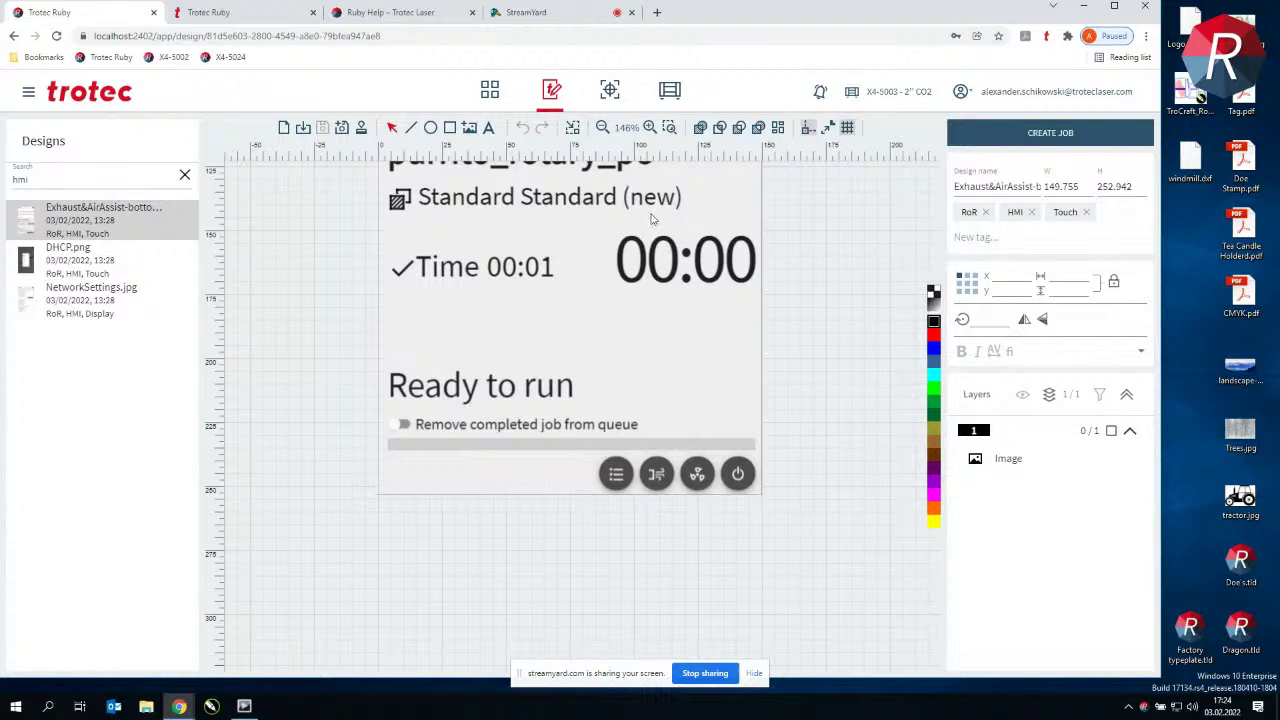
{"action": "scroll", "coordinate": [654, 220], "scroll_direction": "up", "scroll_amount": 5}
{"action": "scroll", "coordinate": [628, 400], "scroll_direction": "up", "scroll_amount": 4}
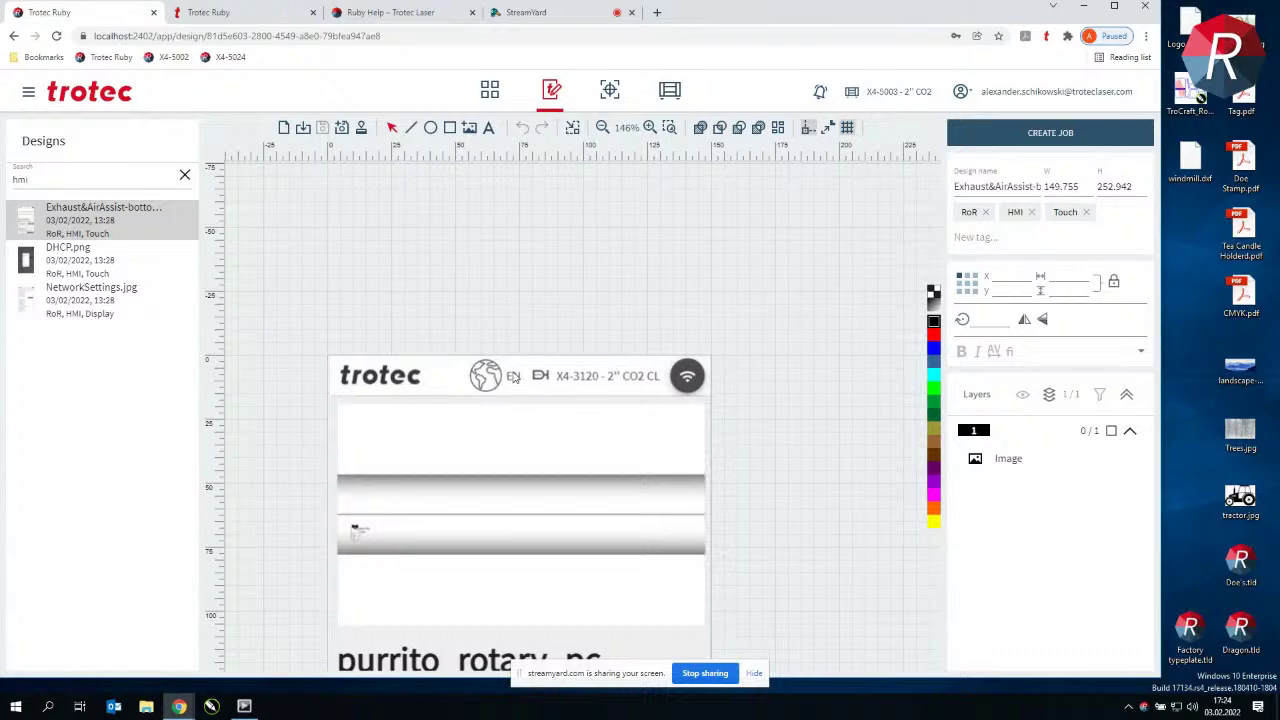
{"action": "left_click", "coordinate": [110, 312]}
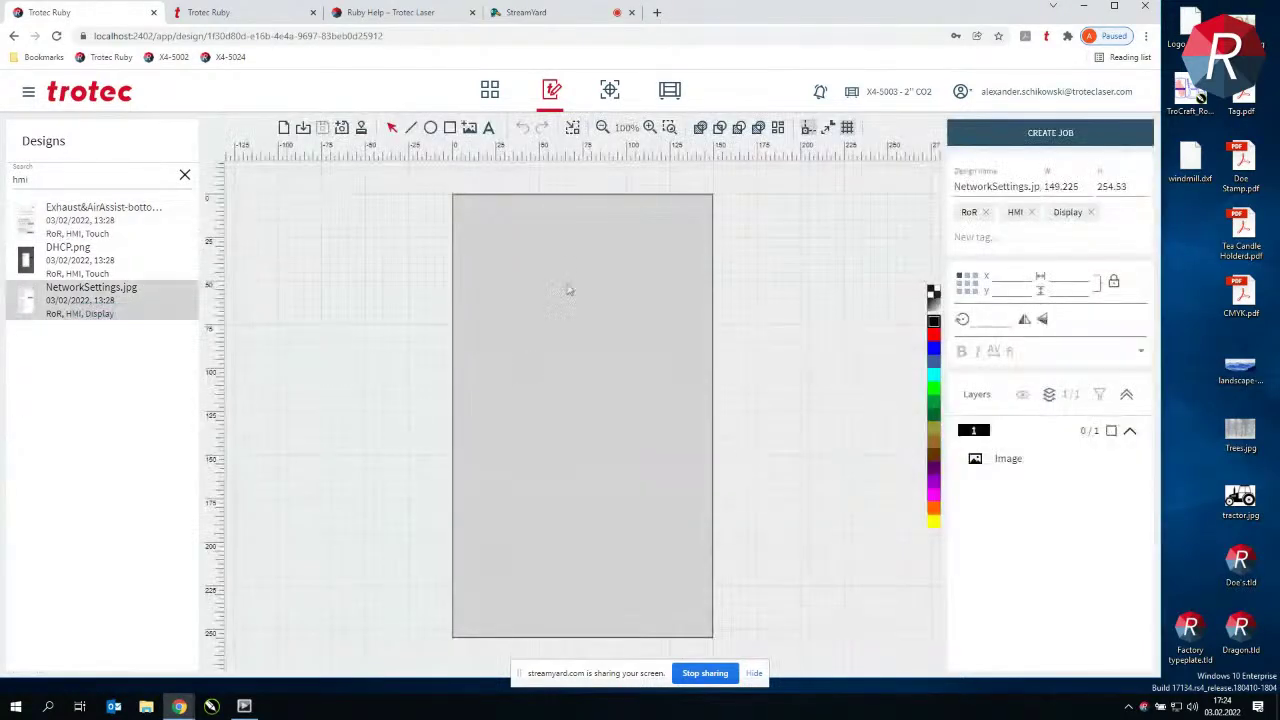
Zoom the NetworkSettings.jpg screenshot to 195% to read it, then open DHCP.png
{"action": "scroll", "coordinate": [621, 295], "scroll_direction": "up", "scroll_amount": 2}
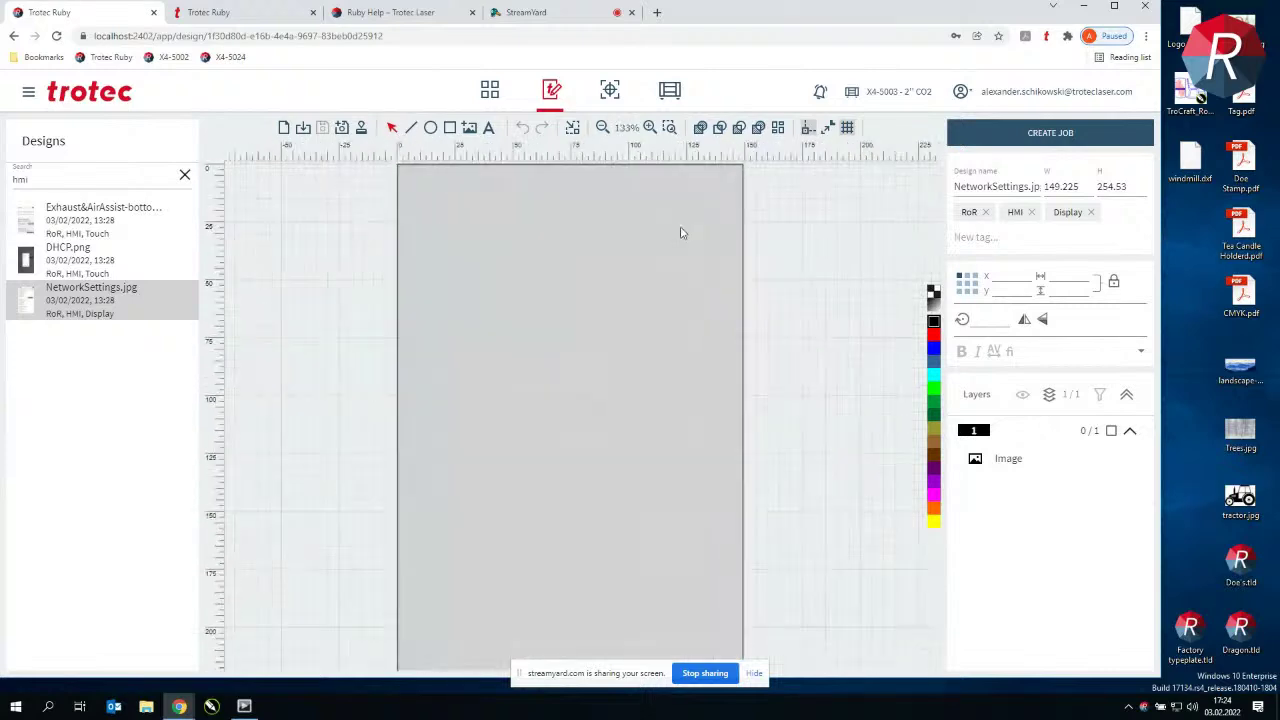
{"action": "scroll", "coordinate": [606, 400], "scroll_direction": "up", "scroll_amount": 2}
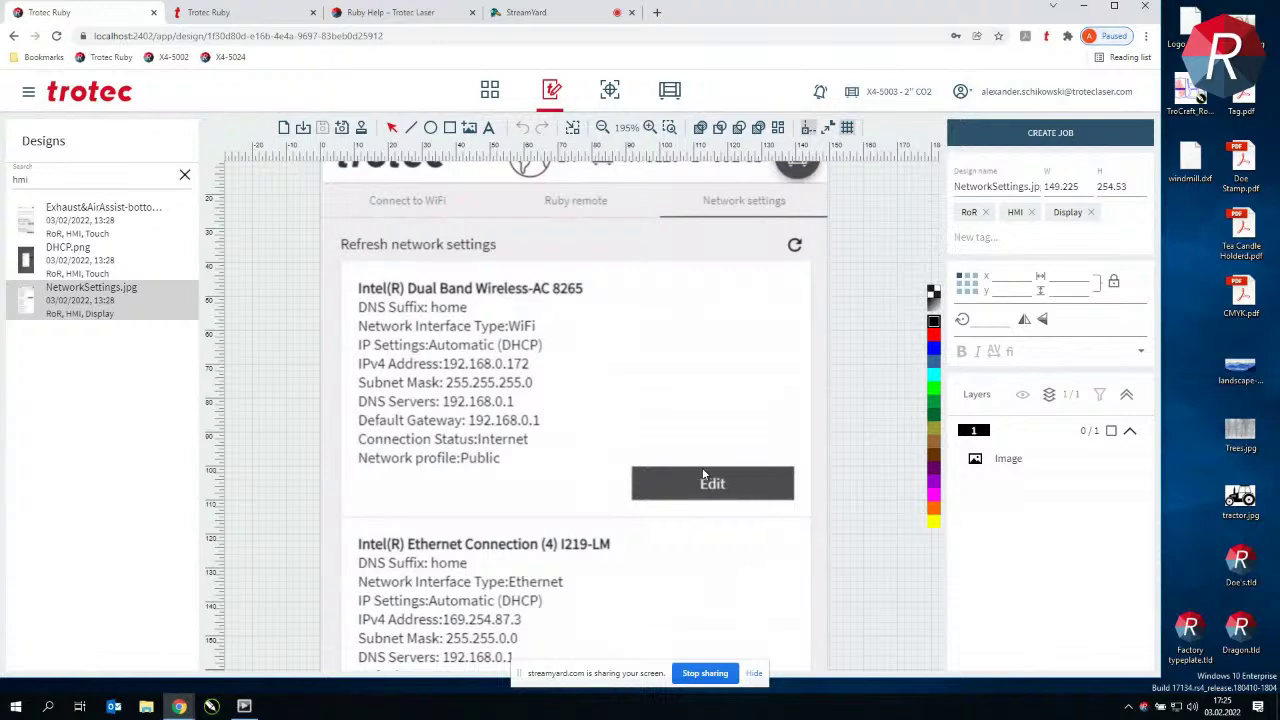
{"action": "left_click", "coordinate": [100, 265]}
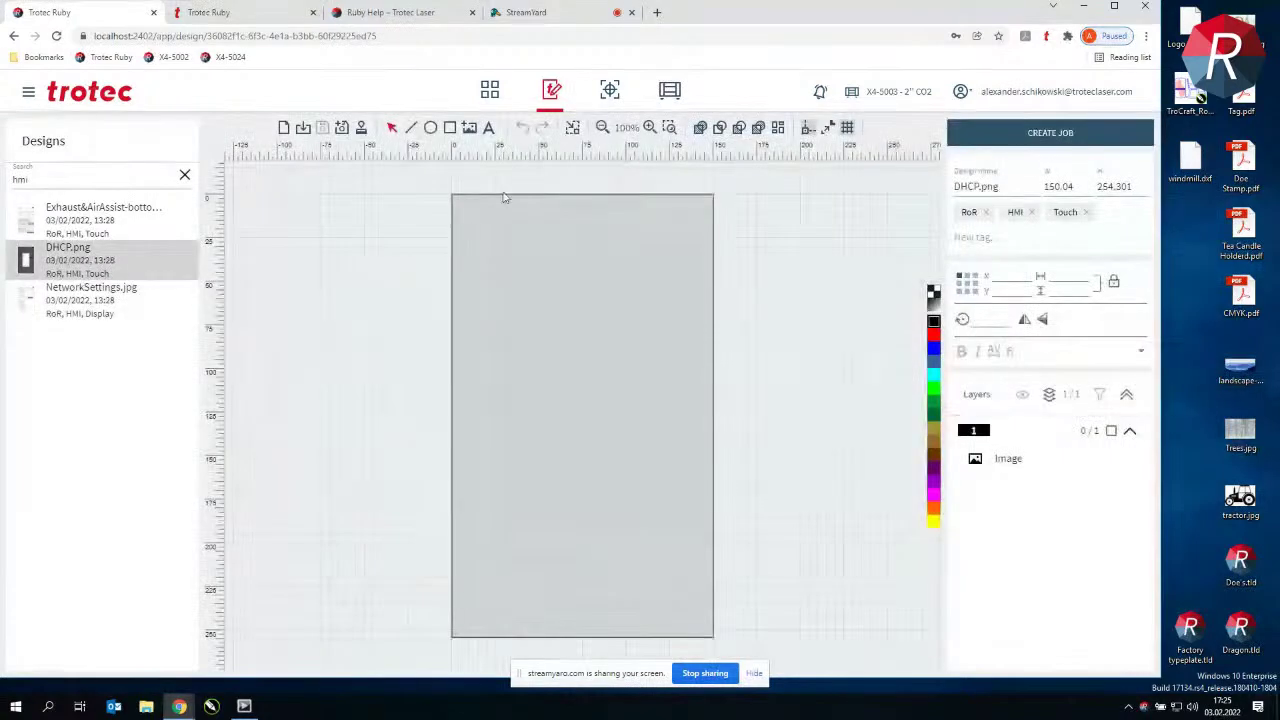
Zoom in and out on the DHCP.png screenshot, open the main menu, and switch to Ruby Help
{"action": "scroll", "coordinate": [575, 351], "scroll_direction": "up", "scroll_amount": 1}
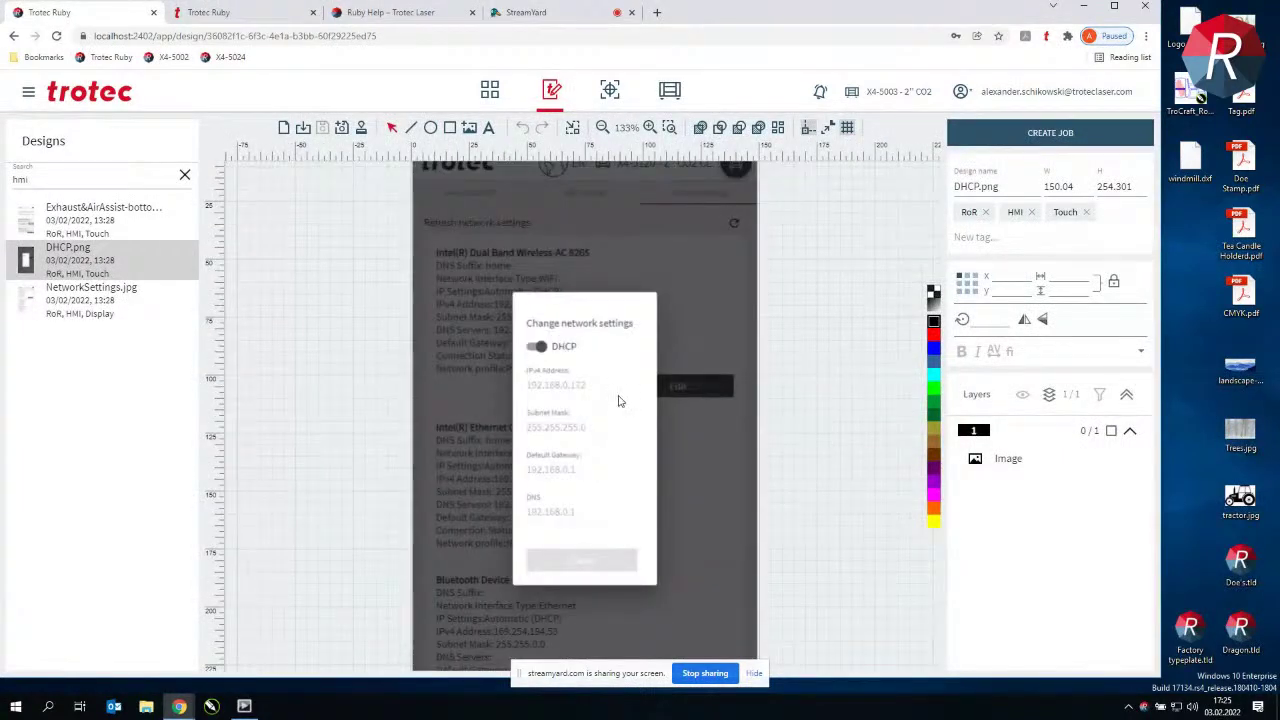
{"action": "scroll", "coordinate": [617, 400], "scroll_direction": "up", "scroll_amount": 1}
{"action": "scroll", "coordinate": [617, 440], "scroll_direction": "down", "scroll_amount": 1}
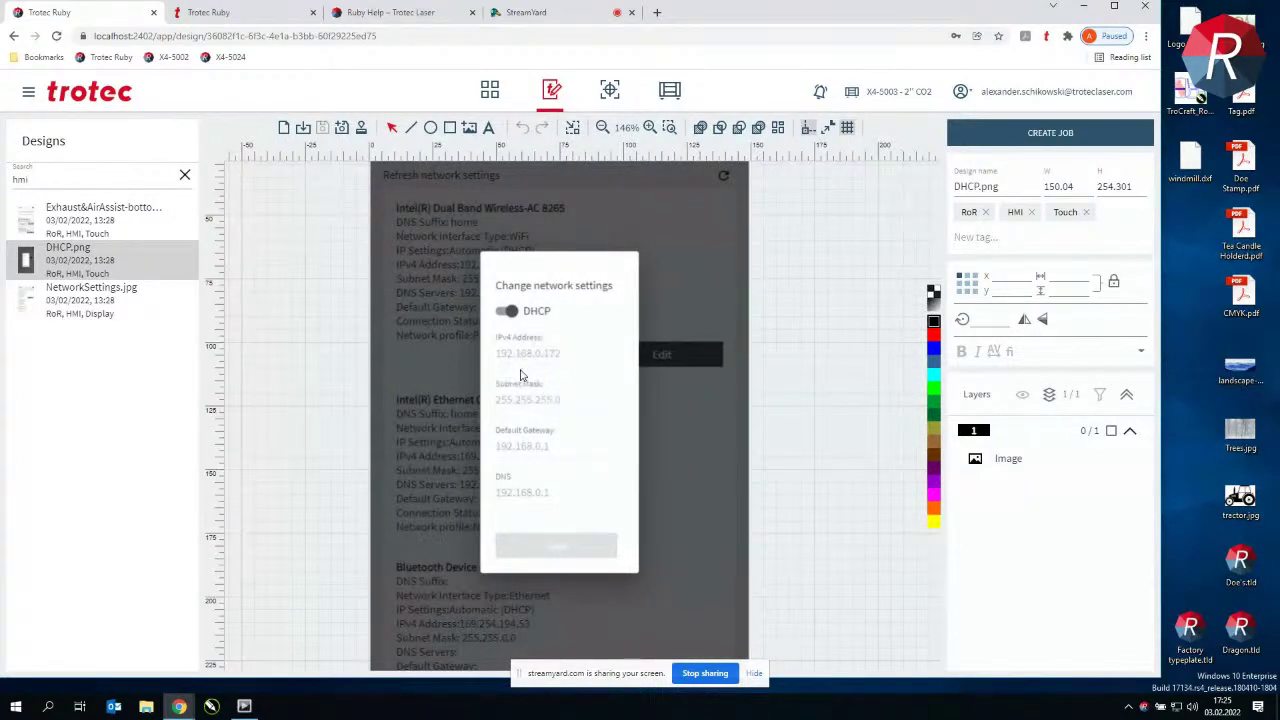
{"action": "scroll", "coordinate": [566, 362], "scroll_direction": "down", "scroll_amount": 2}
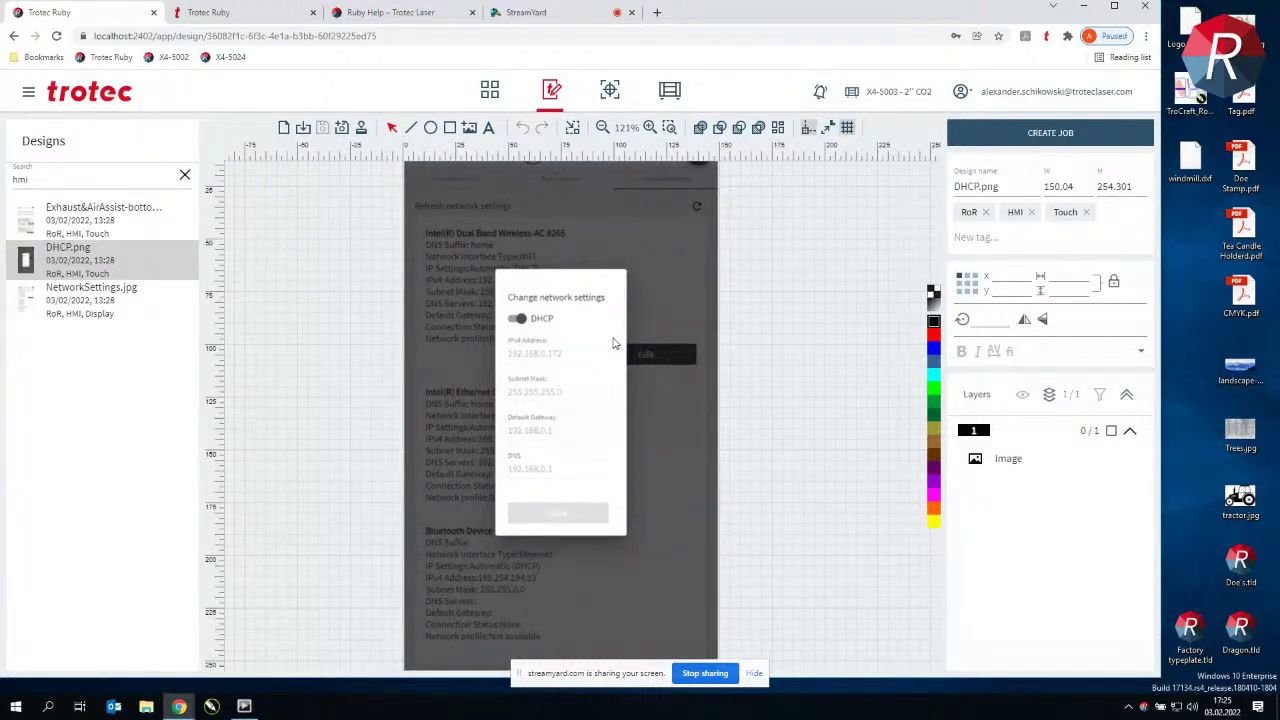
{"action": "scroll", "coordinate": [614, 352], "scroll_direction": "down", "scroll_amount": 1}
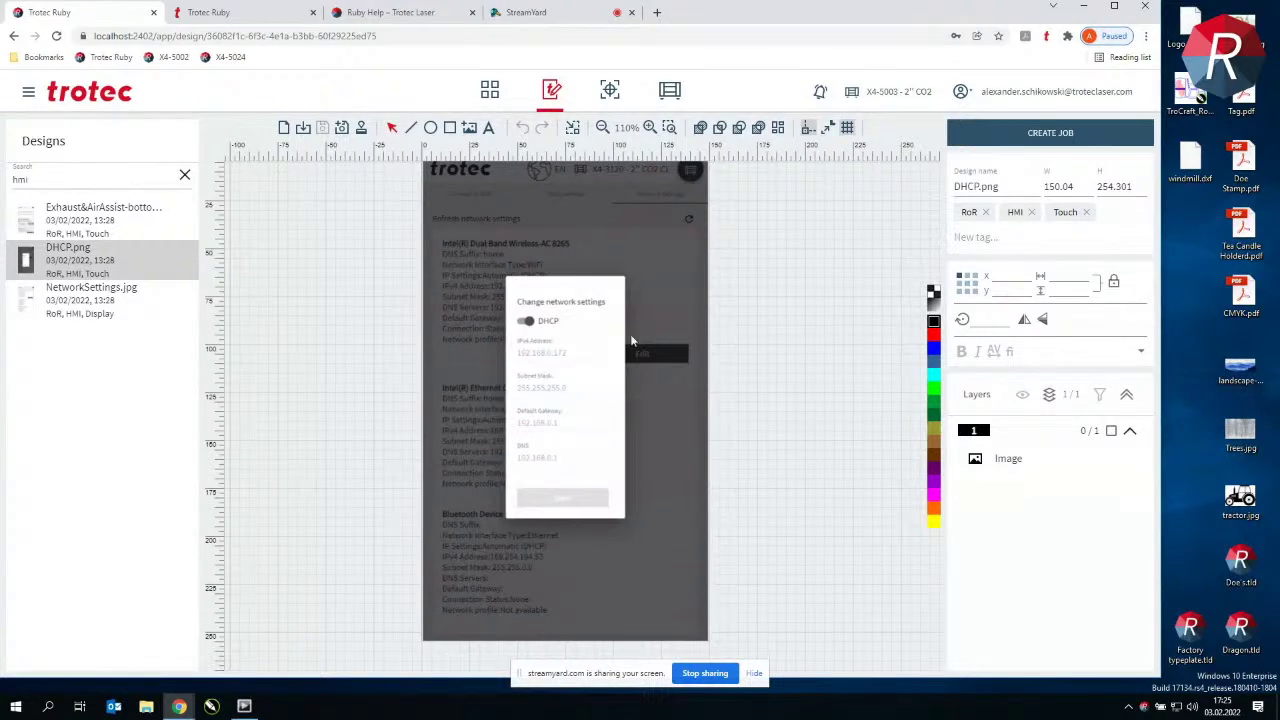
{"action": "left_click", "coordinate": [28, 92]}
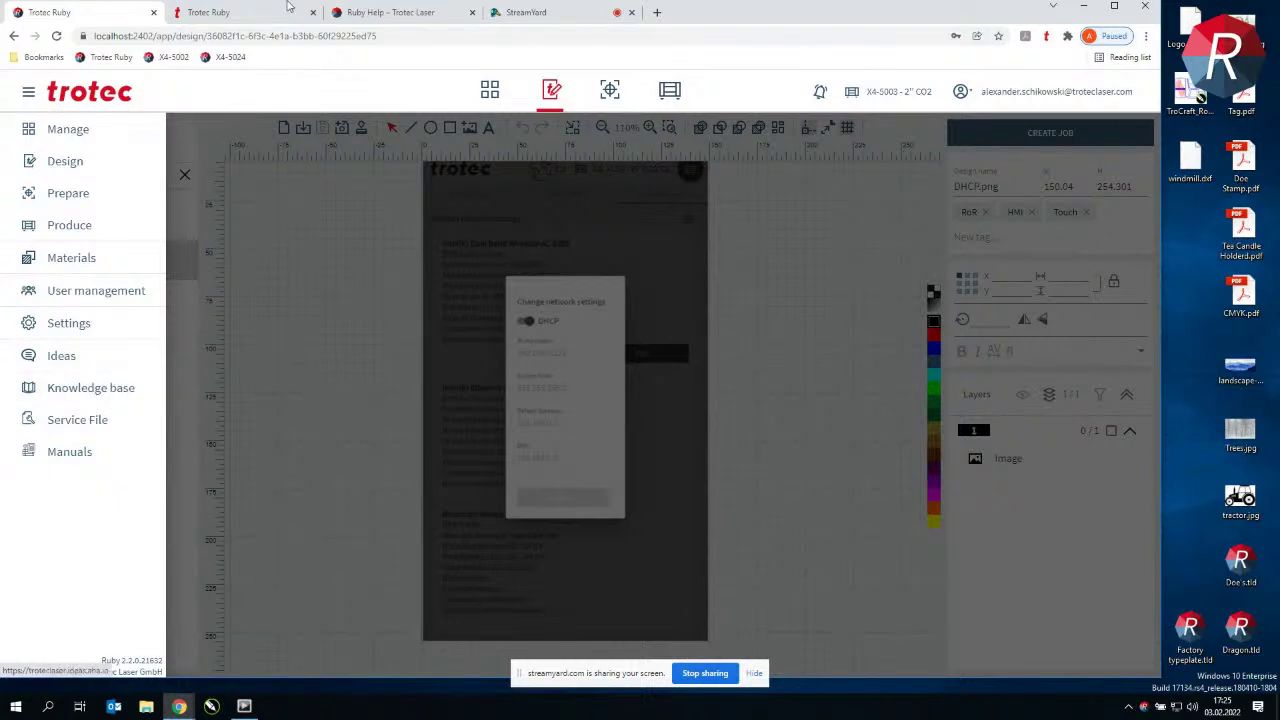
{"action": "left_click", "coordinate": [392, 12]}
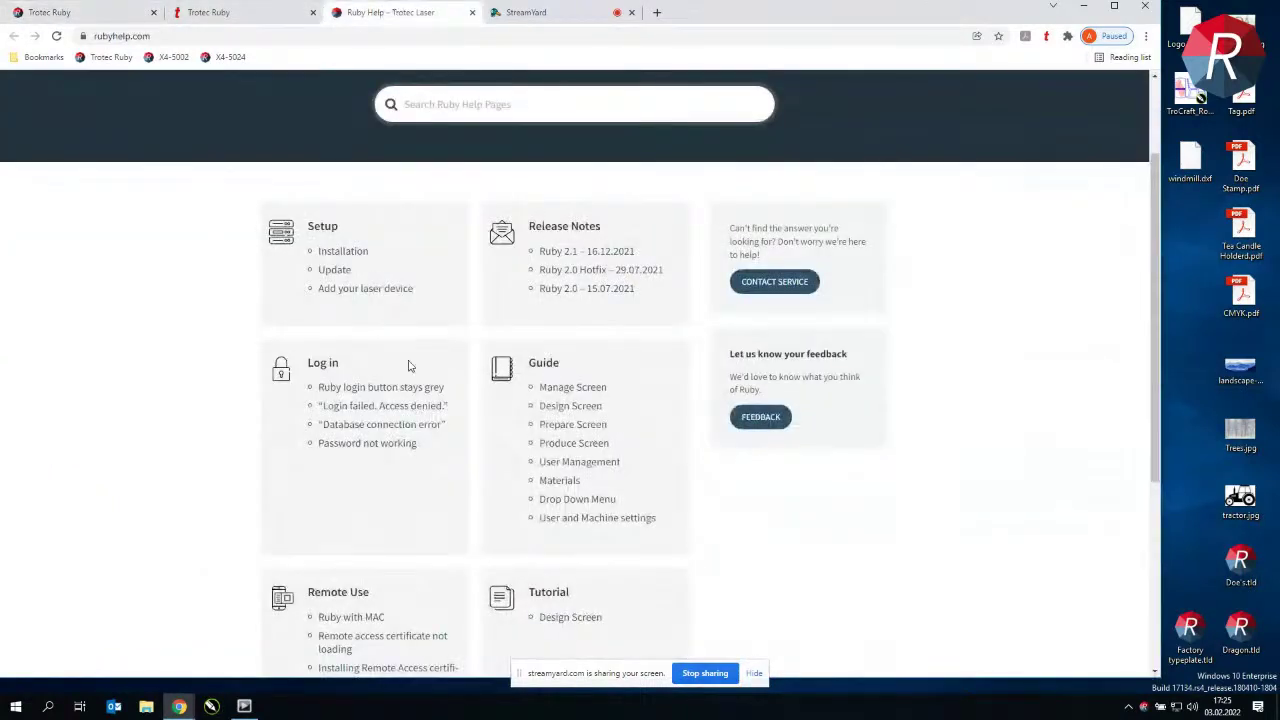
Read through the Ruby 2.1 – 16.12.2021 release notes, then go back to the Trotec Ruby tab
{"action": "left_click", "coordinate": [558, 256]}
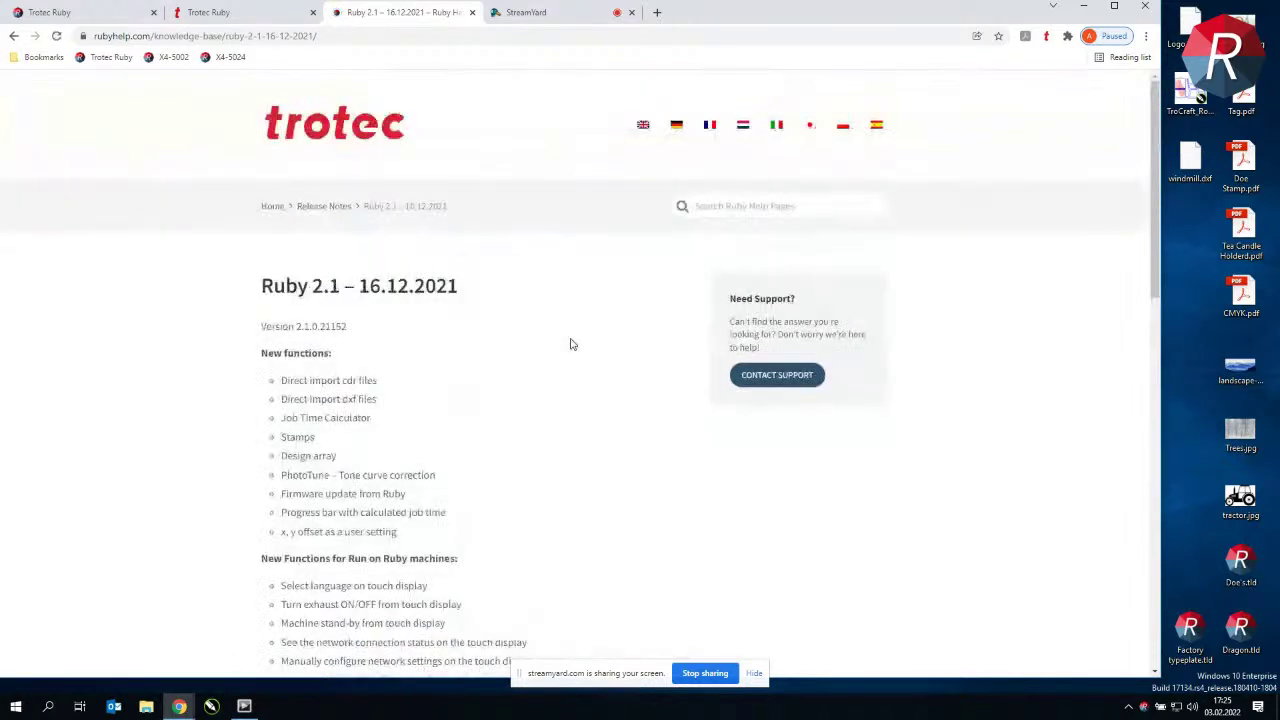
{"action": "scroll", "coordinate": [454, 409], "scroll_direction": "down", "scroll_amount": 3}
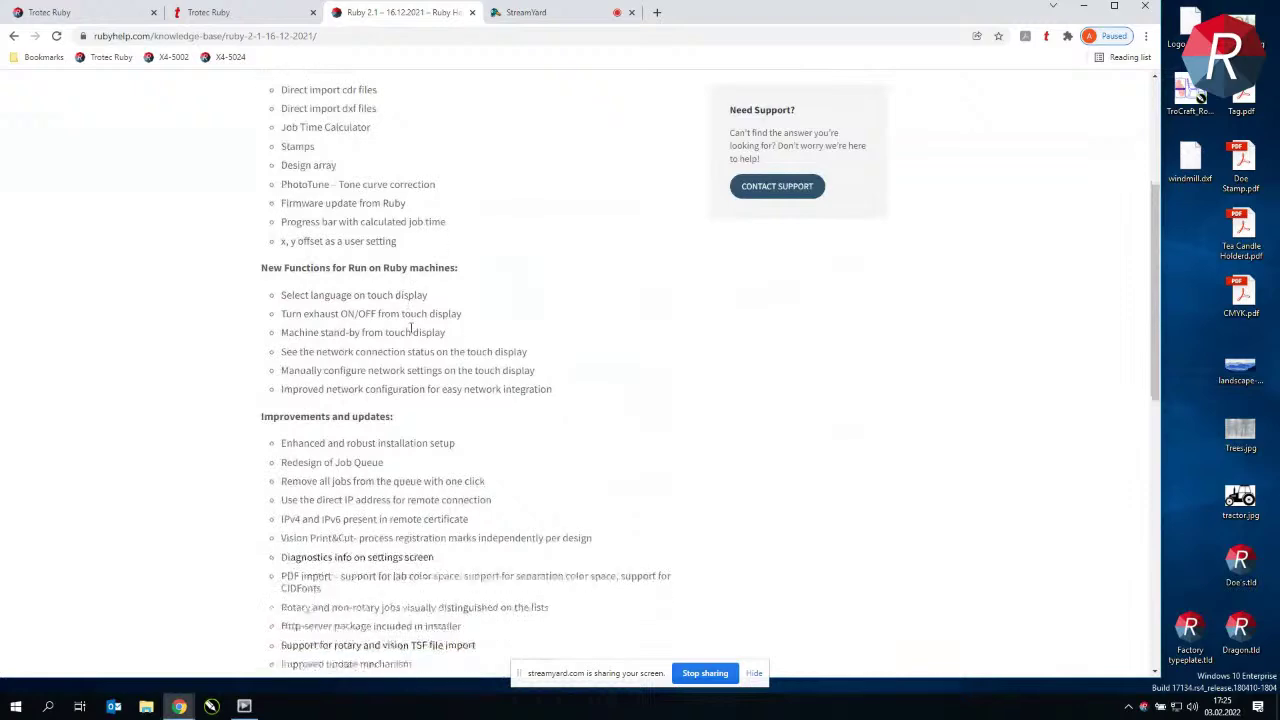
{"action": "scroll", "coordinate": [410, 328], "scroll_direction": "down", "scroll_amount": 4}
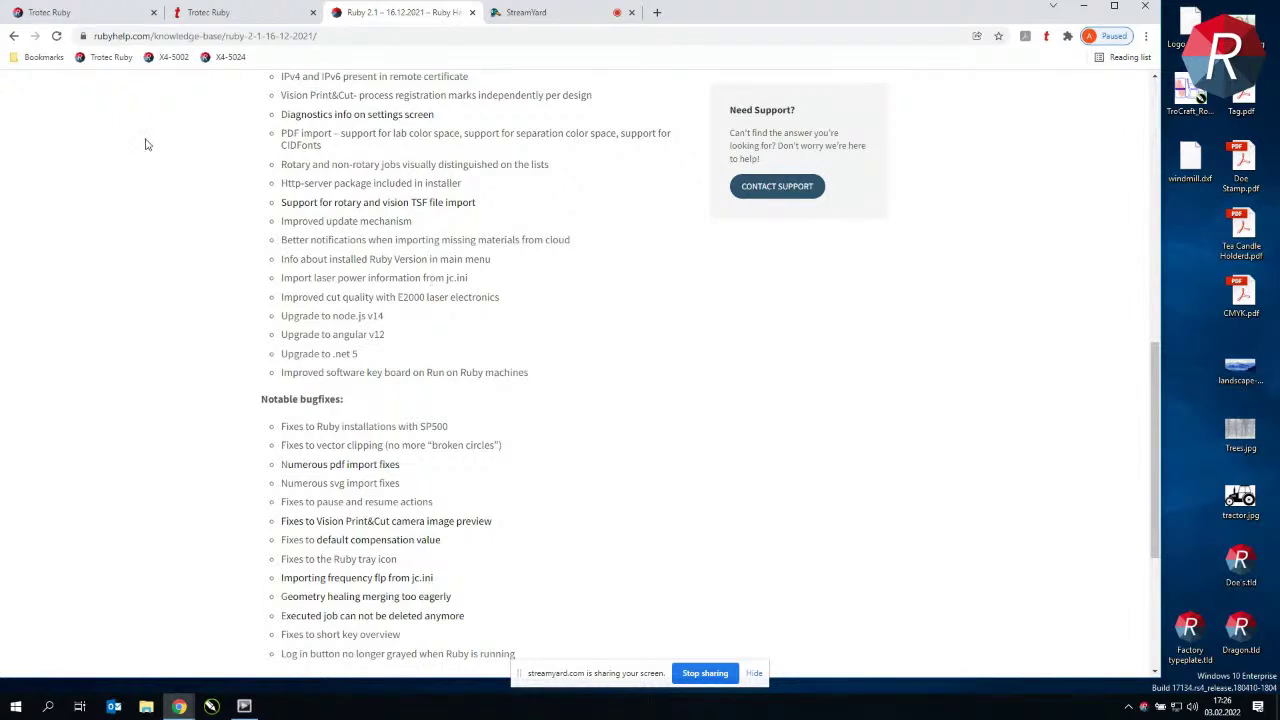
{"action": "left_click", "coordinate": [97, 20]}
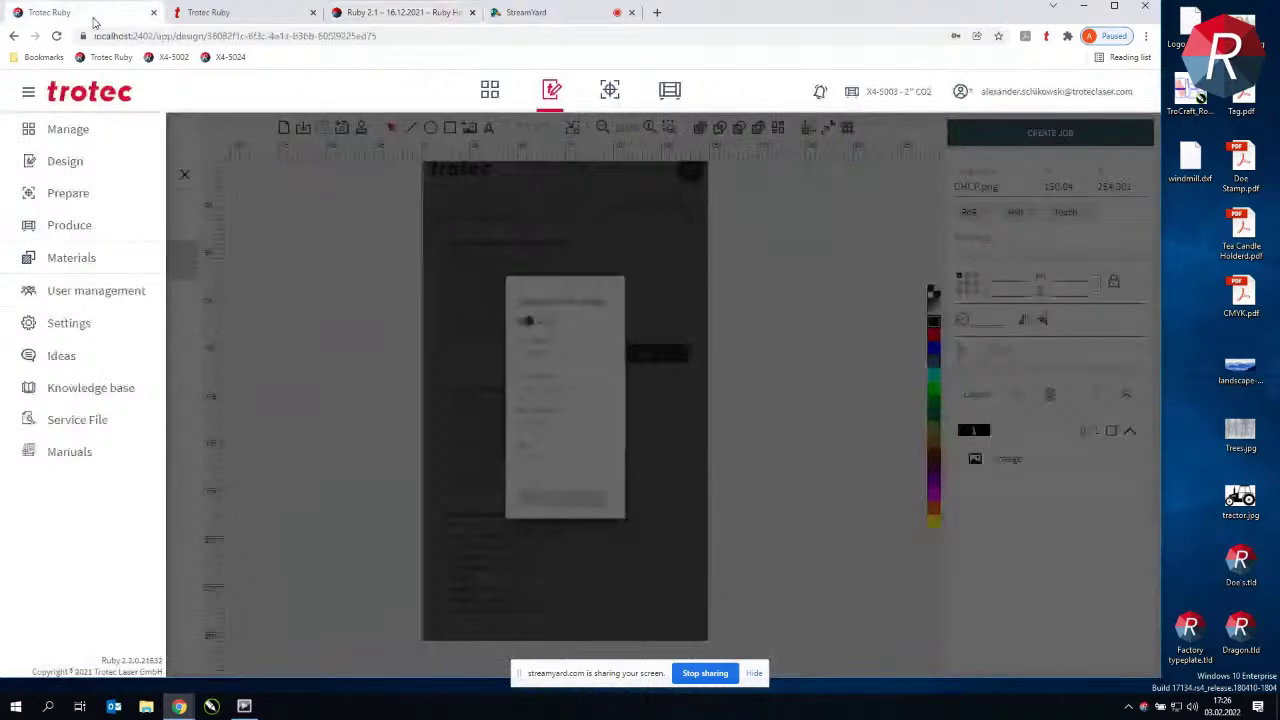
Close the side navigation menu and scroll sideways across the Features roadmap page
{"action": "left_click", "coordinate": [329, 364]}
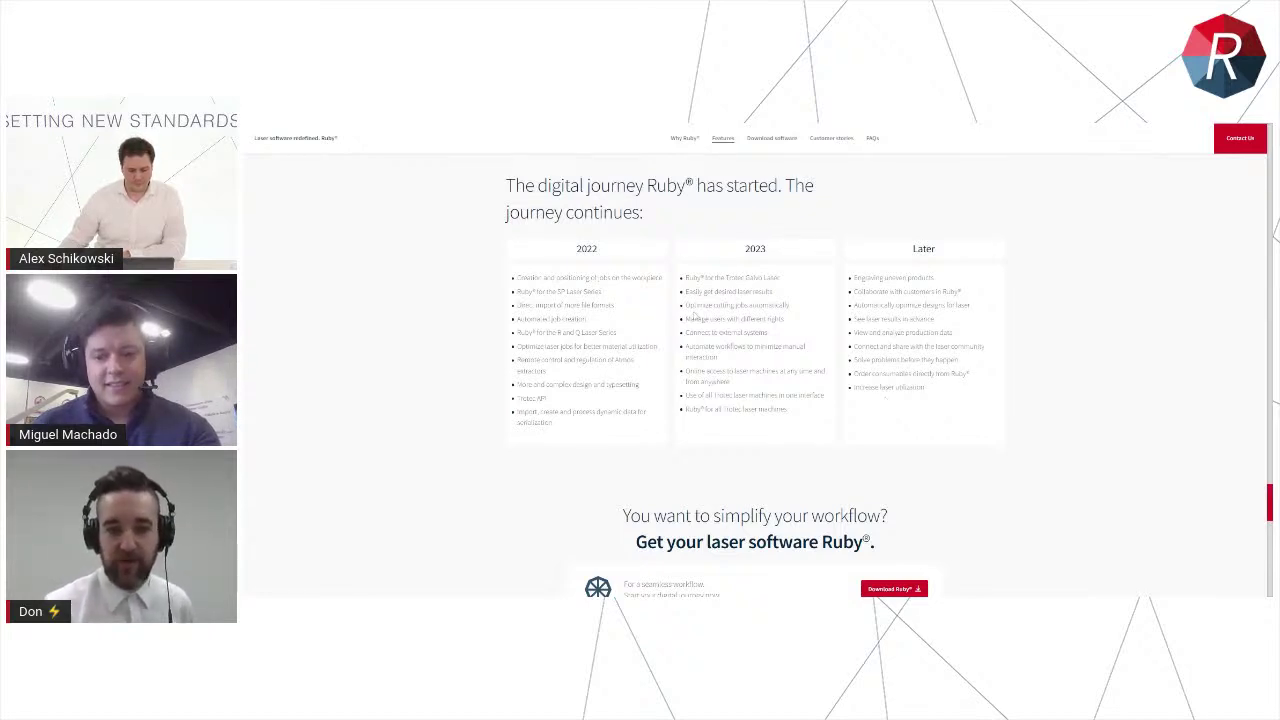
{"action": "scroll", "coordinate": [770, 305], "scroll_direction": "left", "scroll_amount": 2}
{"action": "scroll", "coordinate": [768, 304], "scroll_direction": "right", "scroll_amount": 2}
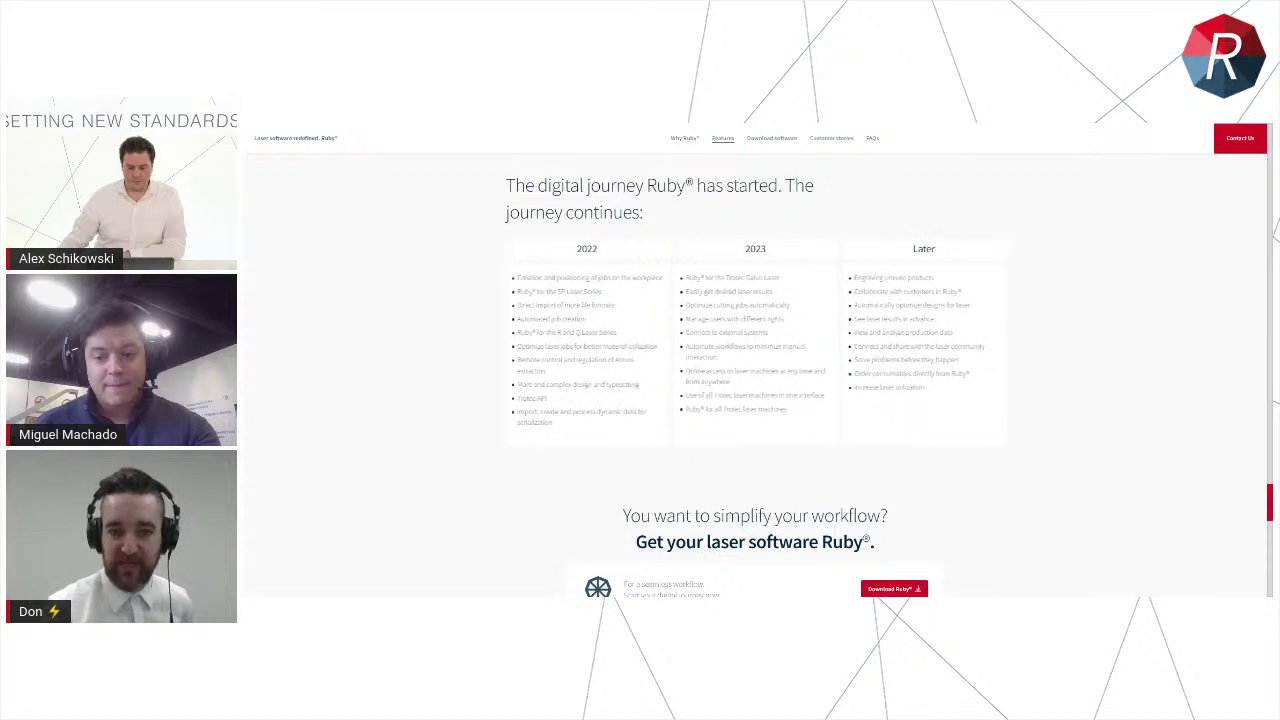
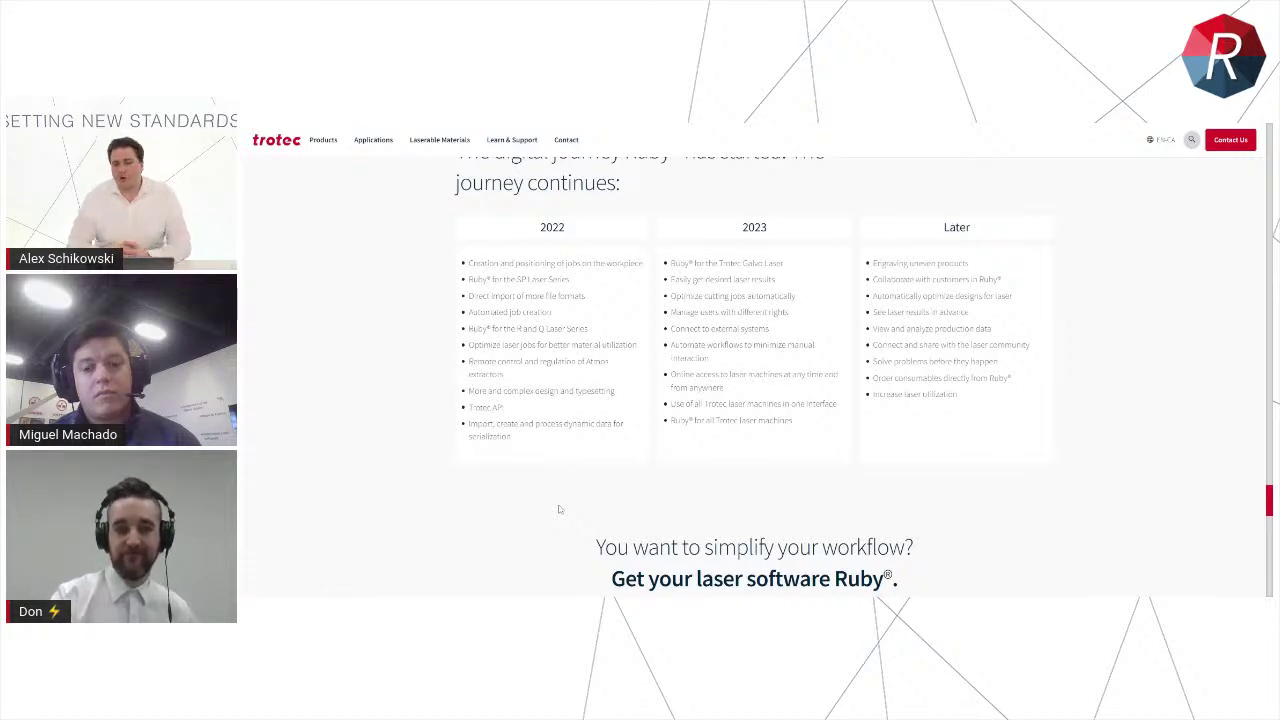
Scroll up to the 'Laser software redefined. Ruby®' heading, then return to the Trotec homepage
{"action": "scroll", "coordinate": [559, 509], "scroll_direction": "up", "scroll_amount": 1}
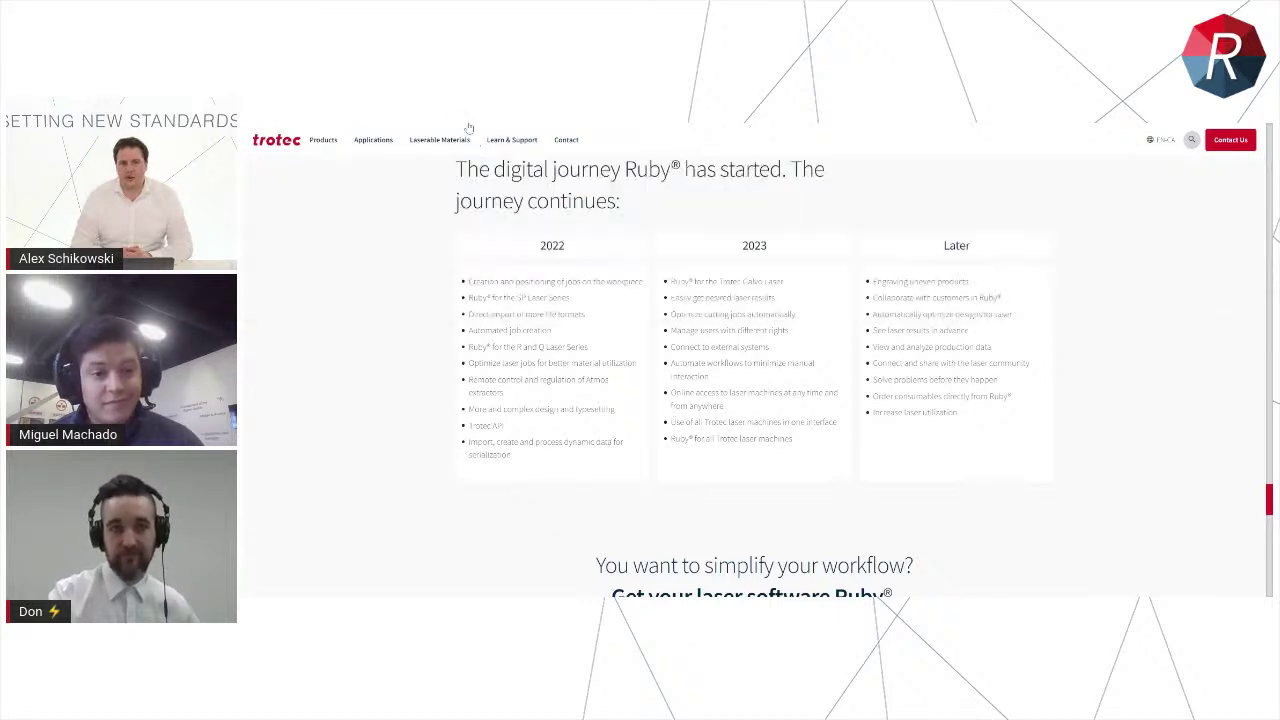
{"action": "mouse_move", "coordinate": [323, 140]}
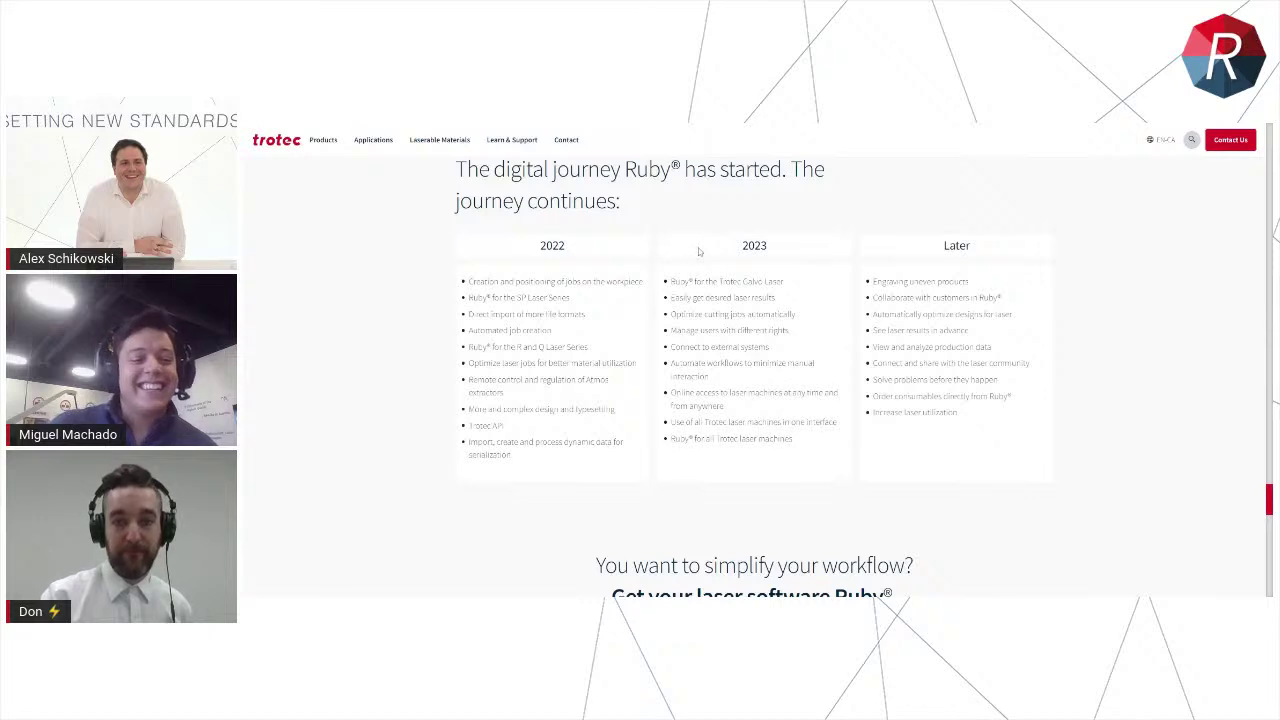
{"action": "scroll", "coordinate": [697, 258], "scroll_direction": "up", "scroll_amount": 1}
{"action": "scroll", "coordinate": [699, 252], "scroll_direction": "down", "scroll_amount": 1}
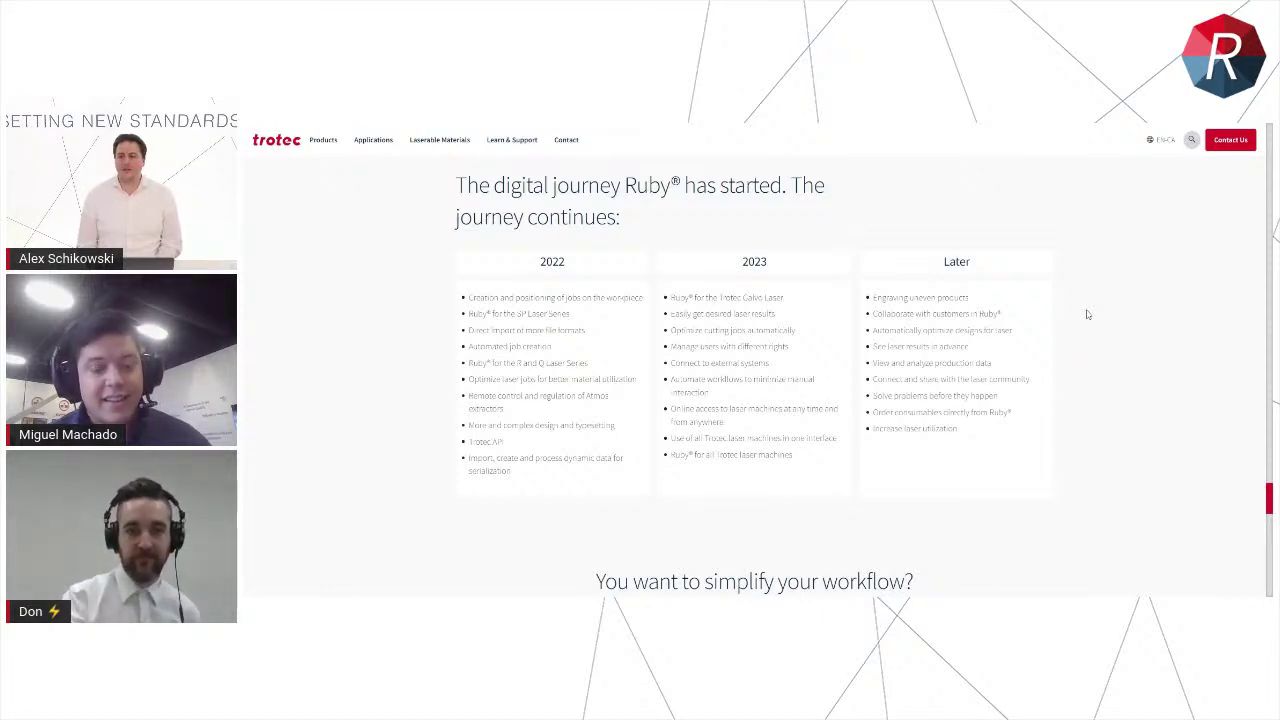
{"action": "scroll", "coordinate": [1087, 314], "scroll_direction": "up", "scroll_amount": 1}
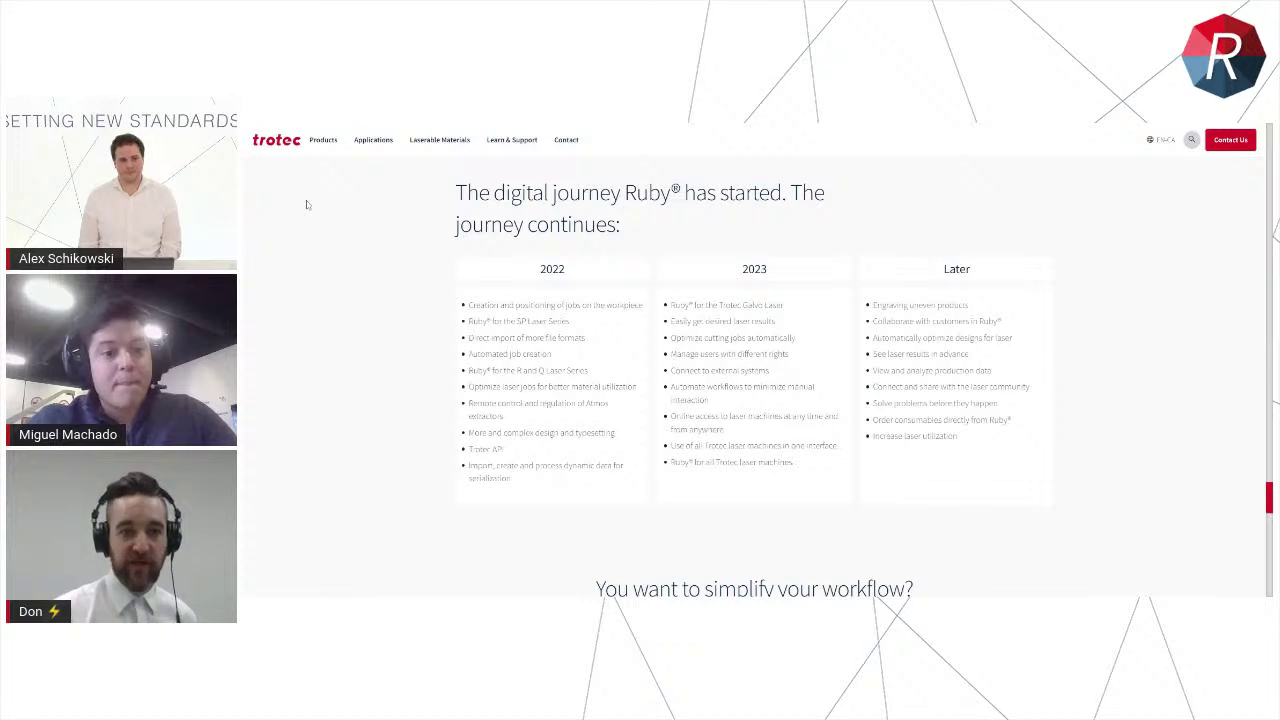
{"action": "scroll", "coordinate": [307, 204], "scroll_direction": "up", "scroll_amount": 1}
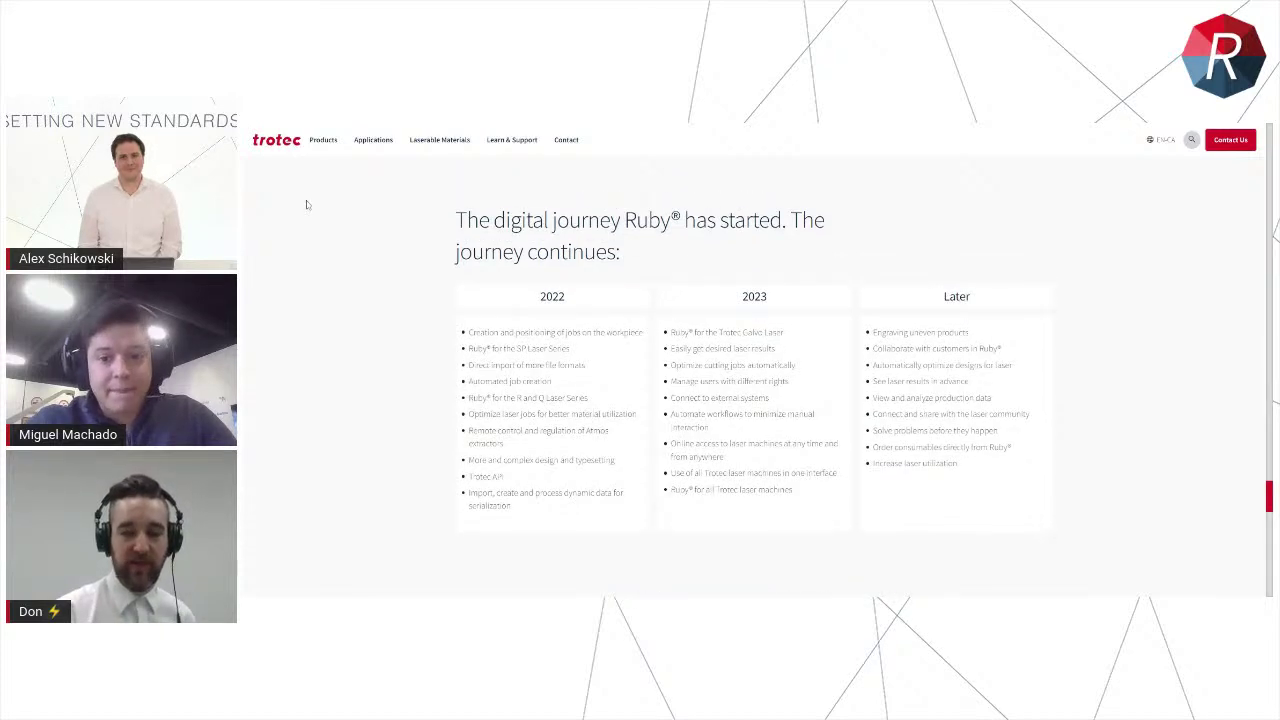
{"action": "scroll", "coordinate": [307, 204], "scroll_direction": "down", "scroll_amount": 1}
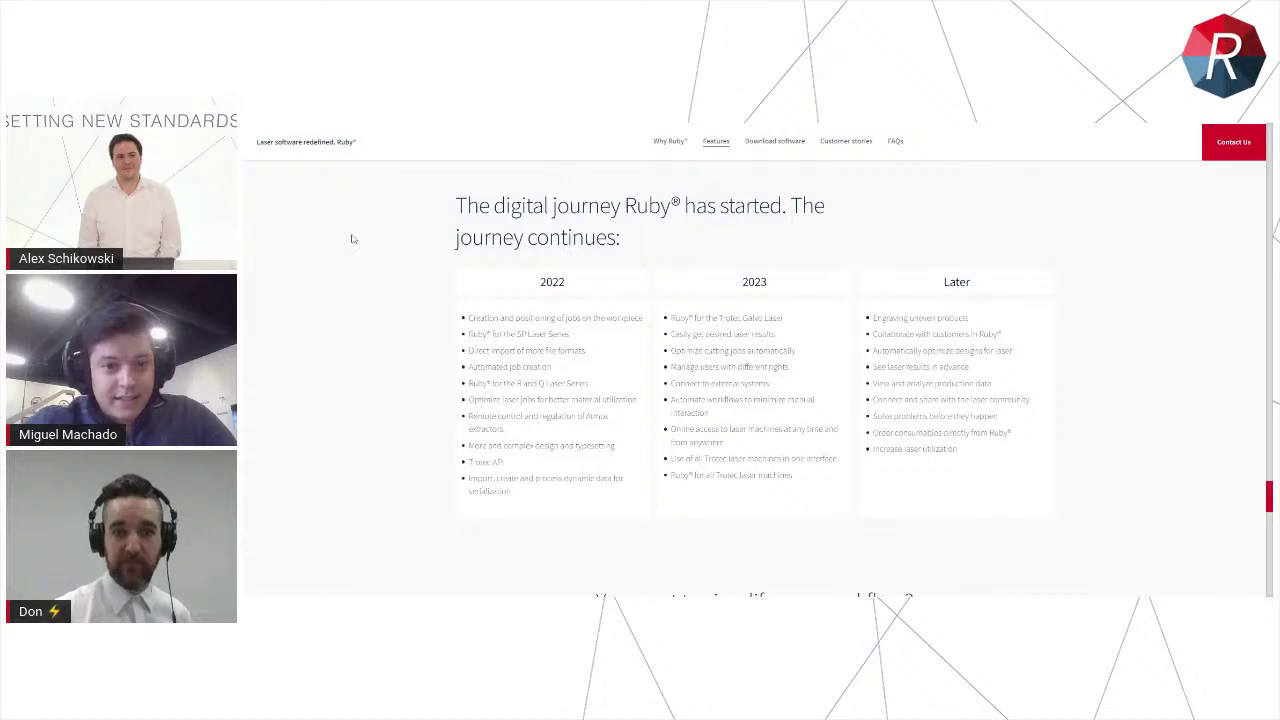
{"action": "scroll", "coordinate": [351, 238], "scroll_direction": "up", "scroll_amount": 10}
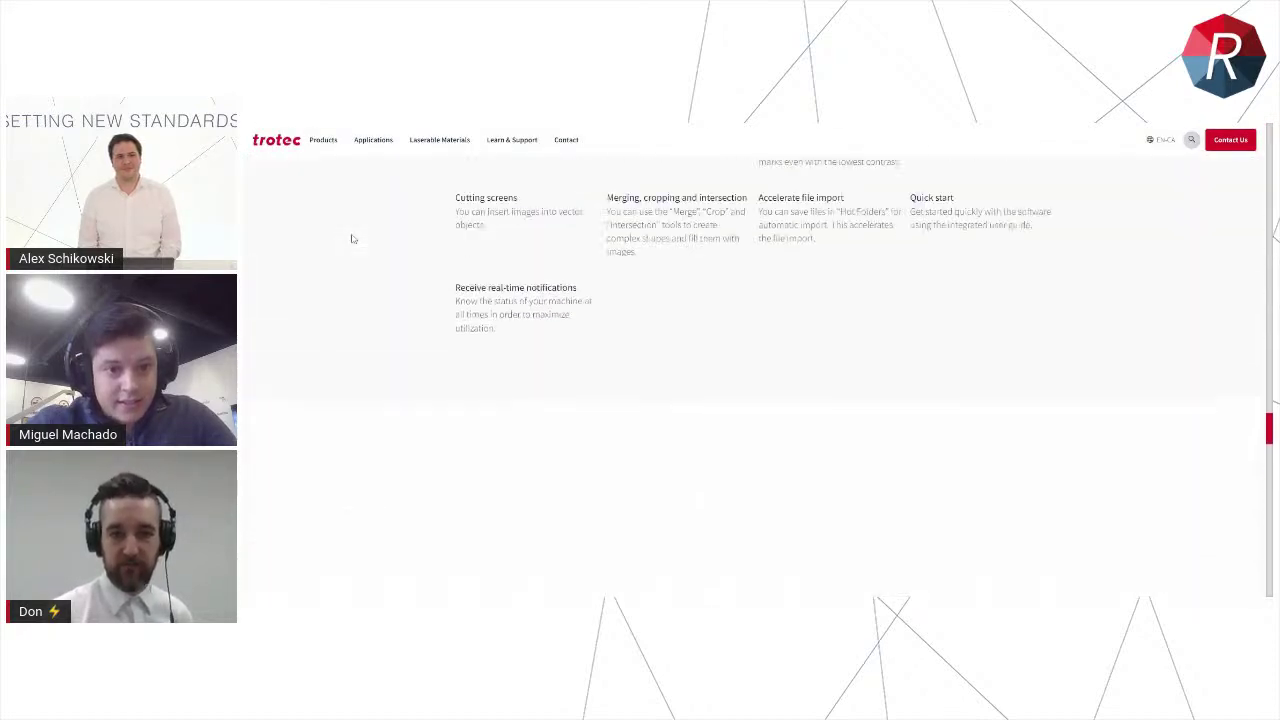
{"action": "scroll", "coordinate": [351, 238], "scroll_direction": "up", "scroll_amount": 10}
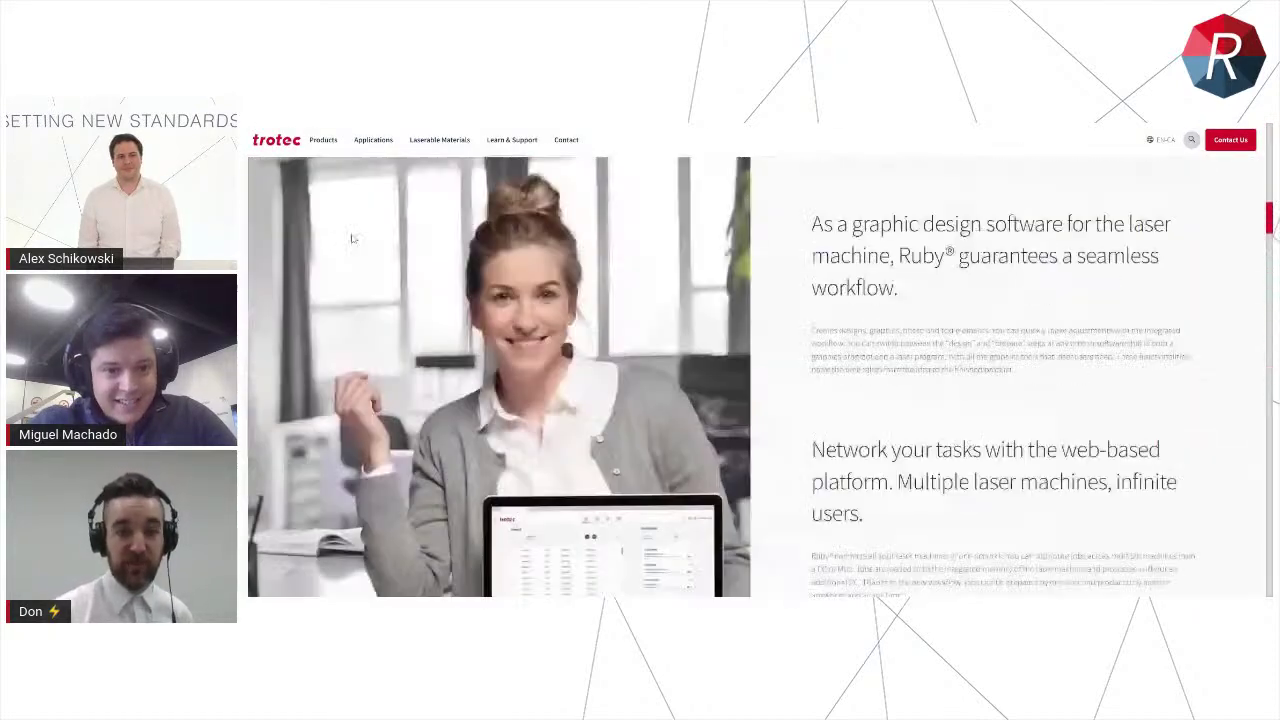
{"action": "scroll", "coordinate": [351, 238], "scroll_direction": "up", "scroll_amount": 5}
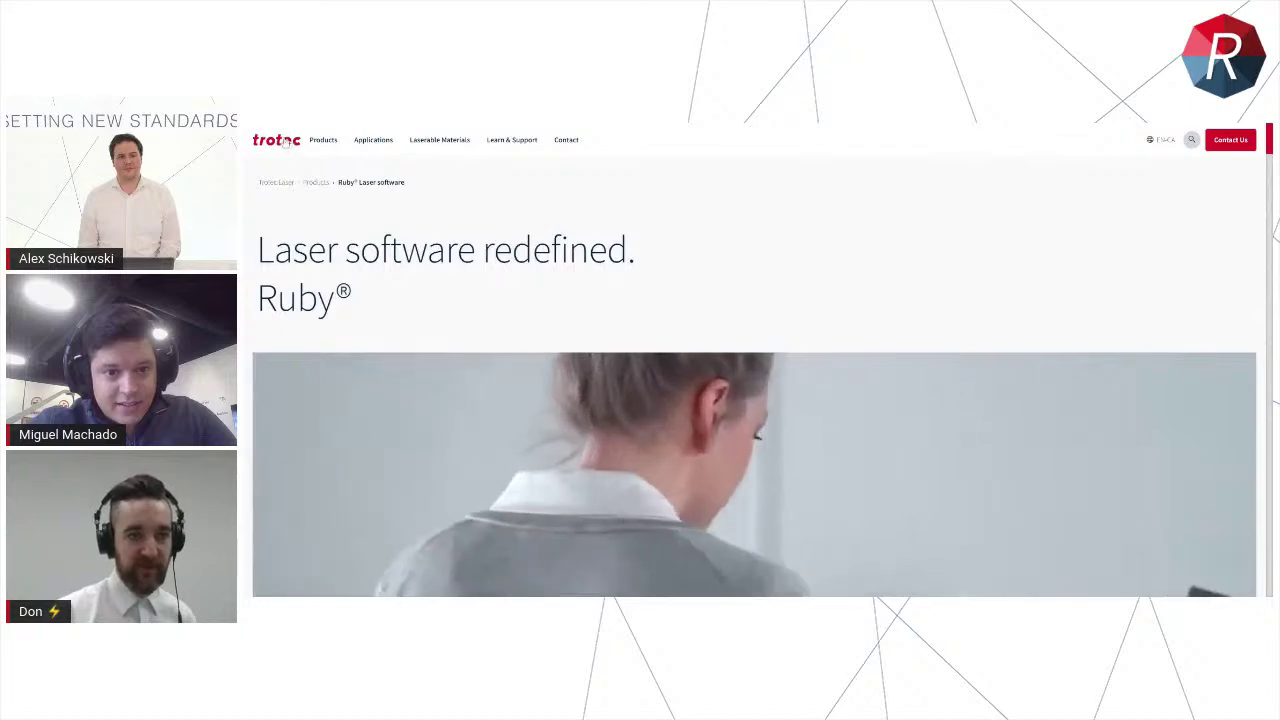
{"action": "left_click", "coordinate": [286, 143]}
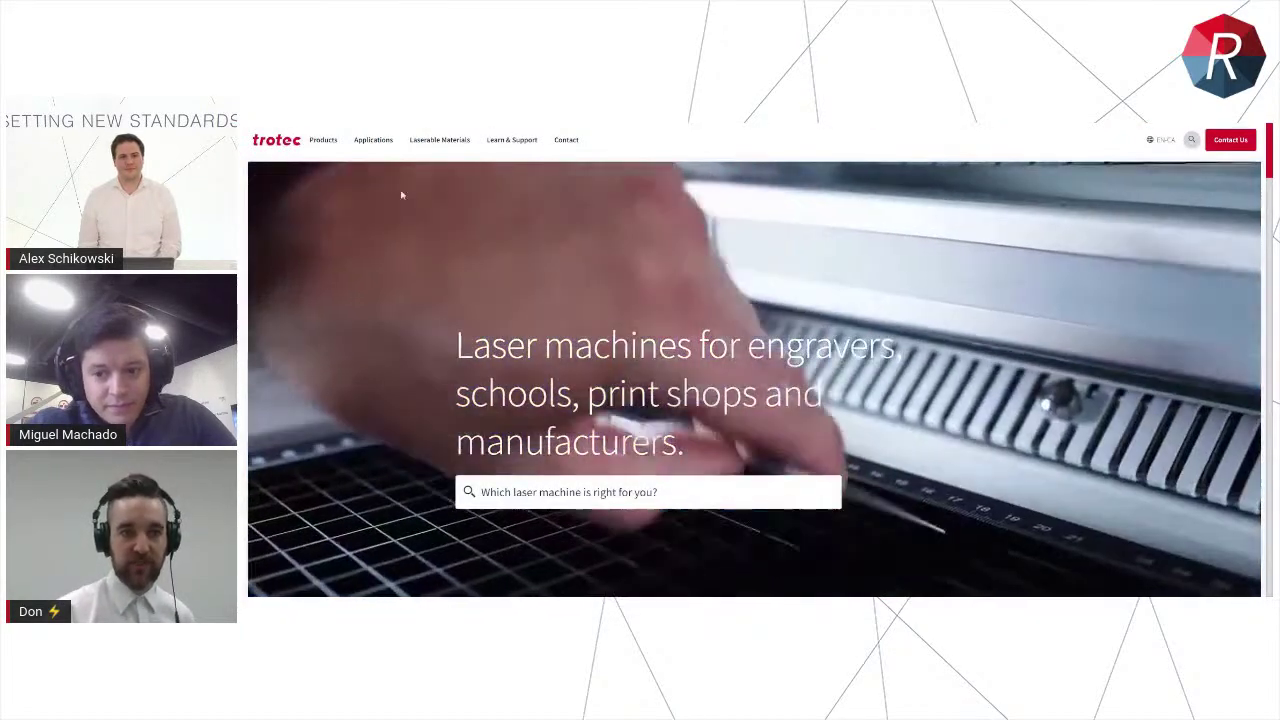
Open Products > Ruby® Laser software and scroll down to the 2022 / 2023 / Later roadmap
{"action": "mouse_move", "coordinate": [326, 141]}
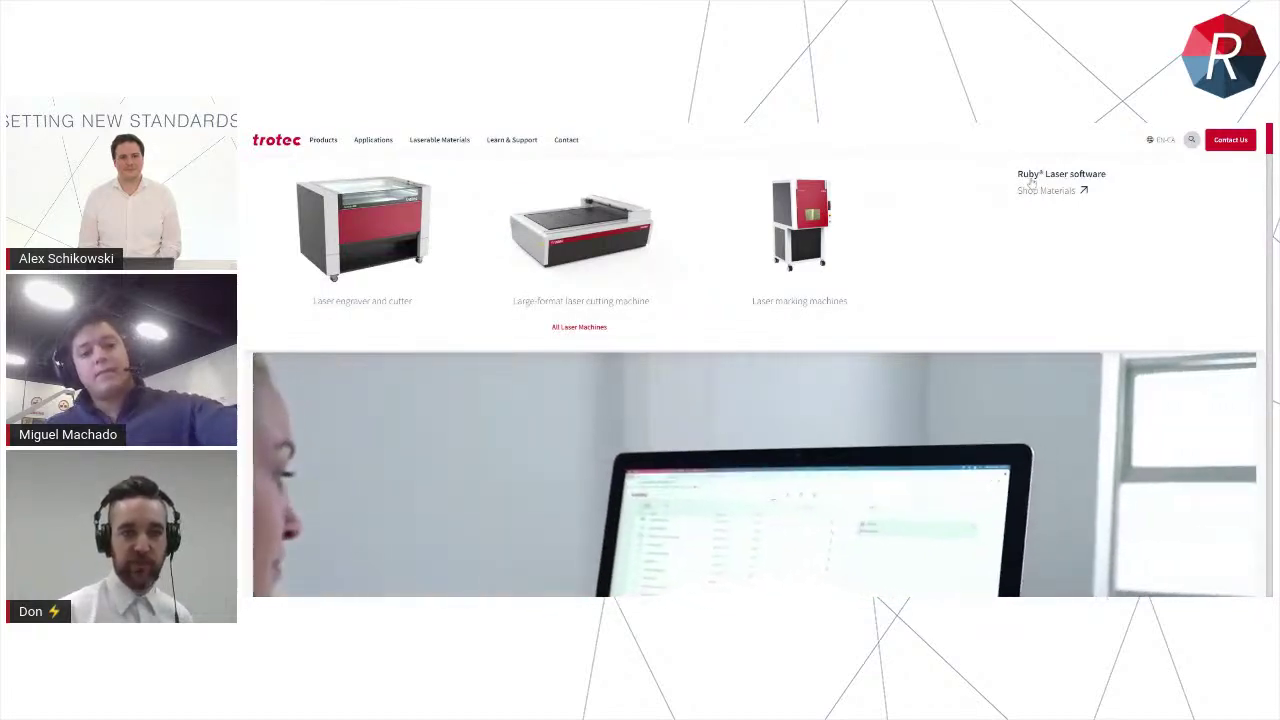
{"action": "left_click", "coordinate": [1031, 177]}
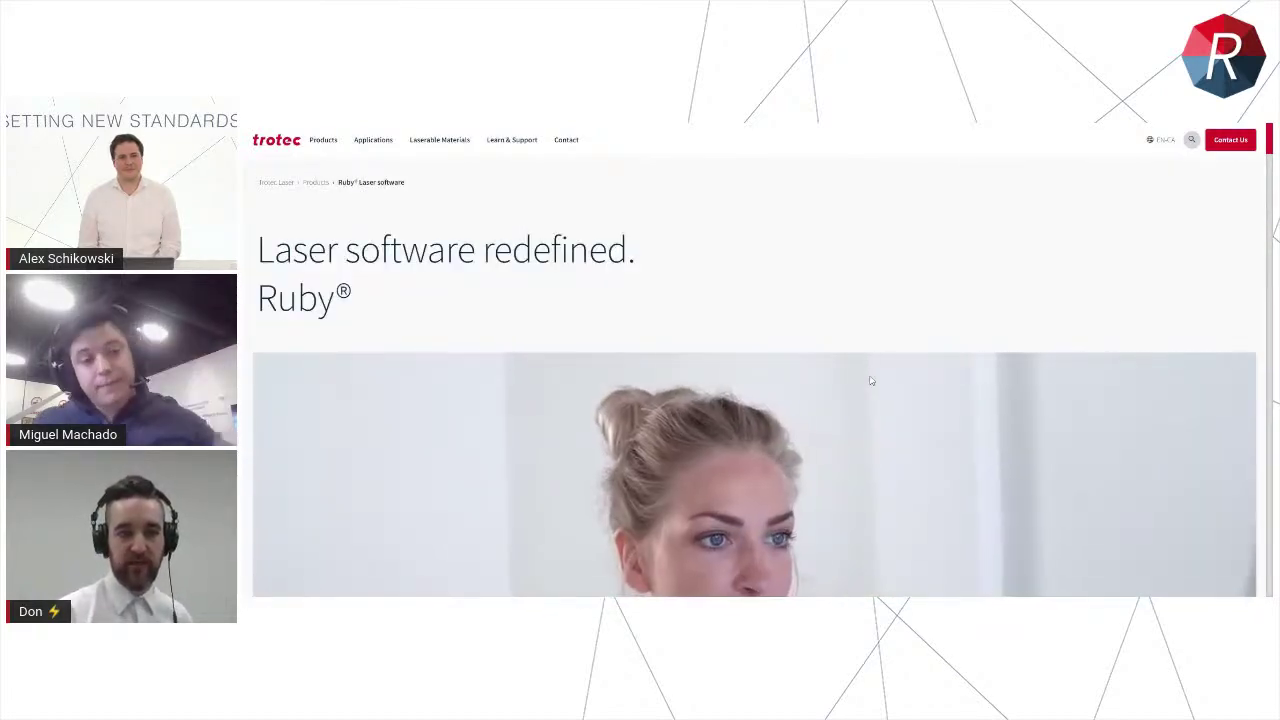
{"action": "scroll", "coordinate": [871, 381], "scroll_direction": "down", "scroll_amount": 15}
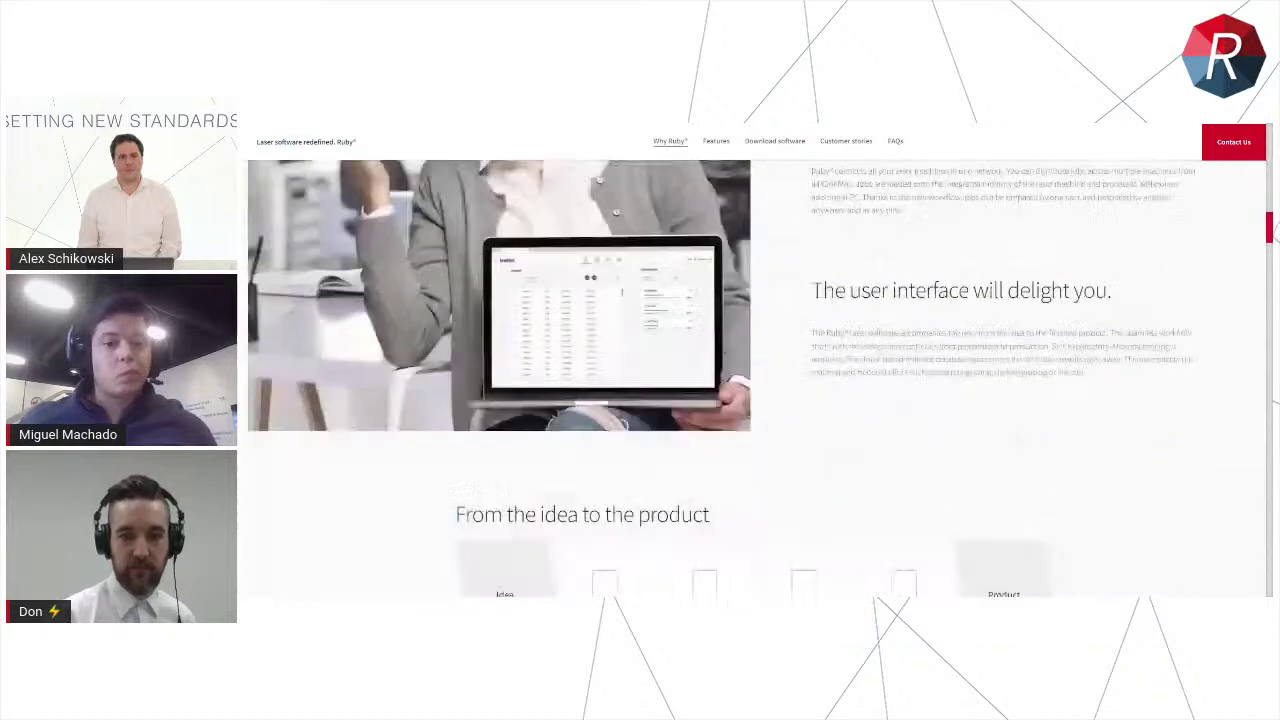
{"action": "scroll", "coordinate": [871, 381], "scroll_direction": "down", "scroll_amount": 15}
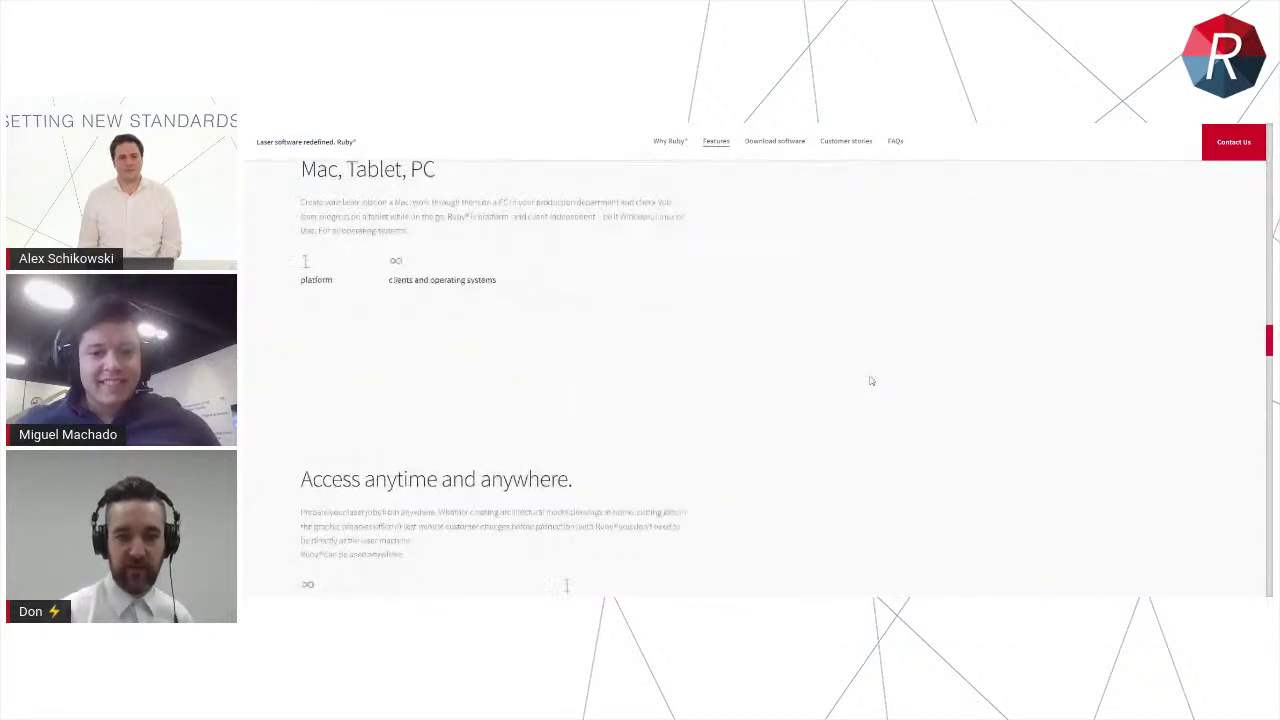
{"action": "scroll", "coordinate": [871, 381], "scroll_direction": "down", "scroll_amount": 15}
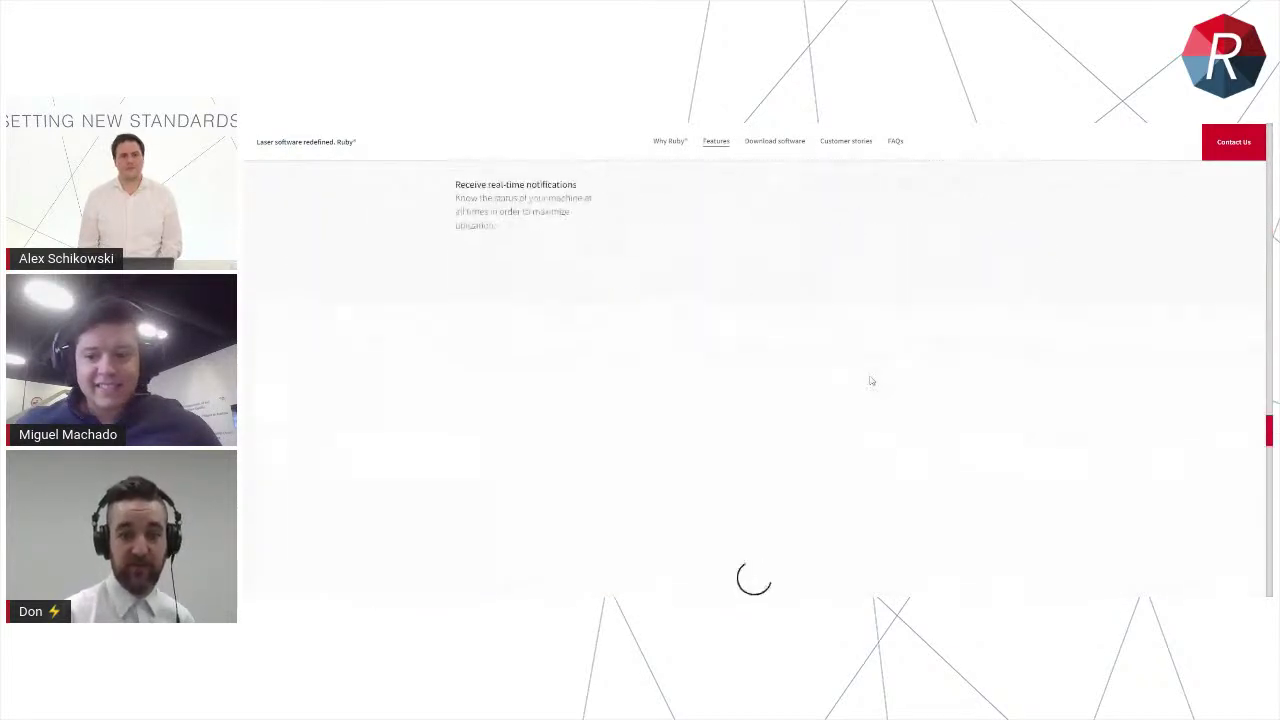
{"action": "scroll", "coordinate": [871, 381], "scroll_direction": "down", "scroll_amount": 15}
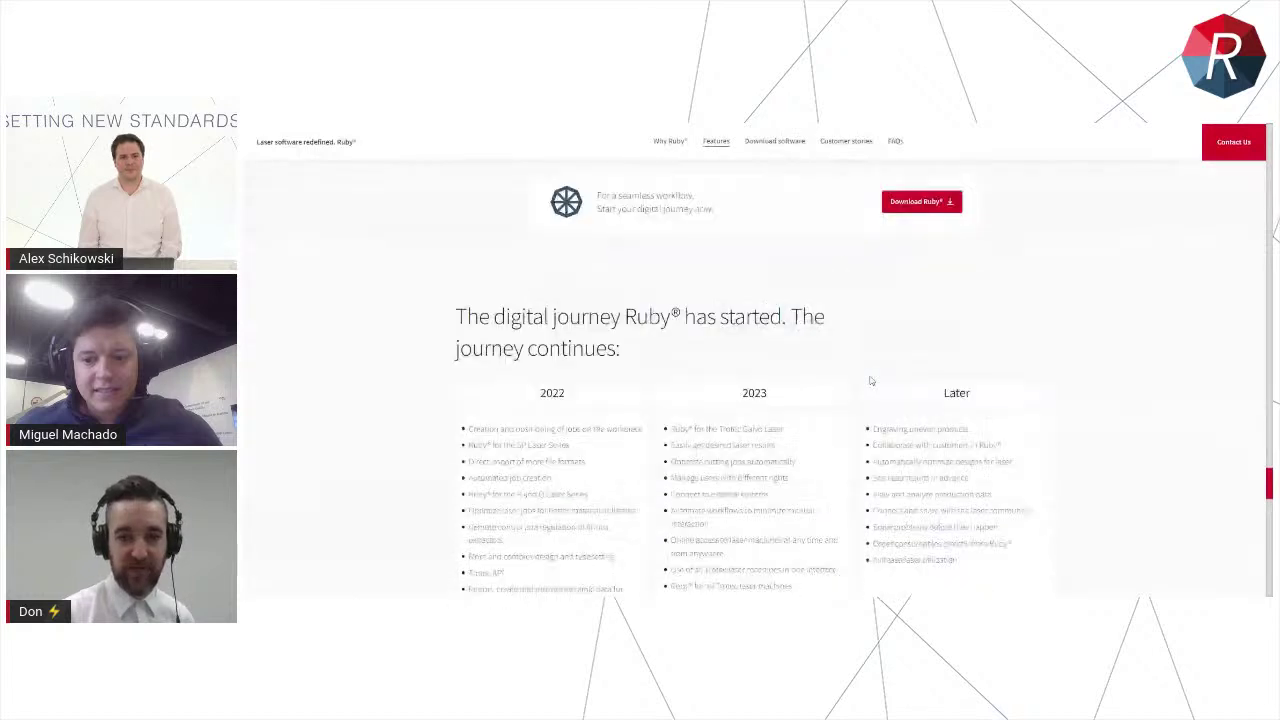
{"action": "scroll", "coordinate": [871, 381], "scroll_direction": "down", "scroll_amount": 3}
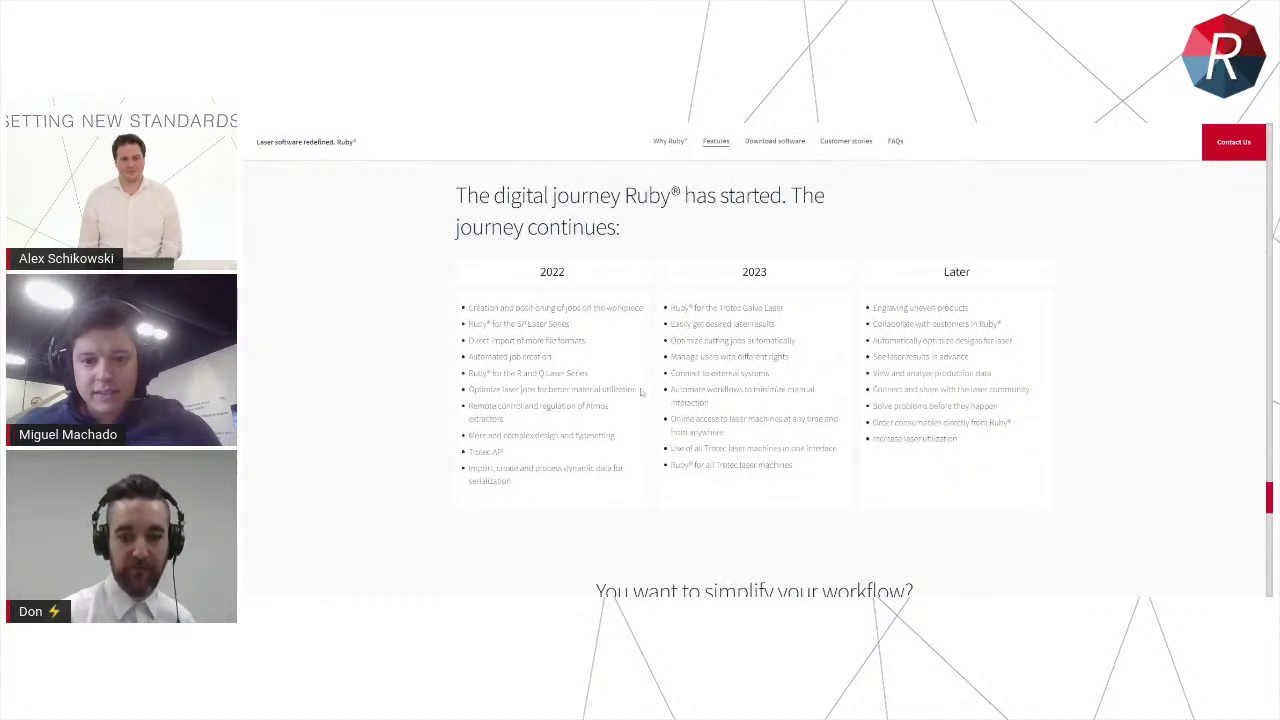